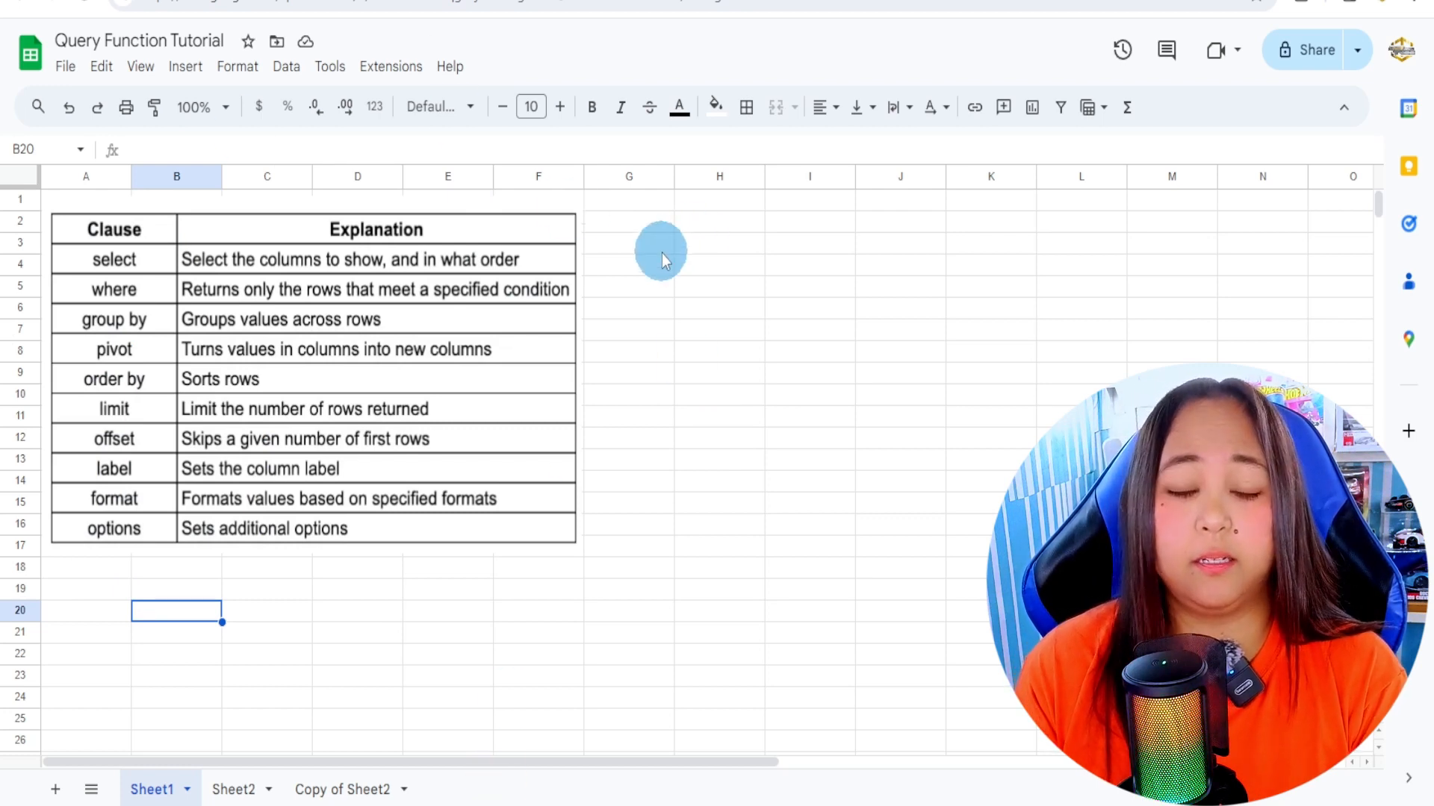
# - Start a QUERY formula in cell G2 of Sheet1 that uses columns A to E of Sheet2 as its data range
pyautogui.click(233, 789)
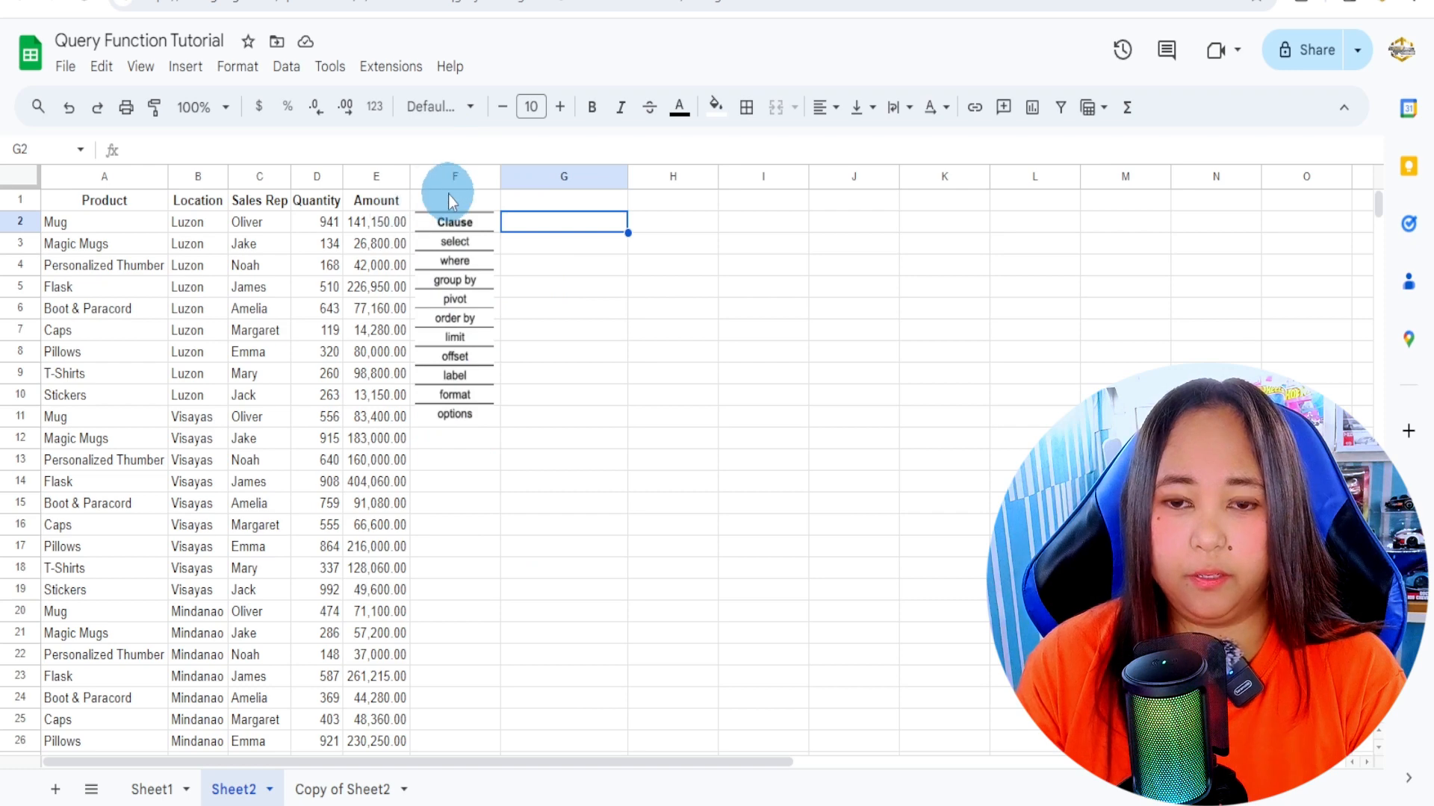
pyautogui.click(151, 789)
pyautogui.click(618, 227)
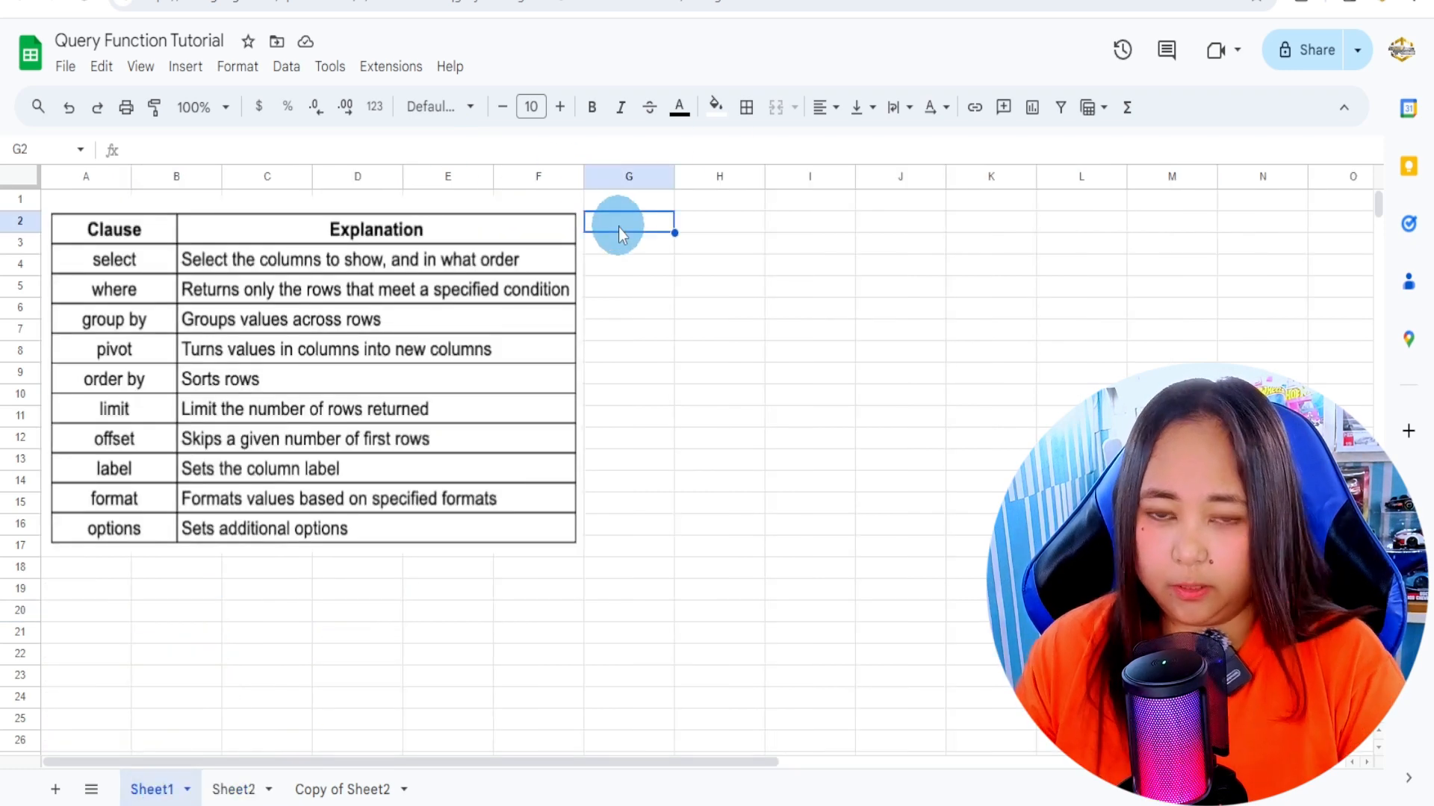
pyautogui.write('=query')
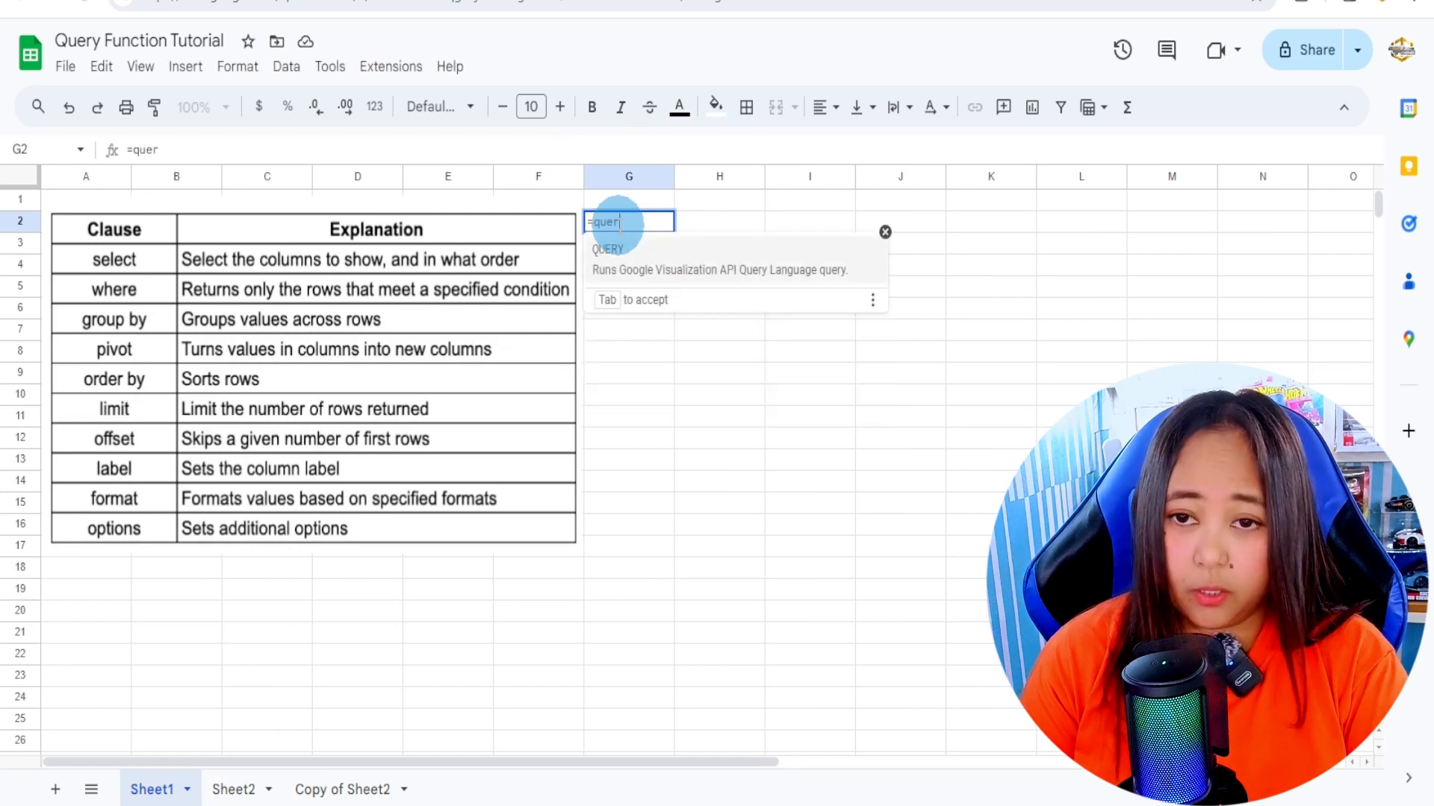
pyautogui.write('(')
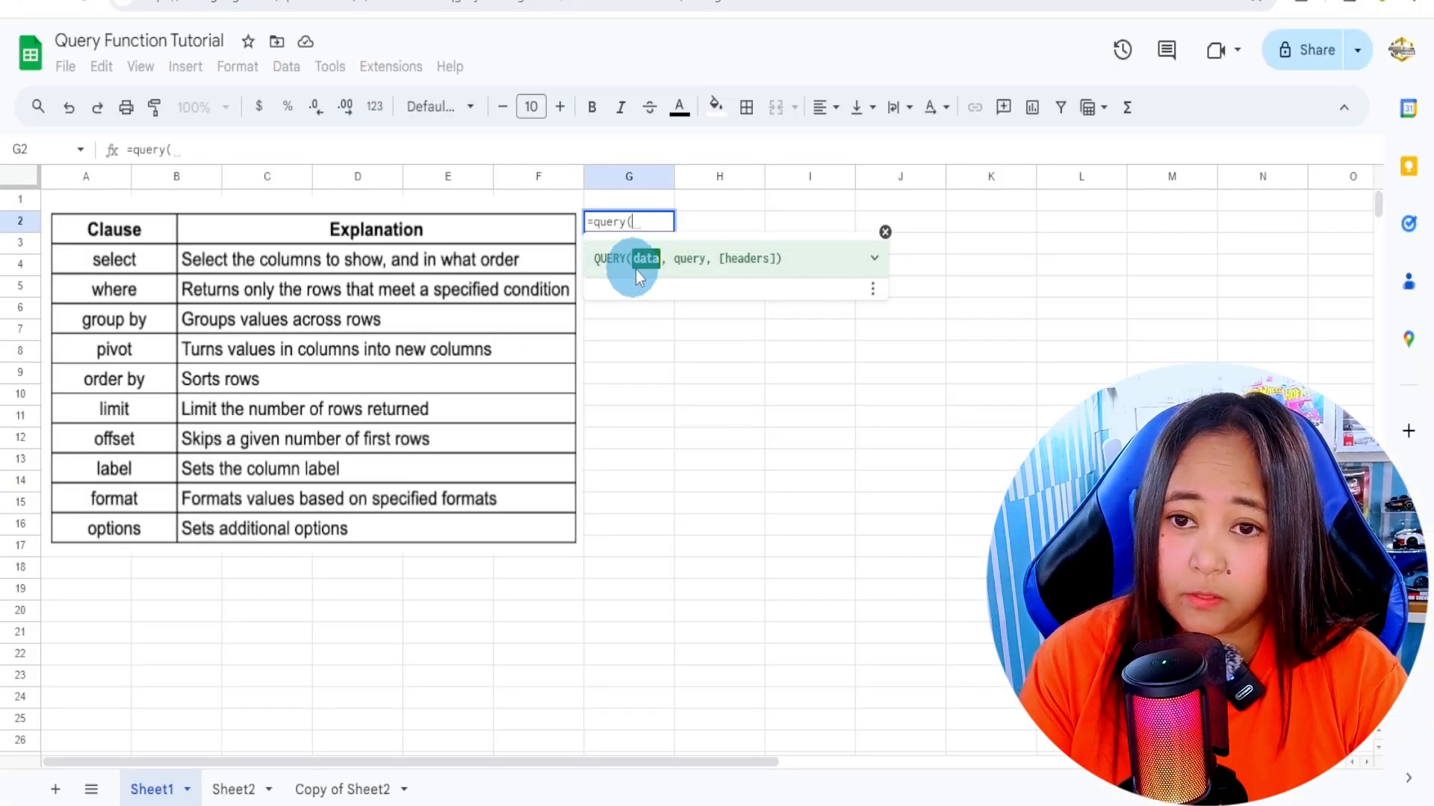
pyautogui.click(237, 790)
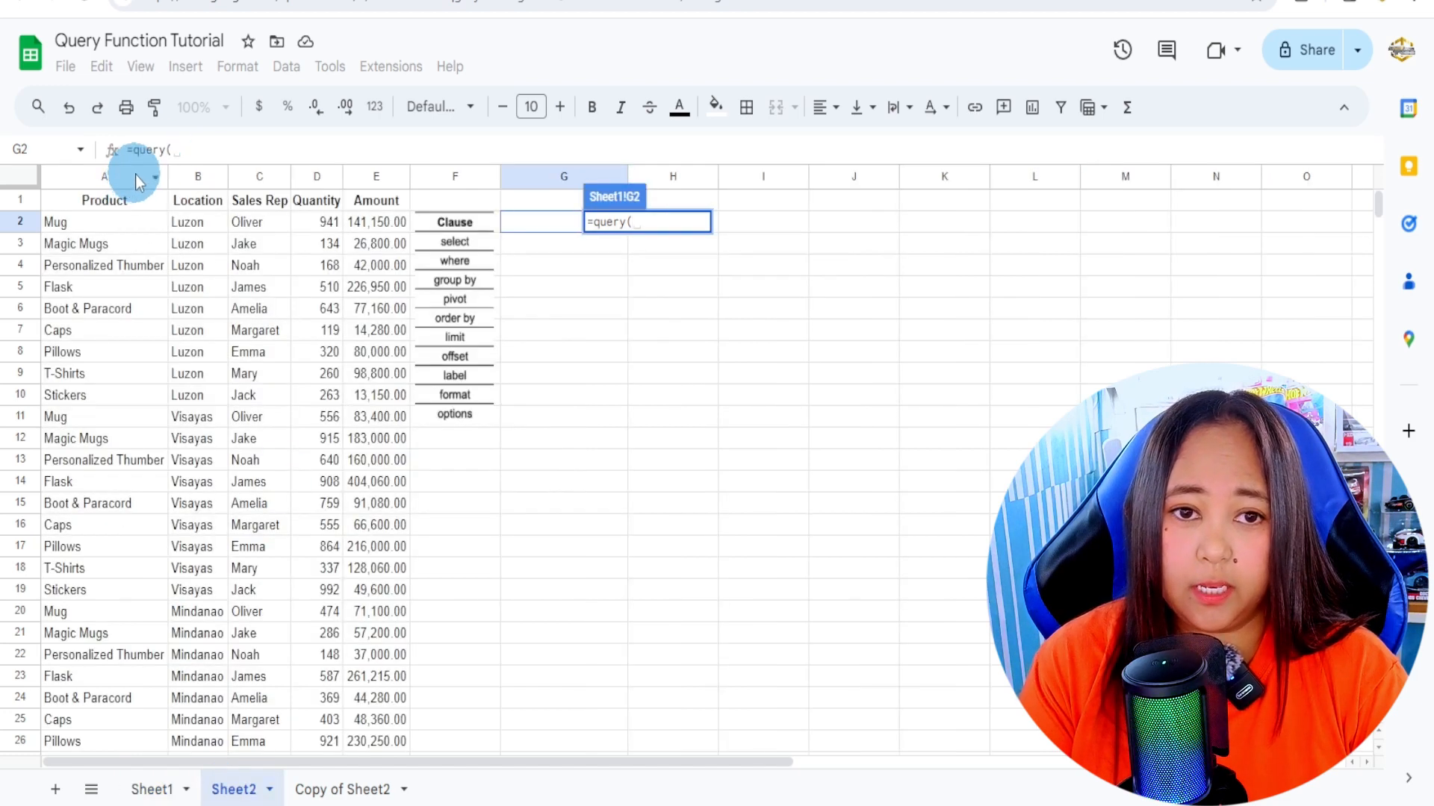
pyautogui.moveTo(123, 174); pyautogui.dragTo(360, 174)
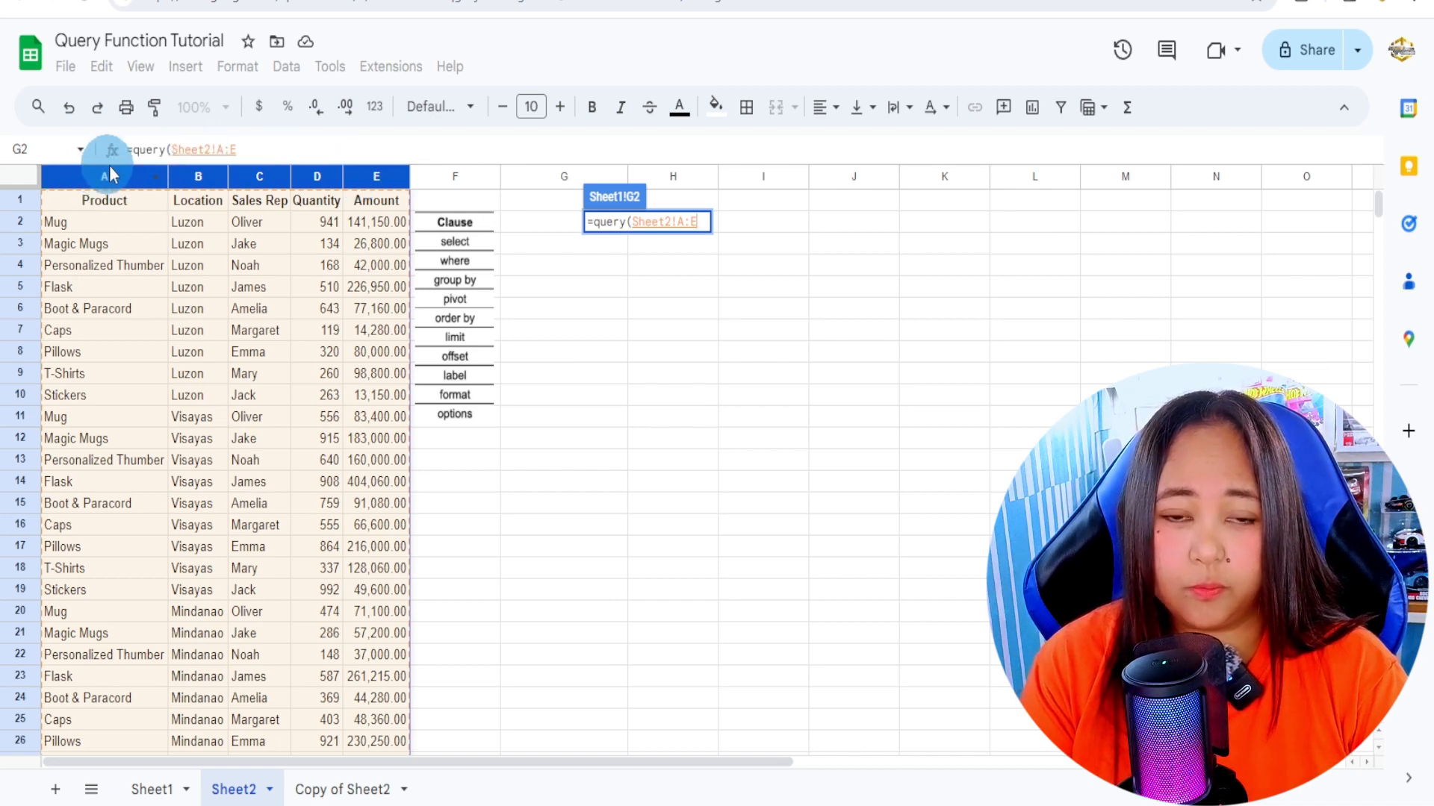
pyautogui.scroll(-6, 217, 592)
pyautogui.scroll(6, 221, 592)
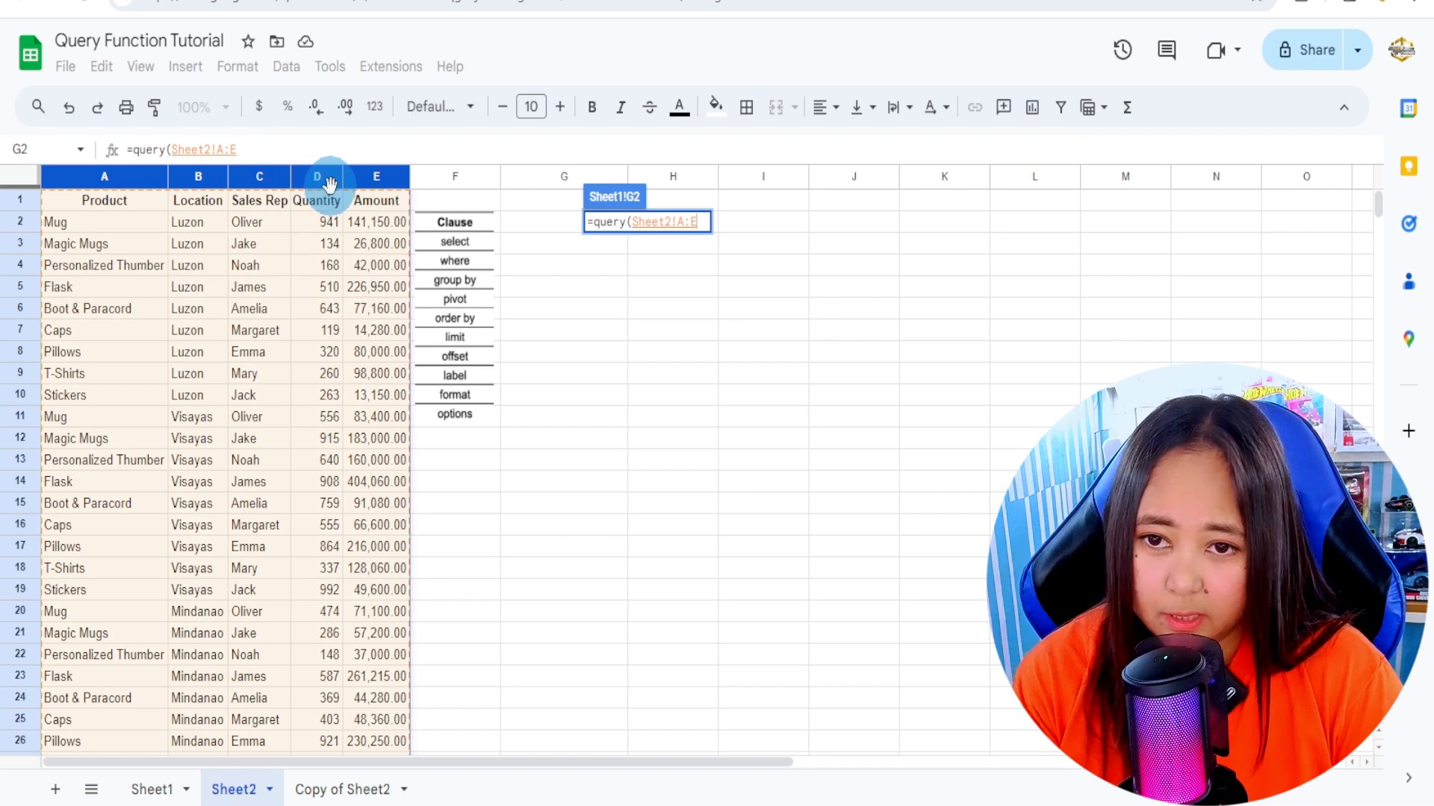
pyautogui.write(',')
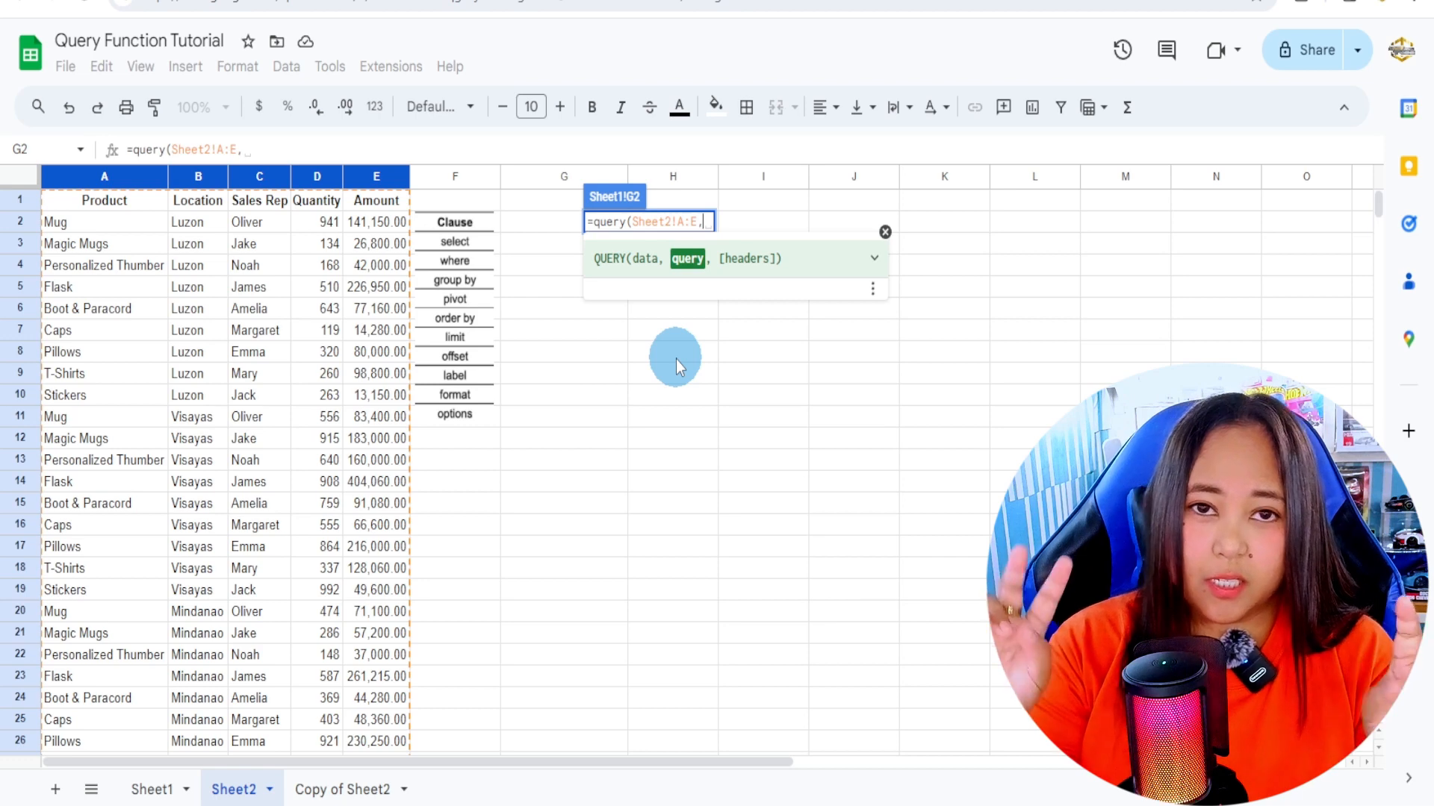
# - Complete the QUERY formula in Sheet1 with the clause "select *" and 1 header row
pyautogui.write('"select ')
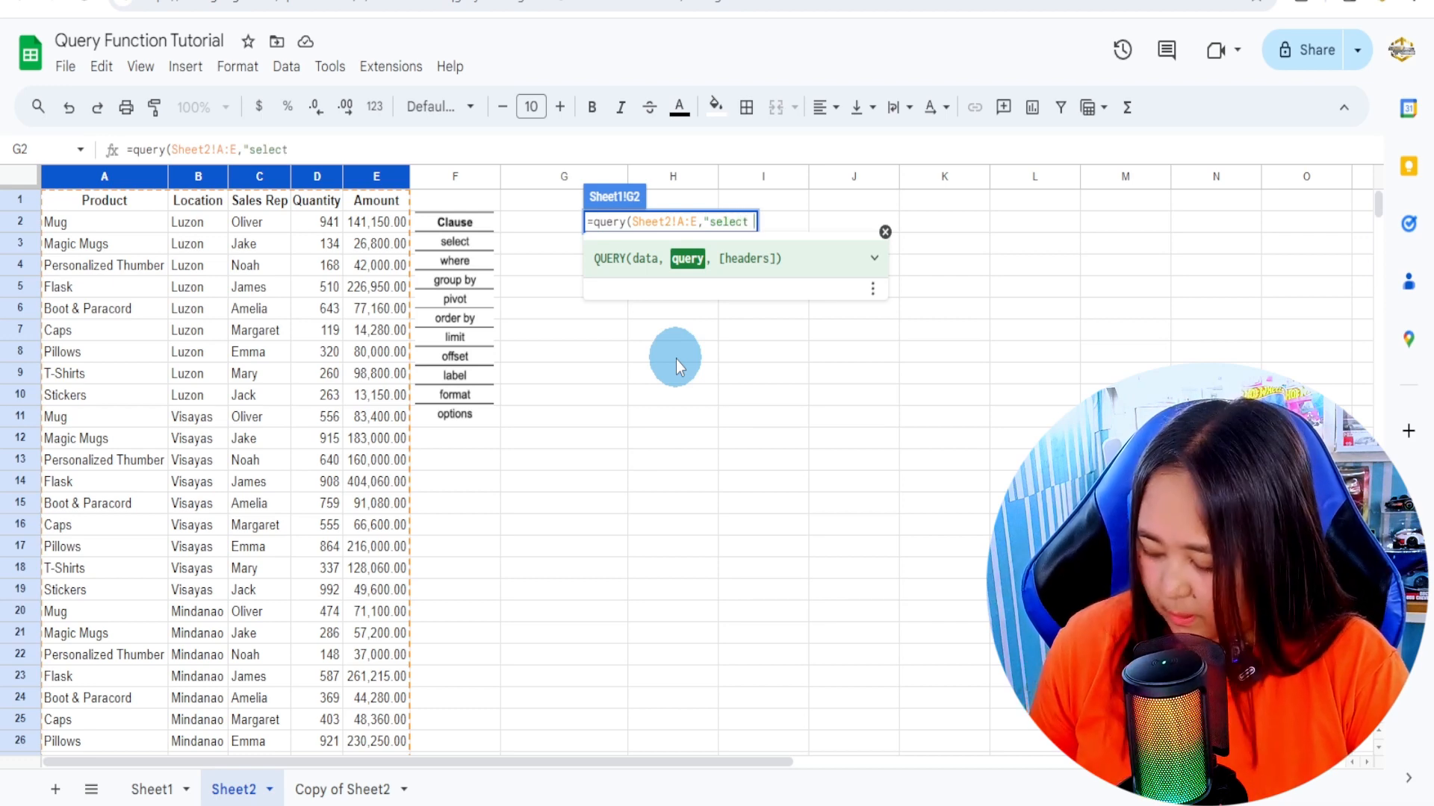
pyautogui.write('*')
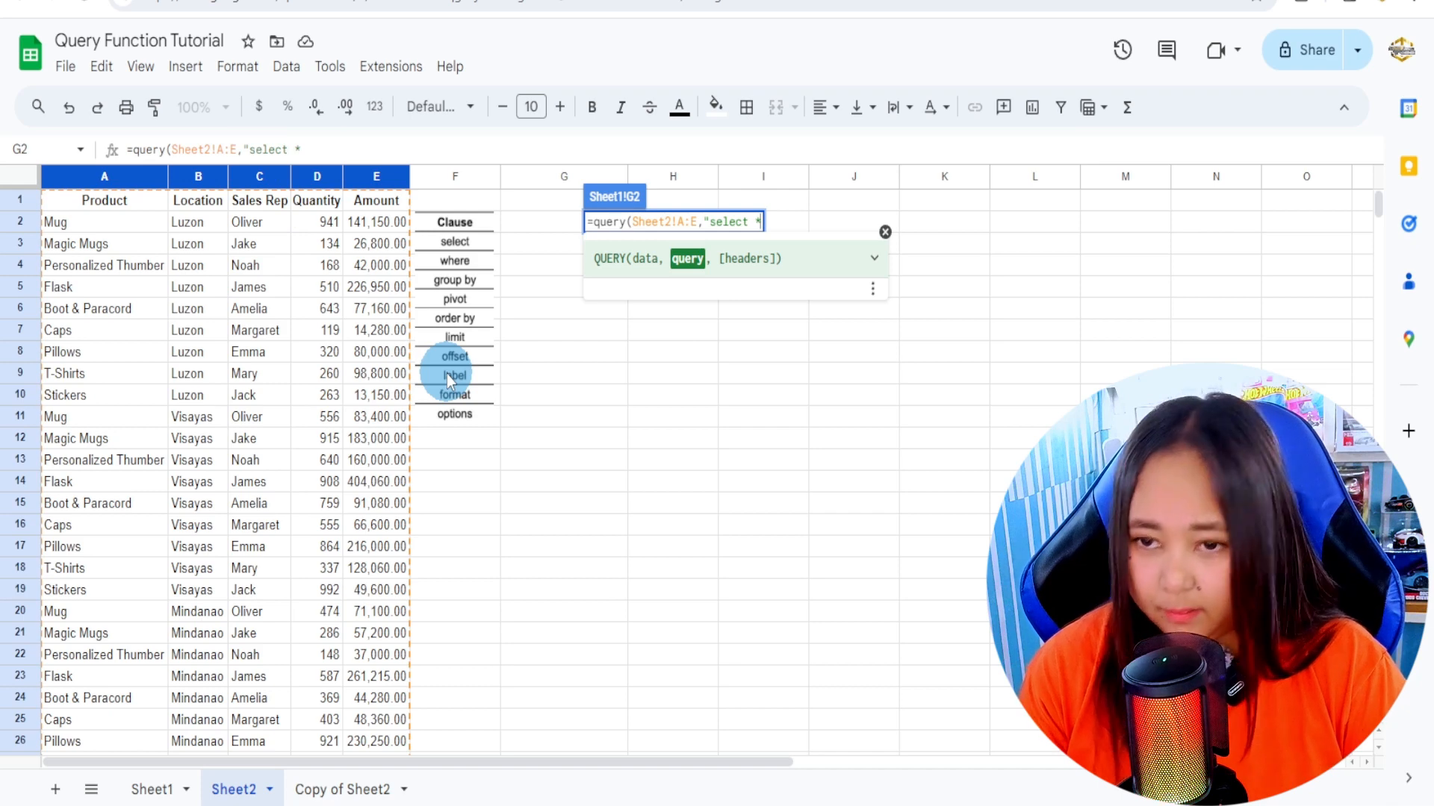
pyautogui.write('"')
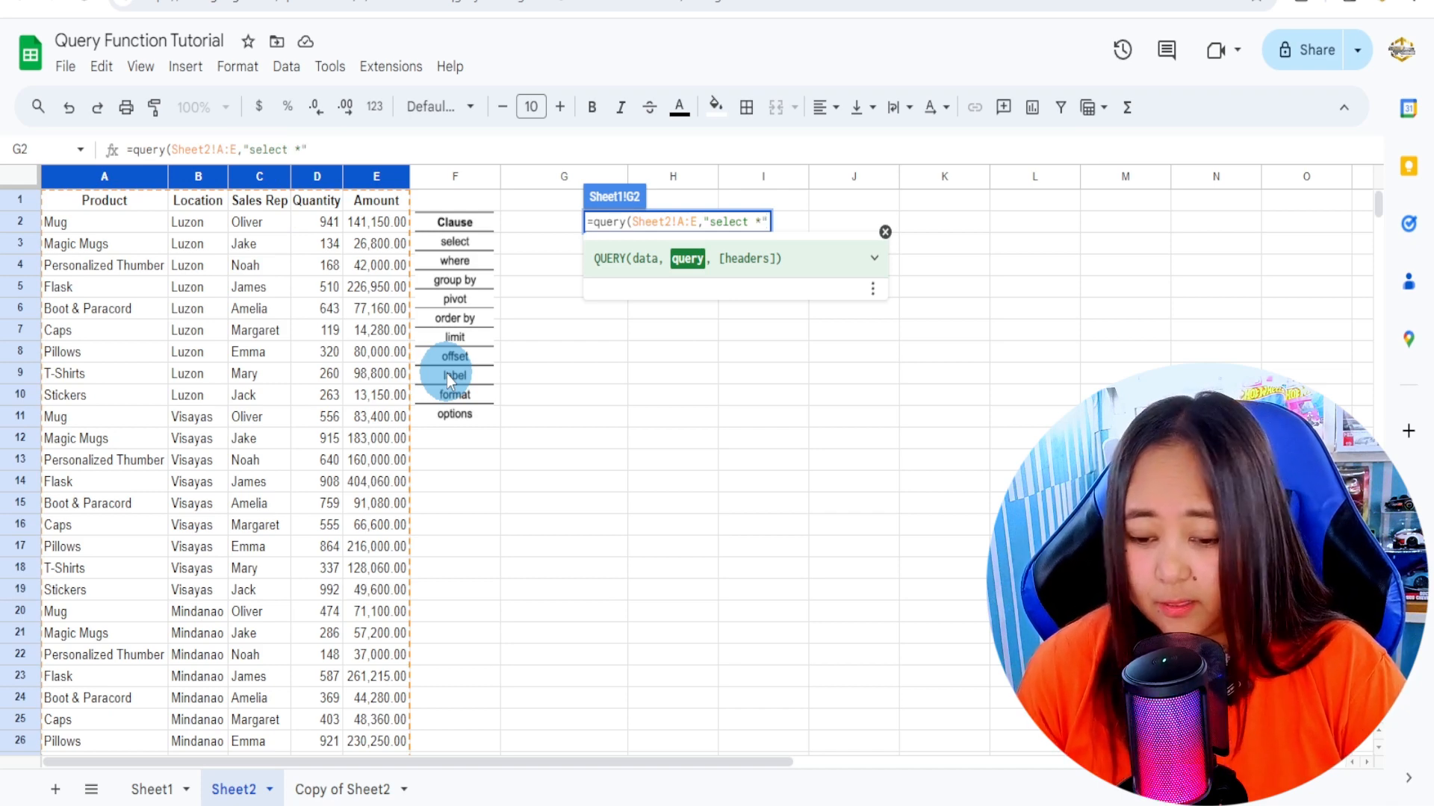
pyautogui.write(',')
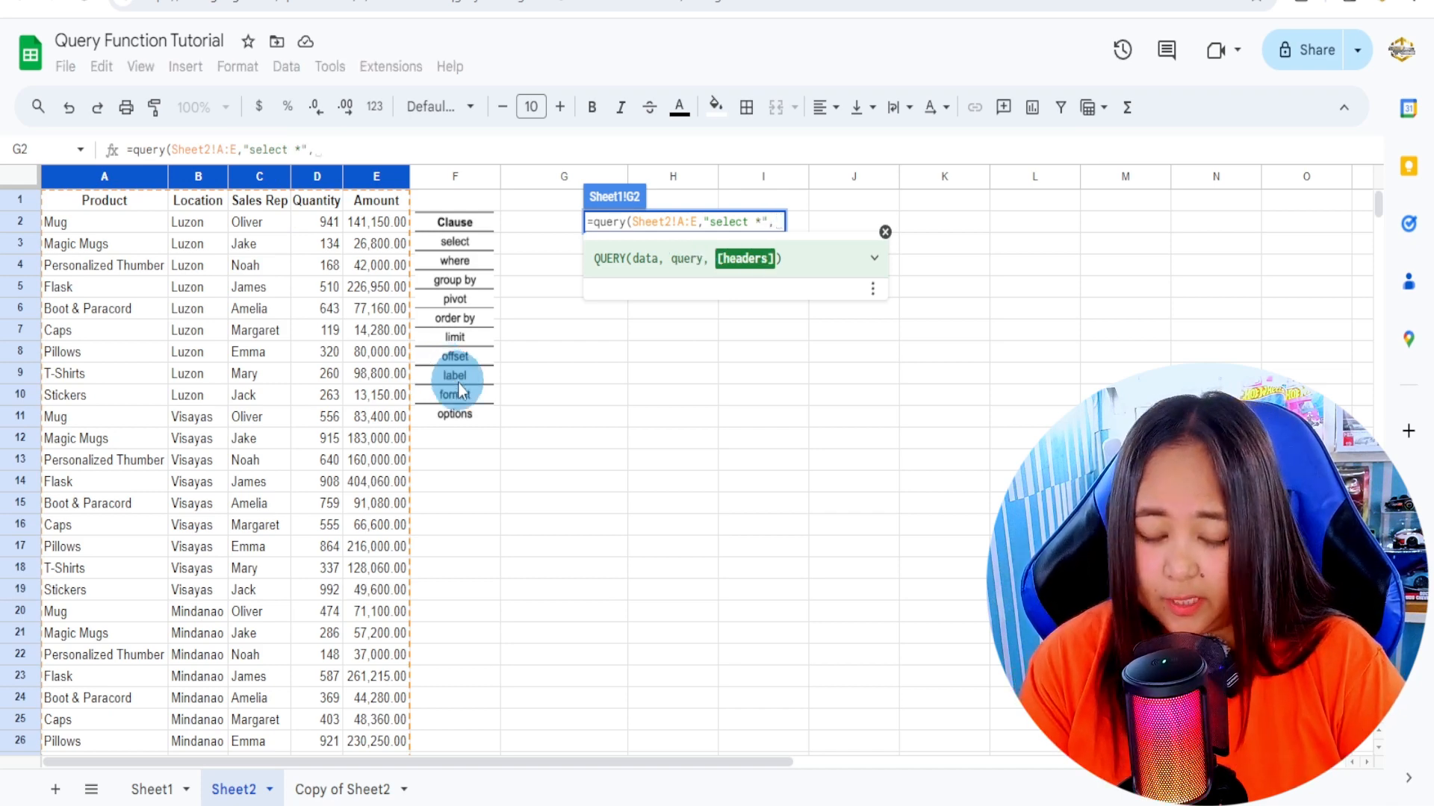
pyautogui.write('1')
pyautogui.click(874, 258)
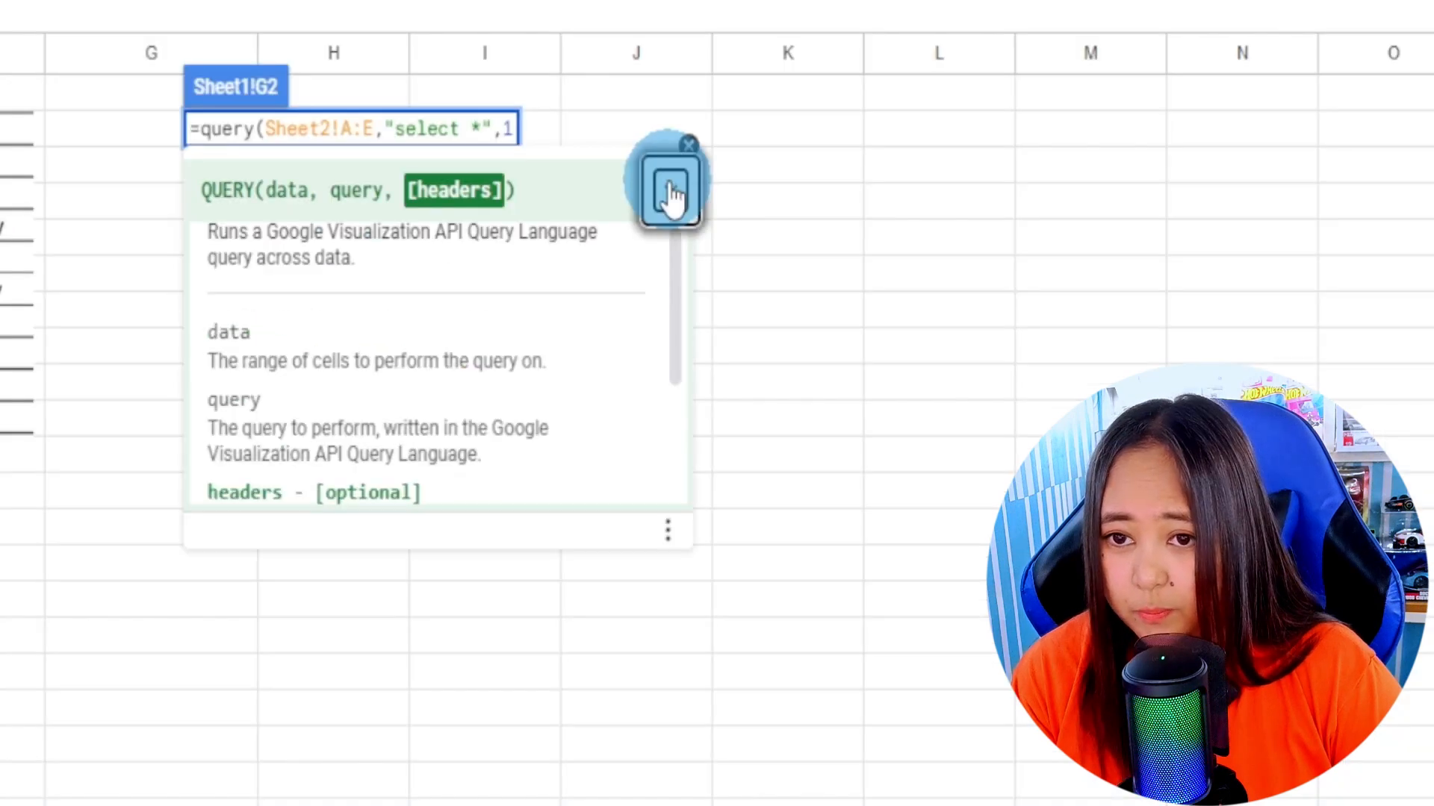
pyautogui.scroll(-1, 719, 410)
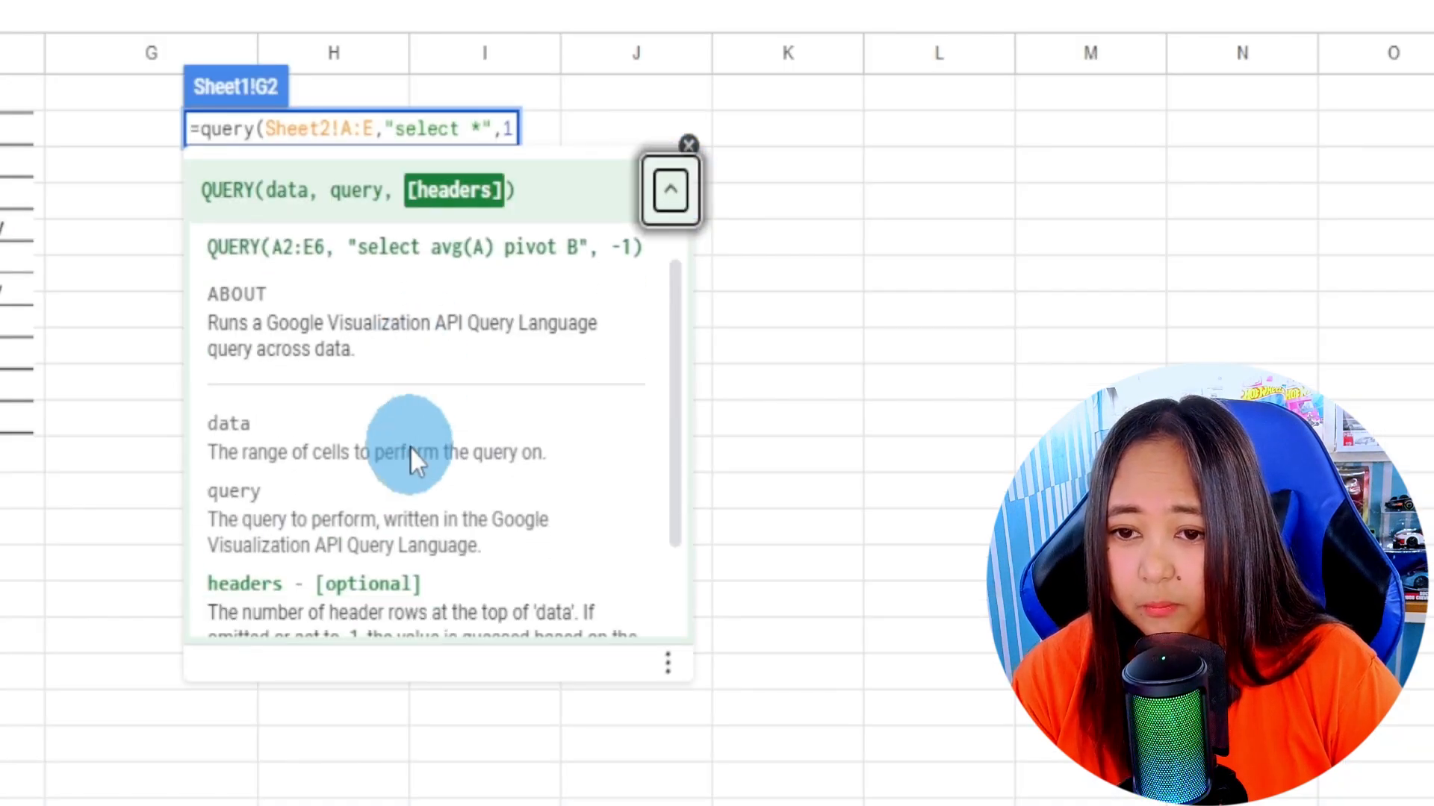
pyautogui.scroll(-1, 410, 446)
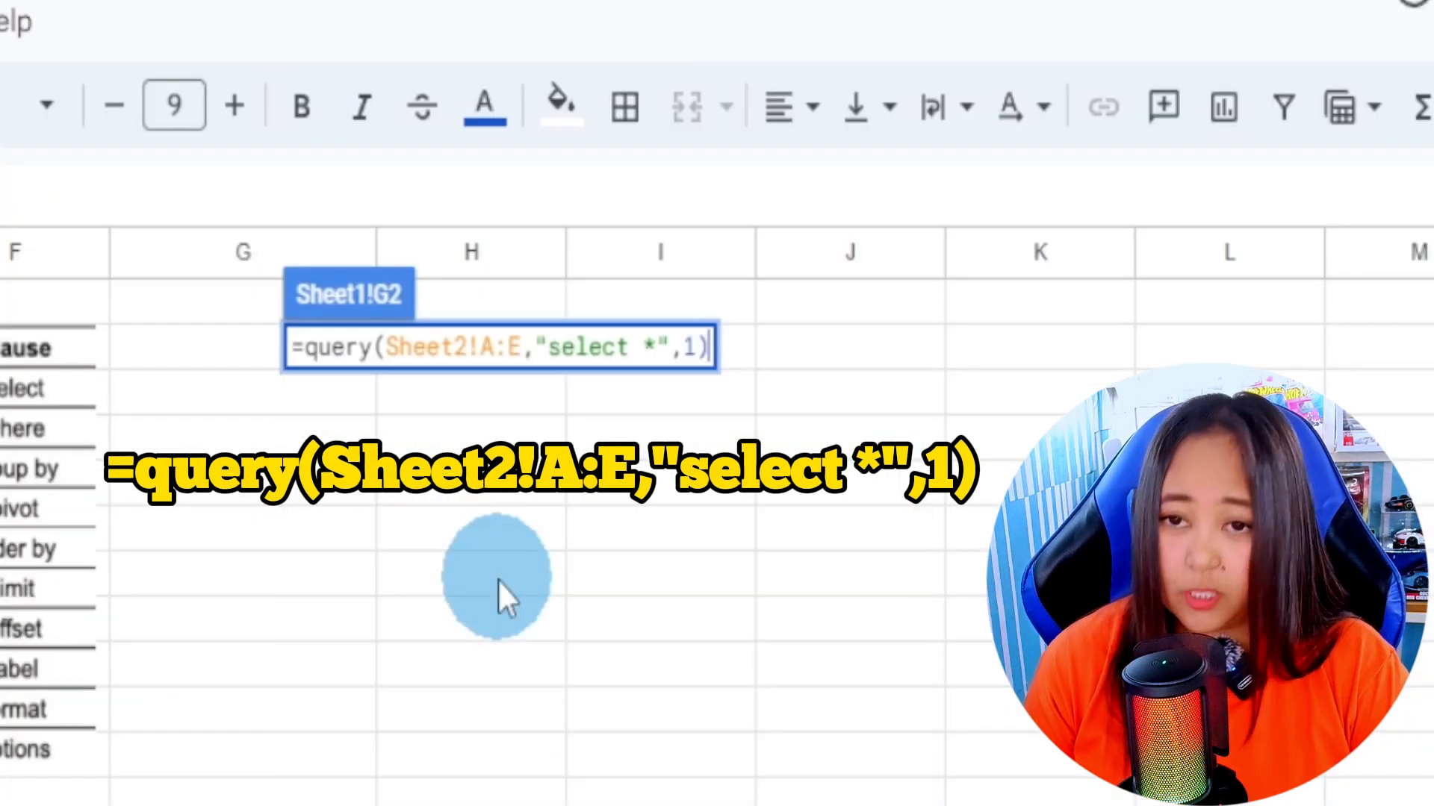
pyautogui.press('Return')
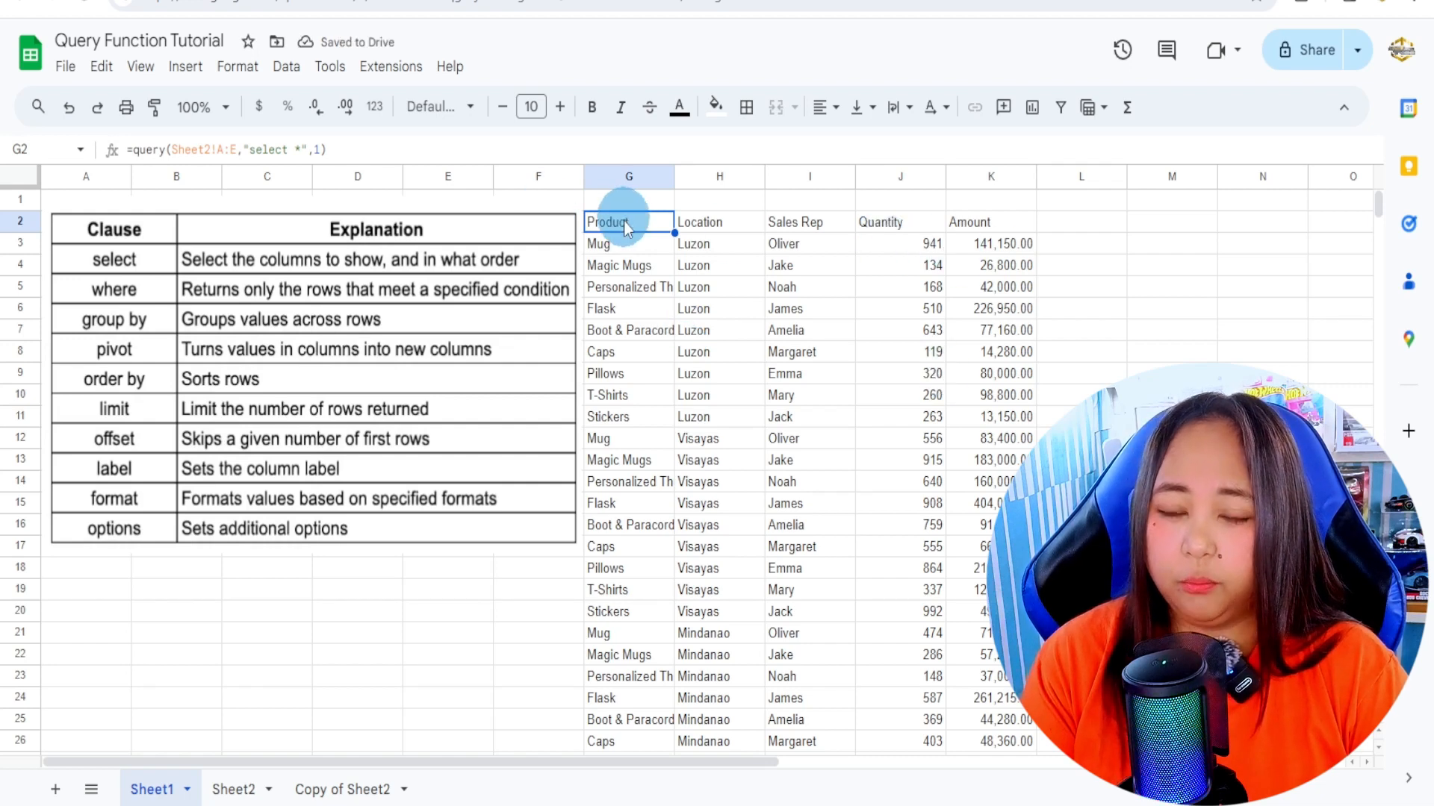
# - Compare the Sheet1 query output with the Sheet2 source data and inspect the select clause in G2's formula
pyautogui.click(216, 781)
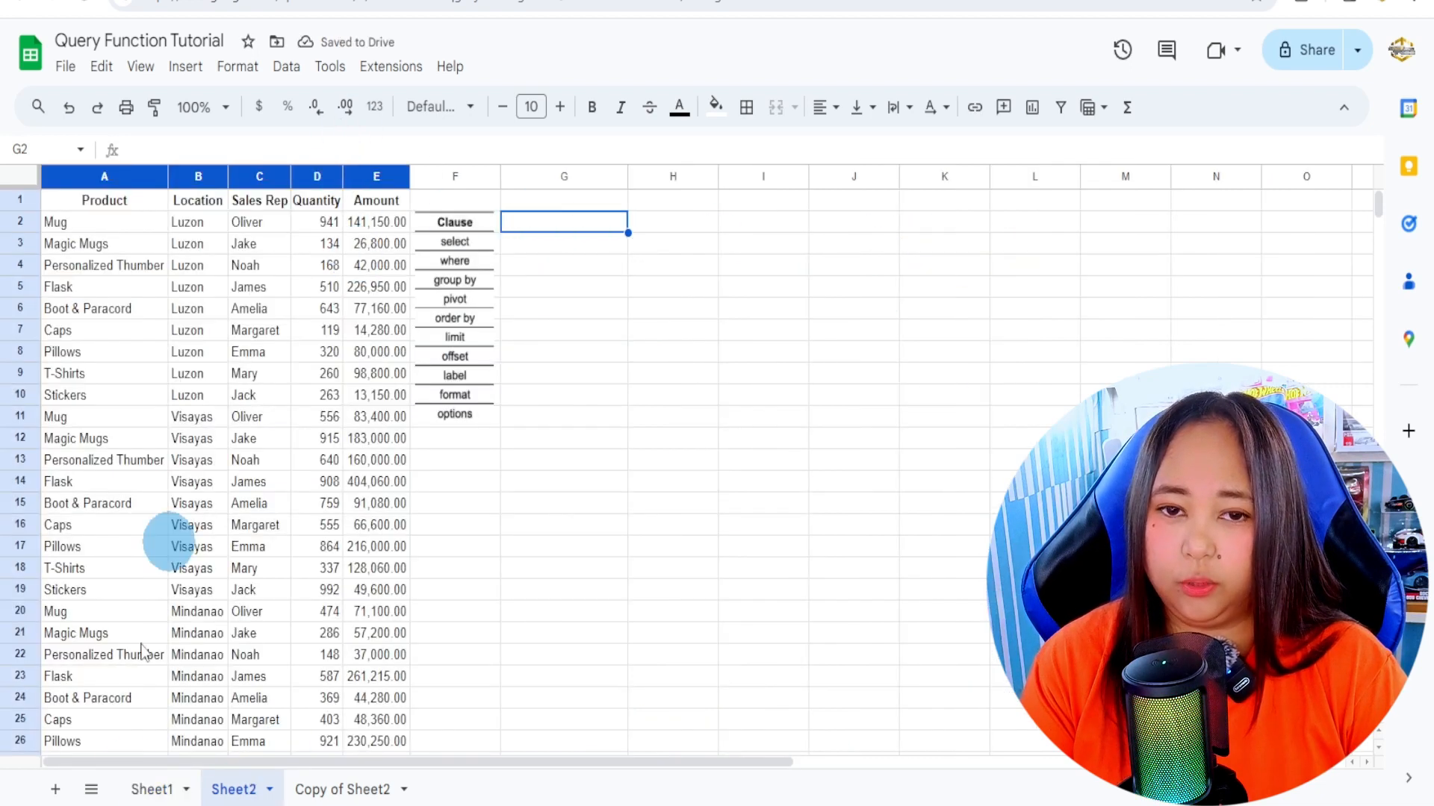
pyautogui.click(149, 788)
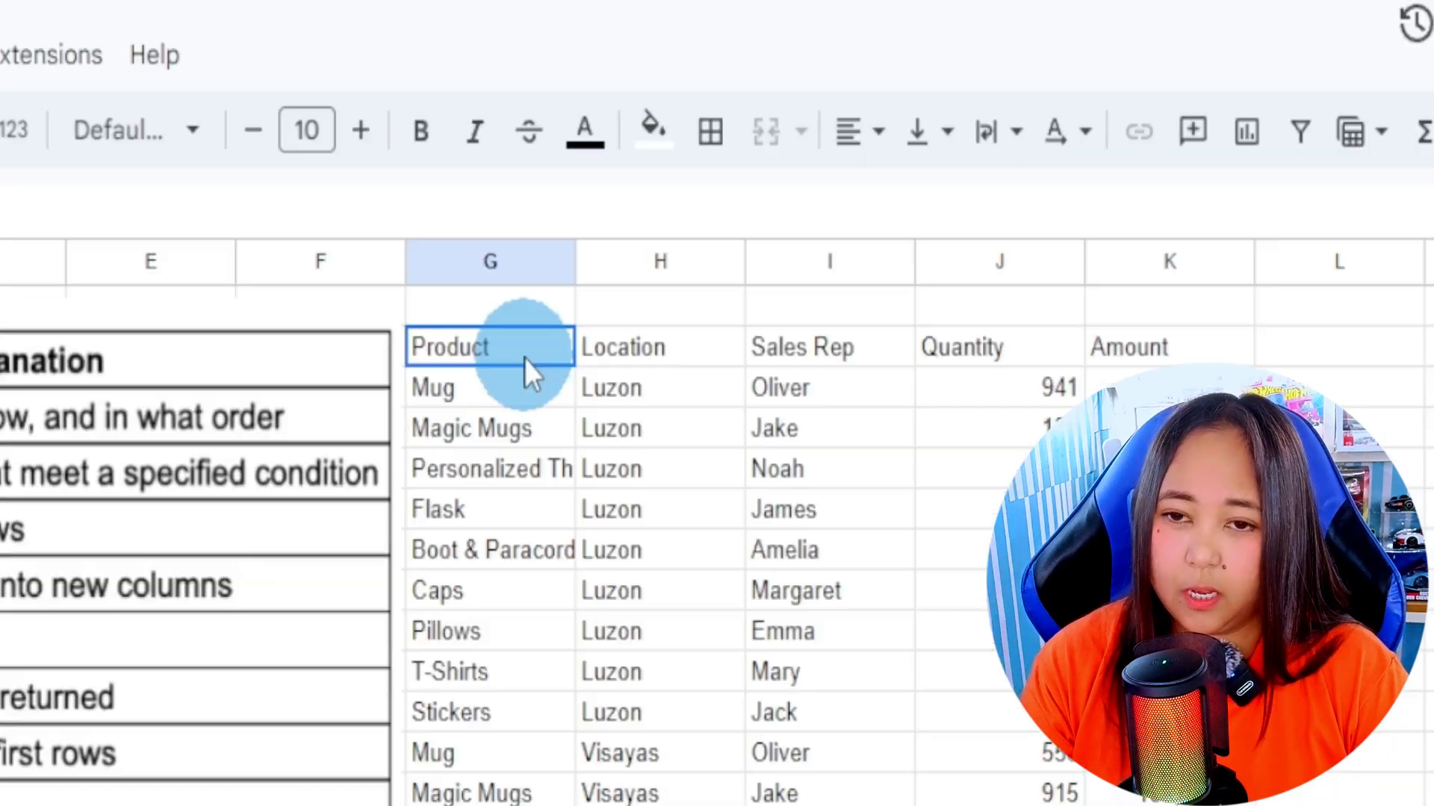
pyautogui.doubleClick(647, 227)
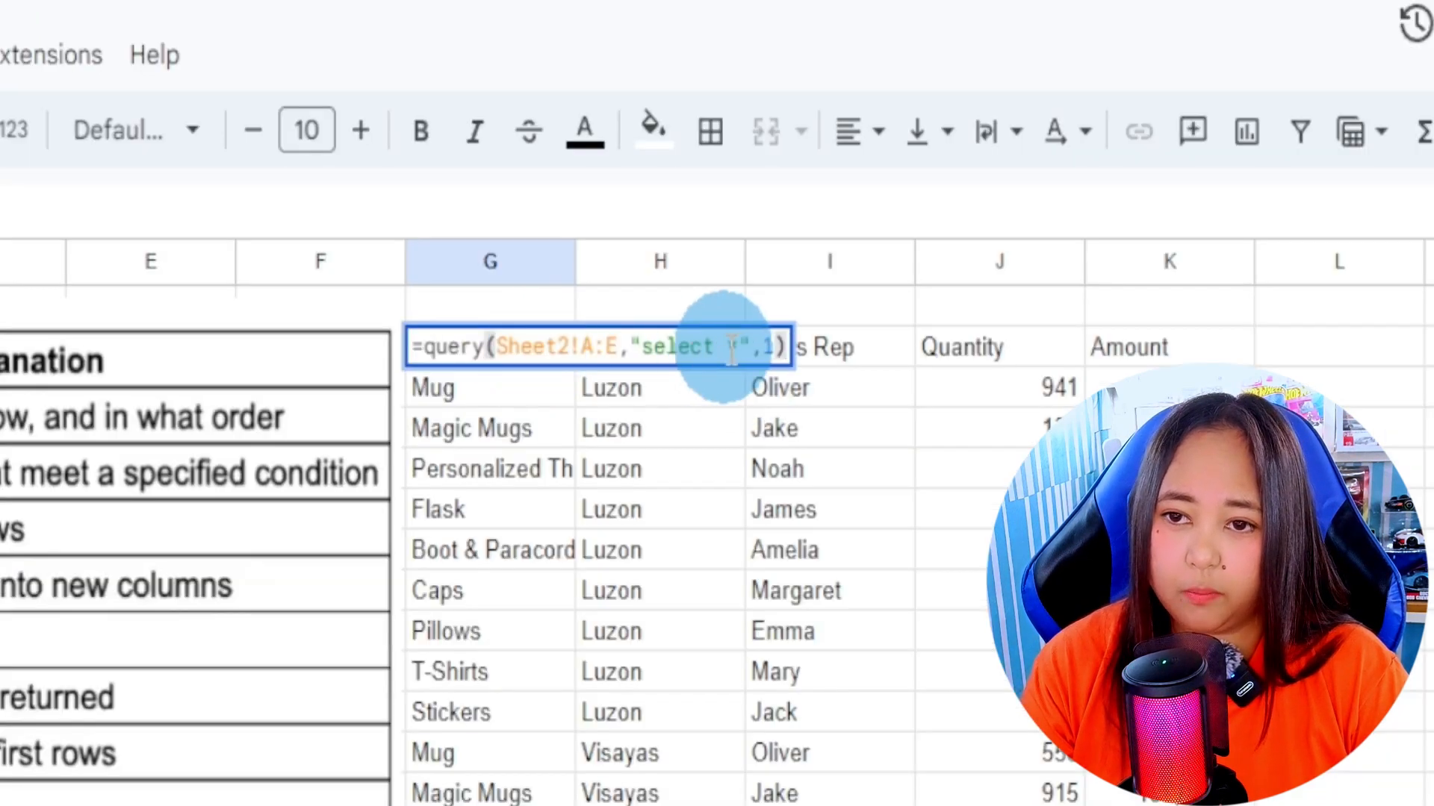
pyautogui.click(699, 344)
pyautogui.click(729, 344)
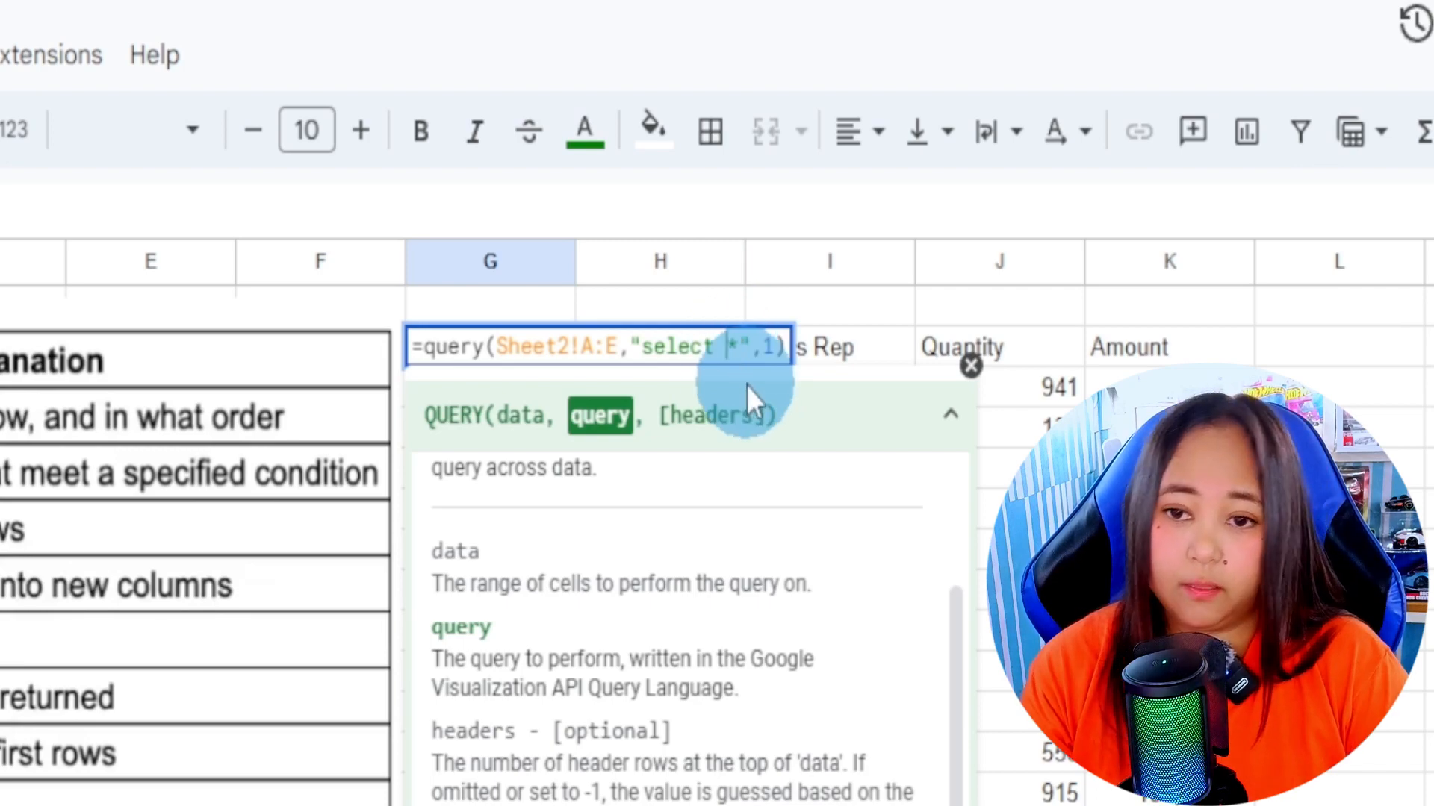
pyautogui.press('Escape')
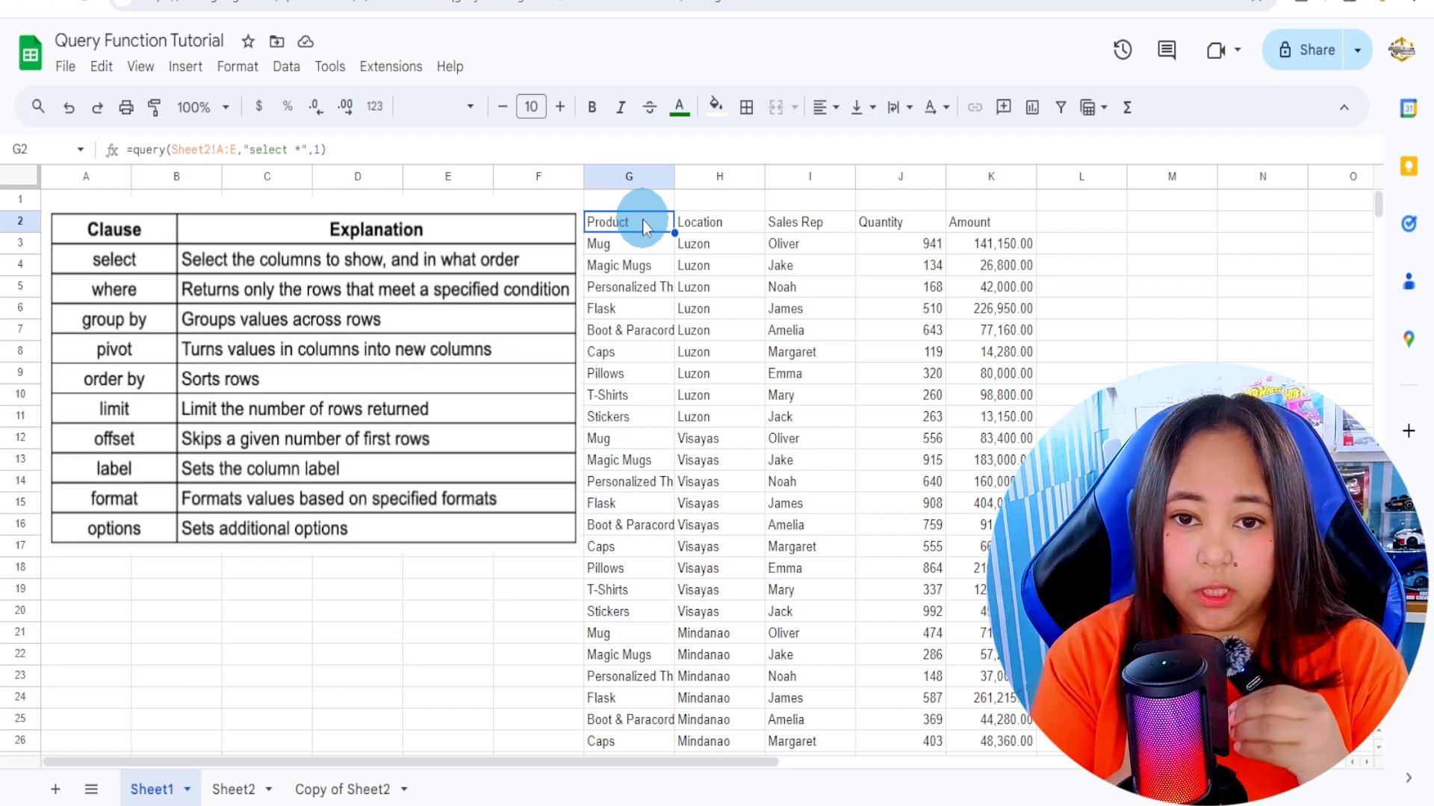
# - Start a QUERY formula in cell G2 of Sheet2 with columns A:E as its data range
pyautogui.click(234, 790)
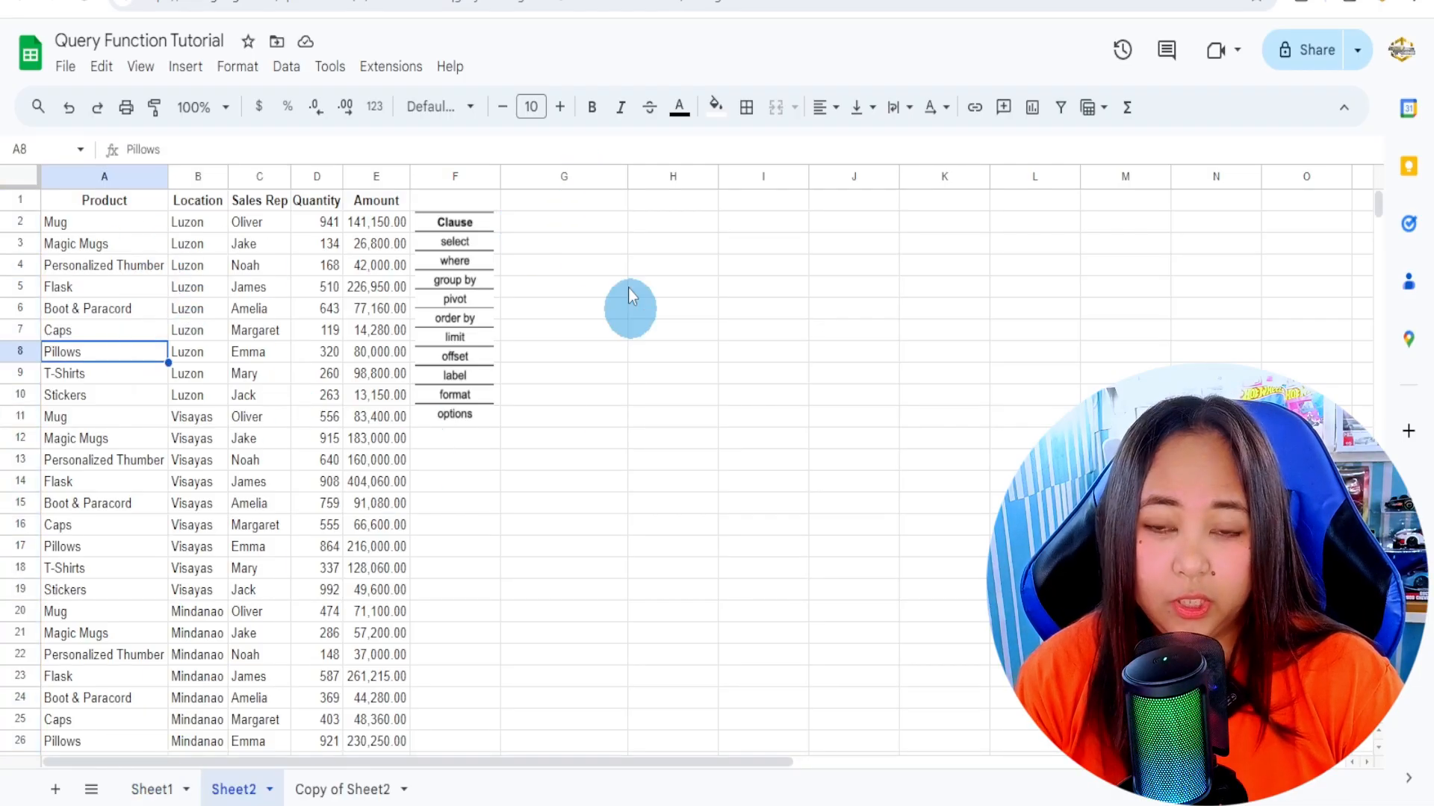
pyautogui.click(581, 228)
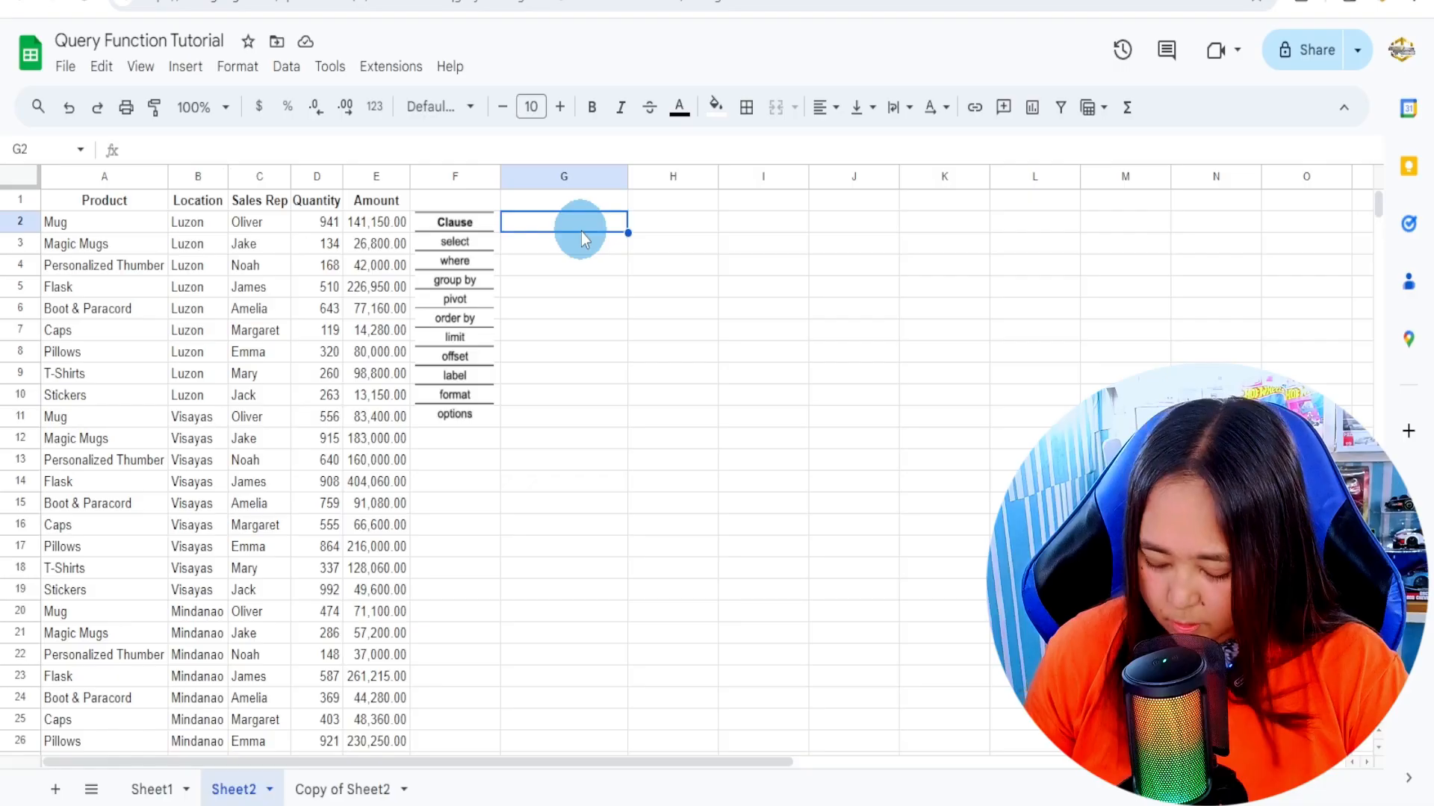
pyautogui.write('=query')
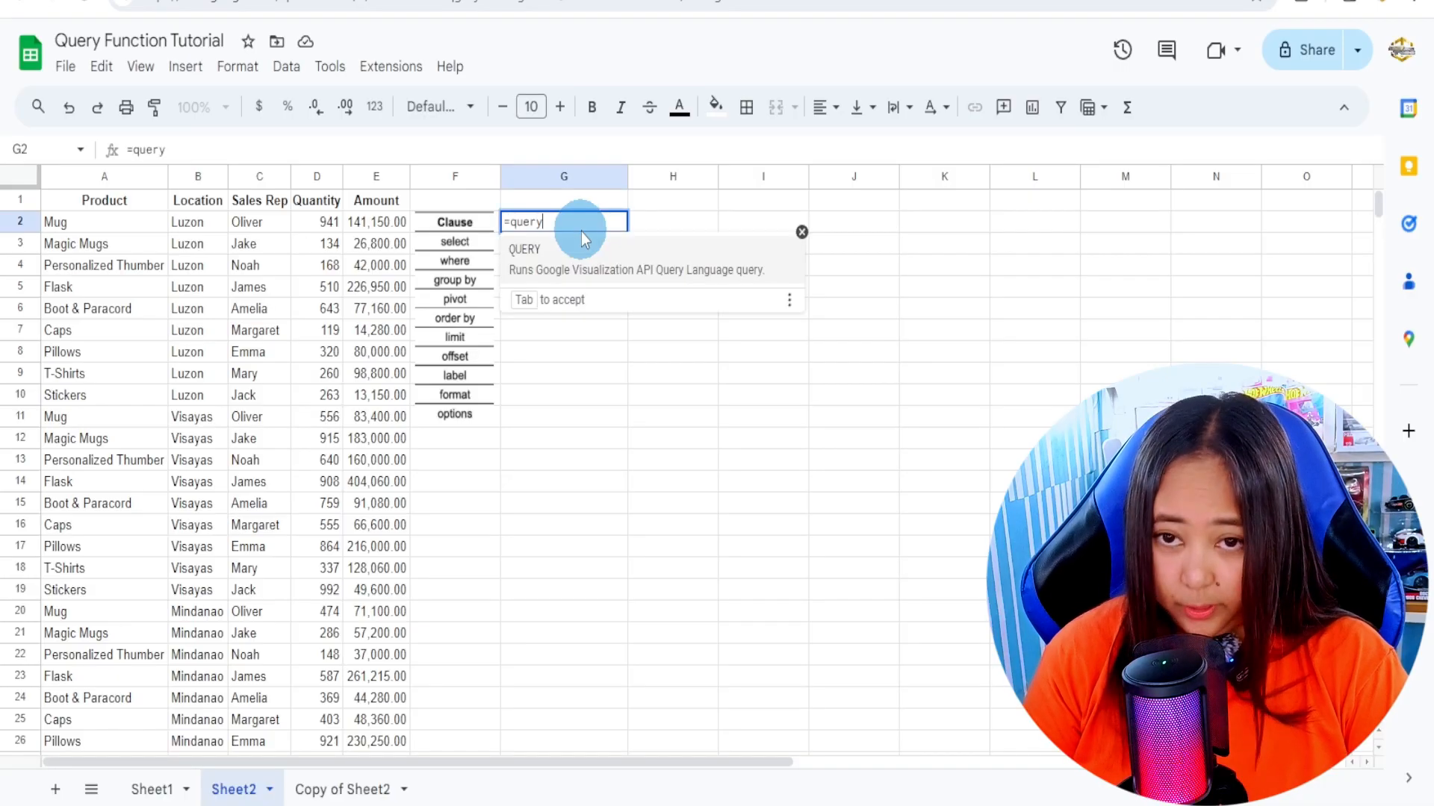
pyautogui.write('(')
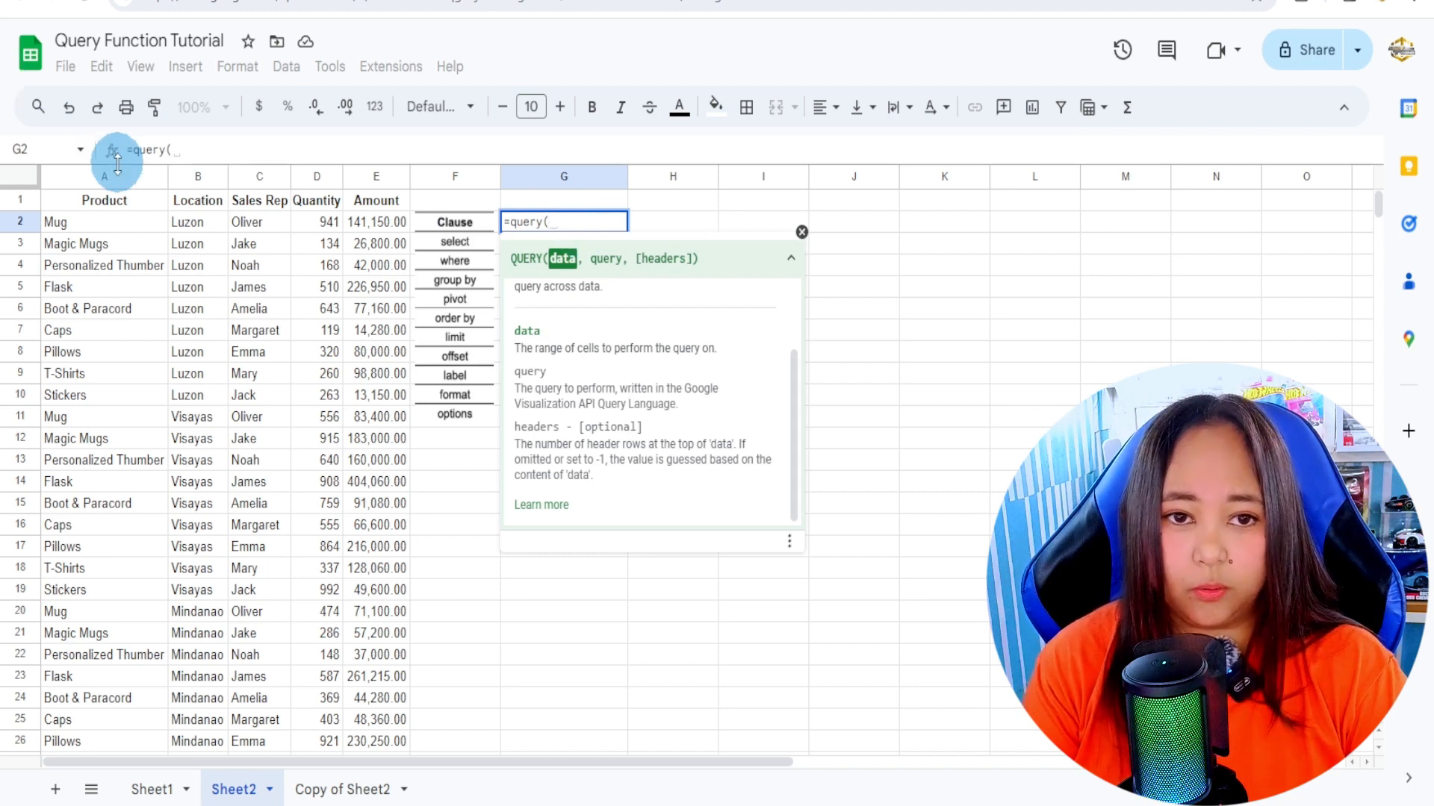
pyautogui.moveTo(118, 172); pyautogui.dragTo(349, 182)
pyautogui.write(',')
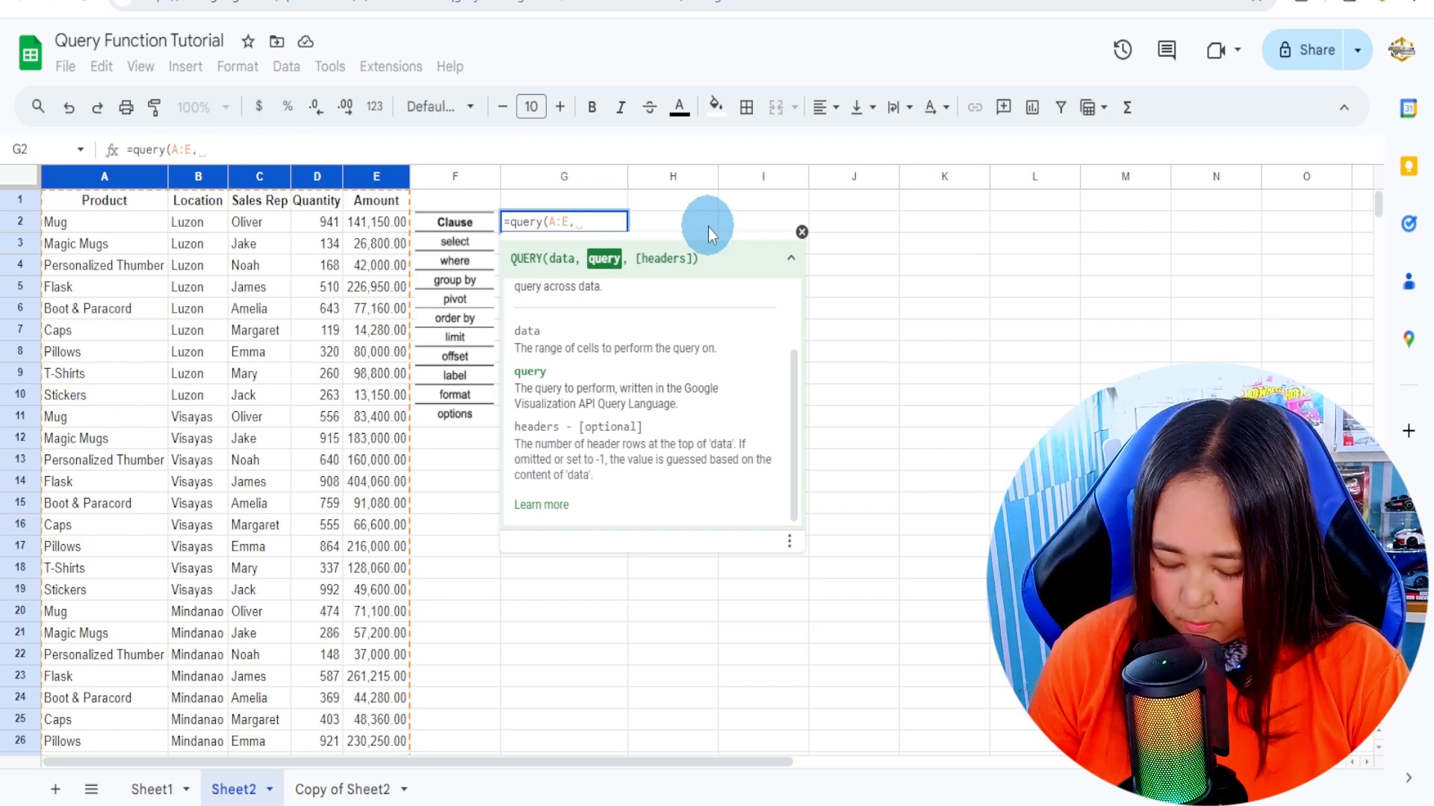
# - Complete the Sheet2 QUERY formula with the clause "select B,A,E" and 1 header row
pyautogui.write('"select')
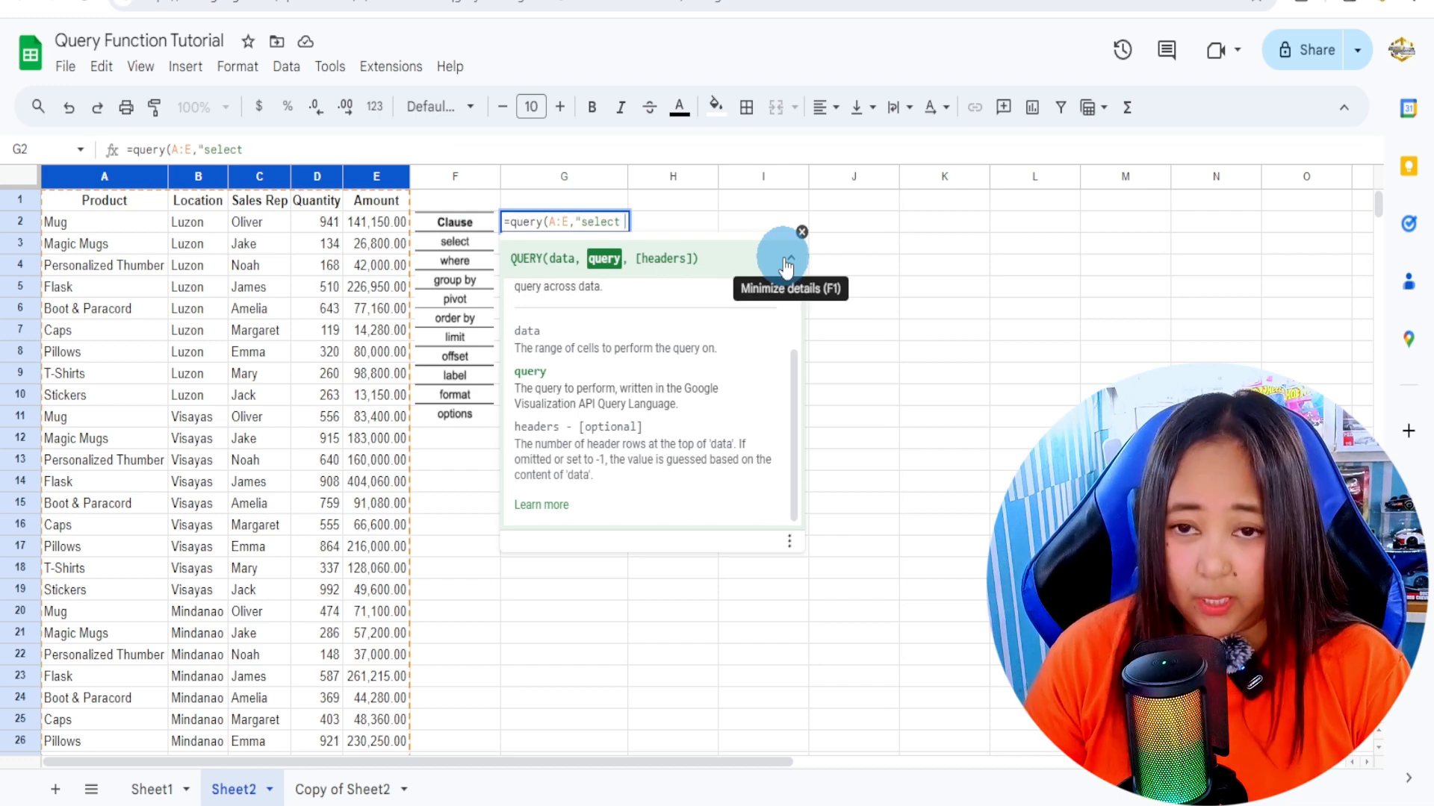
pyautogui.write('B')
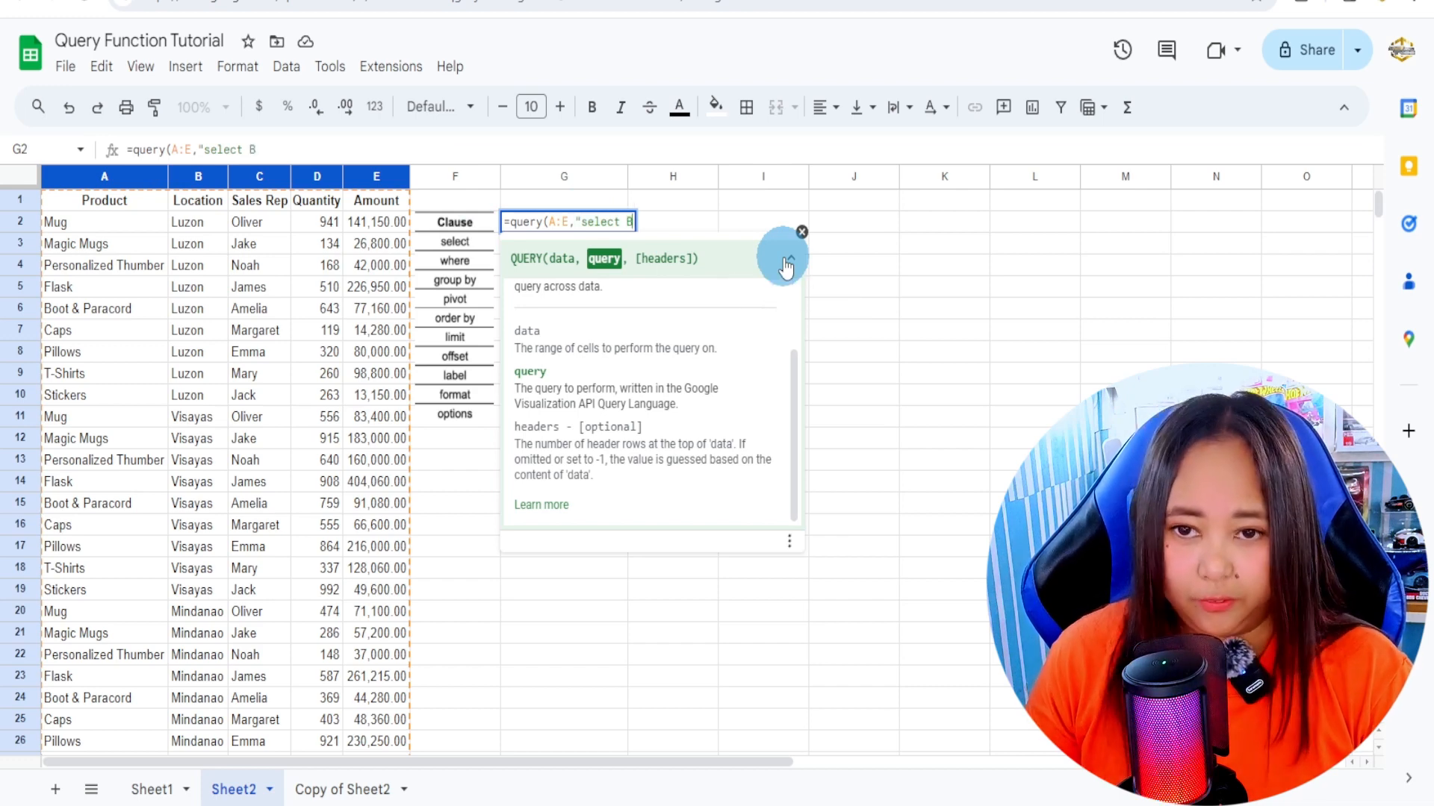
pyautogui.write(',')
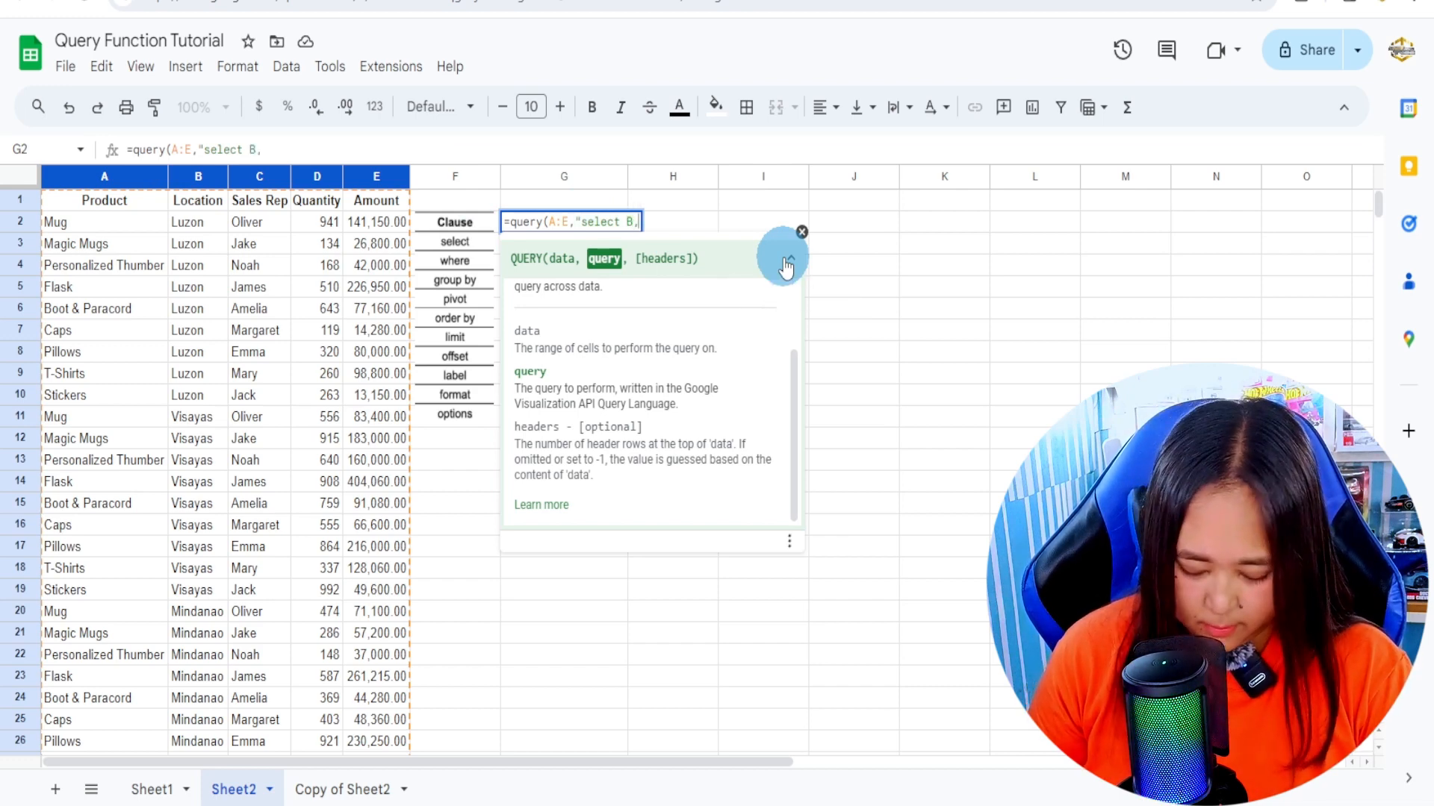
pyautogui.write('A,E')
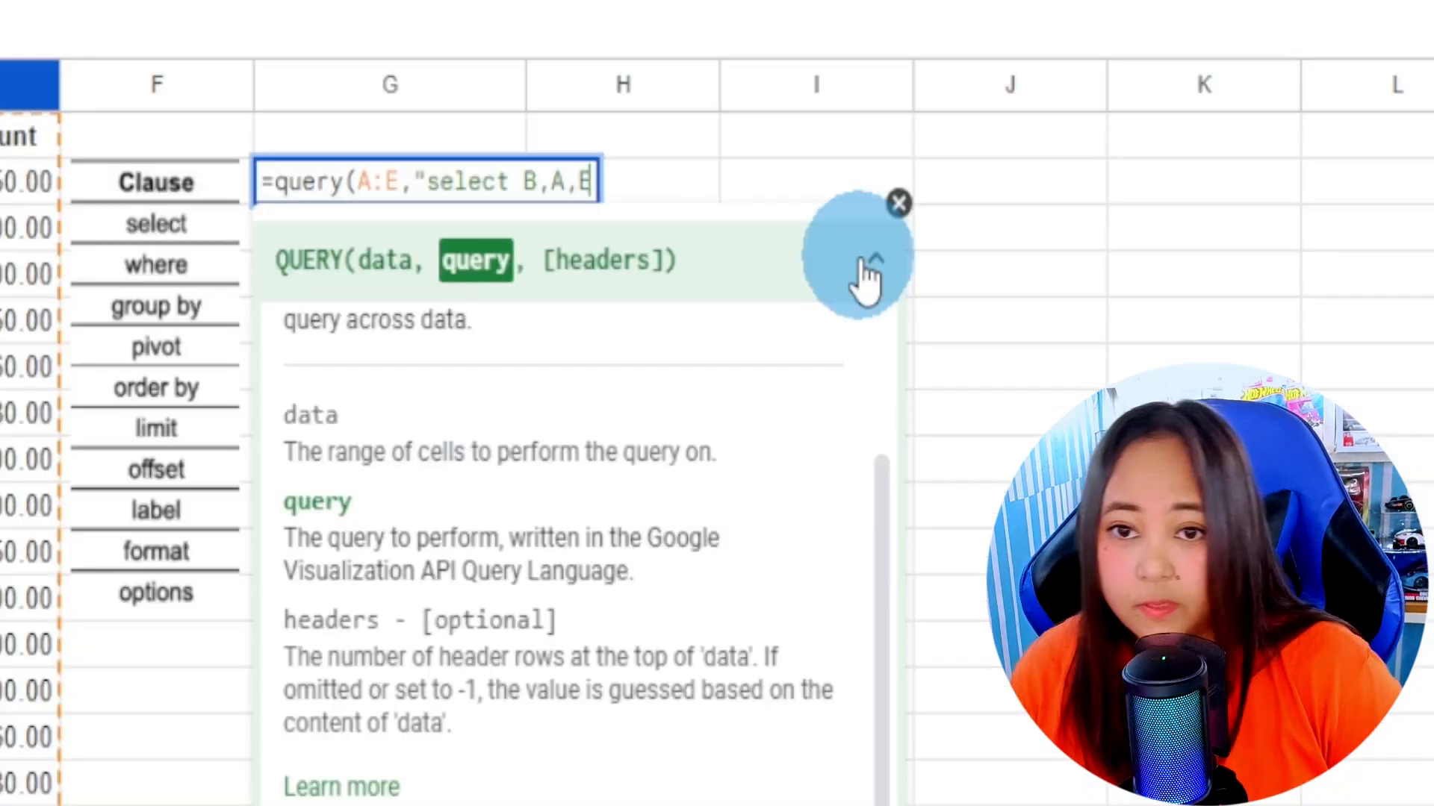
pyautogui.write('"')
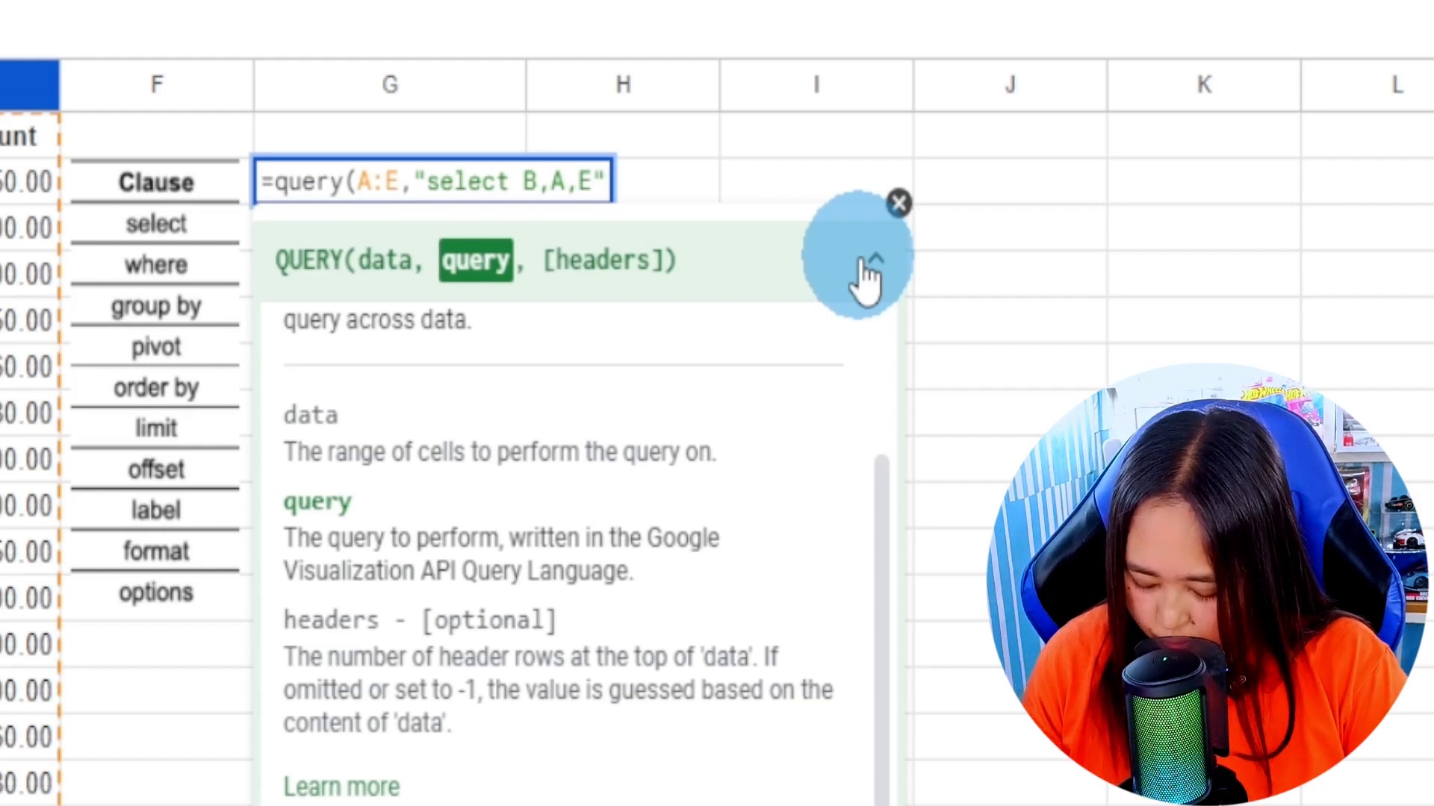
pyautogui.write(',1')
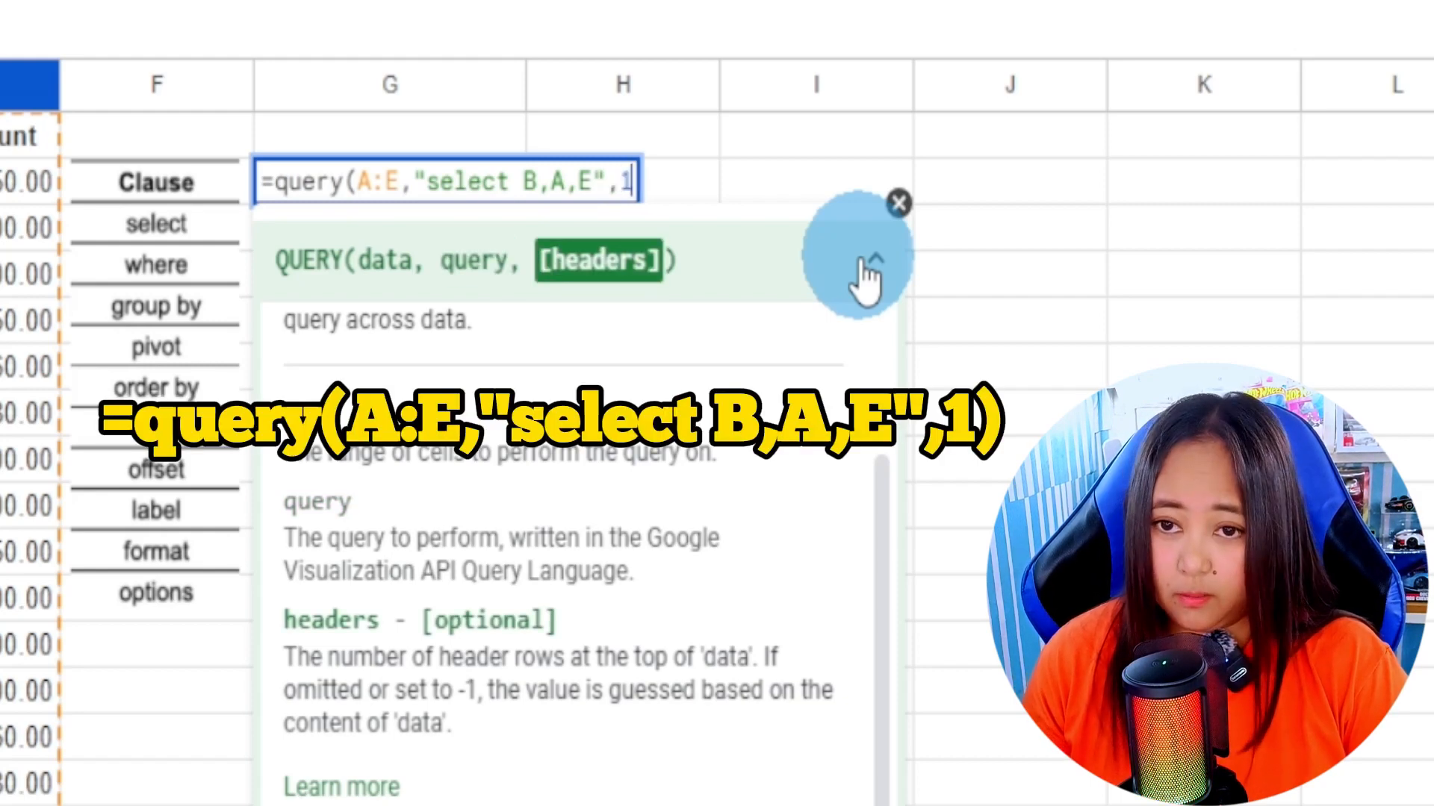
pyautogui.write(')')
pyautogui.press('Return')
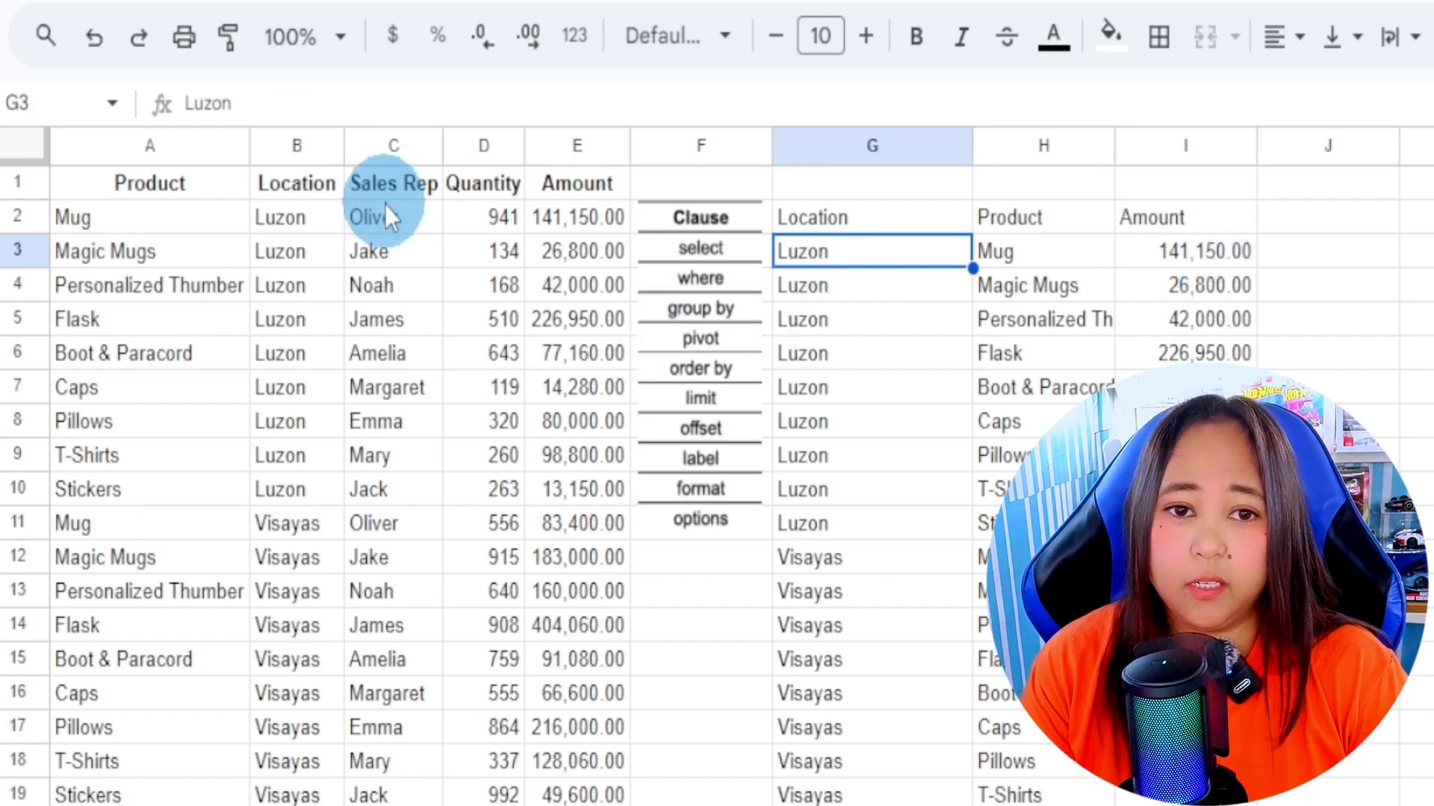
# - Compare the source Location, Product and Amount columns with the column order of the Sheet2 query output
pyautogui.click(298, 188)
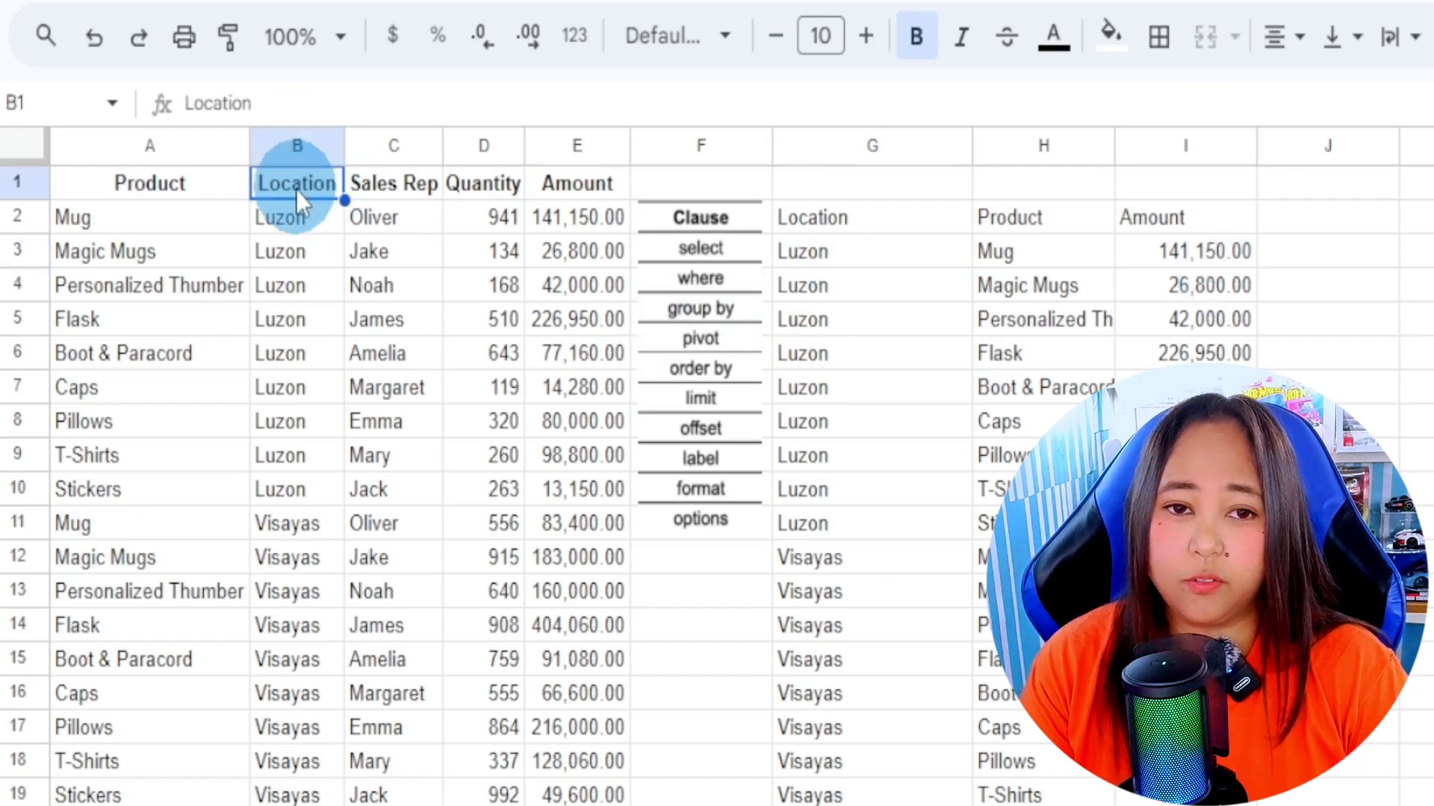
pyautogui.click(181, 228)
pyautogui.click(1053, 217)
pyautogui.click(568, 186)
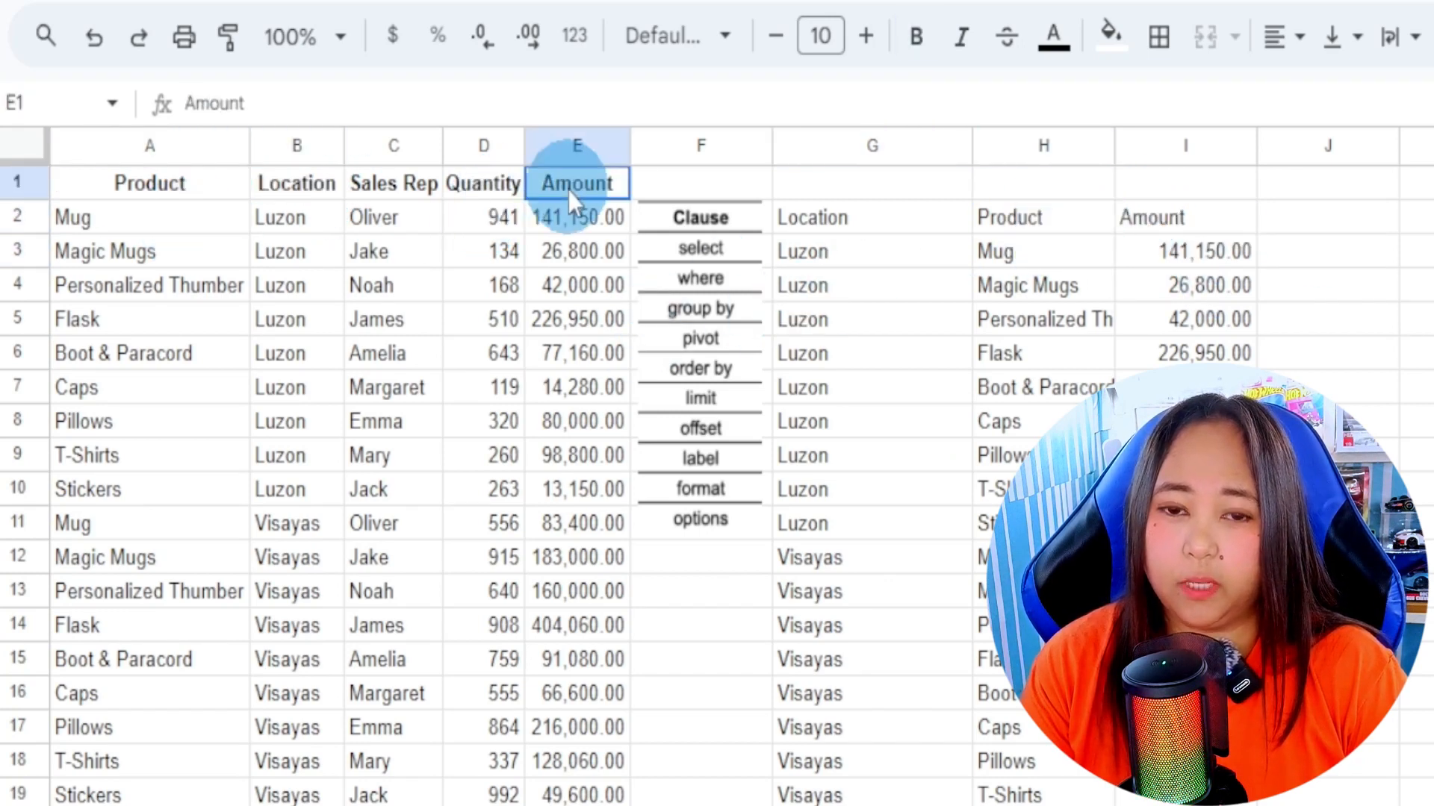
# - Review the Location, Product and Amount output on Sheet2 and the QUERY formula in G2 that produces it
pyautogui.click(1169, 224)
pyautogui.click(794, 382)
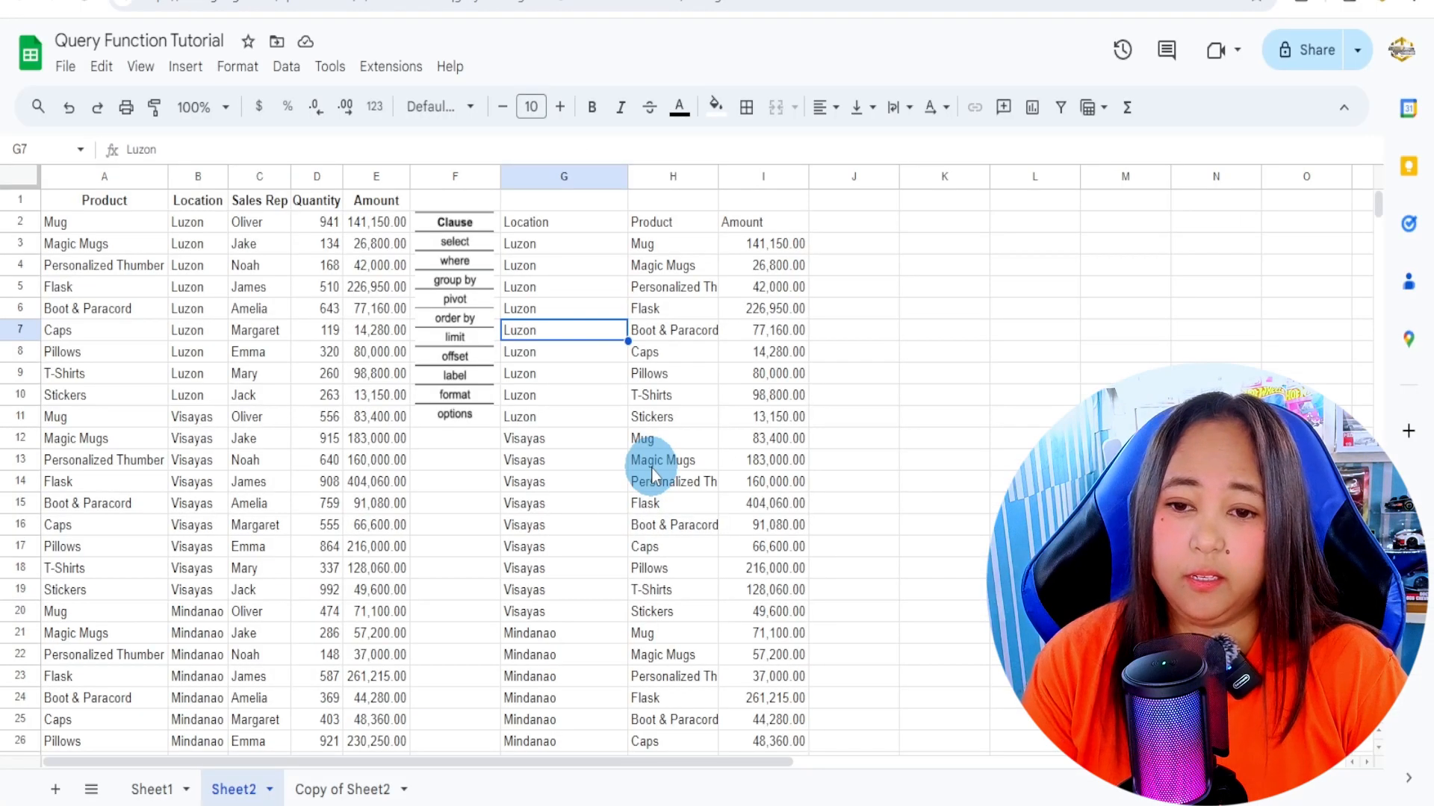
pyautogui.click(911, 224)
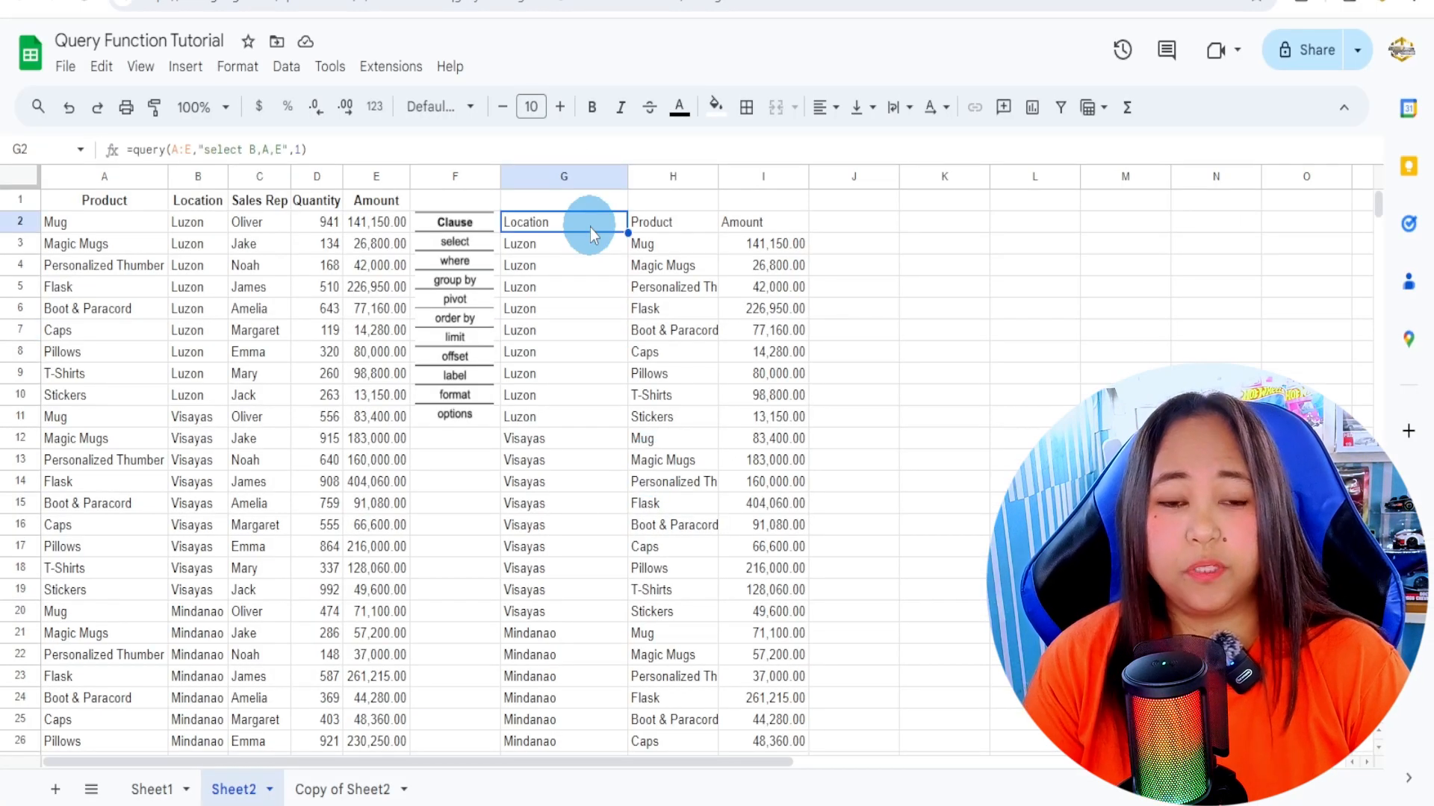
# - Clear the "select *" QUERY formula from cell G2 of Sheet1, checking the Sheet2 query and returning to Sheet1
pyautogui.click(152, 791)
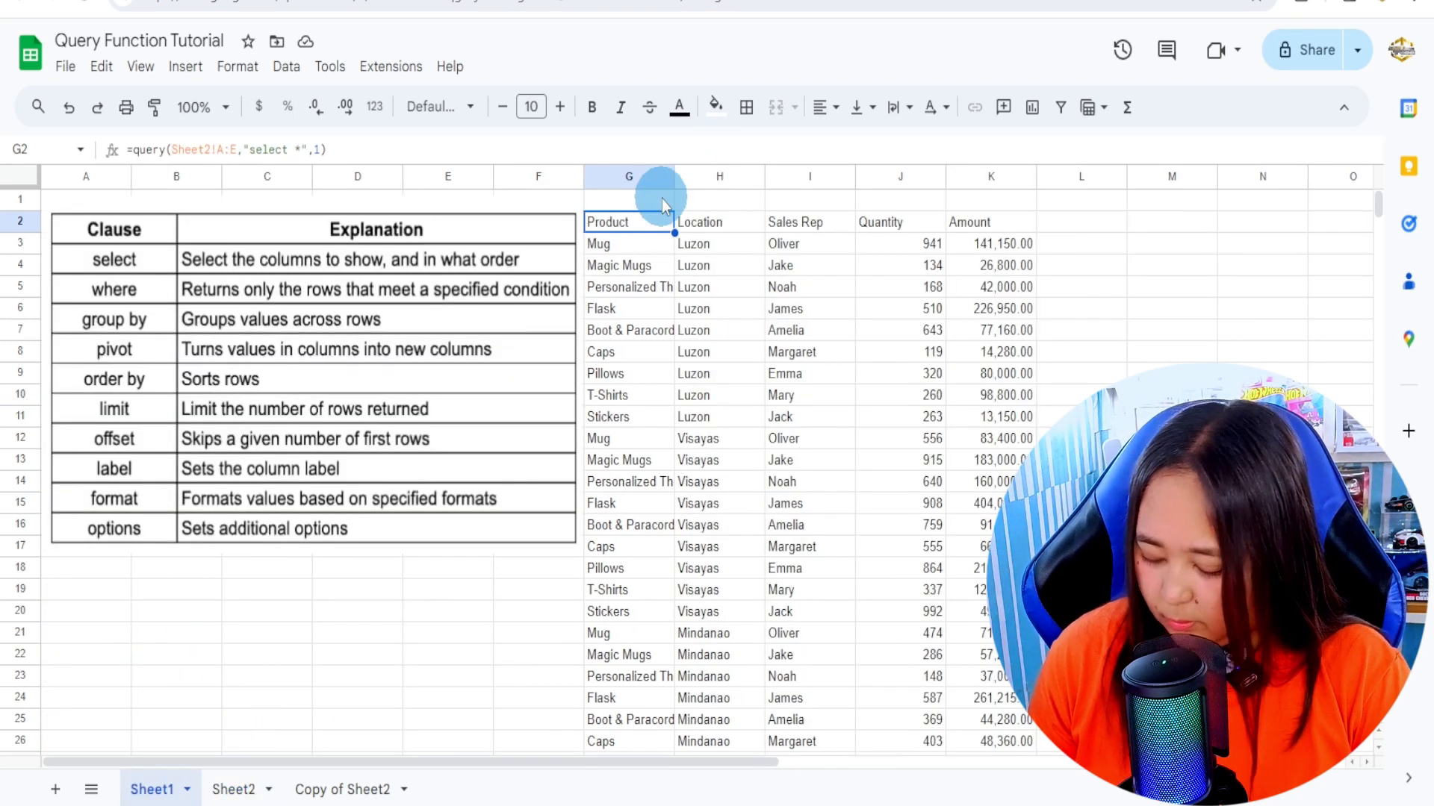
pyautogui.press('Delete')
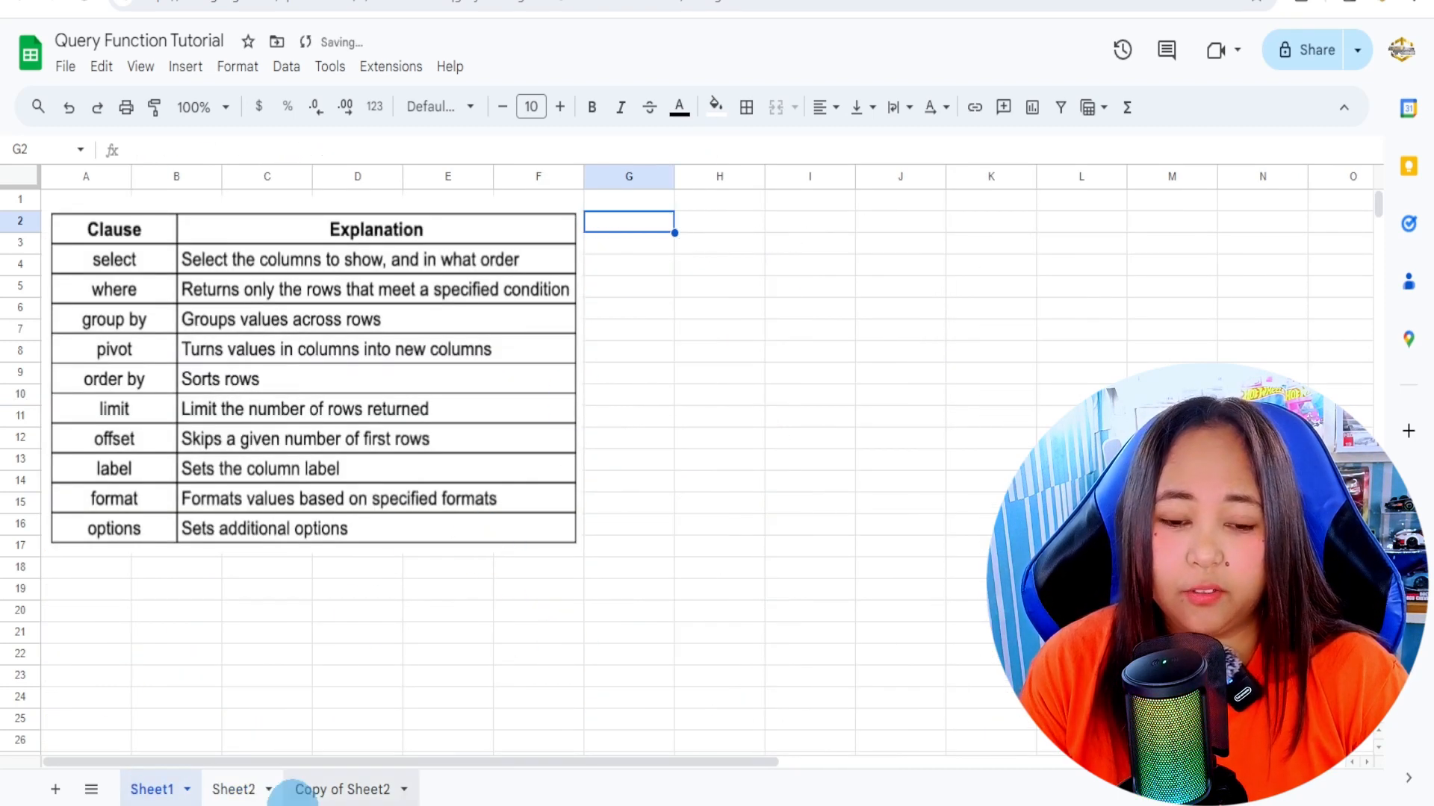
pyautogui.click(235, 790)
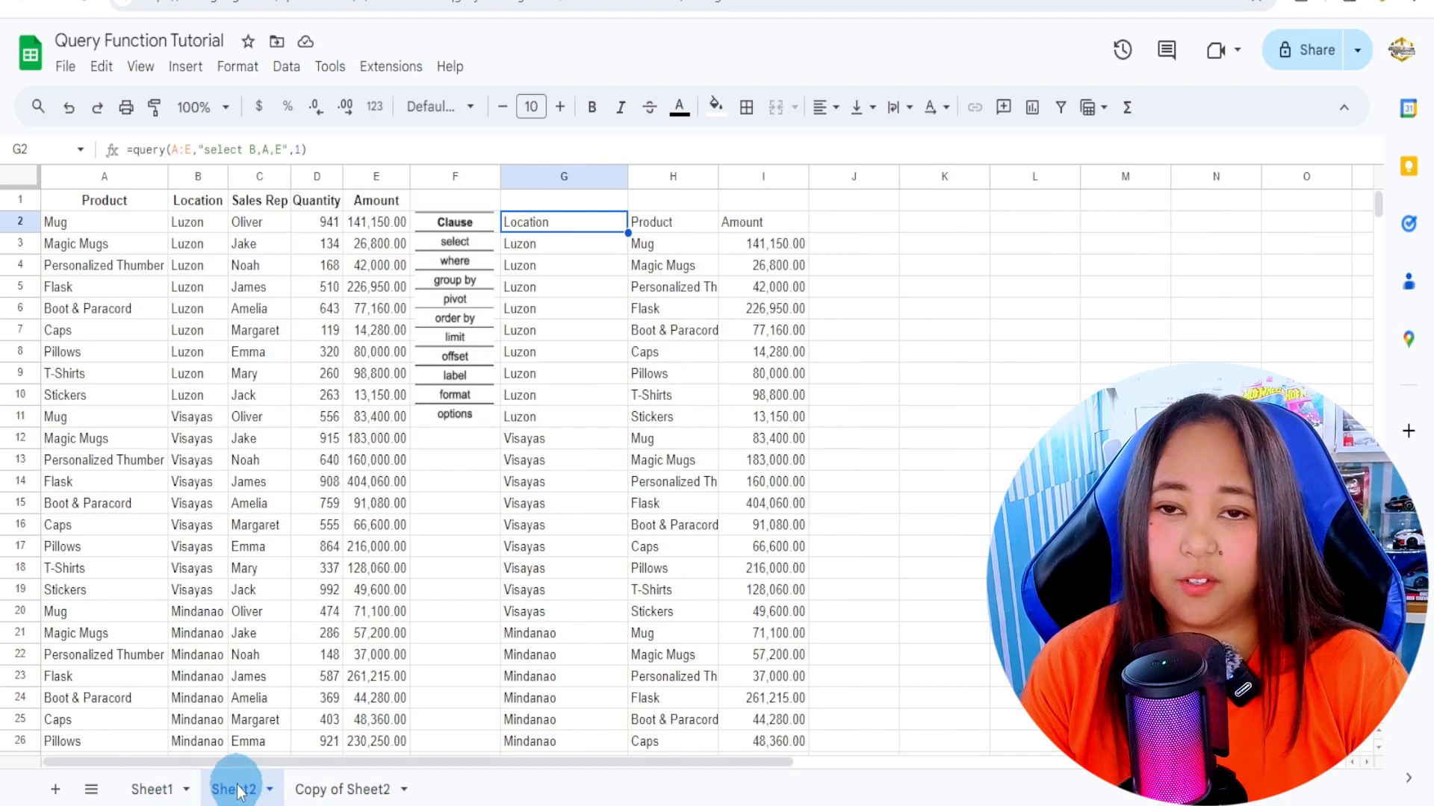
pyautogui.click(151, 789)
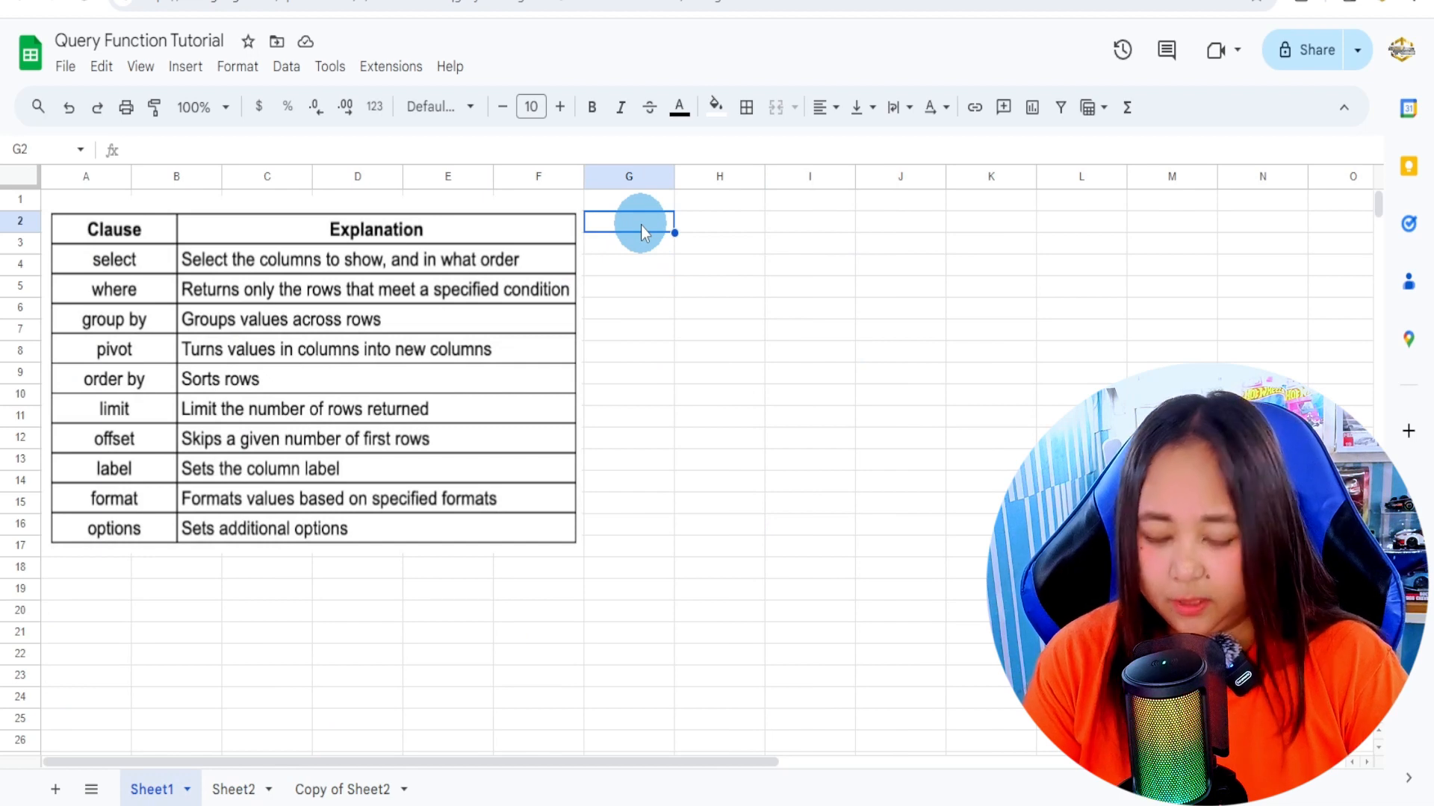
# - Start a QUERY formula in cell G2 of Sheet1 with Sheet2 columns A:E as its data range
pyautogui.write('=query')
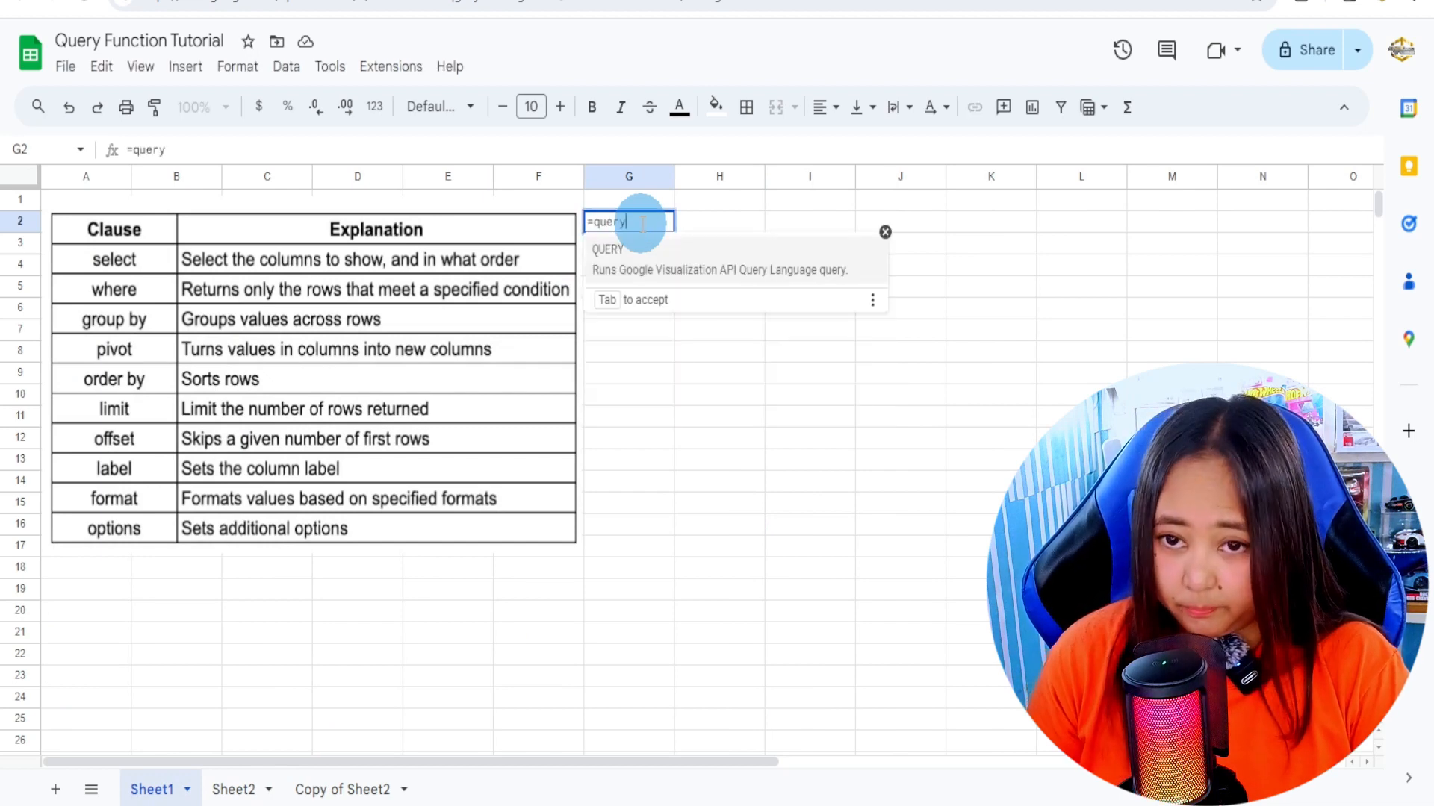
pyautogui.write('(')
pyautogui.click(232, 789)
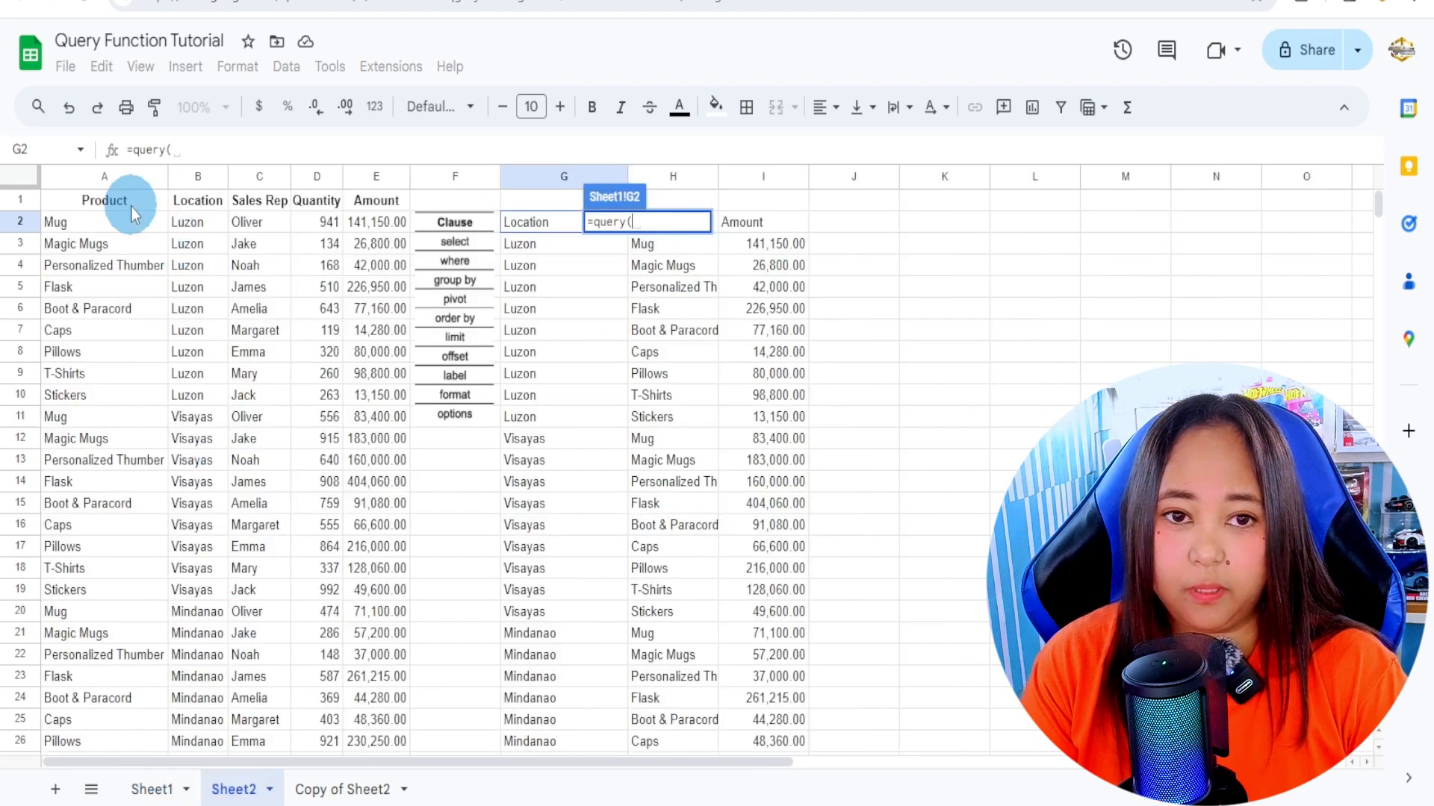
pyautogui.moveTo(133, 177); pyautogui.dragTo(361, 179)
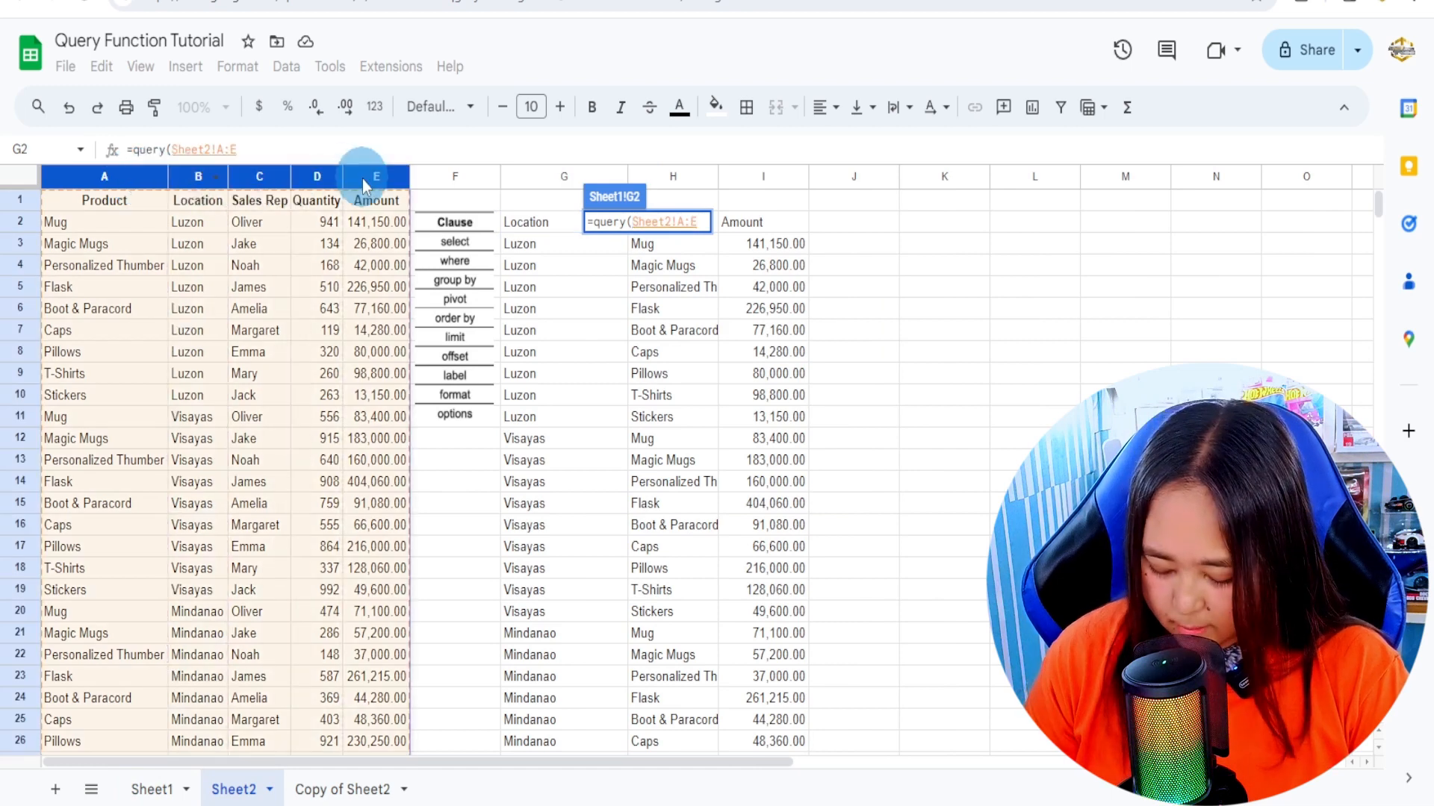
pyautogui.write(', ')
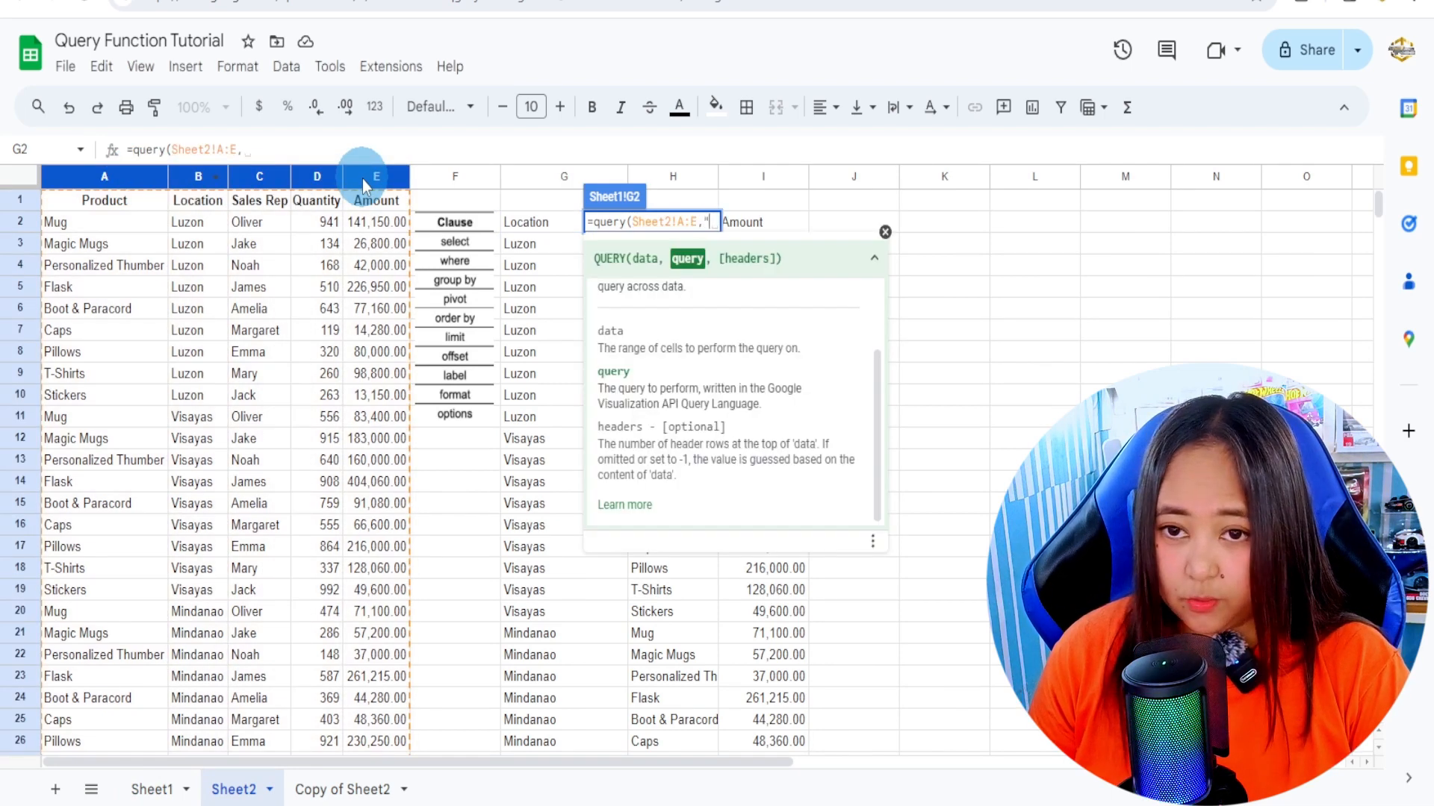
# - Complete the Sheet1 QUERY formula with the clause "select Col2,Col1,Col5" and 1 header row
pyautogui.write('"select ')
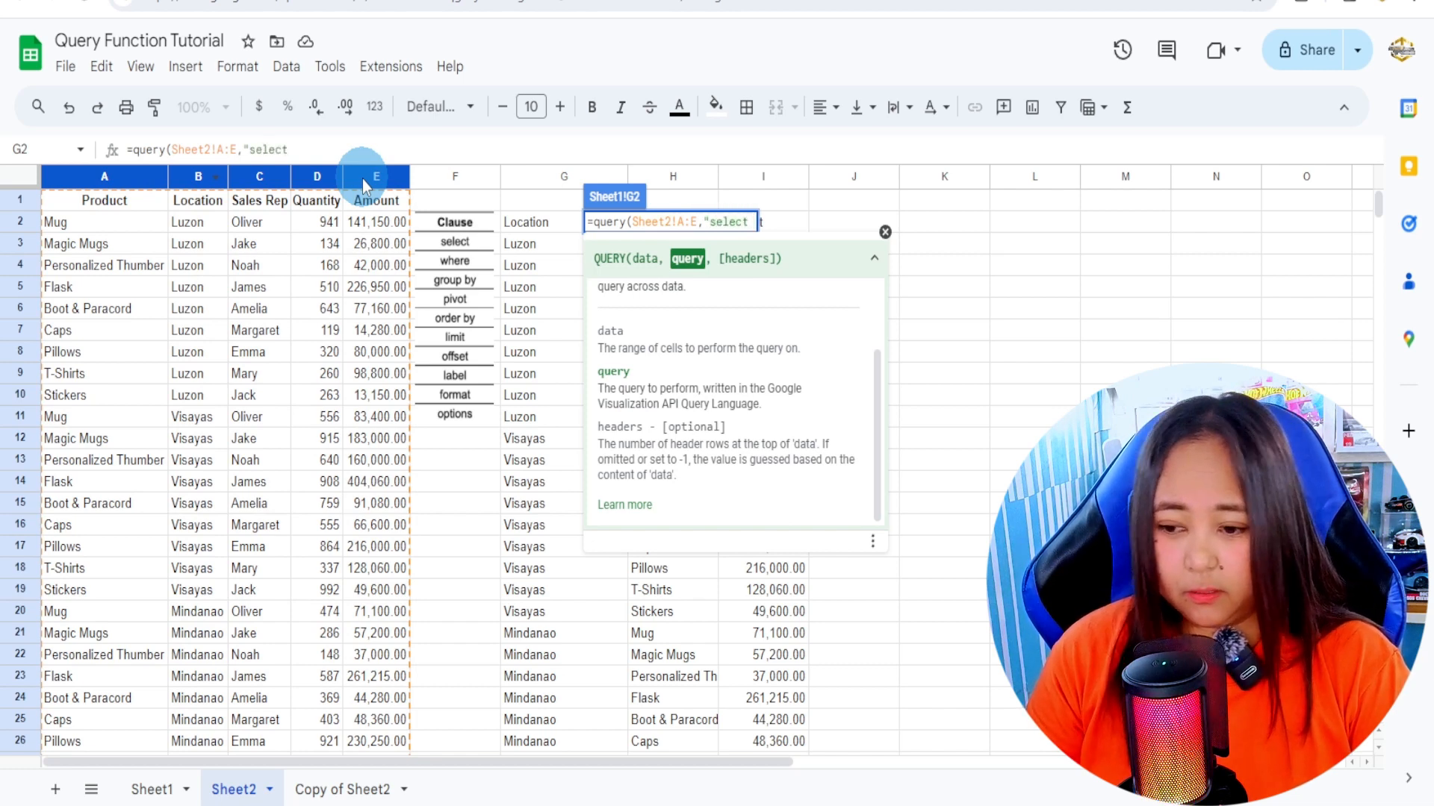
pyautogui.write('Col')
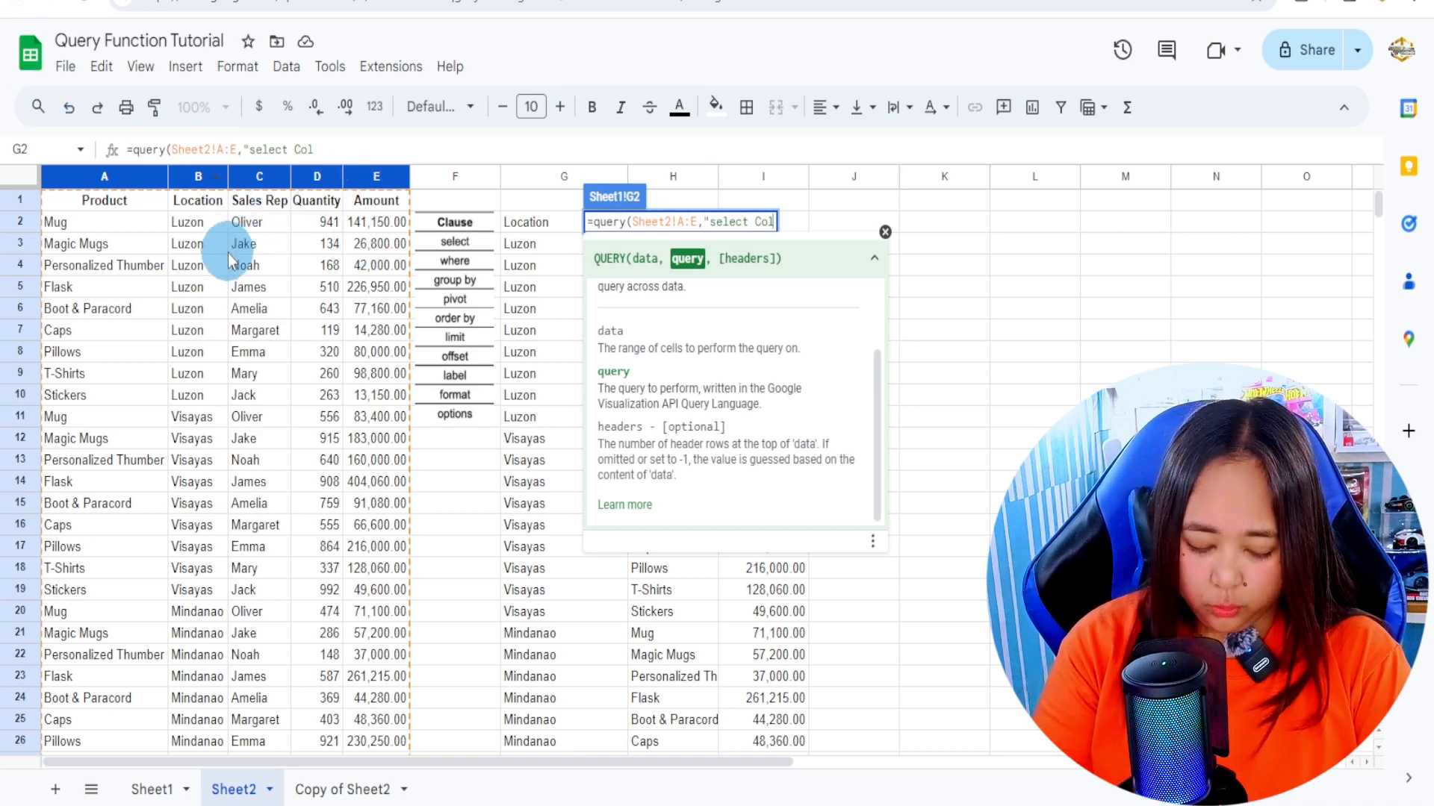
pyautogui.write('2,Col1')
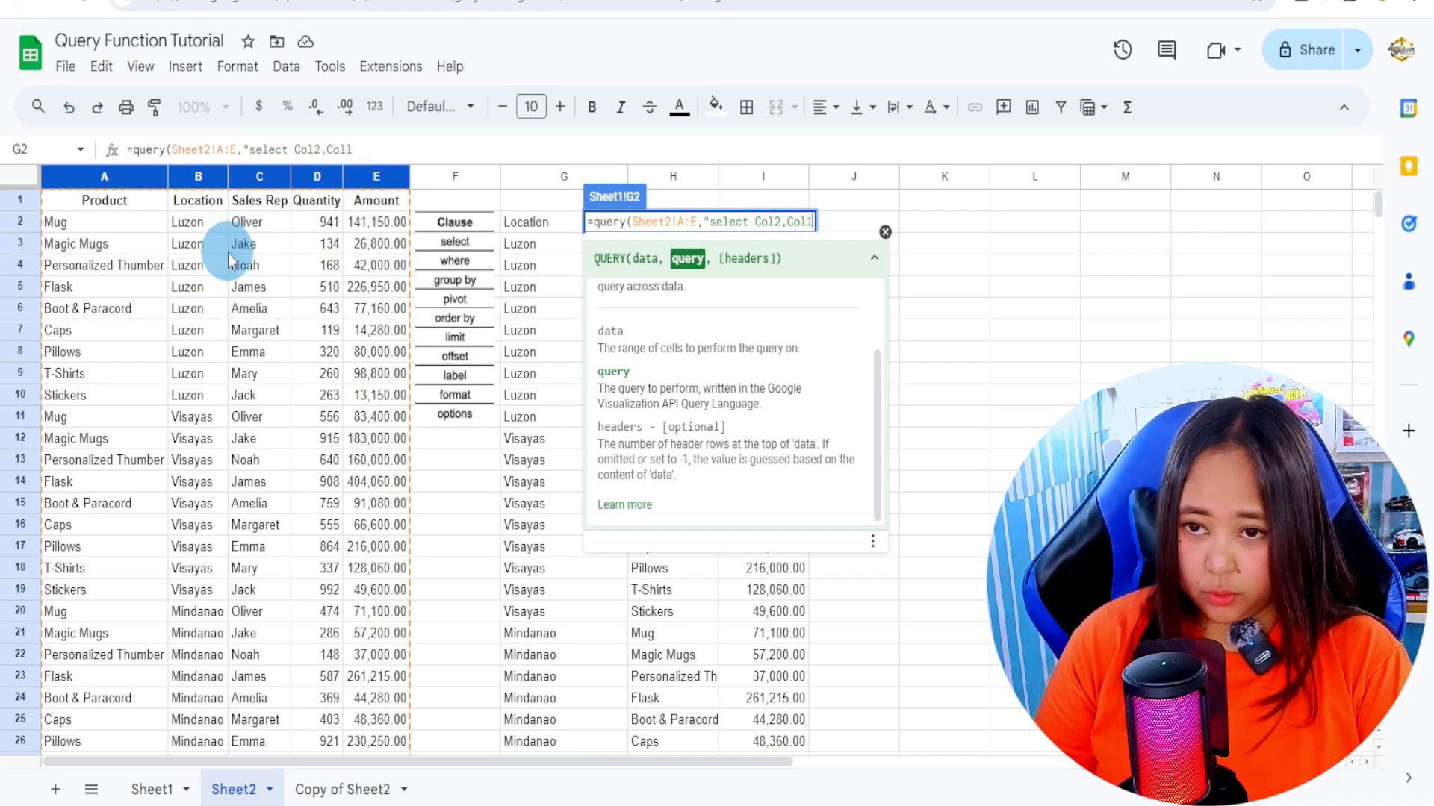
pyautogui.write(',Col5')
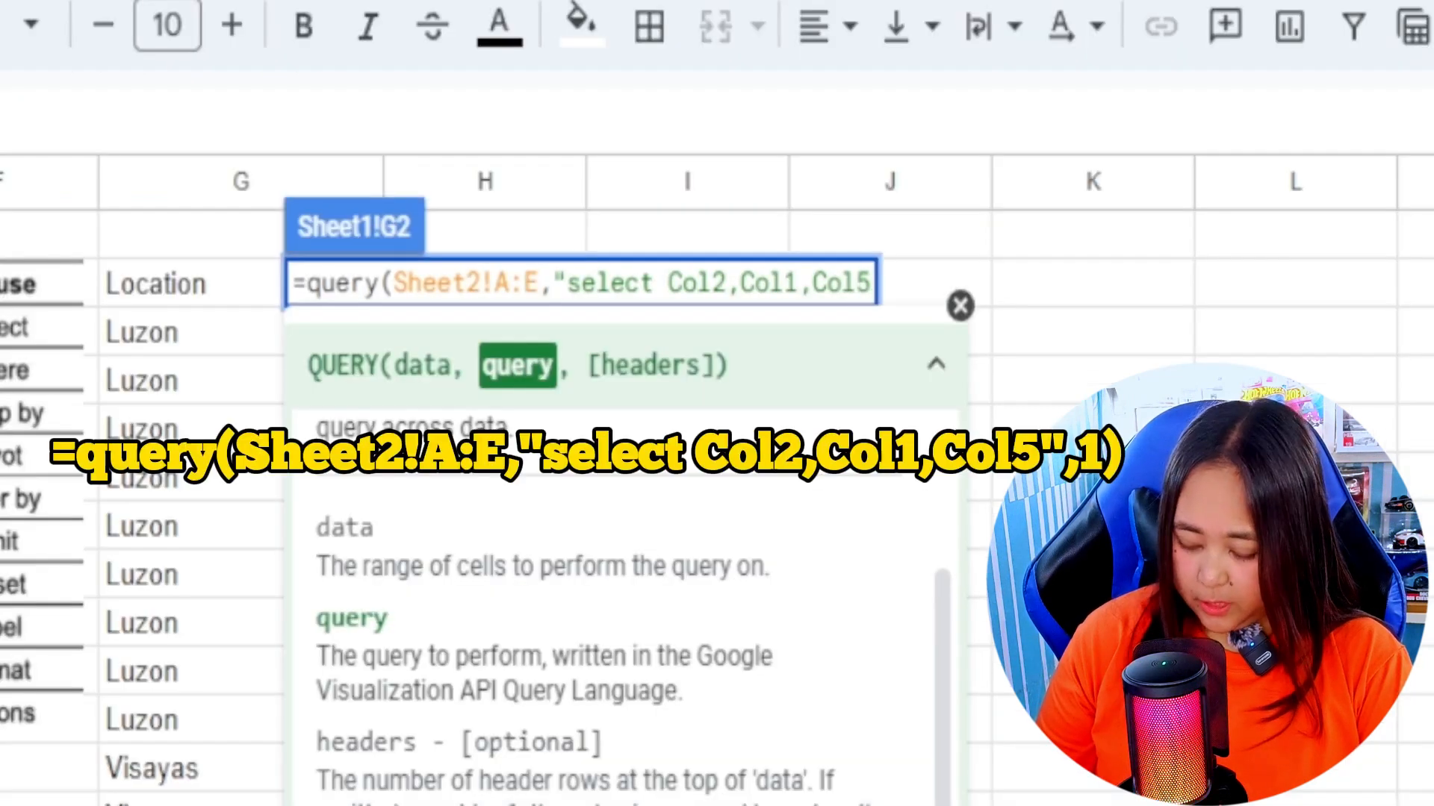
pyautogui.write('",1')
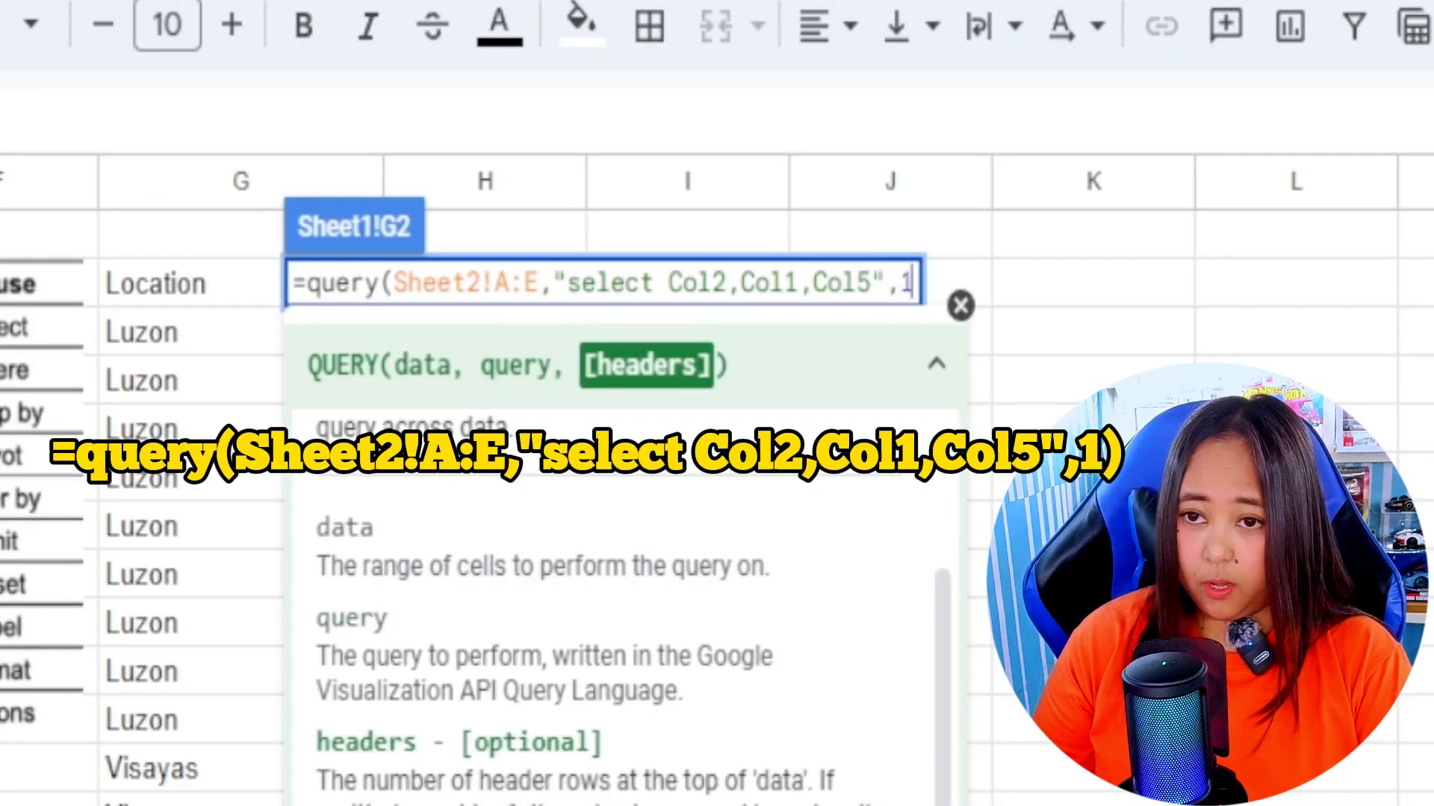
pyautogui.write(')')
pyautogui.press('Return')
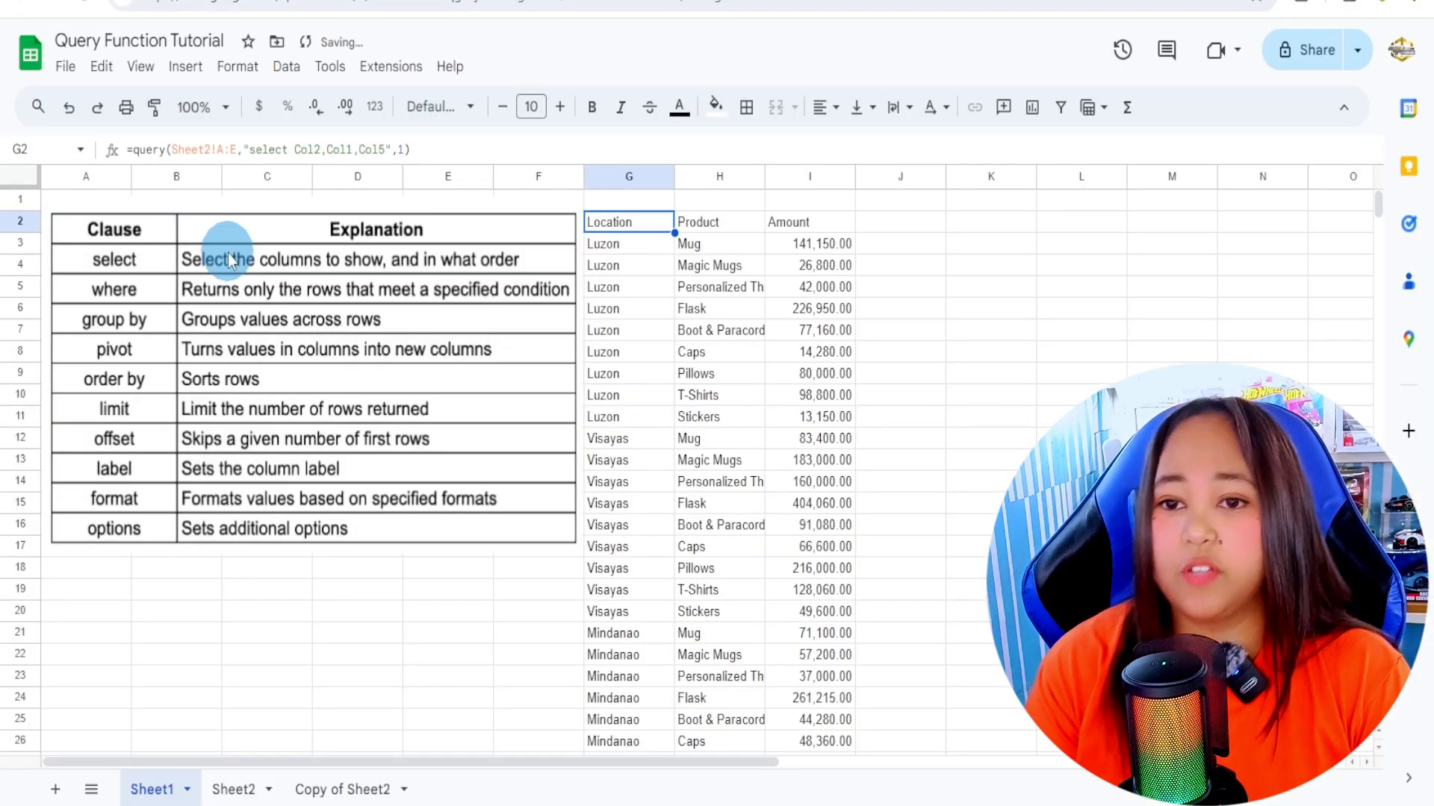
# - Compare the Location and Product columns of the Sheet1 query output with the query output on Sheet2
pyautogui.click(645, 248)
pyautogui.click(731, 247)
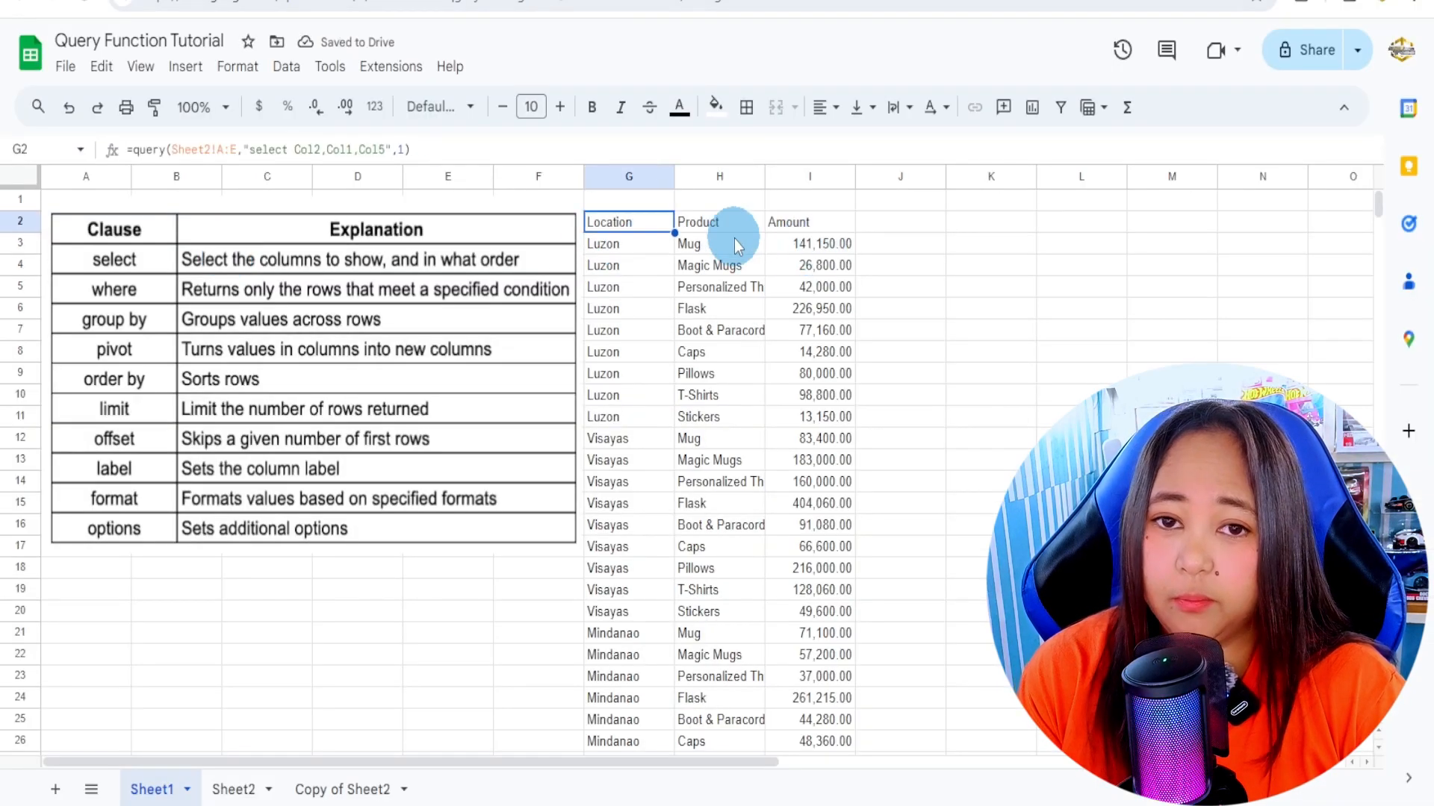
pyautogui.click(733, 242)
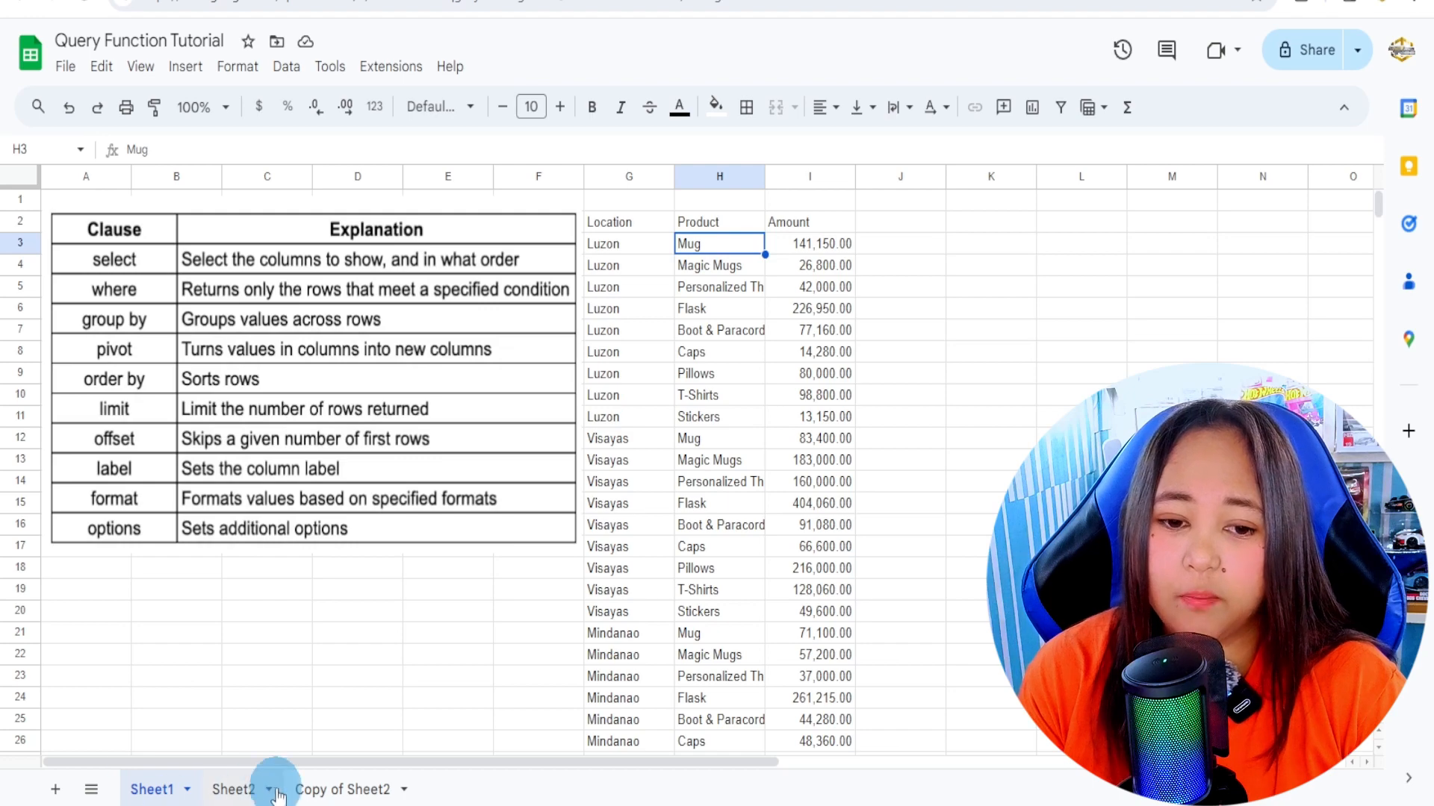
pyautogui.click(239, 789)
pyautogui.click(179, 792)
pyautogui.click(631, 243)
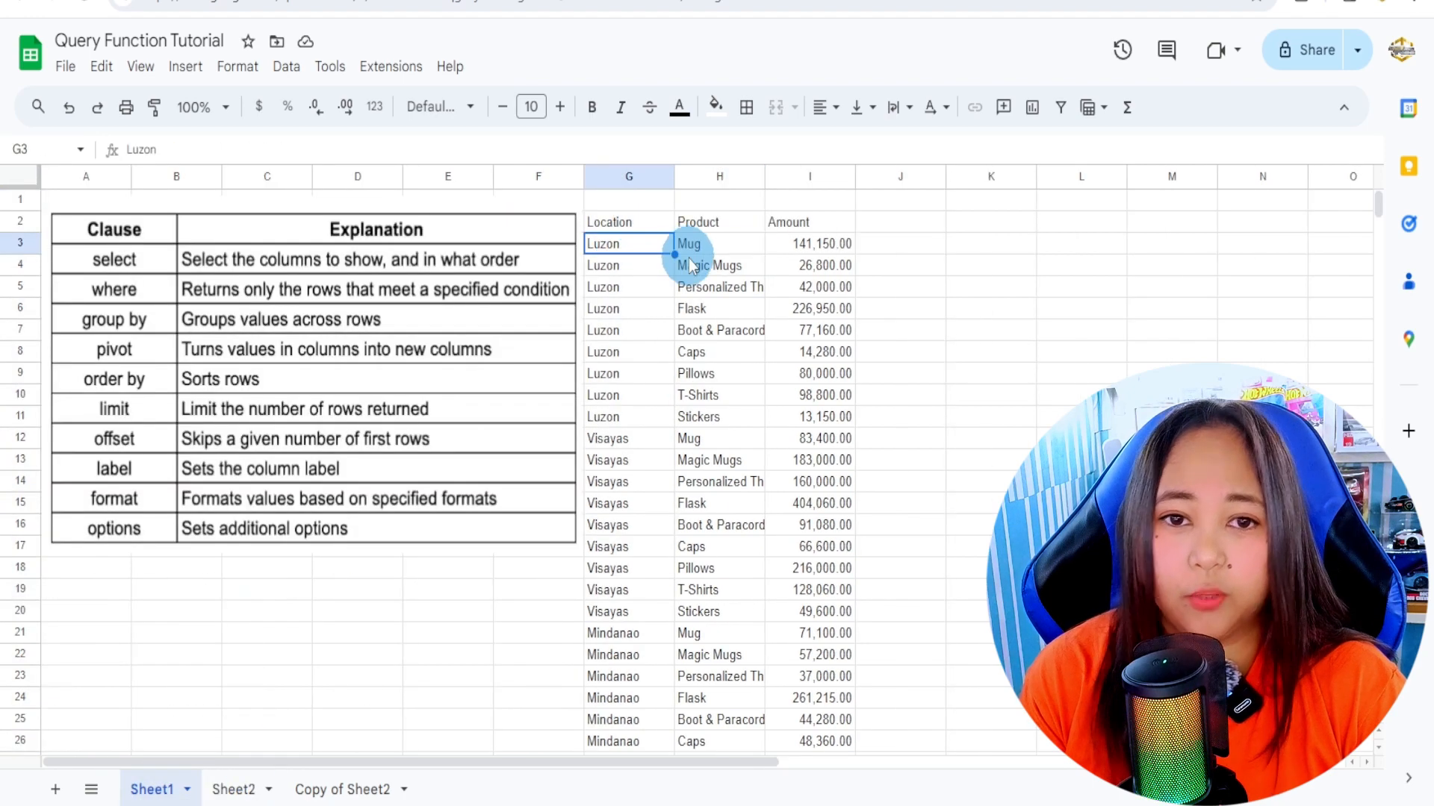
pyautogui.click(727, 249)
pyautogui.click(631, 250)
pyautogui.click(734, 250)
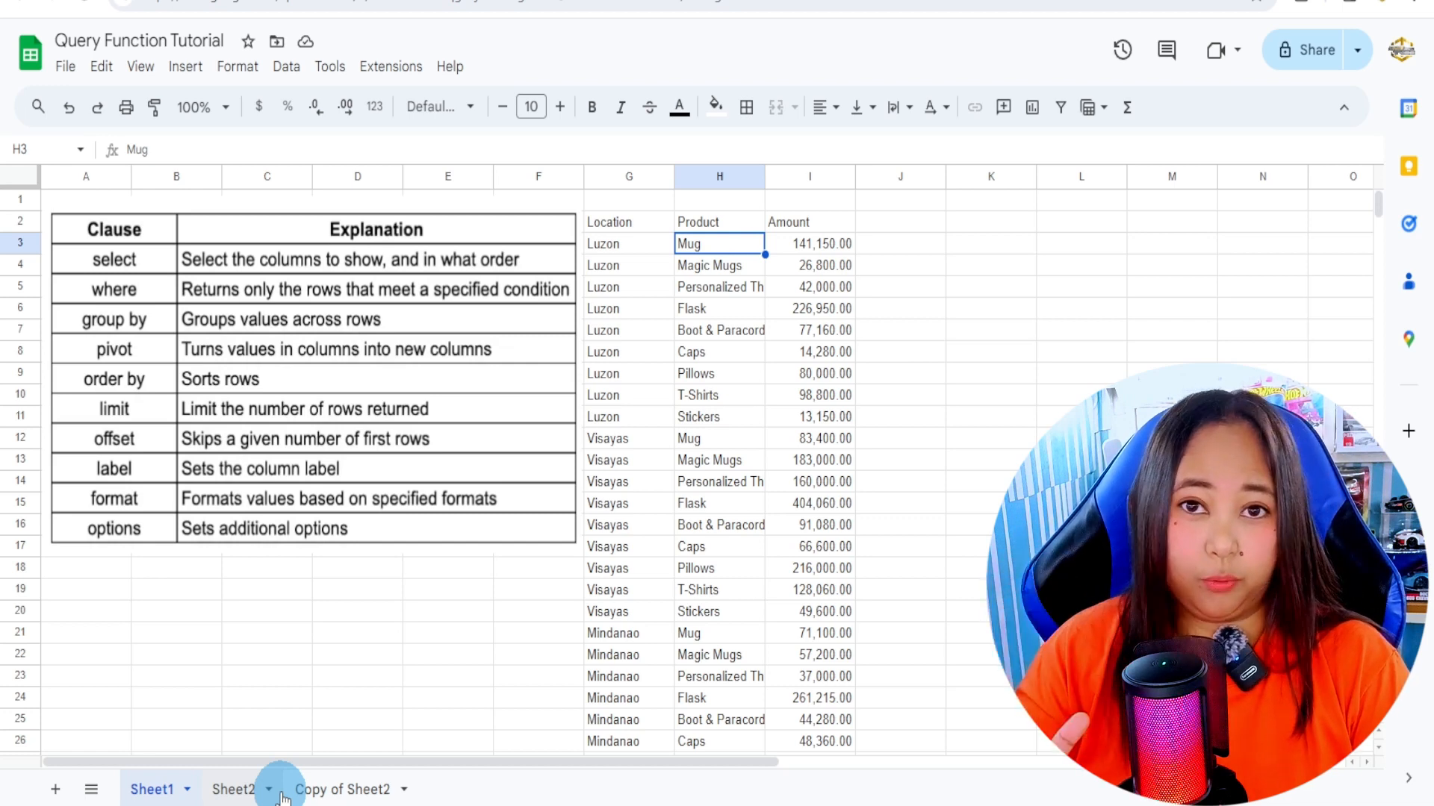
# - Clear the "select B,A,E" QUERY formula from cell G2 of Sheet2
pyautogui.click(280, 793)
pyautogui.click(552, 227)
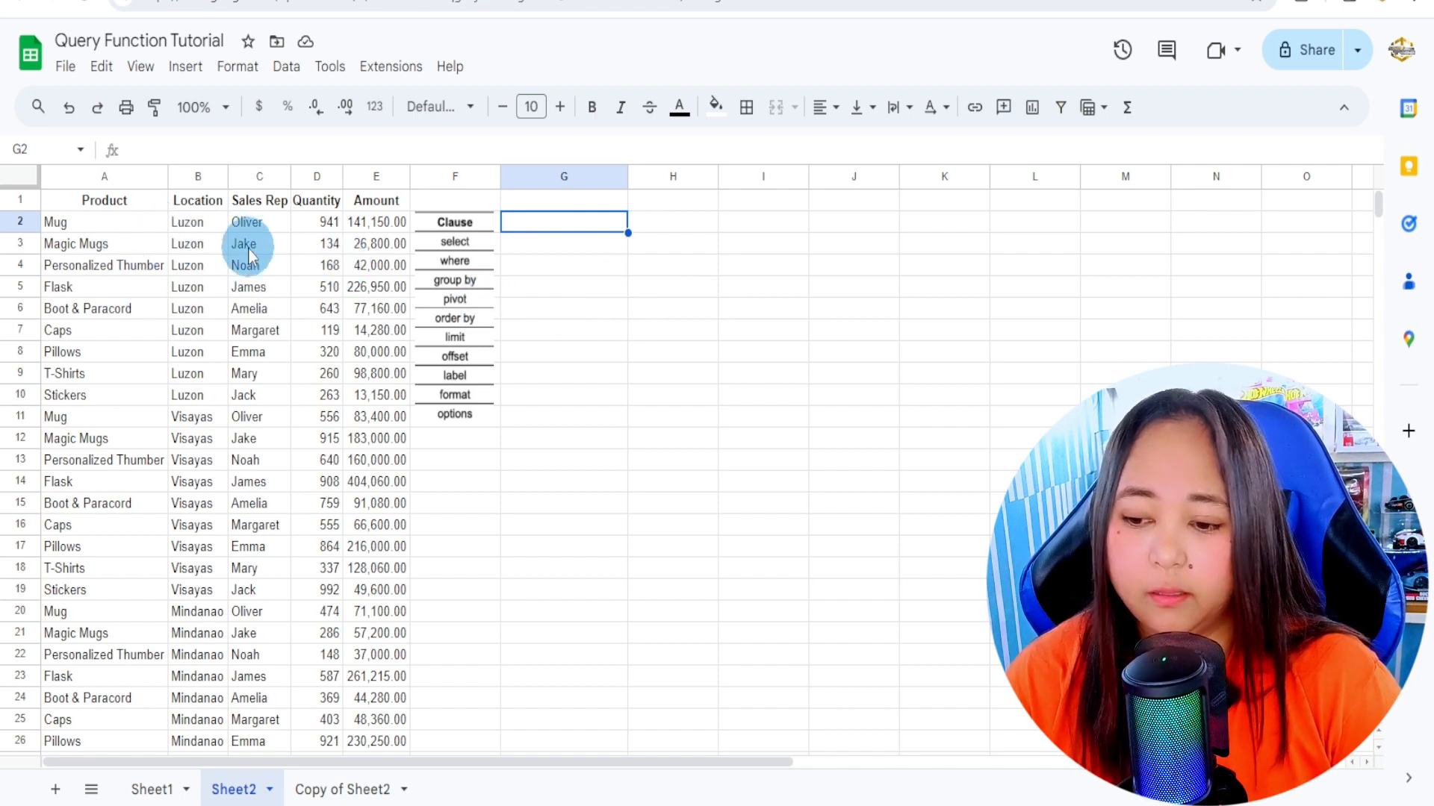
# - Examine the Quantity, Amount and Product columns of the Sheet2 source data as candidates for aggregation
pyautogui.moveTo(323, 224); pyautogui.dragTo(321, 287)
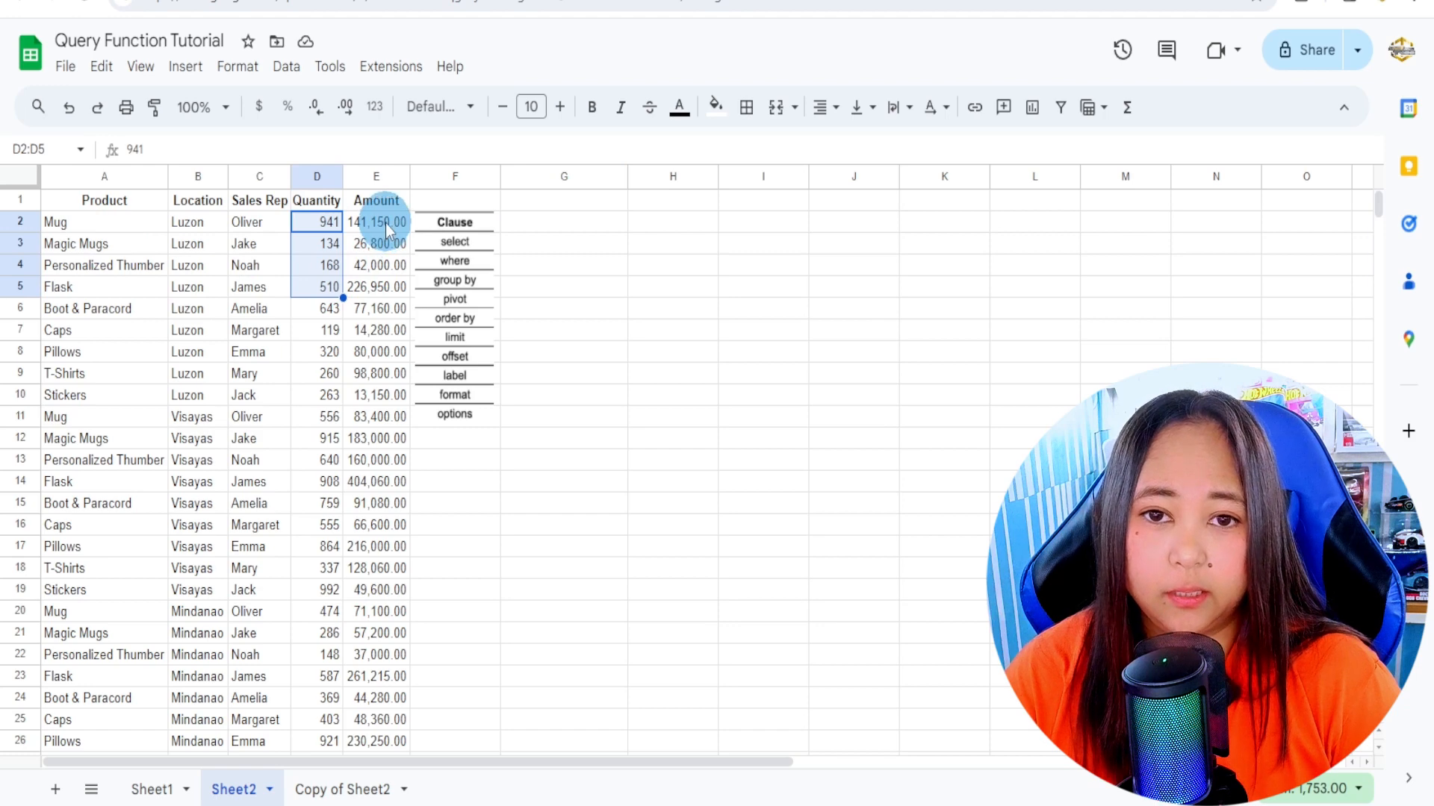
pyautogui.moveTo(386, 219); pyautogui.dragTo(382, 271)
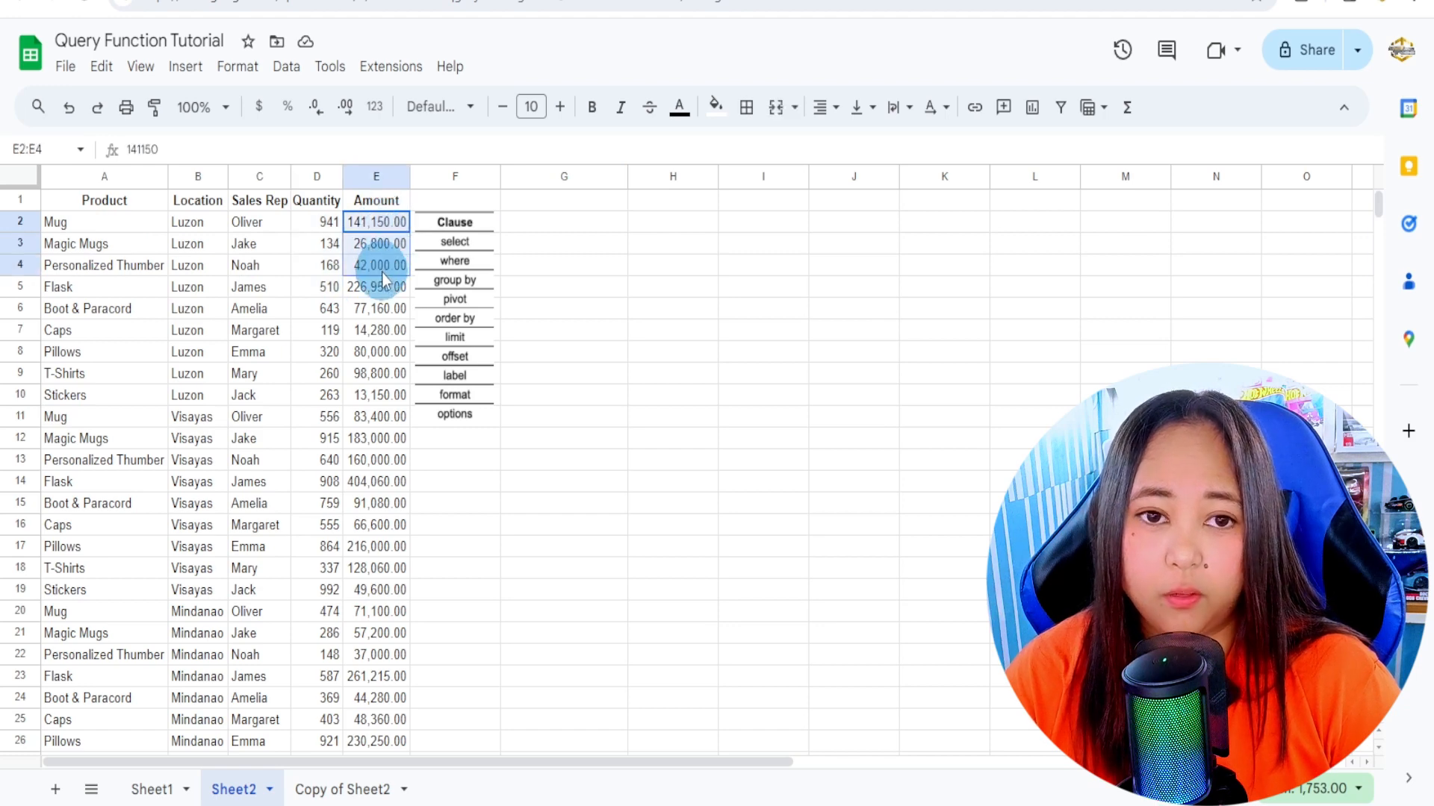
pyautogui.click(148, 247)
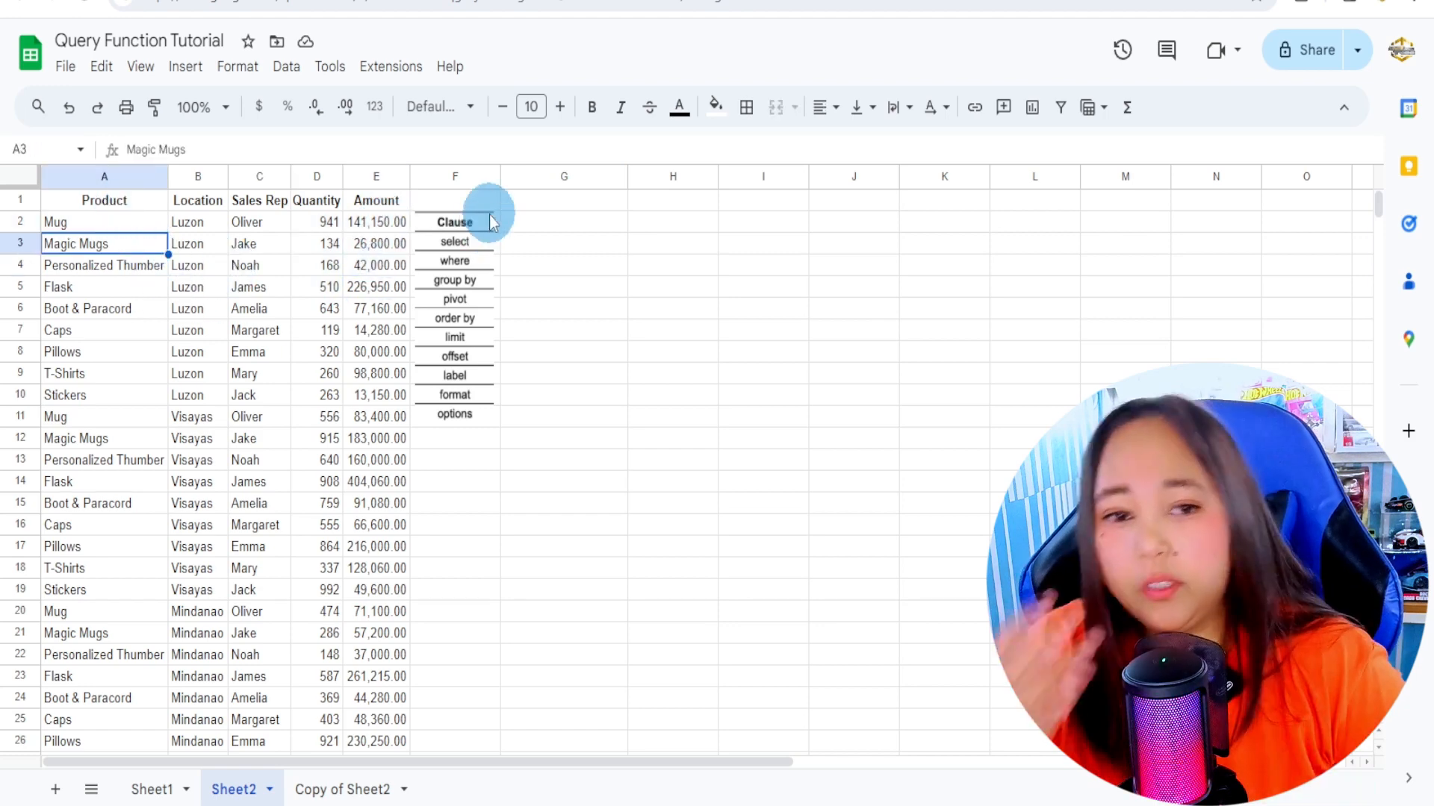
# - Start a new QUERY formula in the emptied cell G2 of Sheet2, using columns A:E as the data range
pyautogui.click(526, 220)
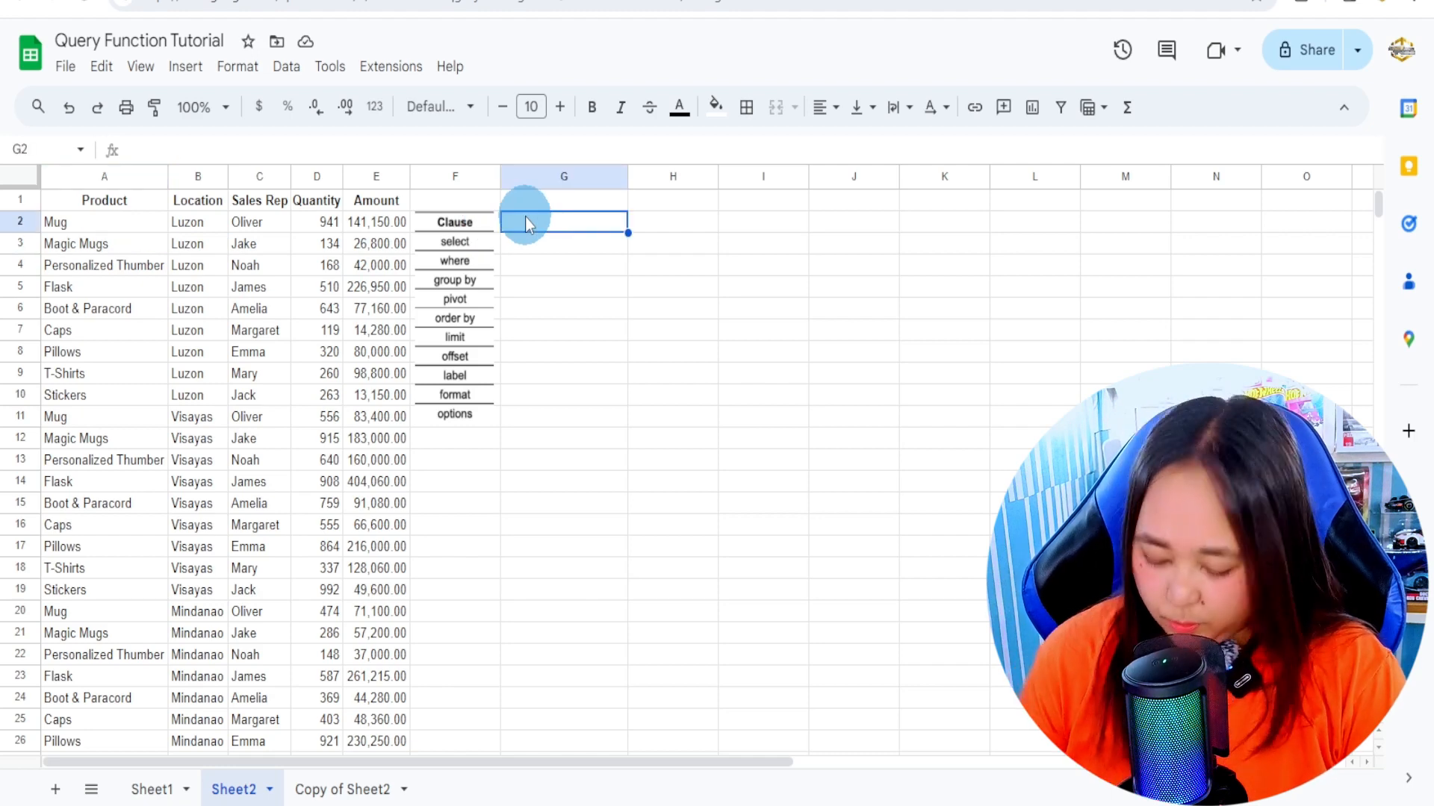
pyautogui.write('=query(')
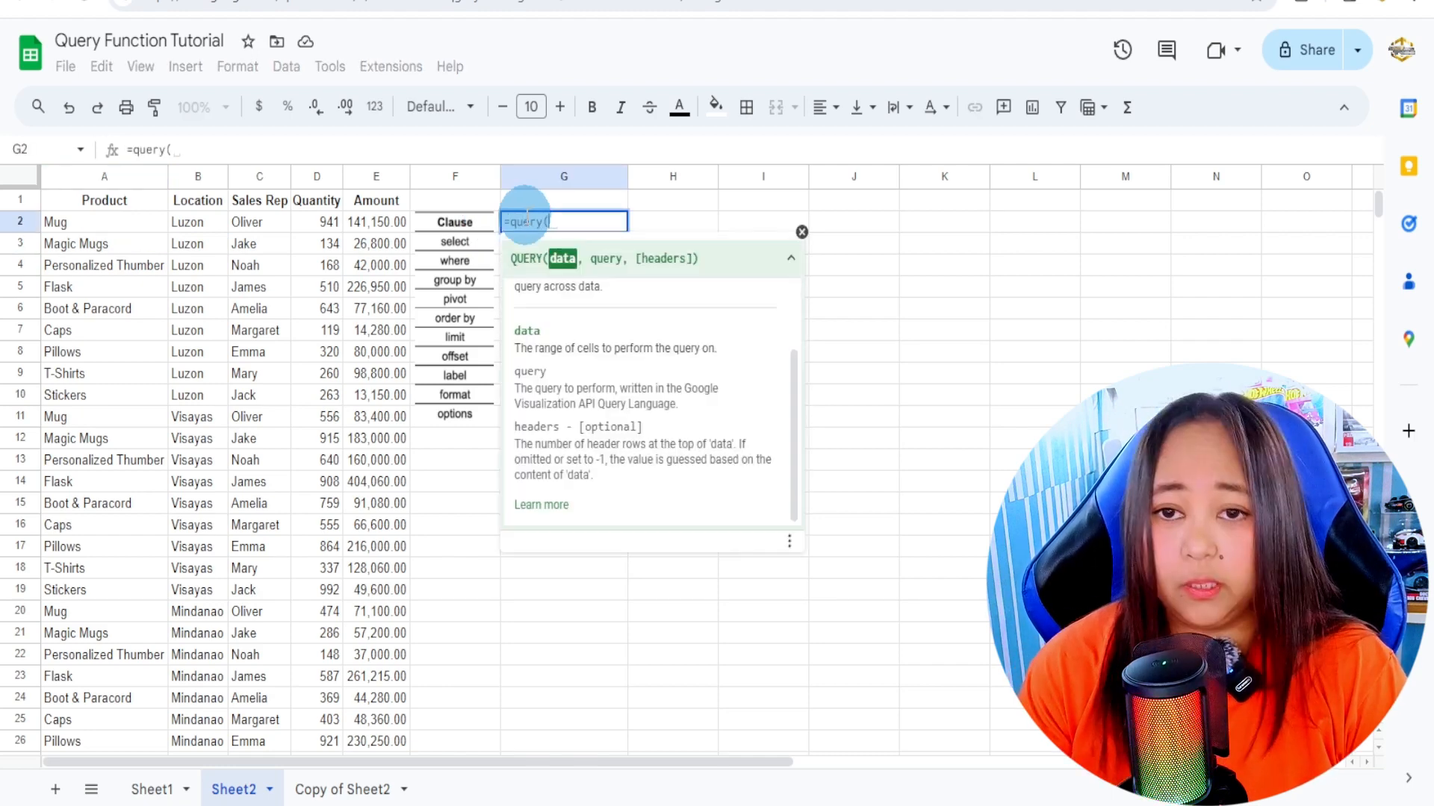
pyautogui.moveTo(104, 180); pyautogui.dragTo(371, 181)
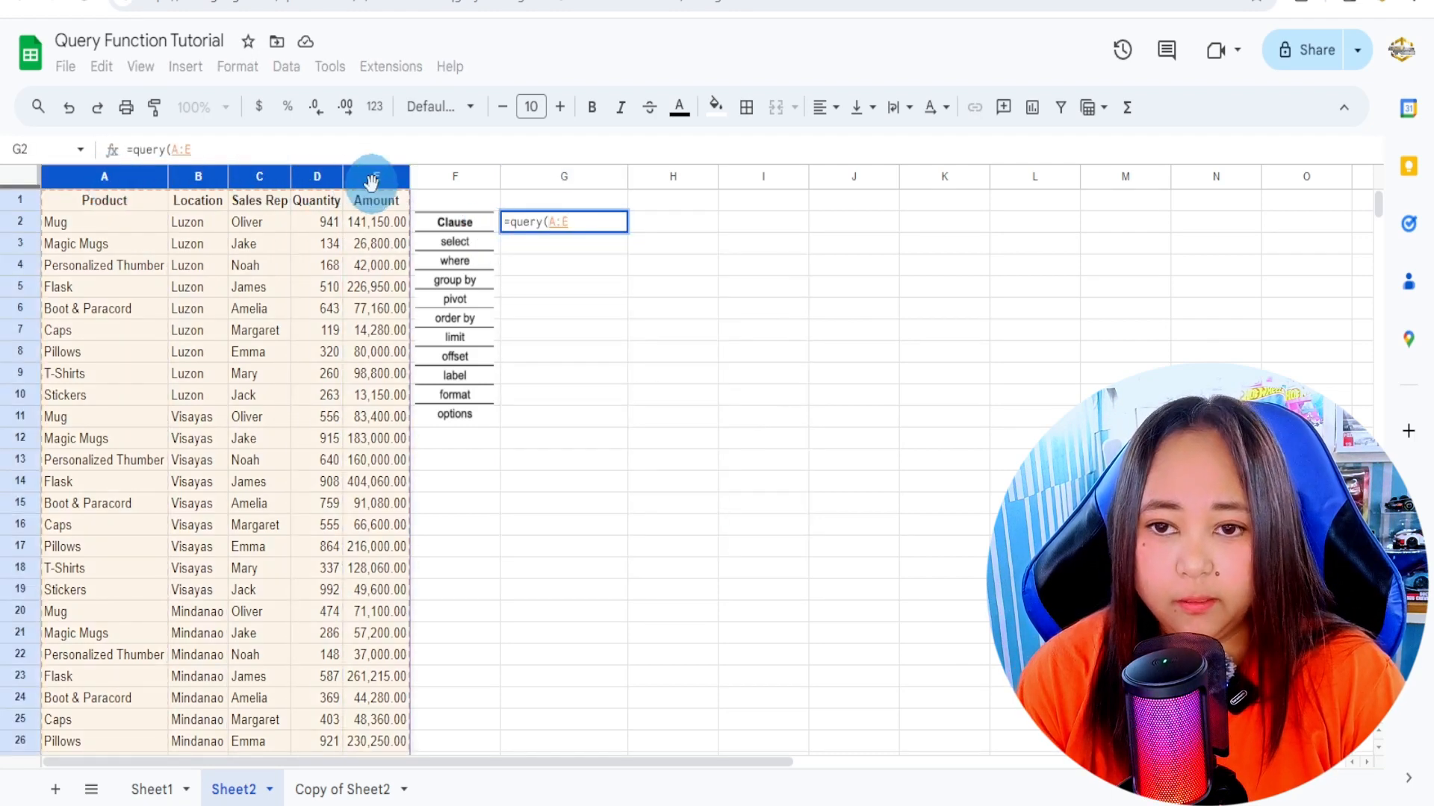
pyautogui.write(',')
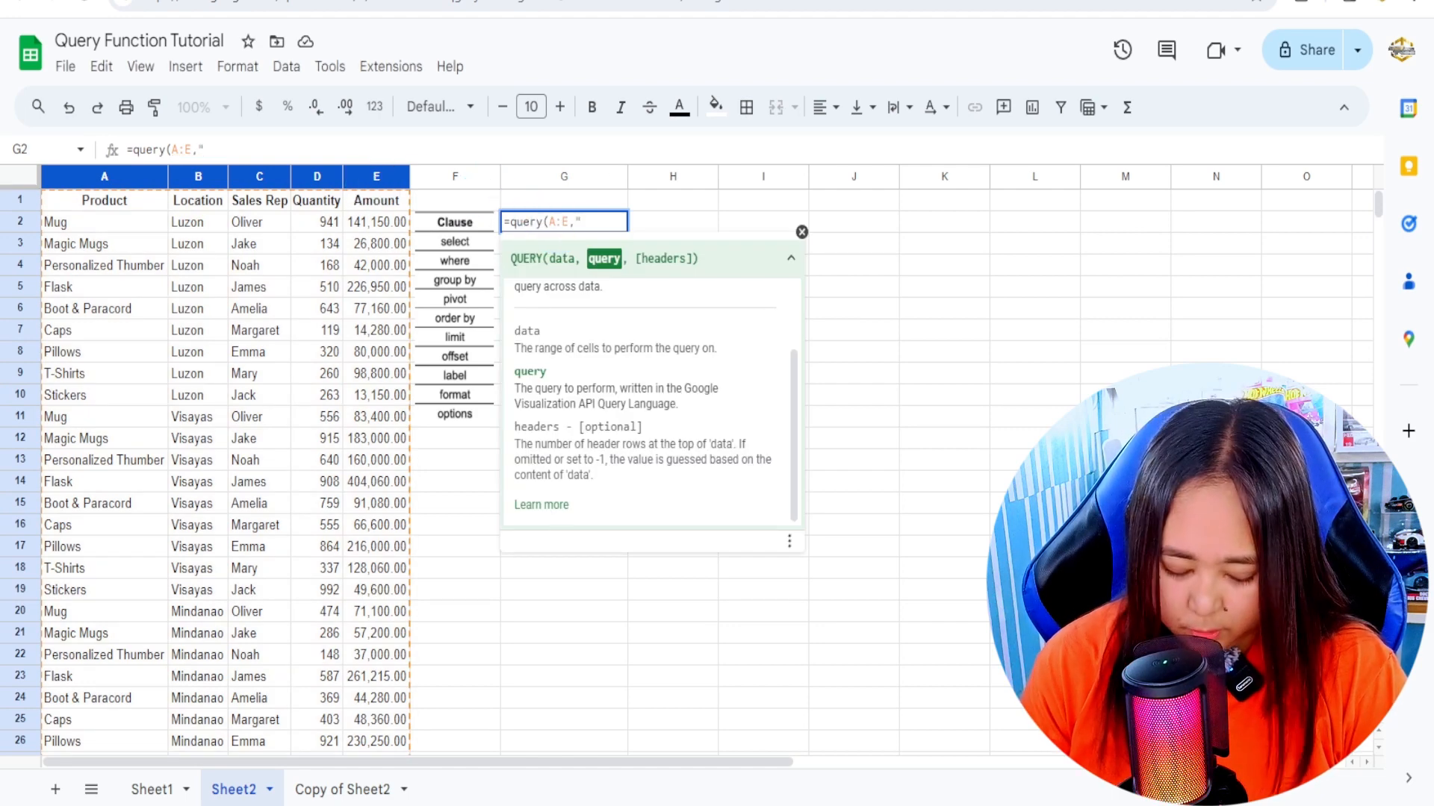
# - Complete the Sheet2 QUERY formula with the clause "select A, sum(D), sum(E)" and no header argument
pyautogui.write('"select')
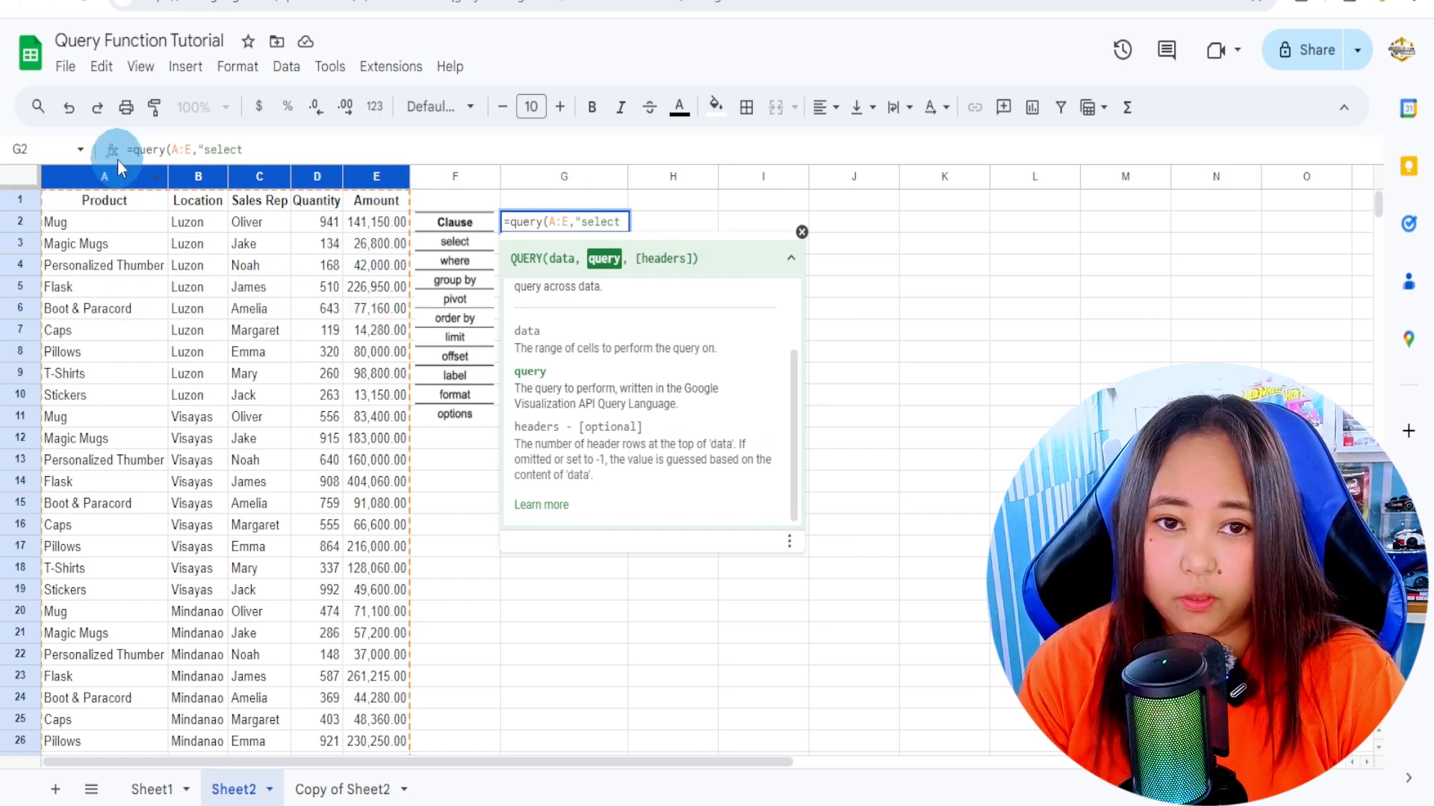
pyautogui.write('A,')
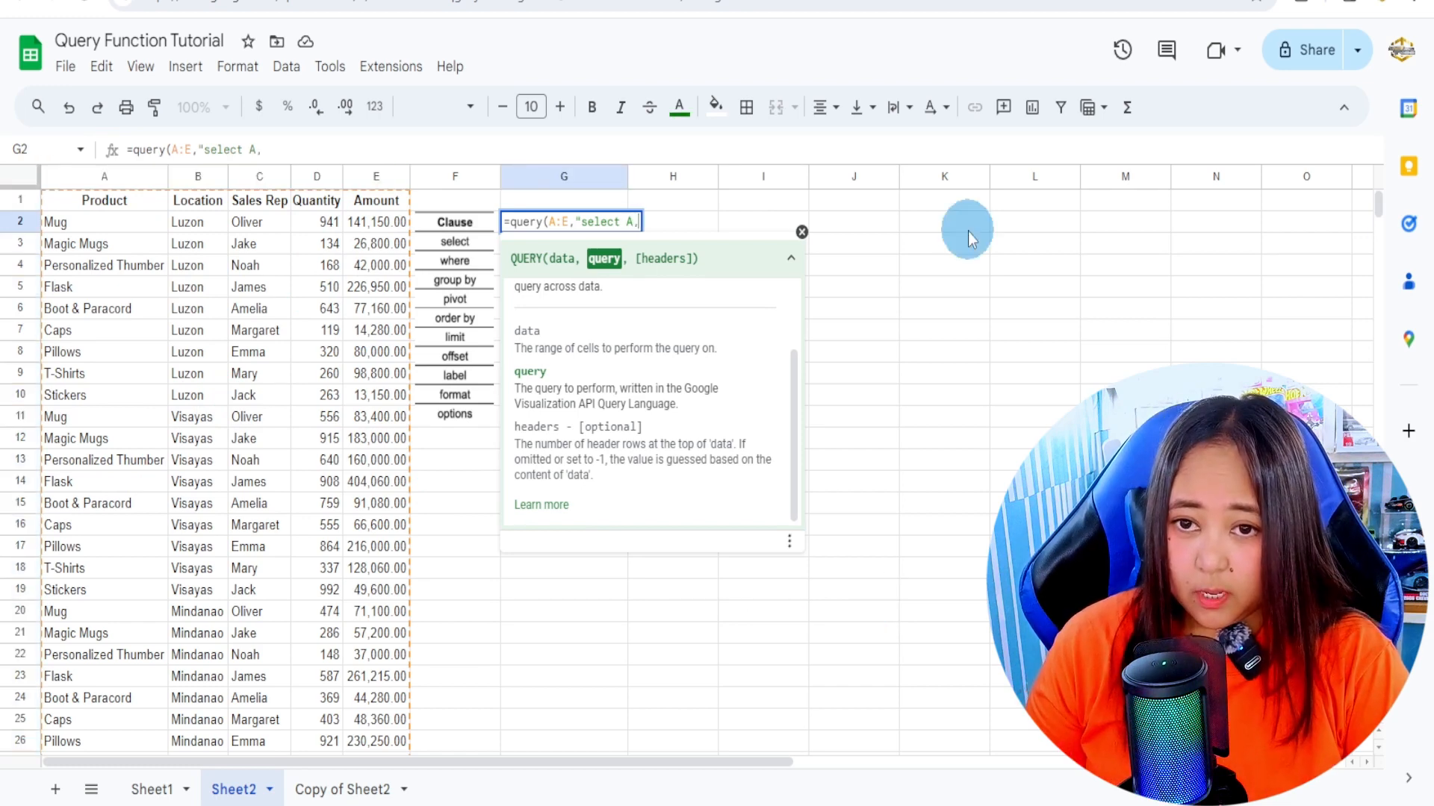
pyautogui.write(' sum(D), sum(')
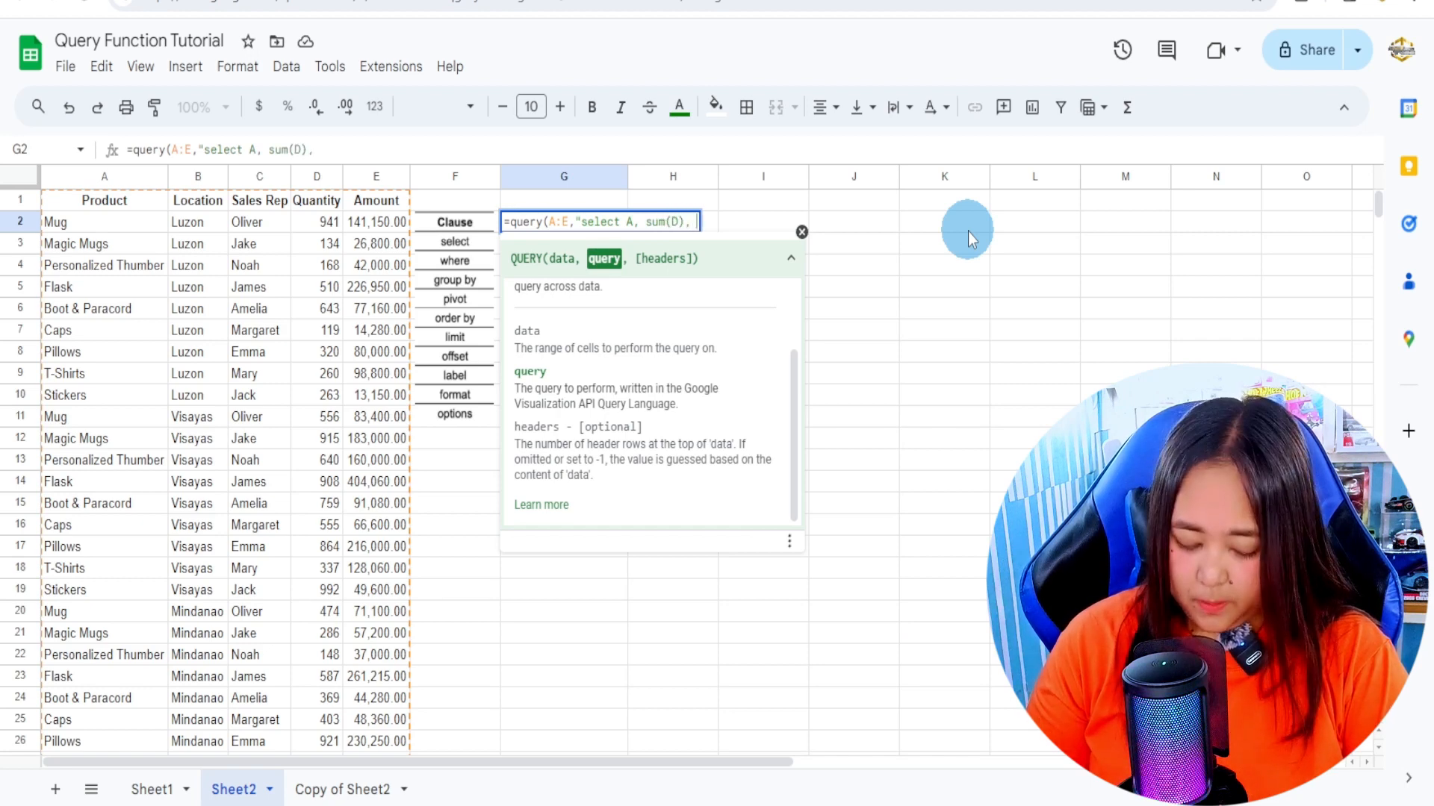
pyautogui.write('E)"')
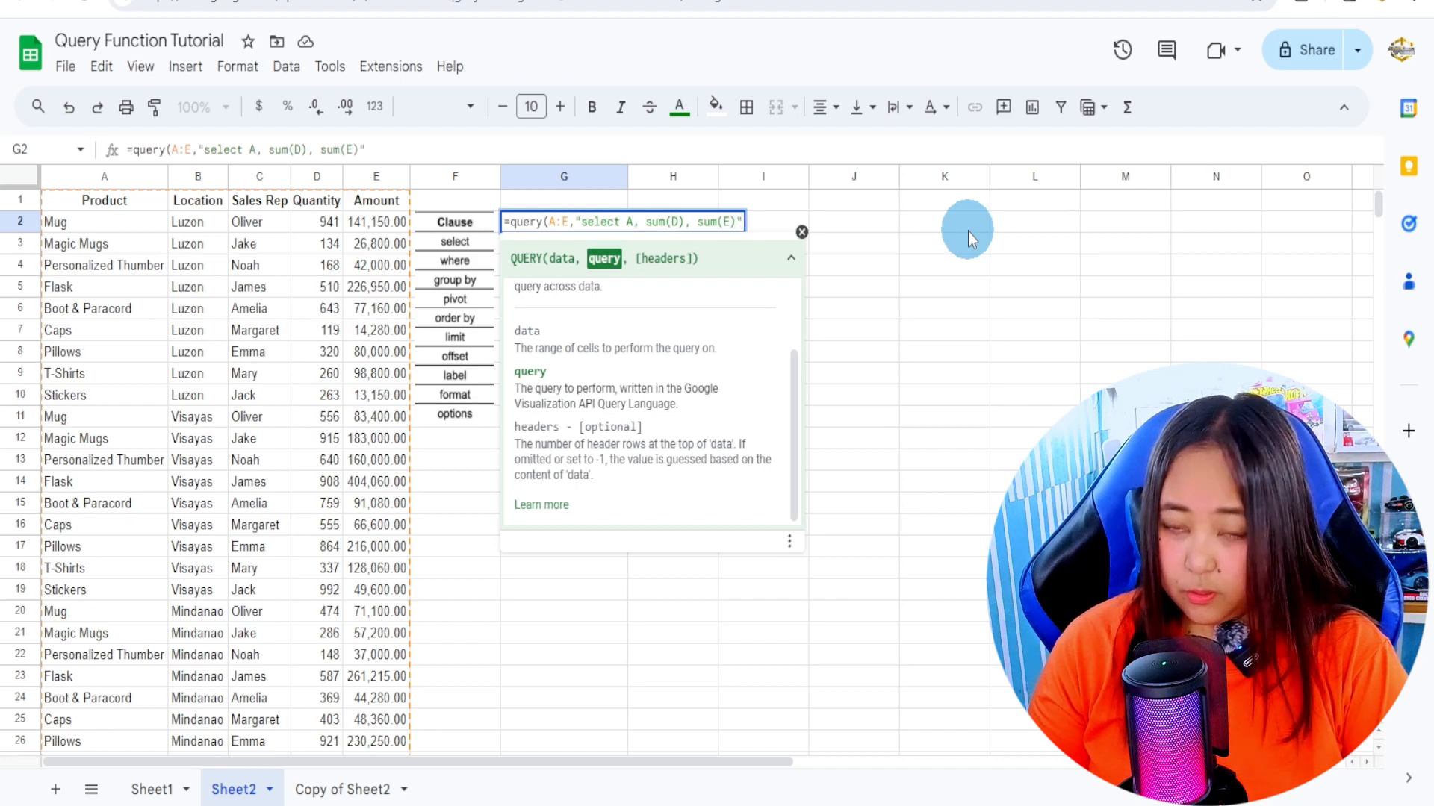
pyautogui.write(')')
pyautogui.press('Return')
# - Inspect the result and the details shown for the QUERY formula in cell G2
pyautogui.click(572, 227)
pyautogui.click(515, 329)
pyautogui.click(604, 227)
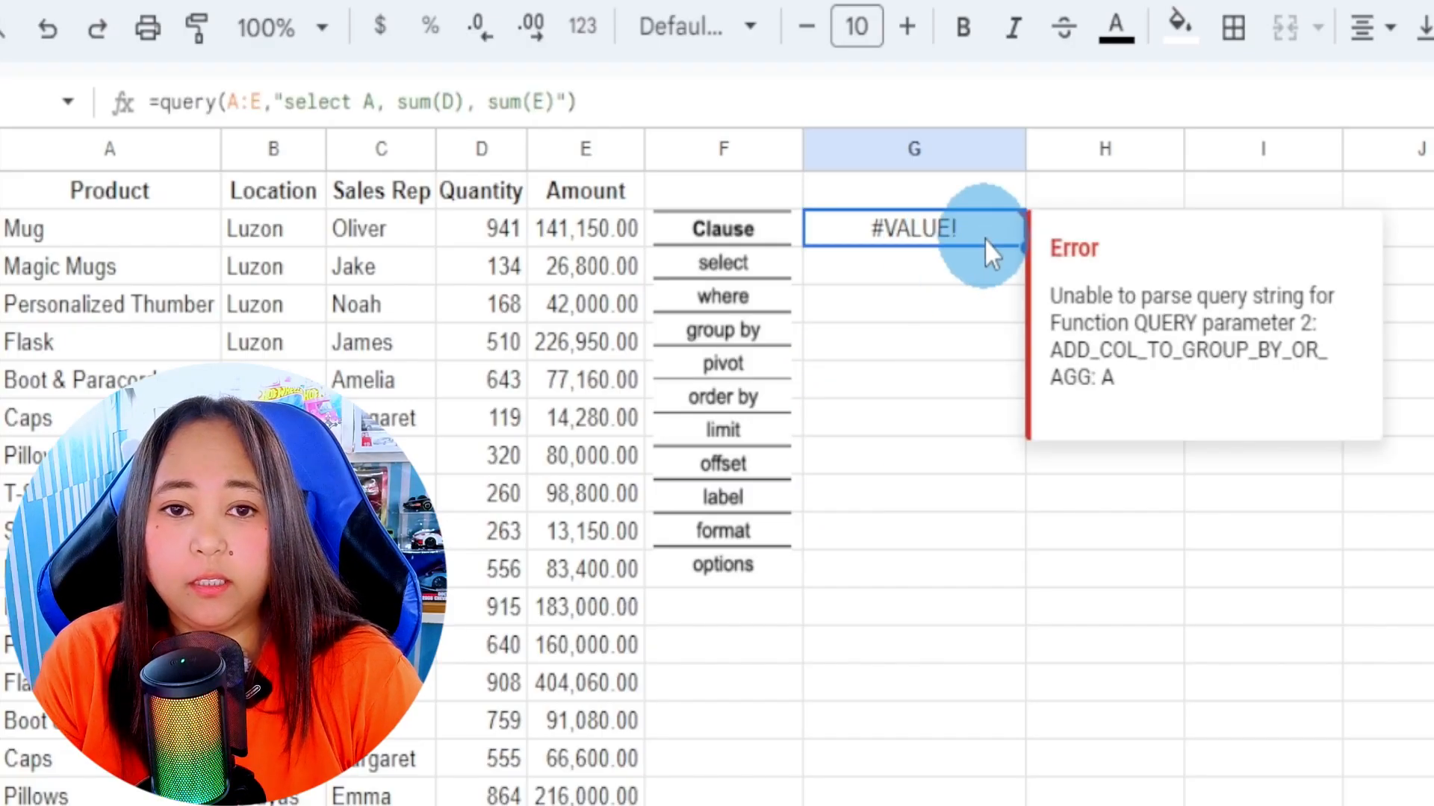
# - Append "group by A" to the query string of the QUERY formula in cell G2 of Sheet2, after sum(E)
pyautogui.doubleClick(984, 239)
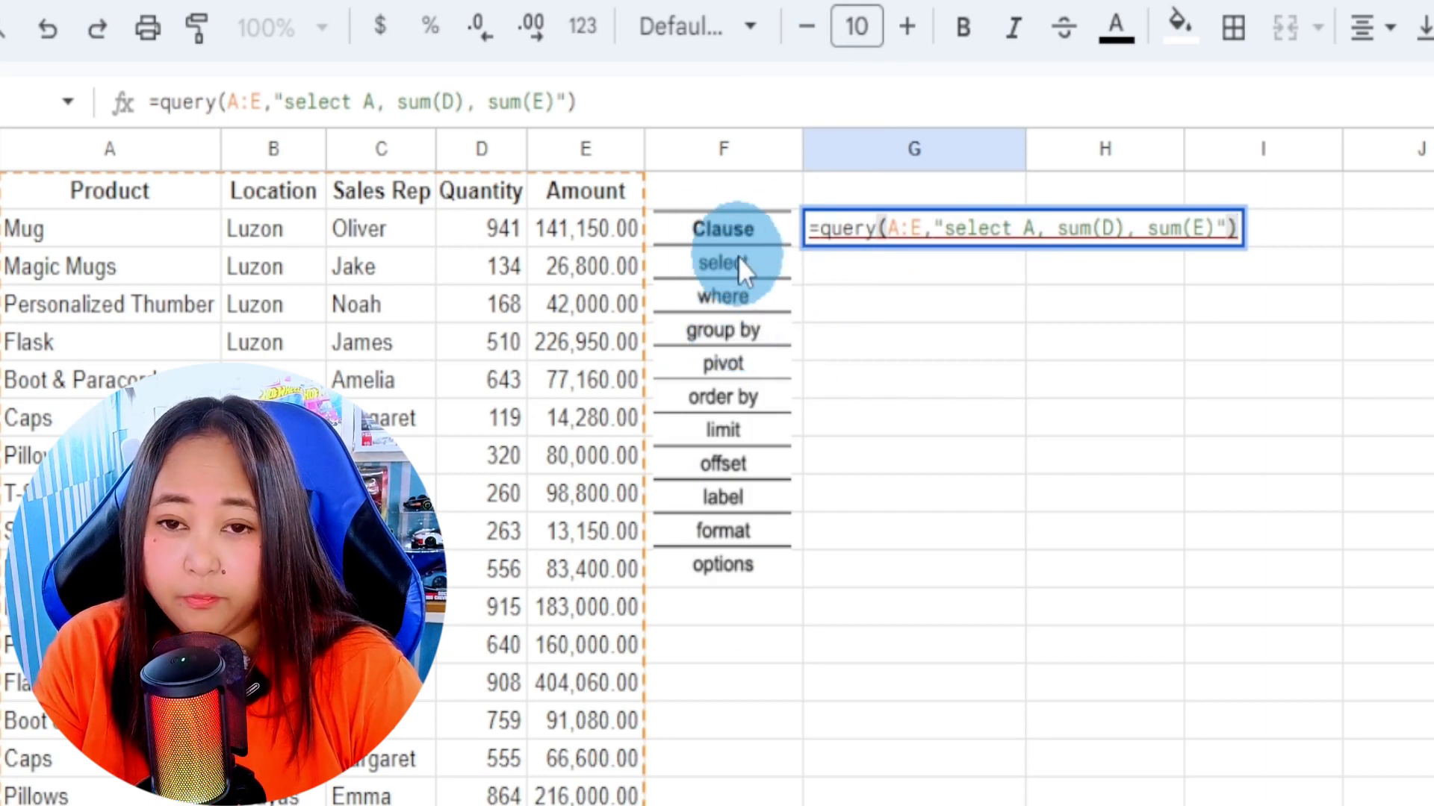
pyautogui.moveTo(1142, 216)
pyautogui.doubleClick(1219, 224)
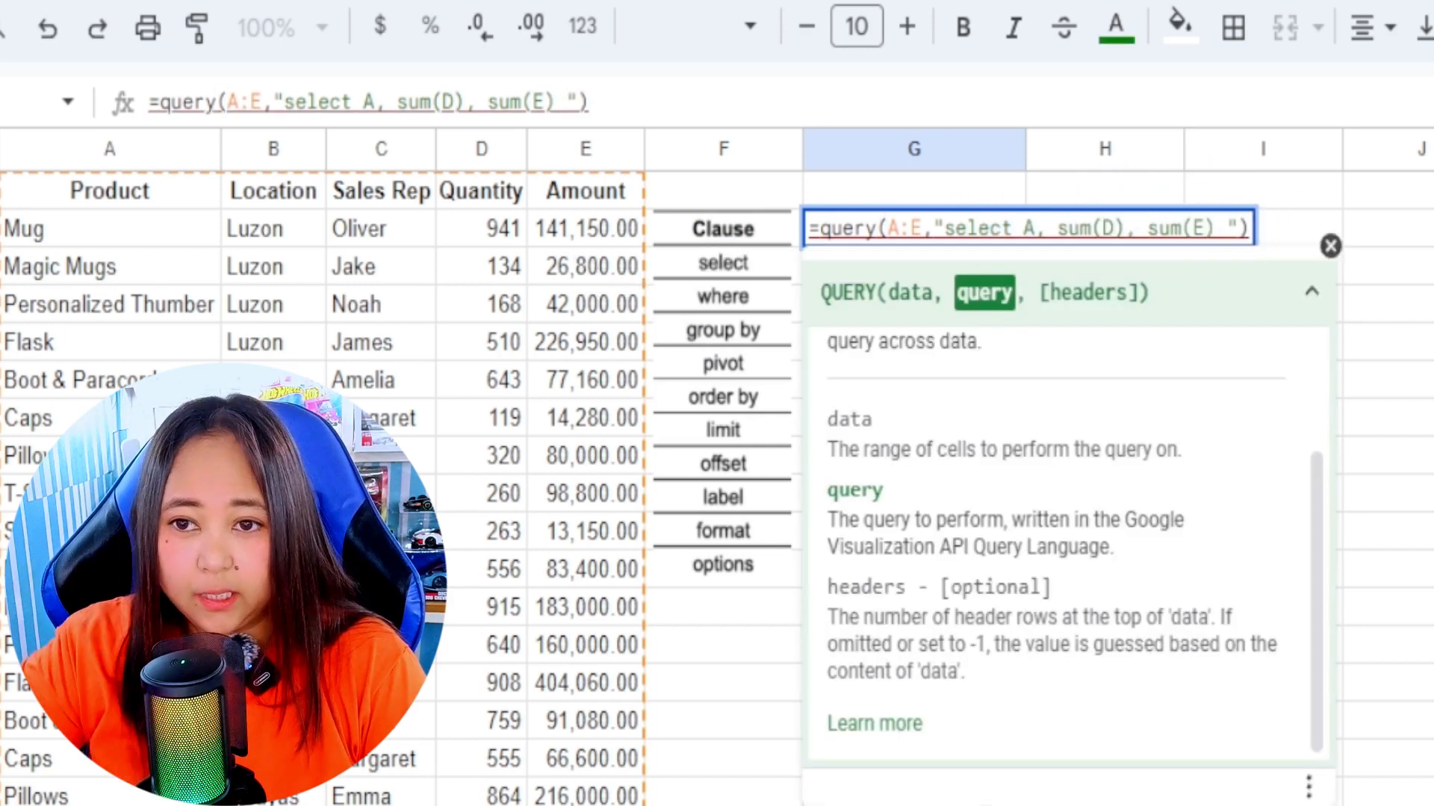
pyautogui.write('gro')
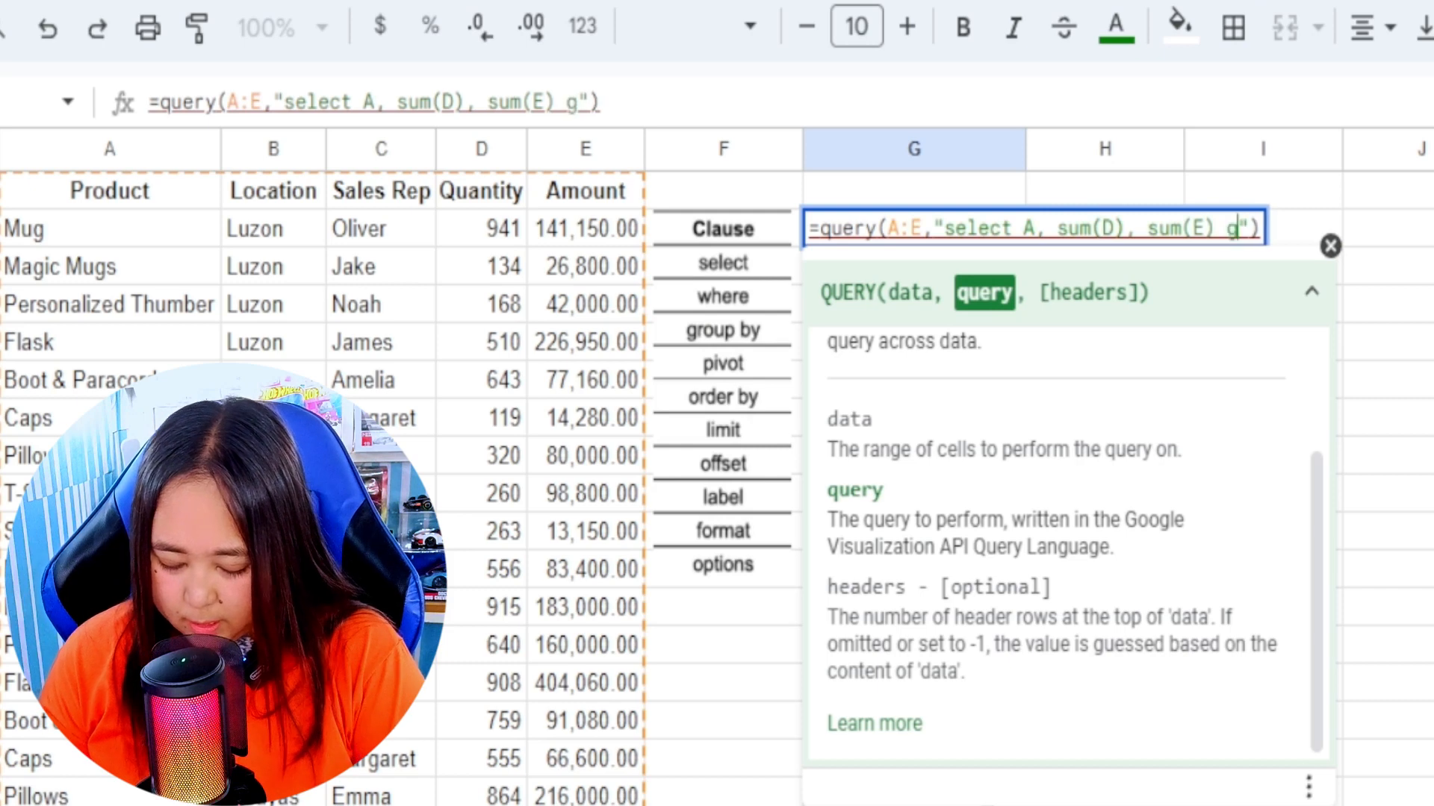
pyautogui.write('up ')
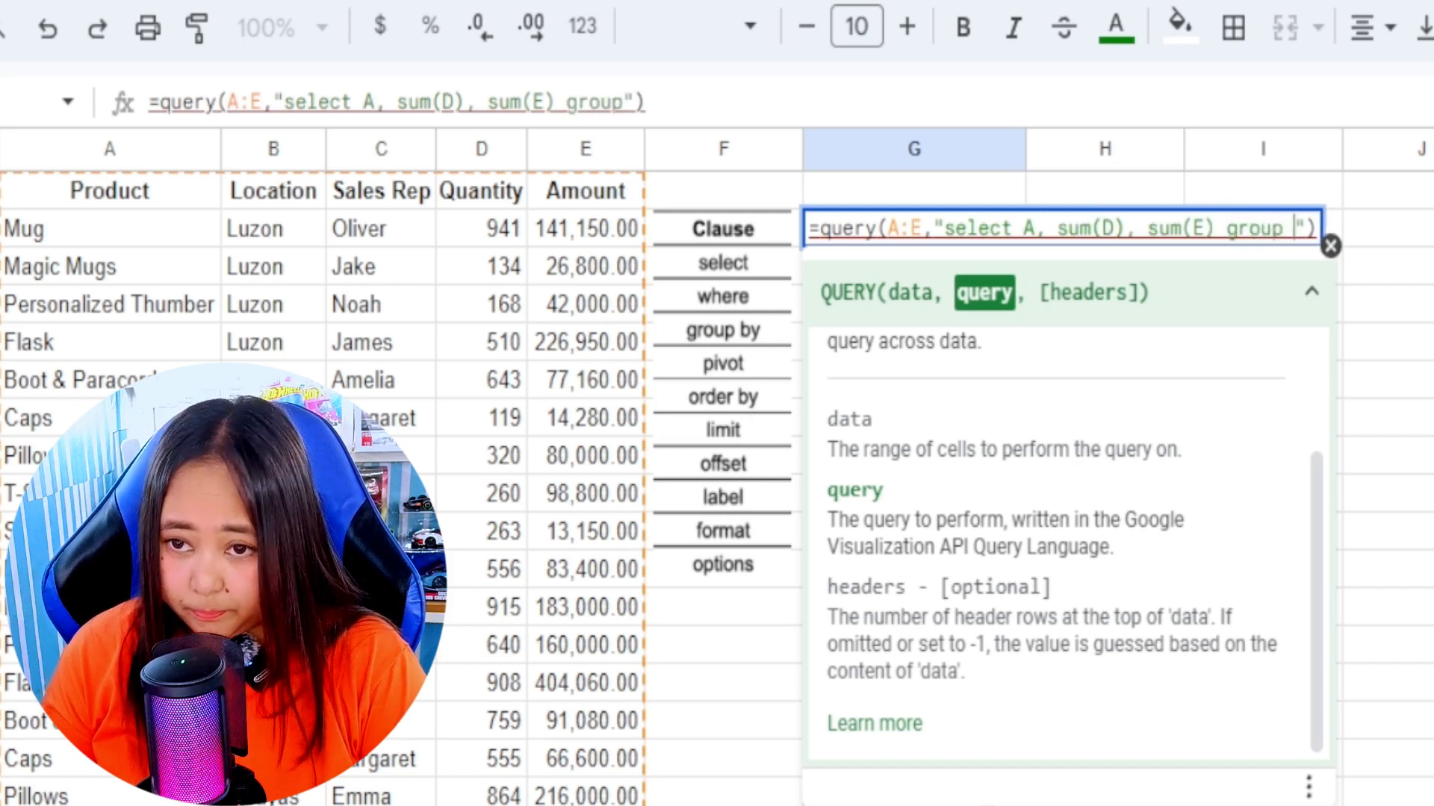
pyautogui.write('by ')
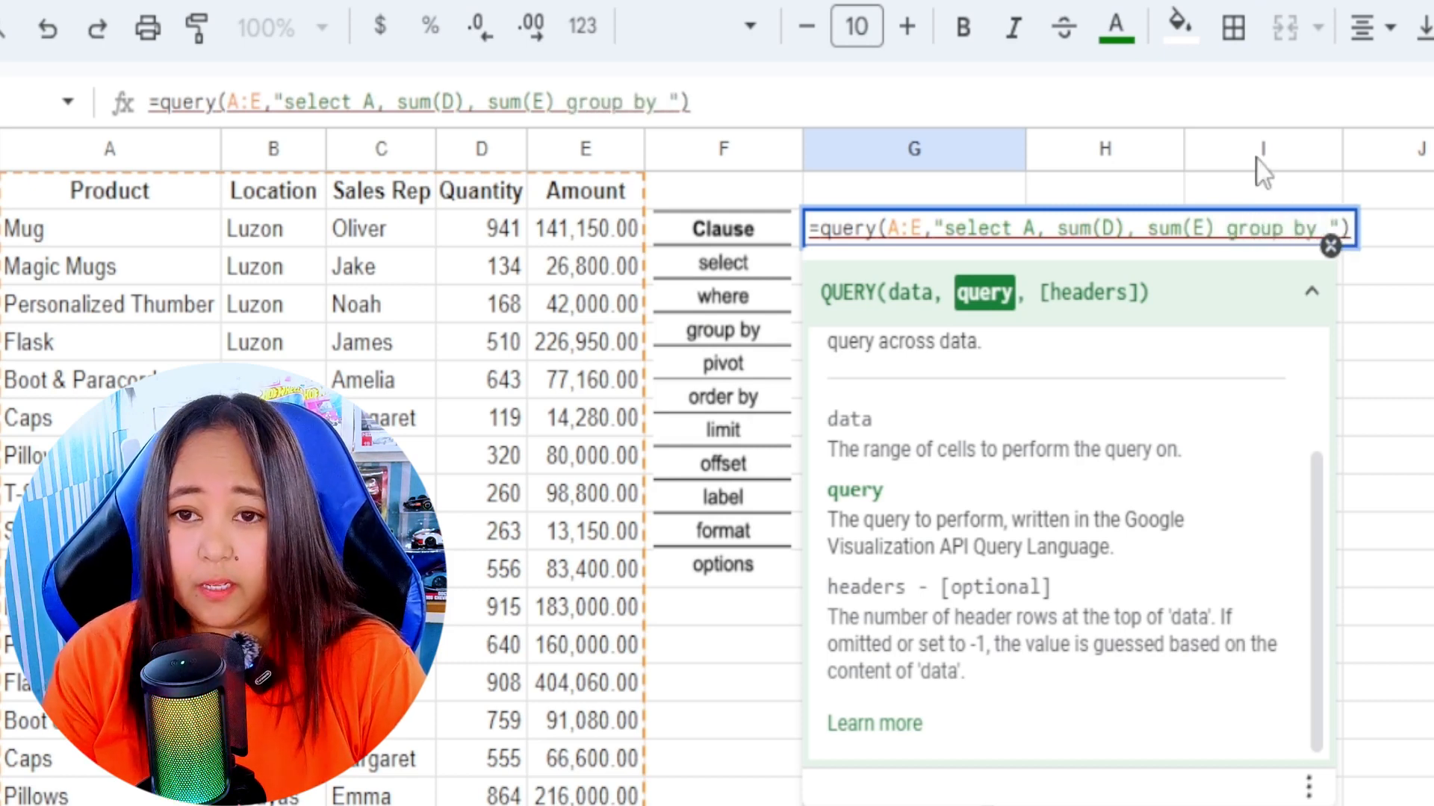
pyautogui.write('A')
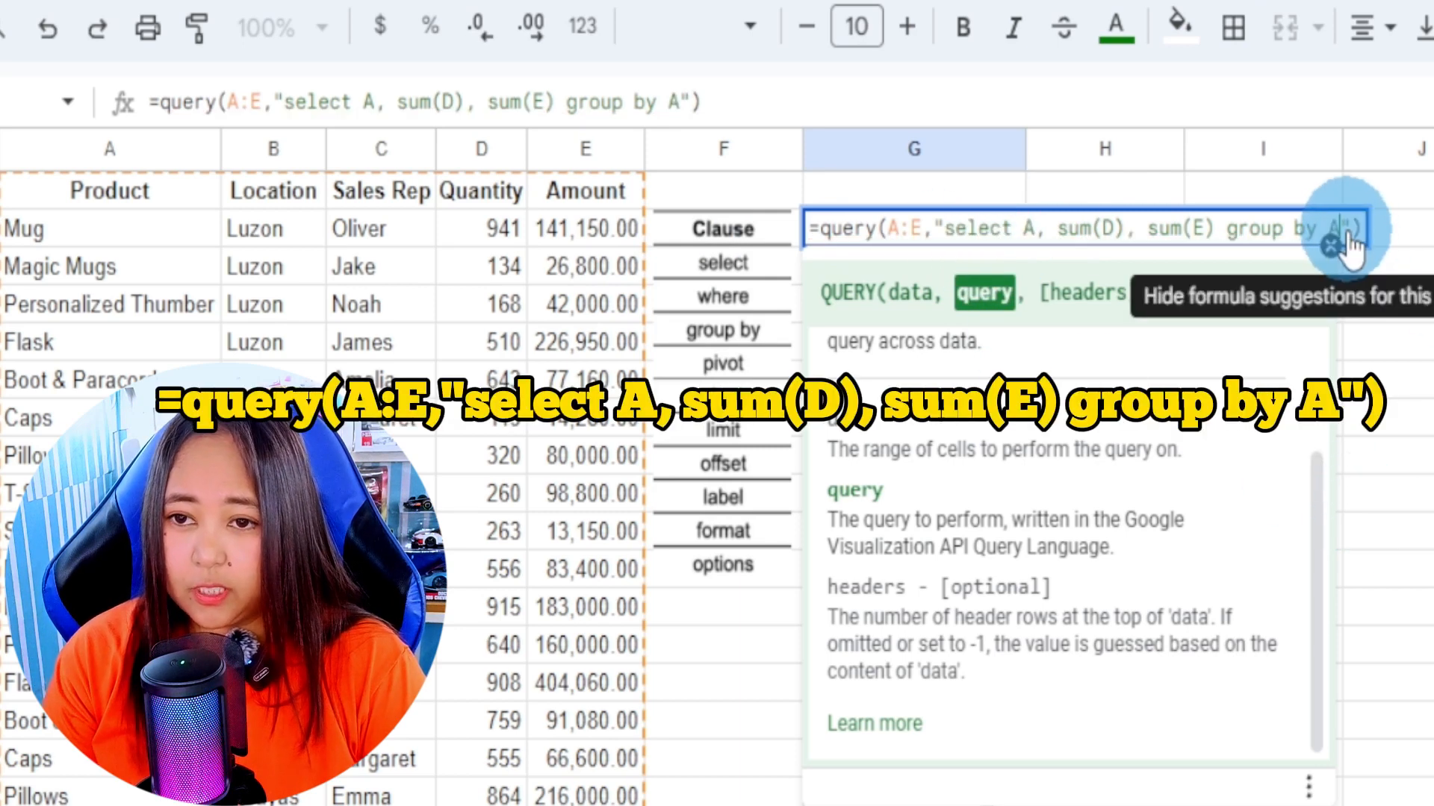
pyautogui.press('Return')
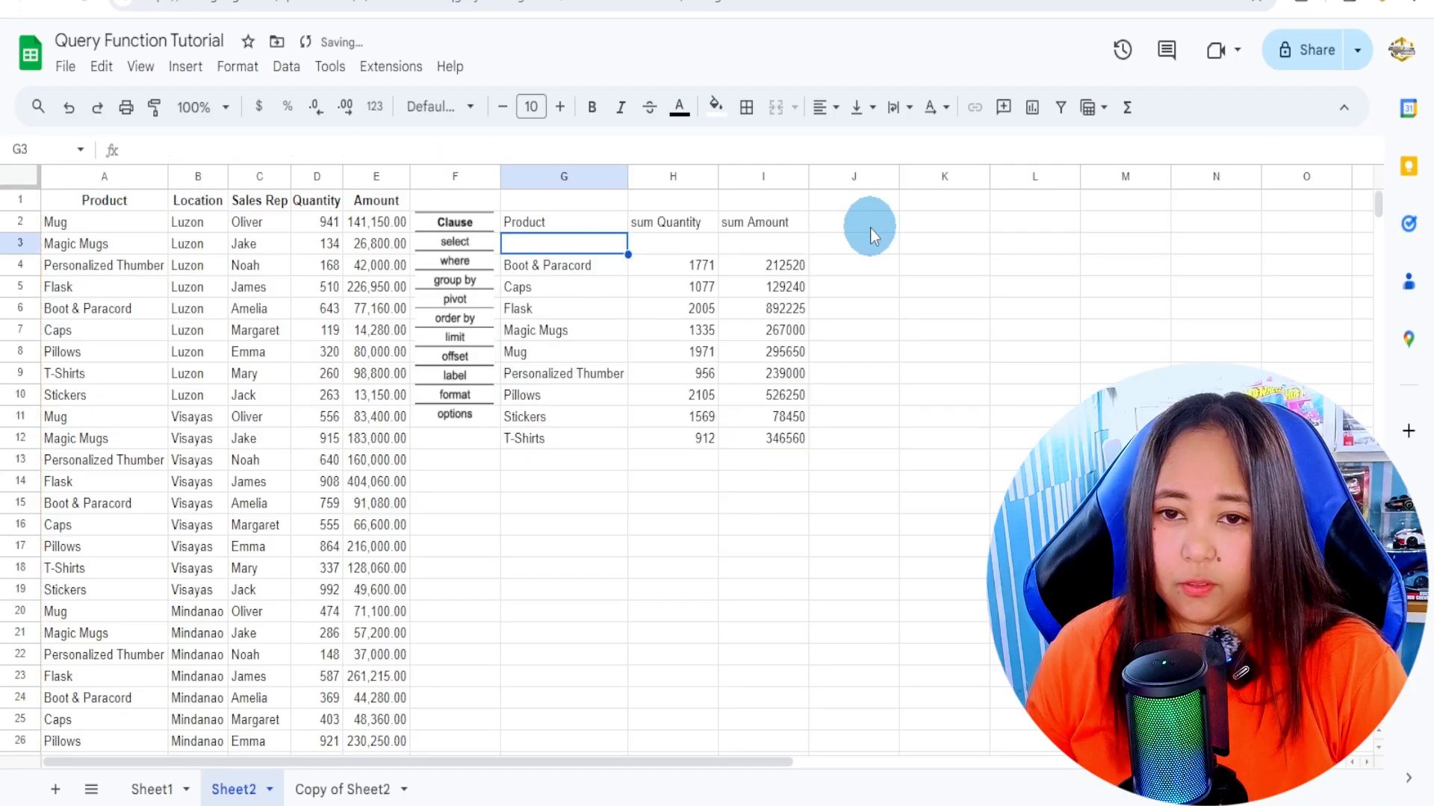
# - Examine the grouped result's products, its sum Quantity and sum Amount headers, and the row directly below the headers
pyautogui.click(597, 416)
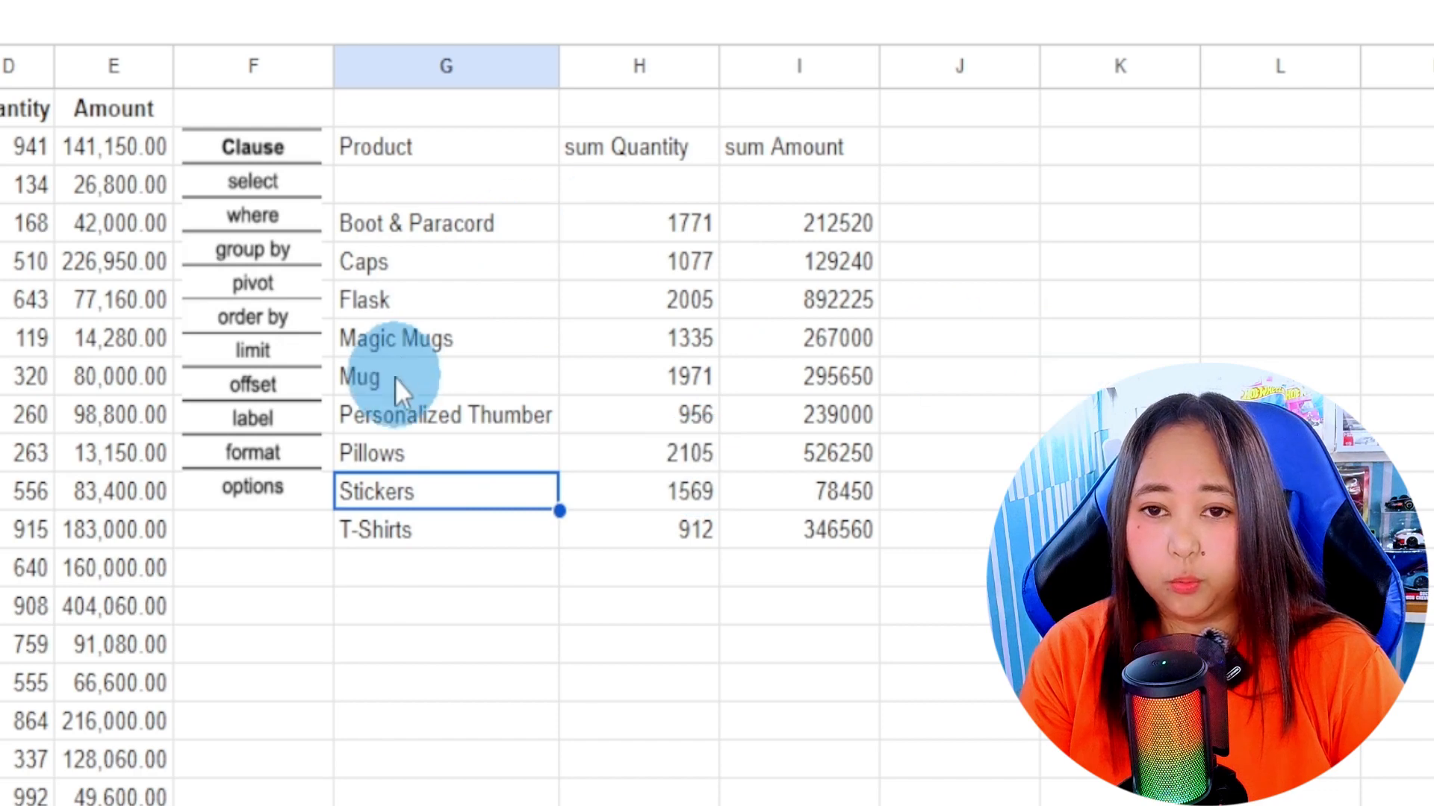
pyautogui.click(423, 257)
pyautogui.click(637, 147)
pyautogui.click(807, 150)
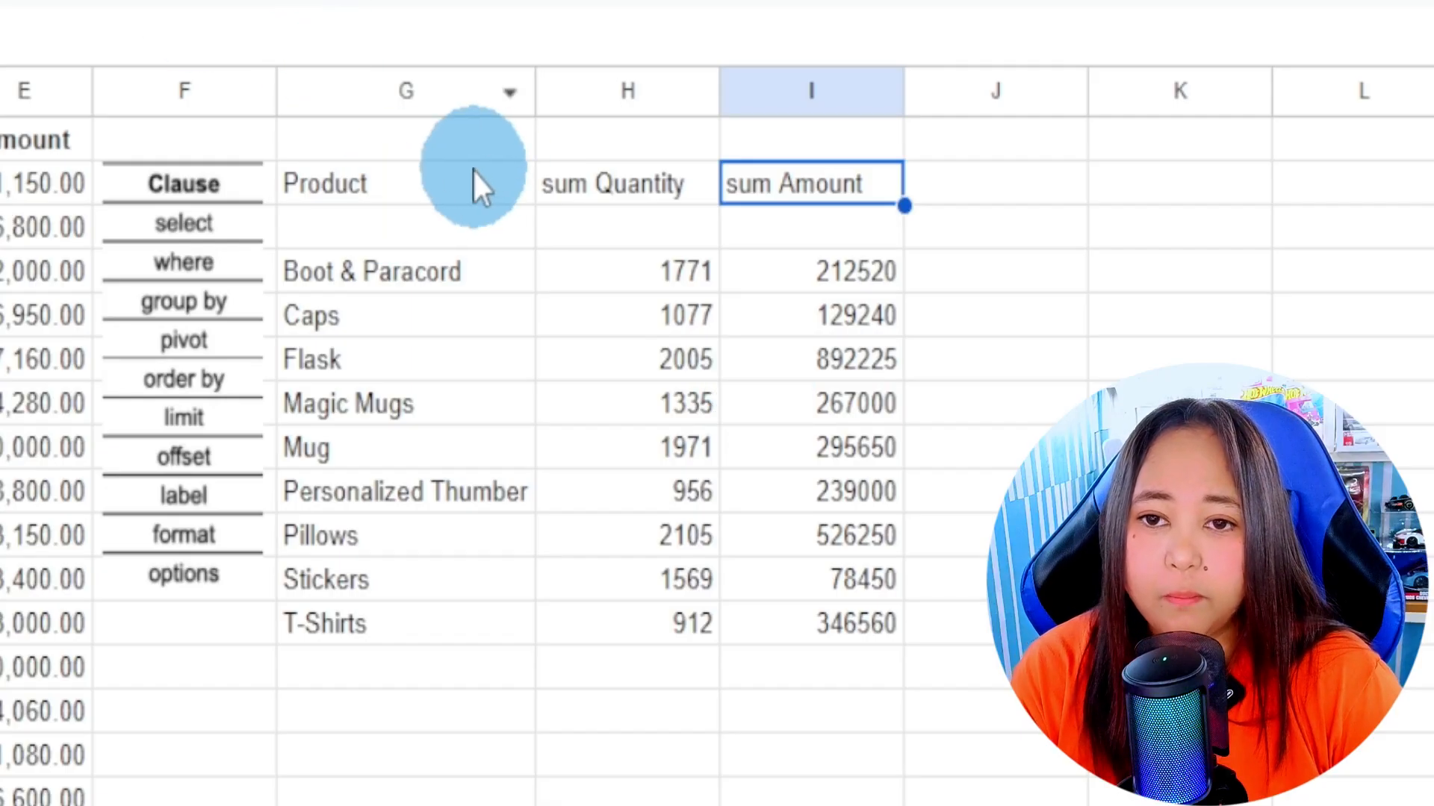
pyautogui.click(477, 187)
pyautogui.click(804, 187)
pyautogui.click(383, 220)
pyautogui.click(800, 236)
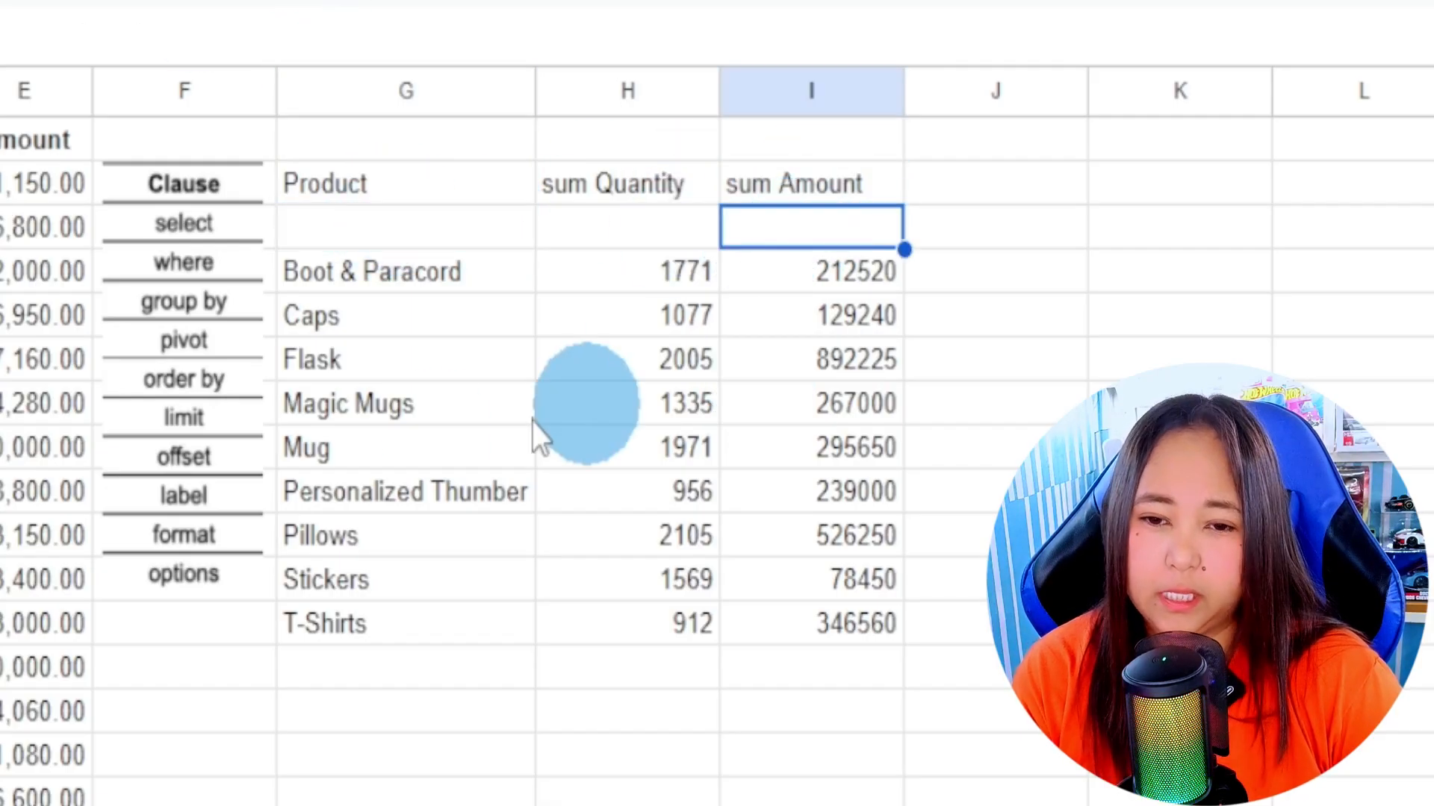
pyautogui.click(371, 635)
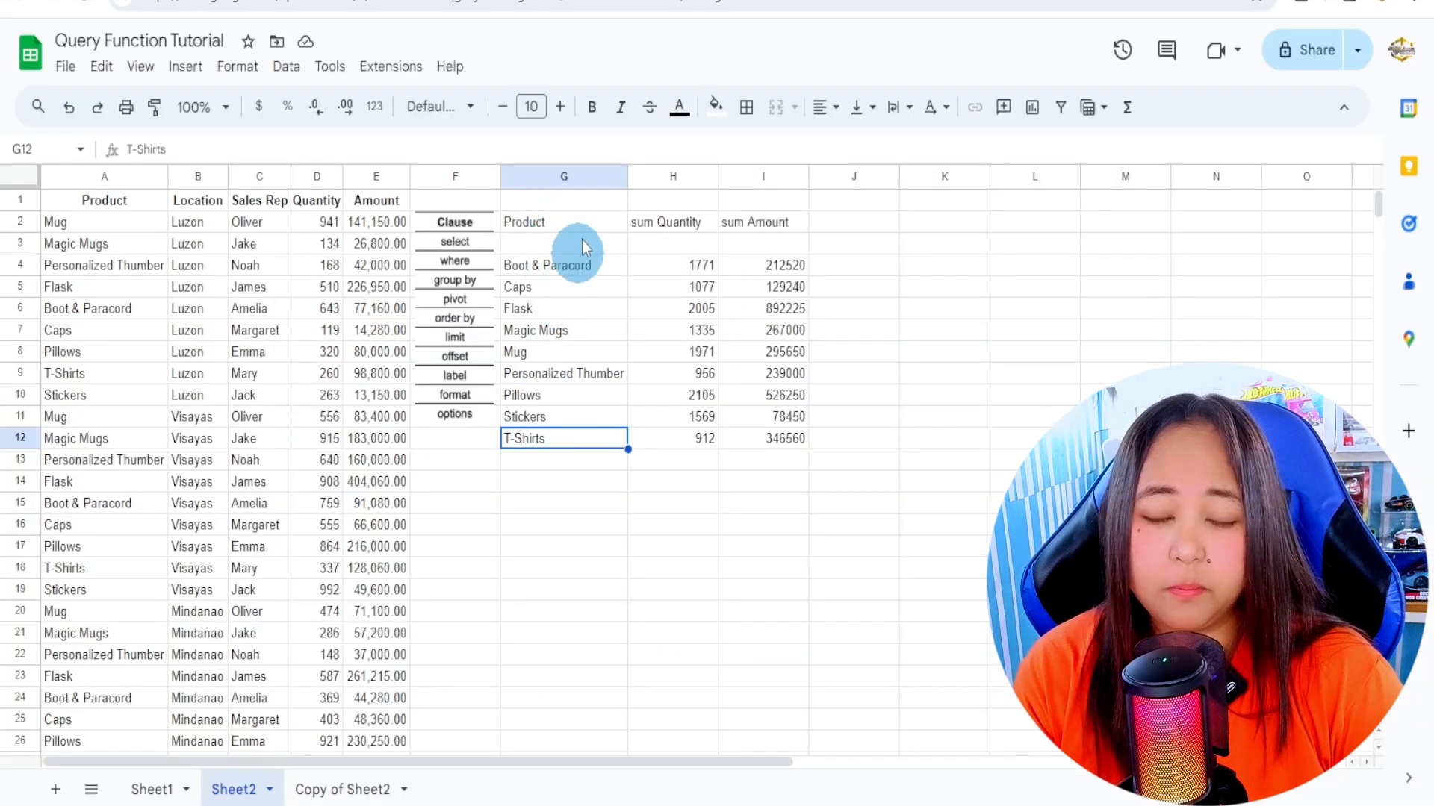
pyautogui.click(635, 246)
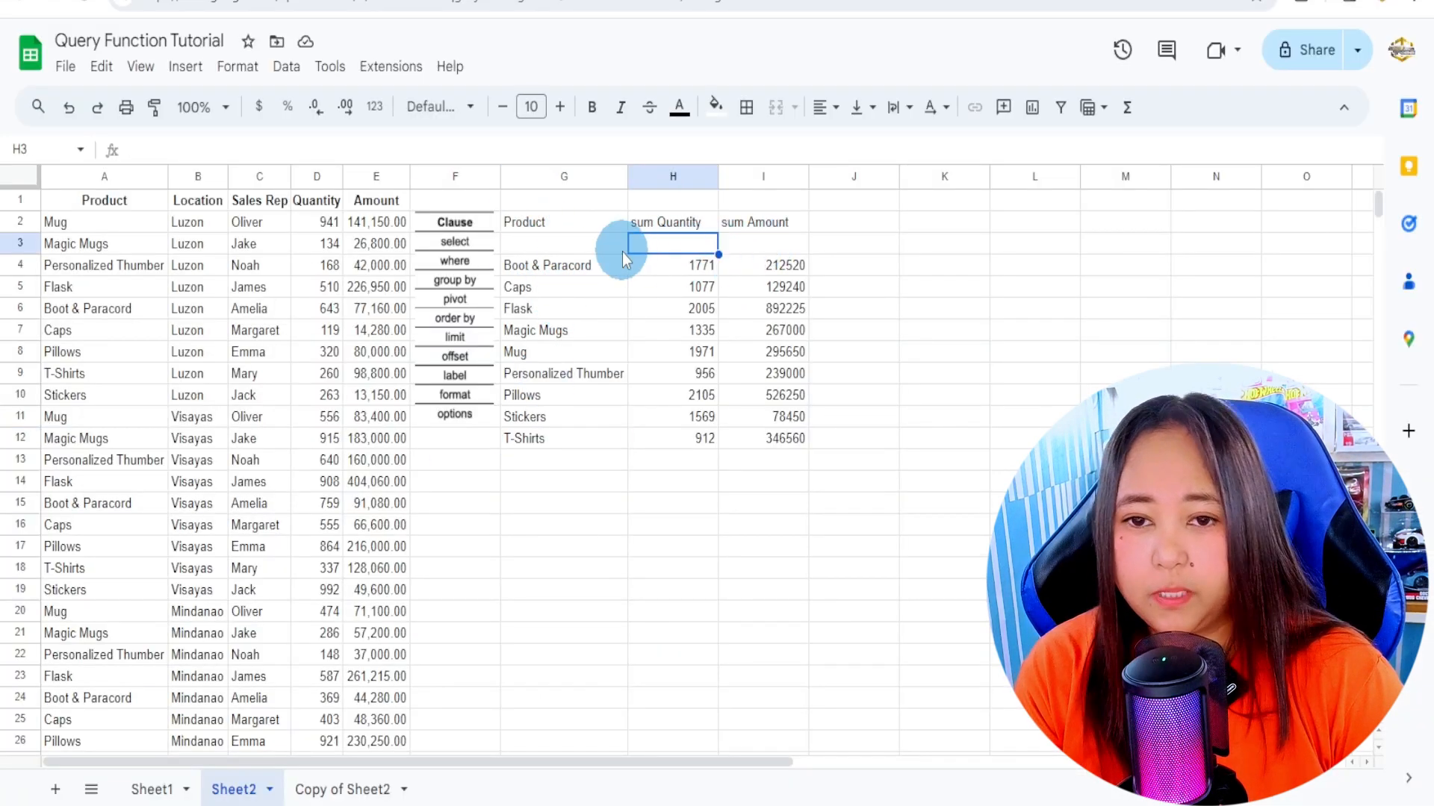
pyautogui.click(595, 243)
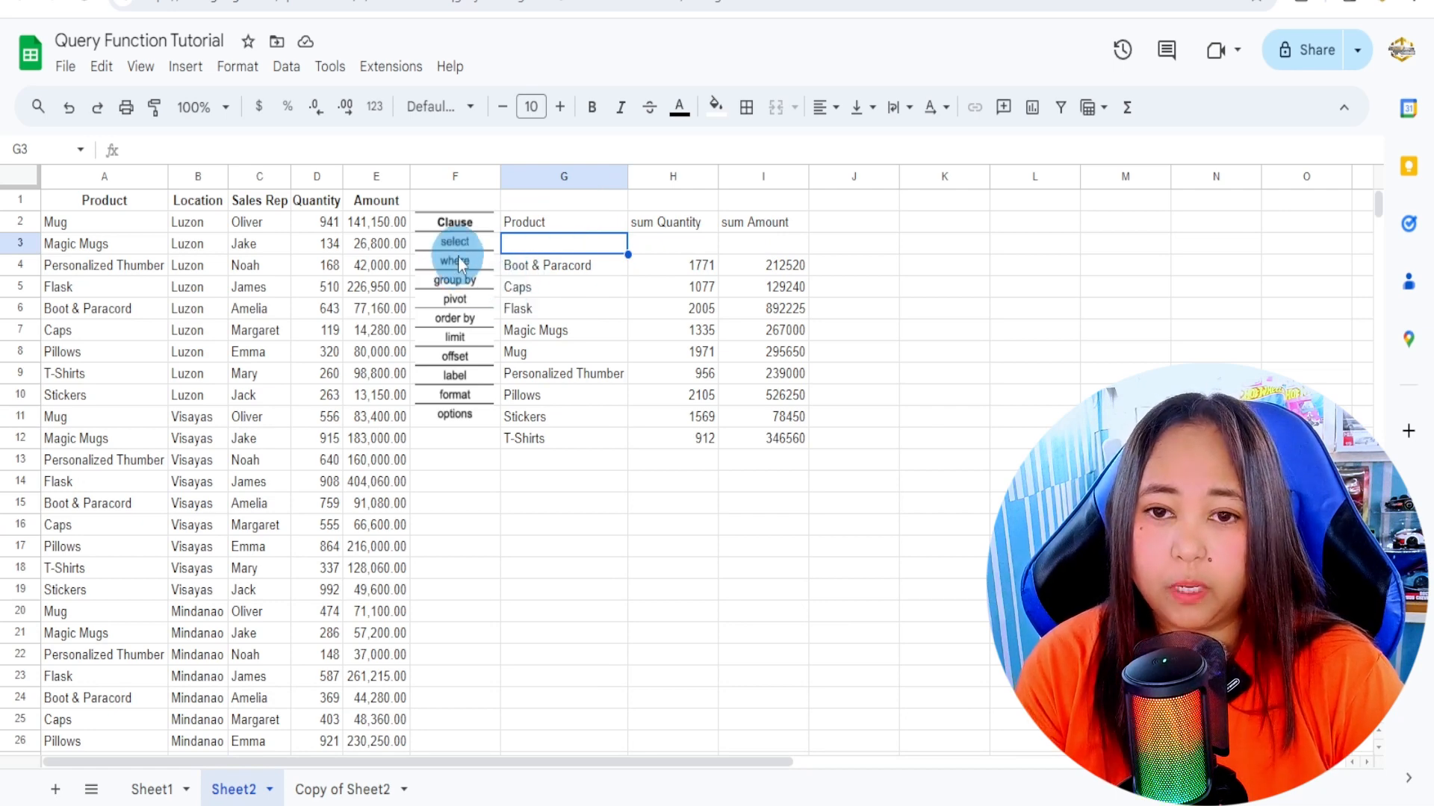
# - Insert the clause "where A is not null" before "group by A" in the QUERY formula in cell G2
pyautogui.click(518, 224)
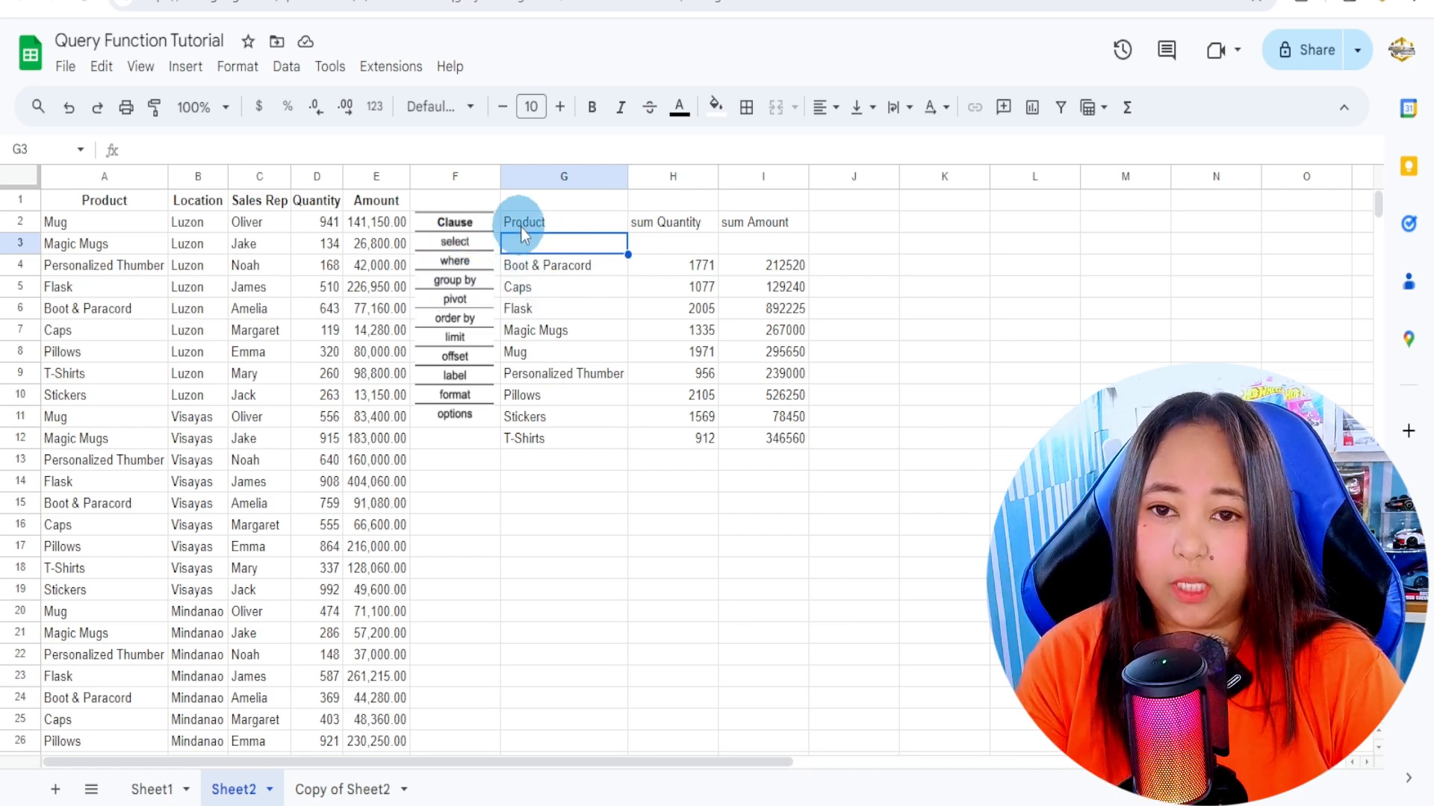
pyautogui.doubleClick(602, 221)
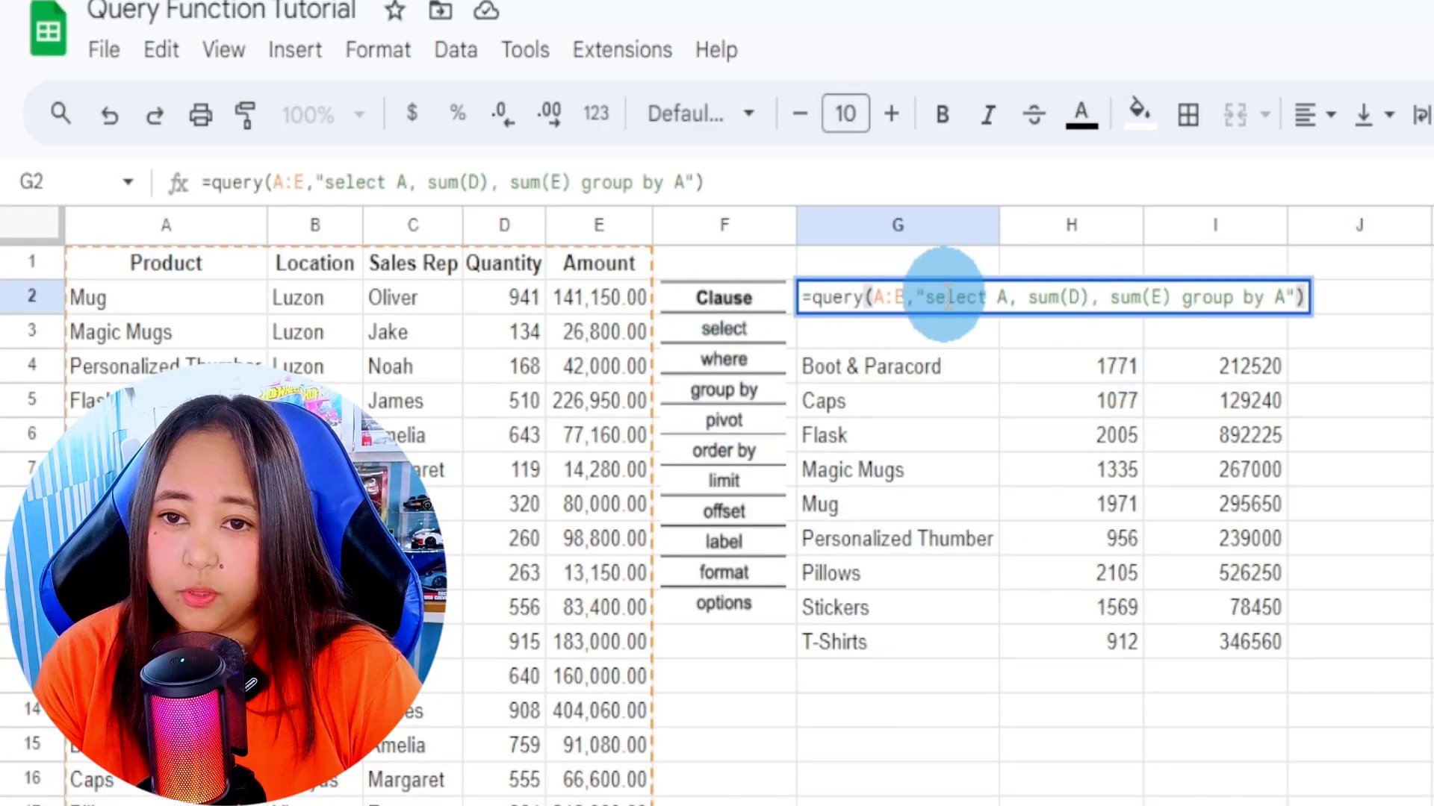
pyautogui.click(1170, 298)
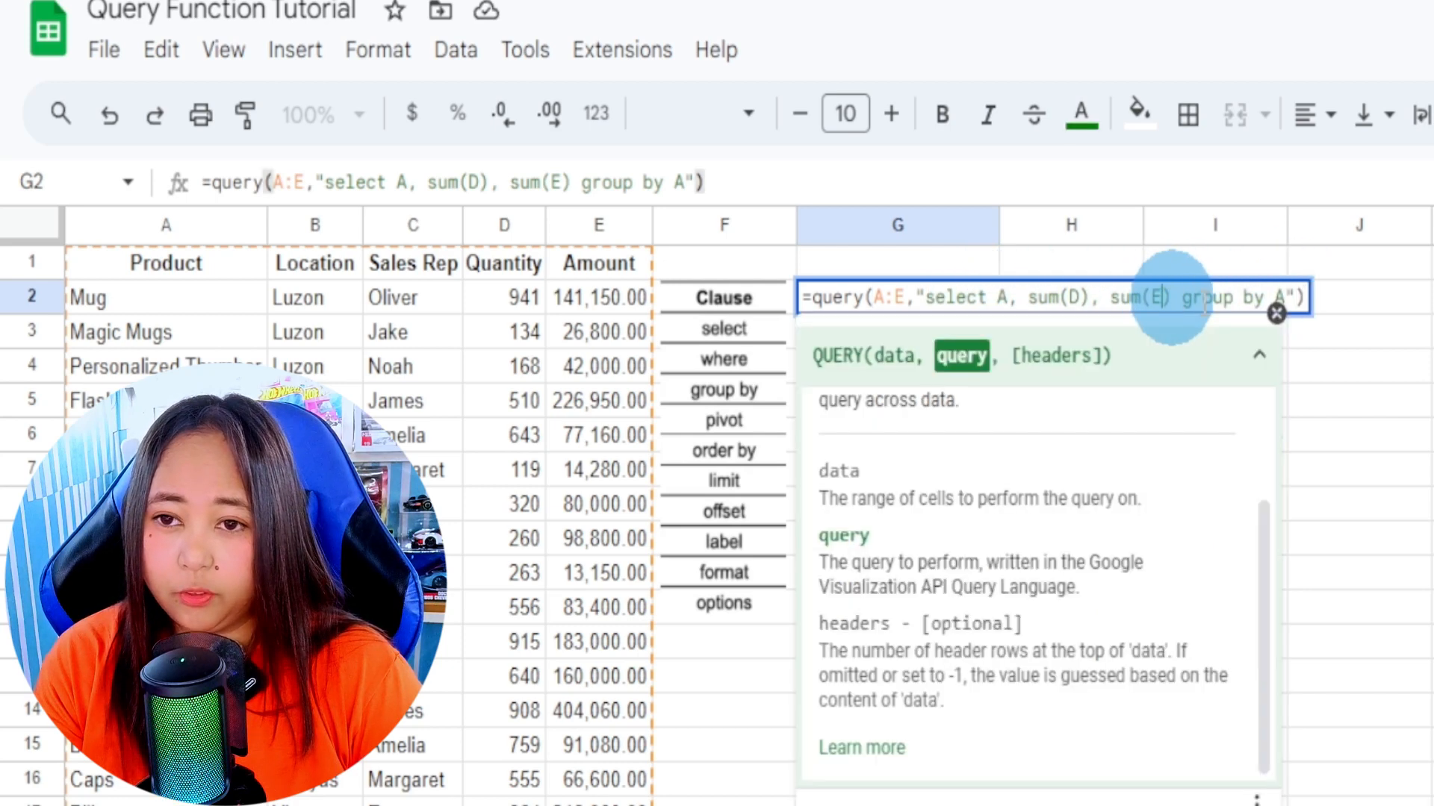
pyautogui.press('Right')
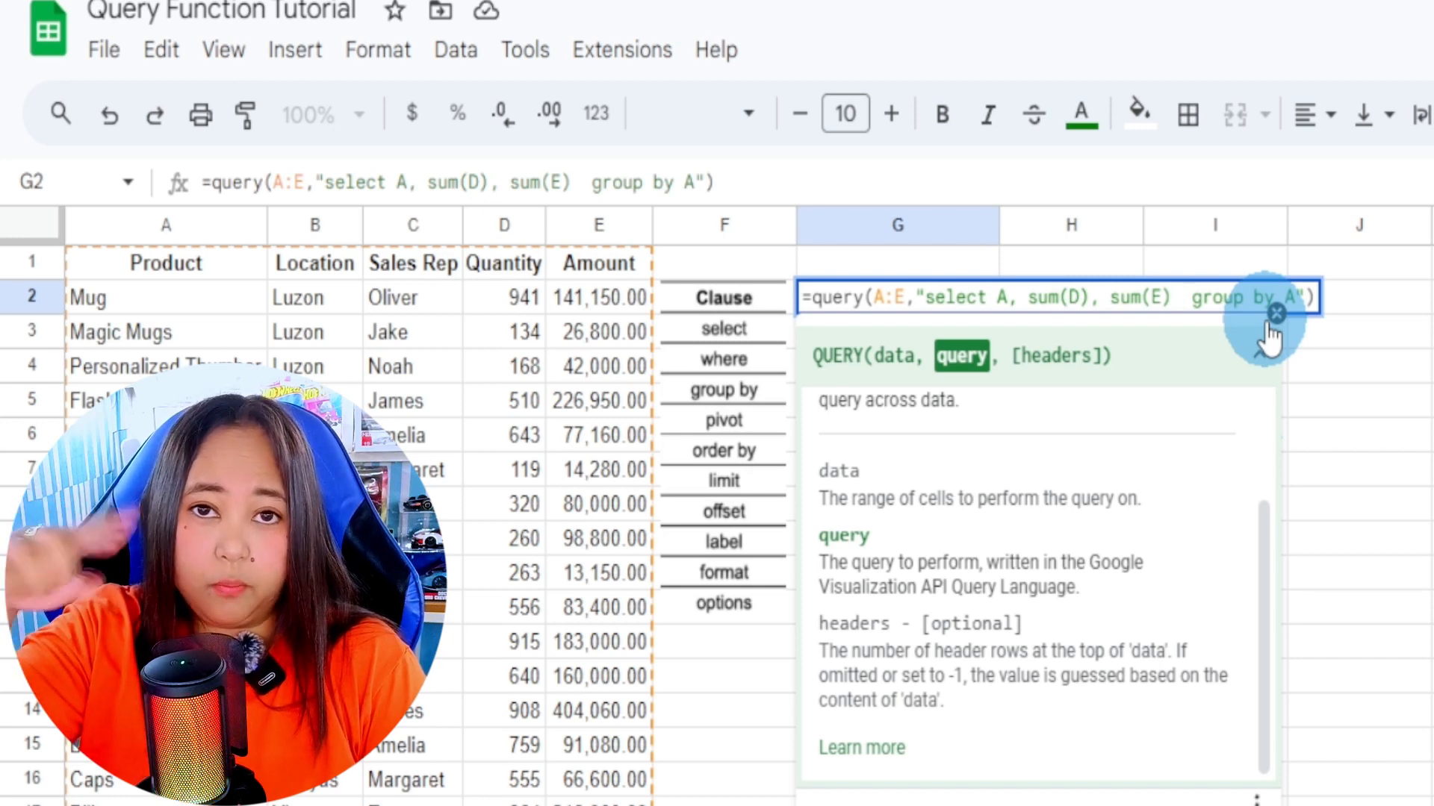
pyautogui.write('whre')
pyautogui.press('BackSpace')
pyautogui.press('BackSpace')
pyautogui.write('ere')
pyautogui.write(' A')
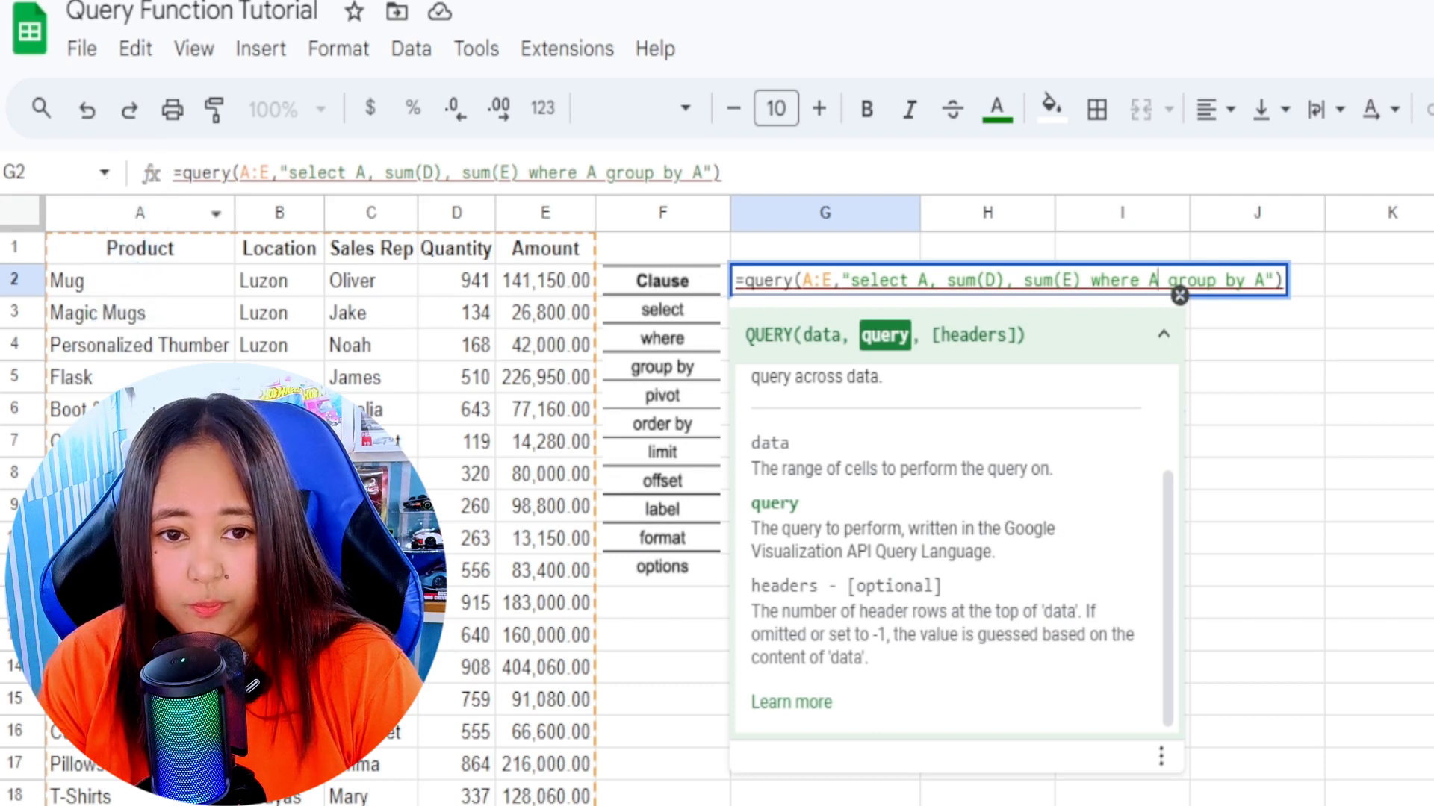
pyautogui.write(' is not n')
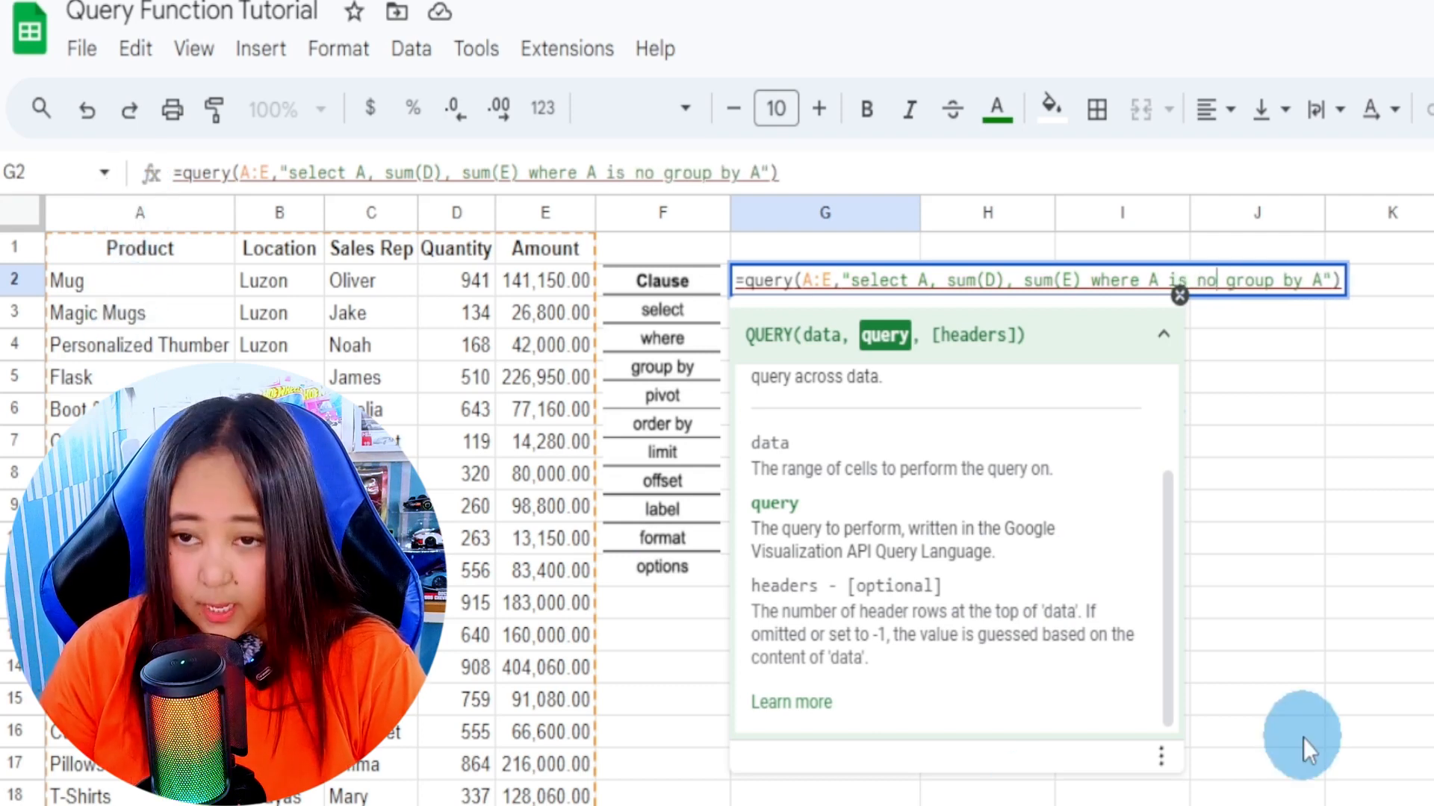
pyautogui.write('ull')
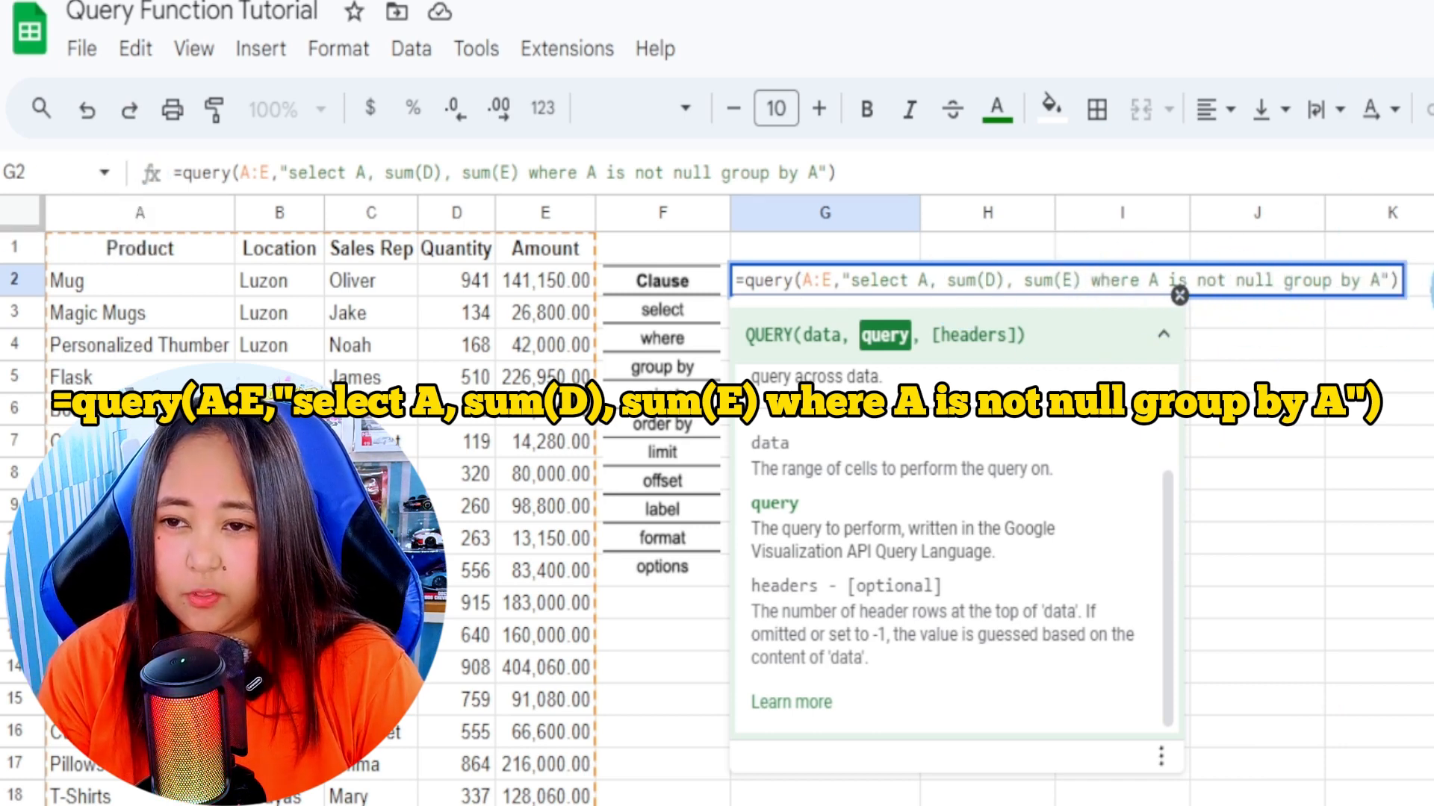
pyautogui.press('Return')
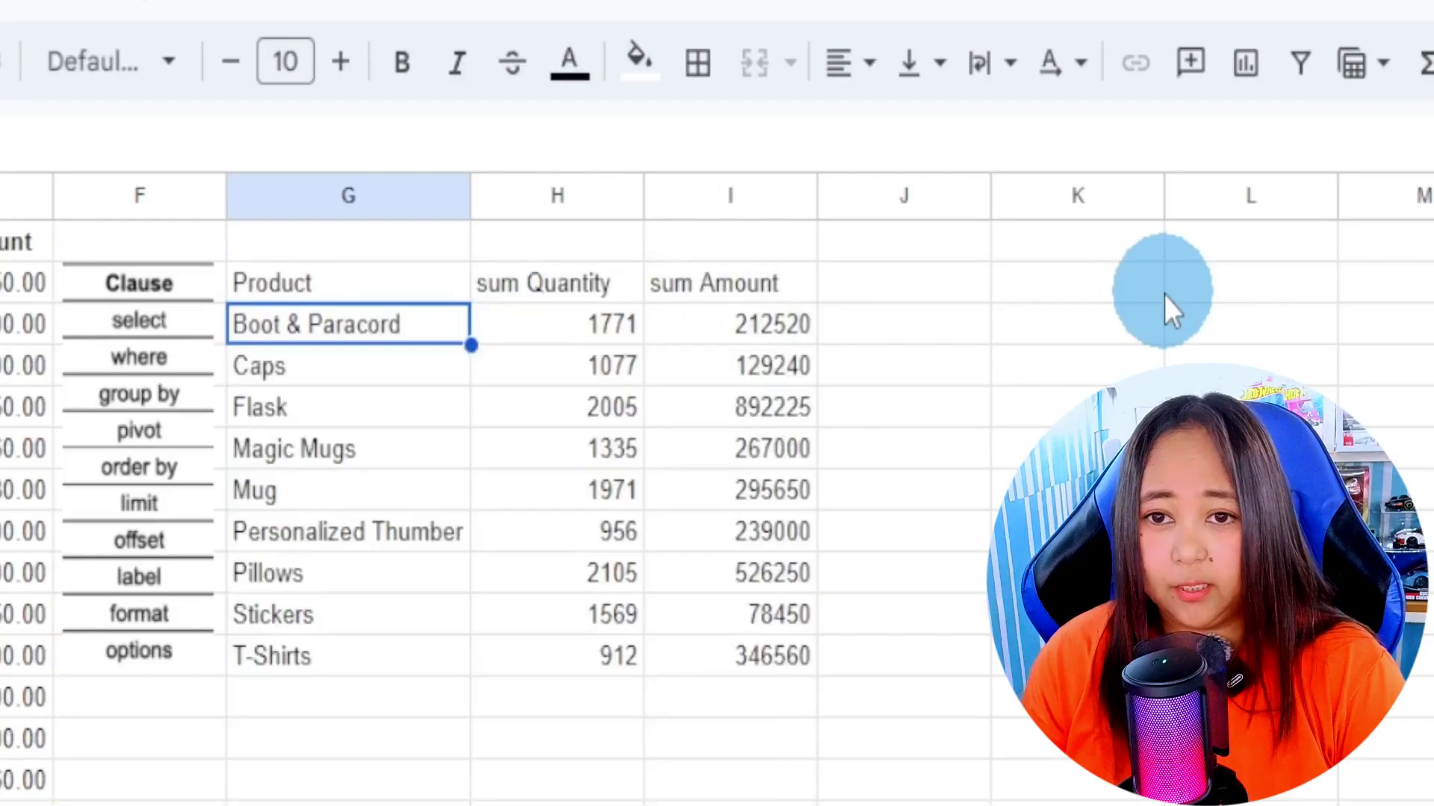
# - Remove sum(D) from the select clause in G2, leaving "select A, sum(E) where A is not null group by A"
pyautogui.click(345, 415)
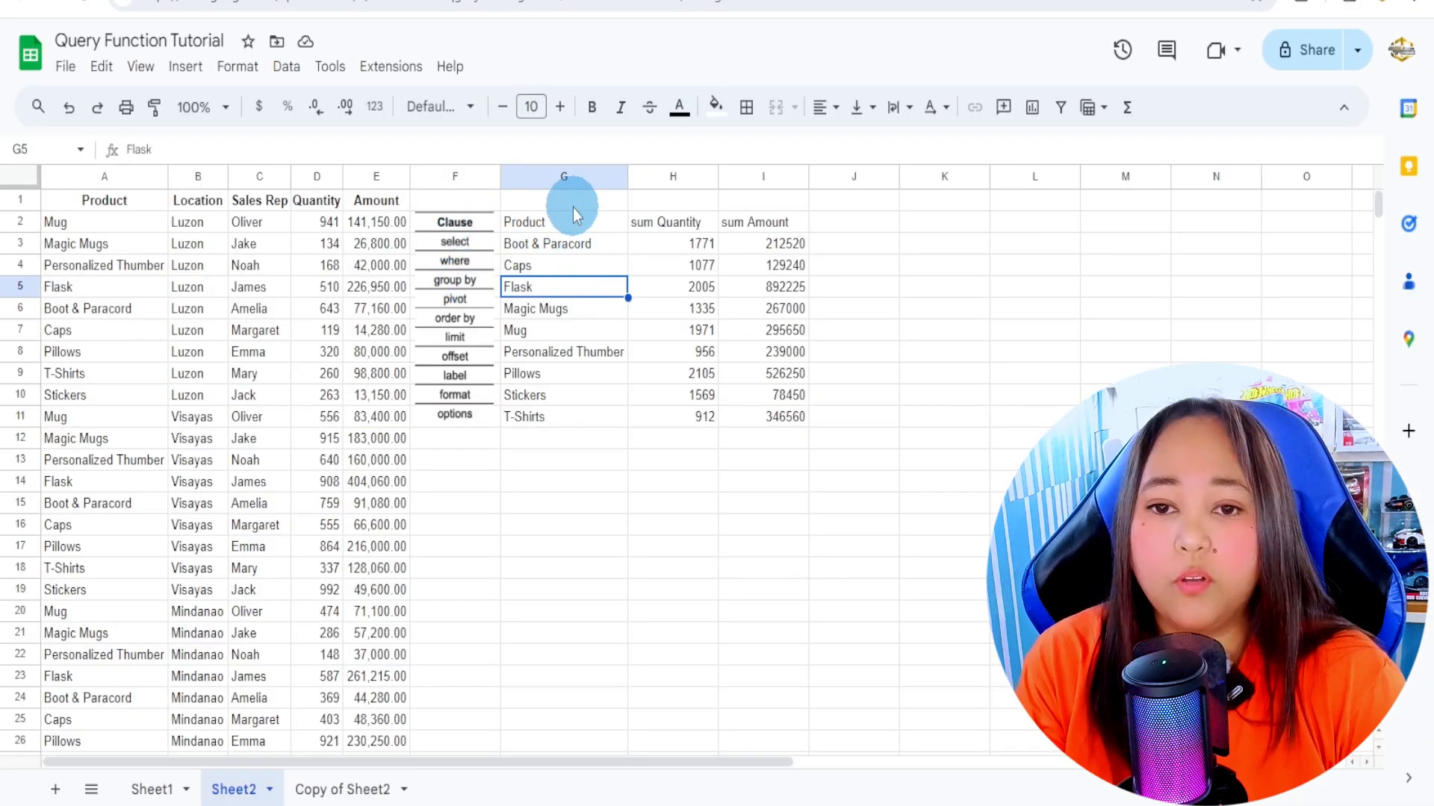
pyautogui.click(555, 227)
pyautogui.doubleClick(573, 229)
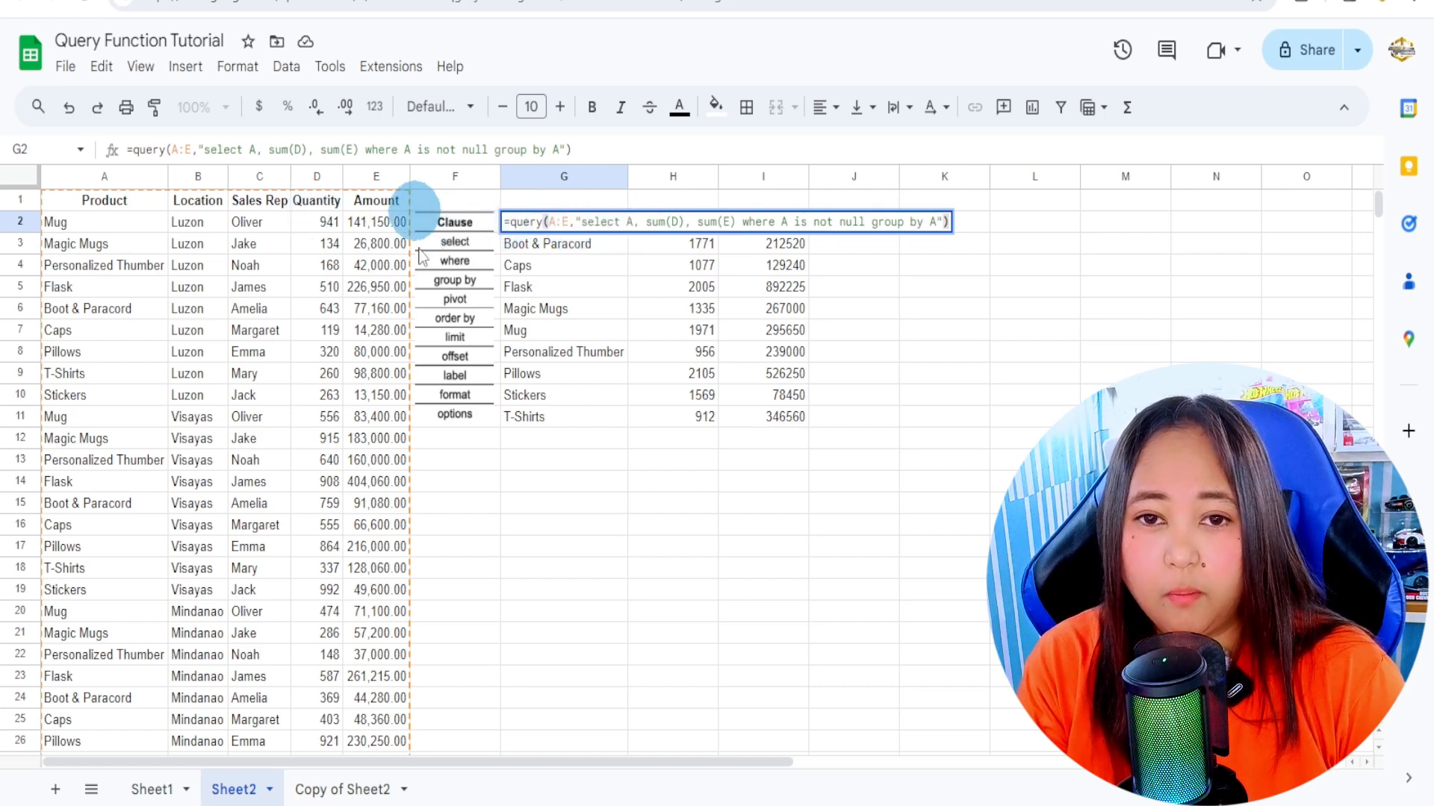
pyautogui.click(696, 222)
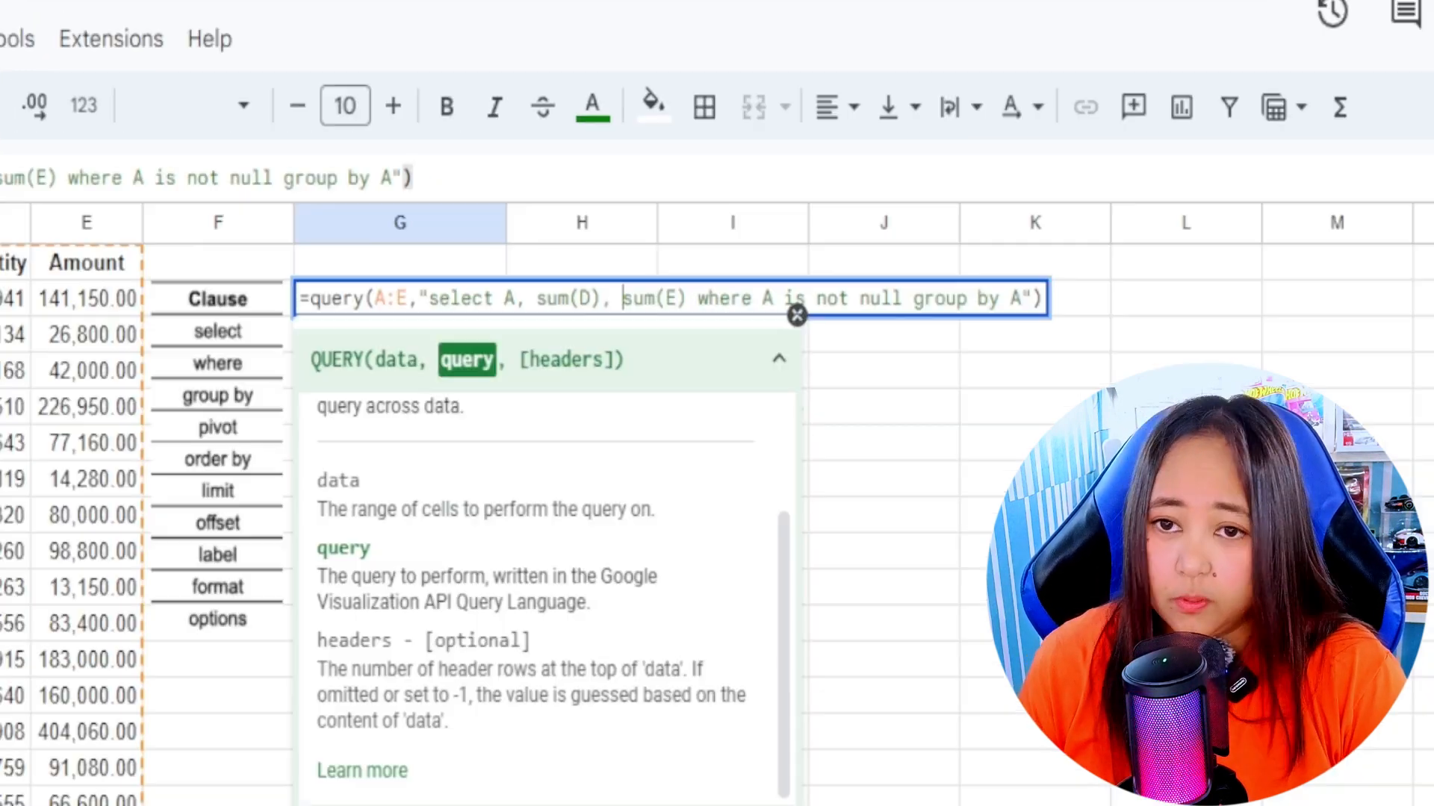
pyautogui.press('BackSpace')
pyautogui.press('BackSpace')
pyautogui.press('BackSpace')
pyautogui.press('BackSpace')
pyautogui.press('BackSpace')
pyautogui.press('BackSpace')
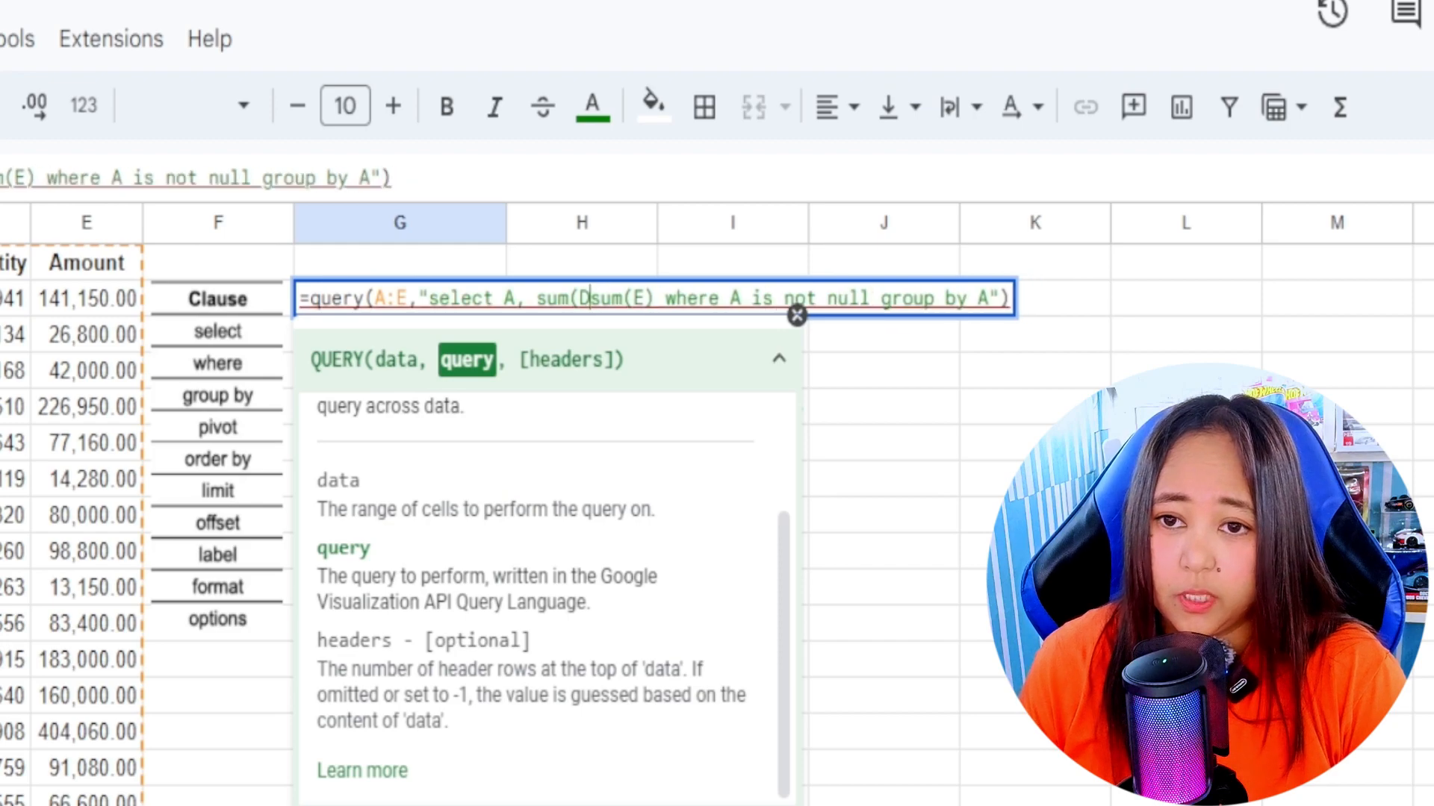
pyautogui.press('BackSpace')
pyautogui.press('BackSpace')
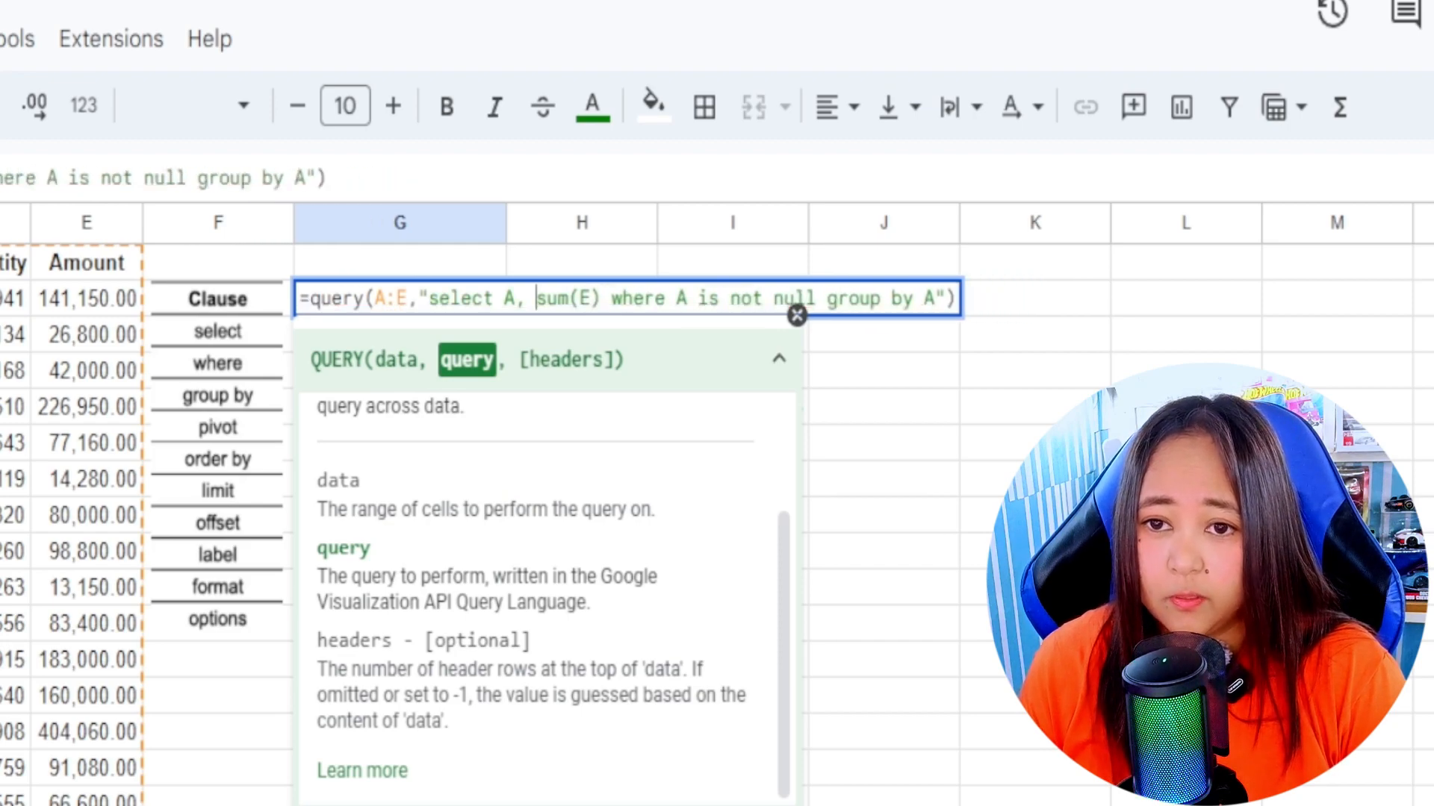
pyautogui.press('Return')
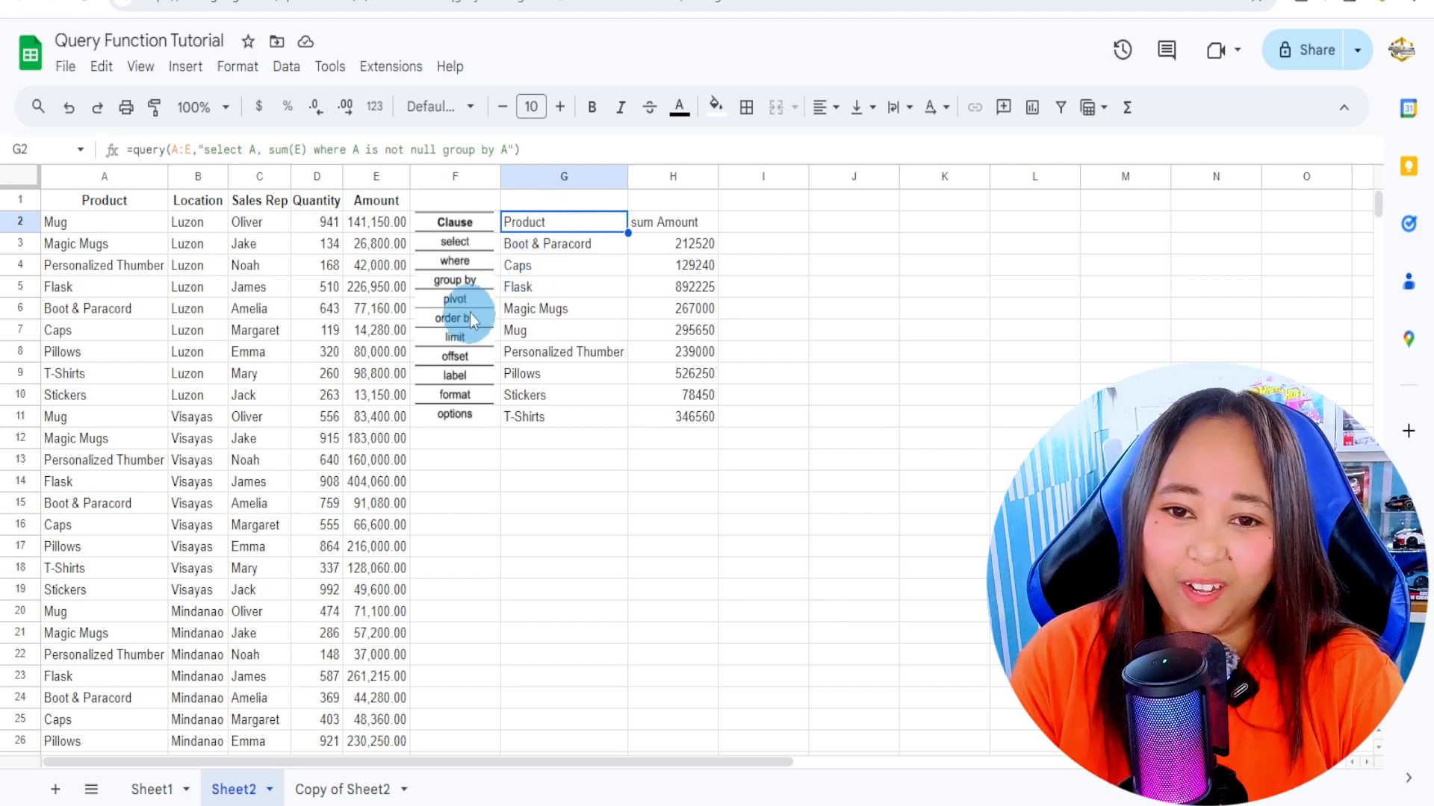
# - Add "pivot B" after "group by A" in the G2 formula to split the summed amounts by location
pyautogui.doubleClick(560, 224)
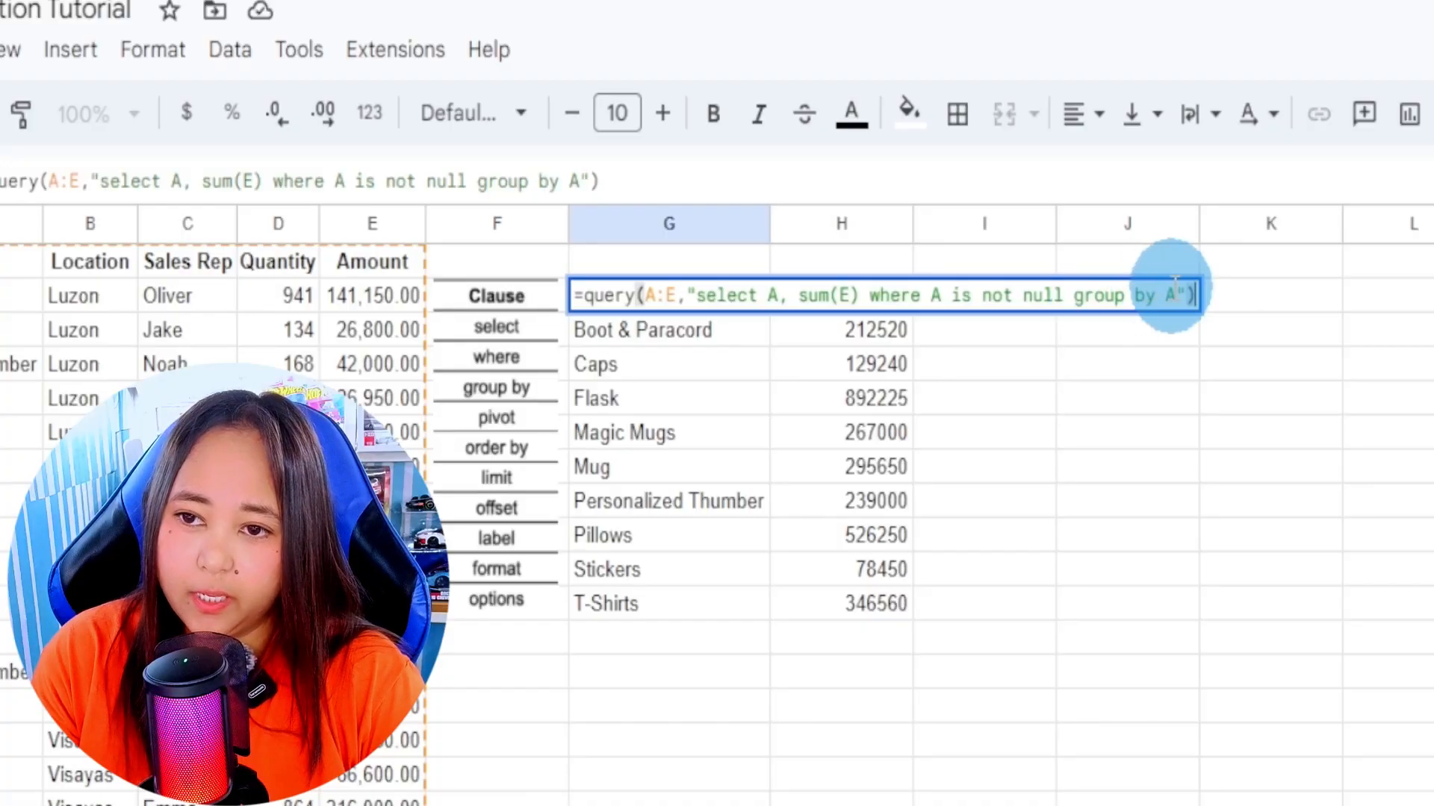
pyautogui.click(1176, 293)
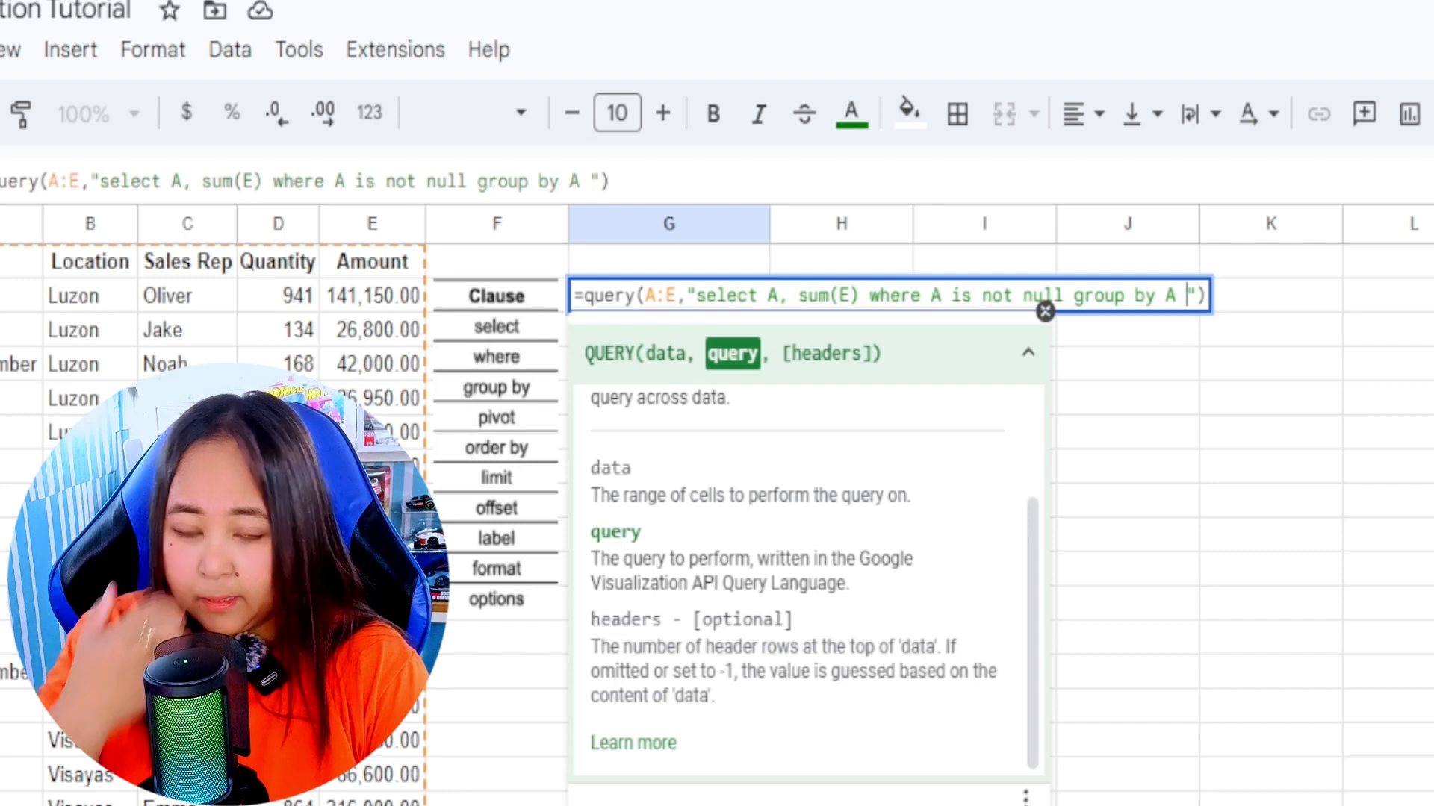
pyautogui.write('pivot')
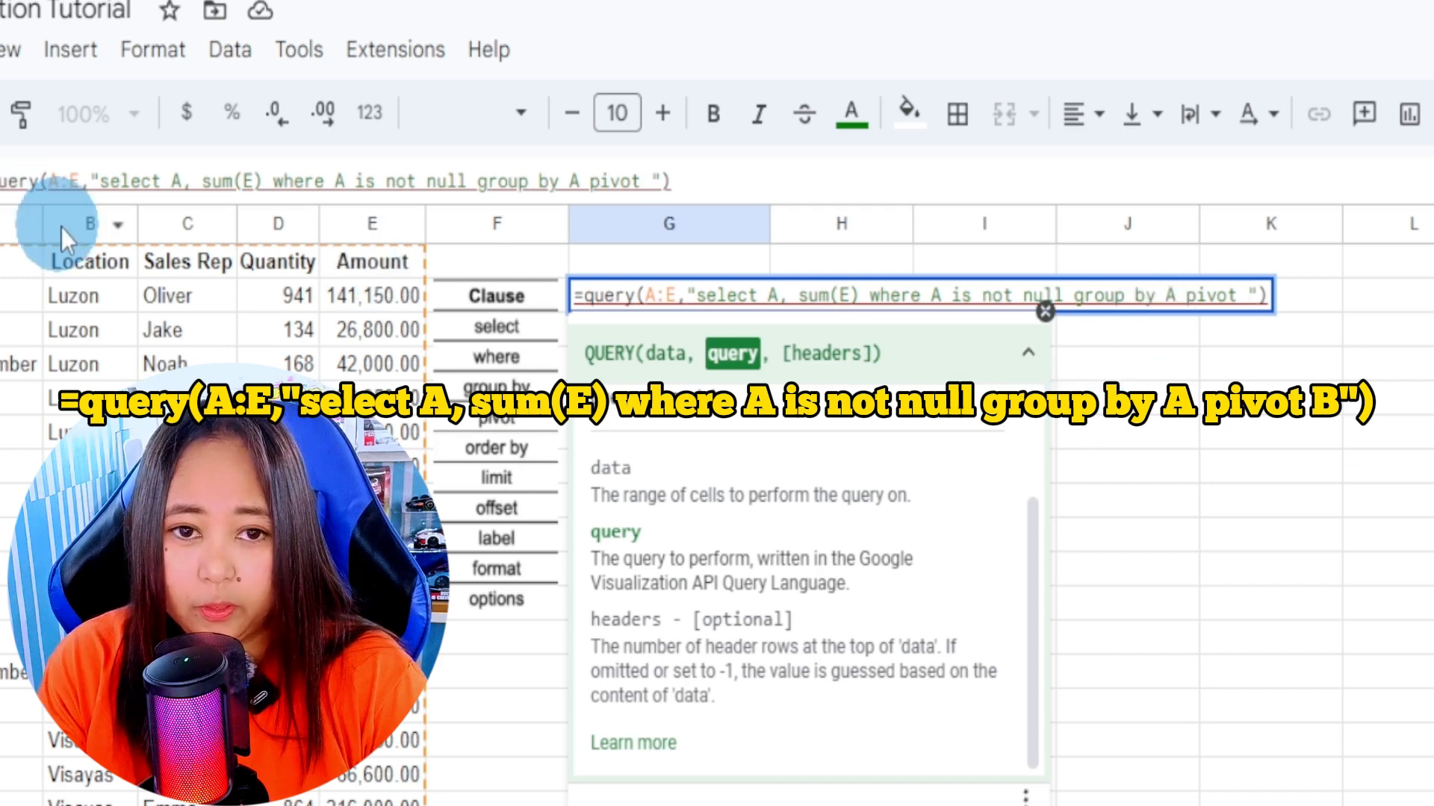
pyautogui.write(' B')
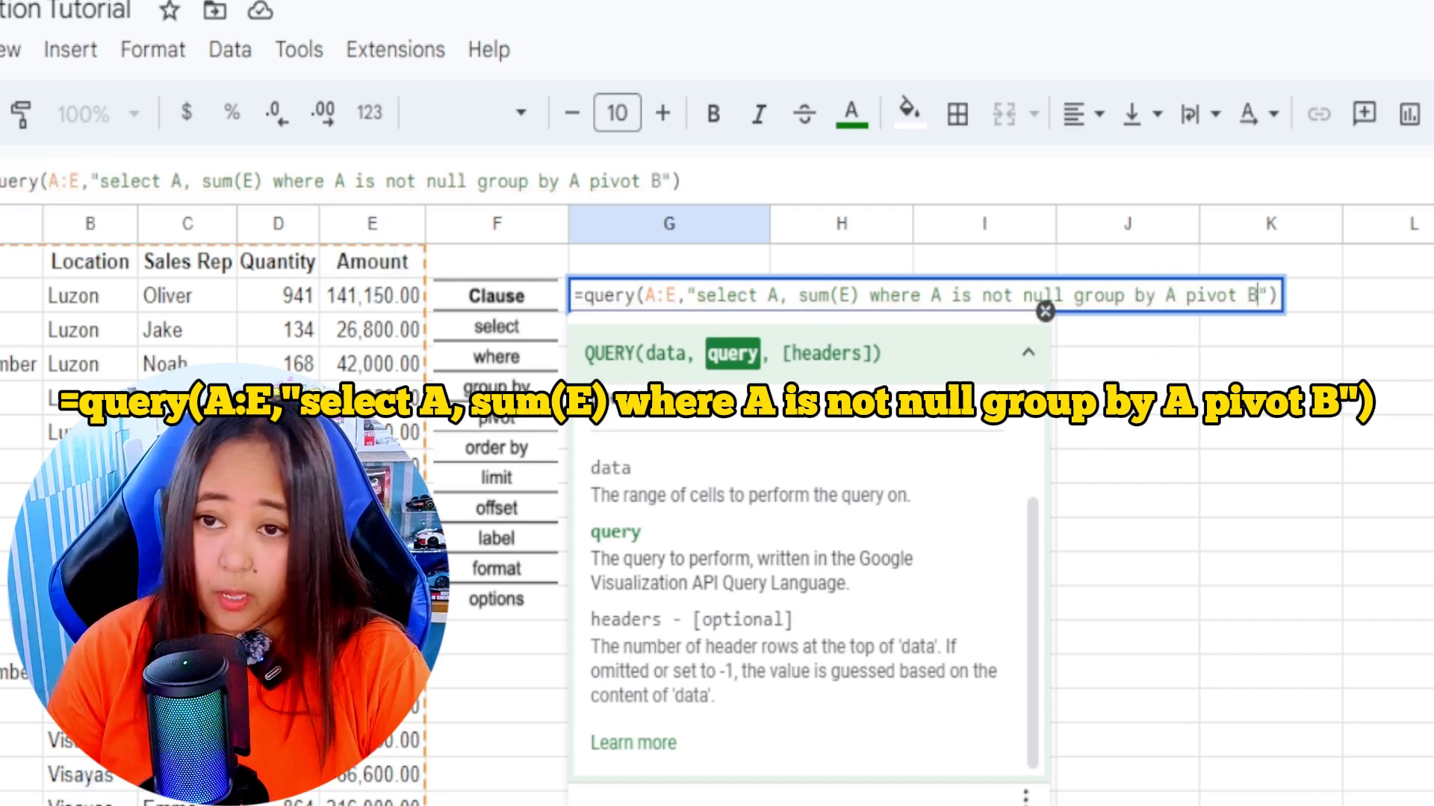
pyautogui.press('Return')
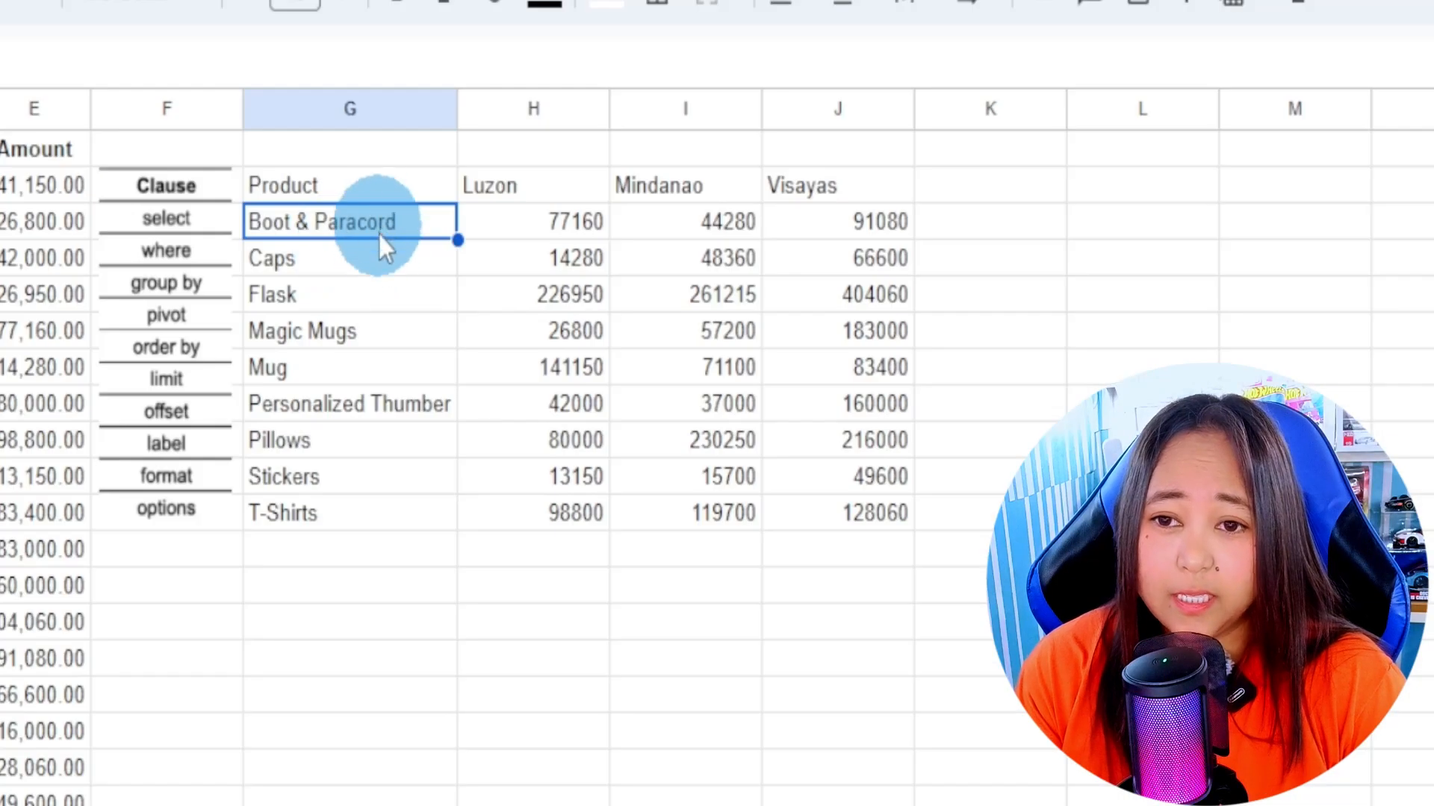
# - Clear the pivot query from cell G2 and start a new QUERY formula there with columns A:E as data
pyautogui.click(573, 227)
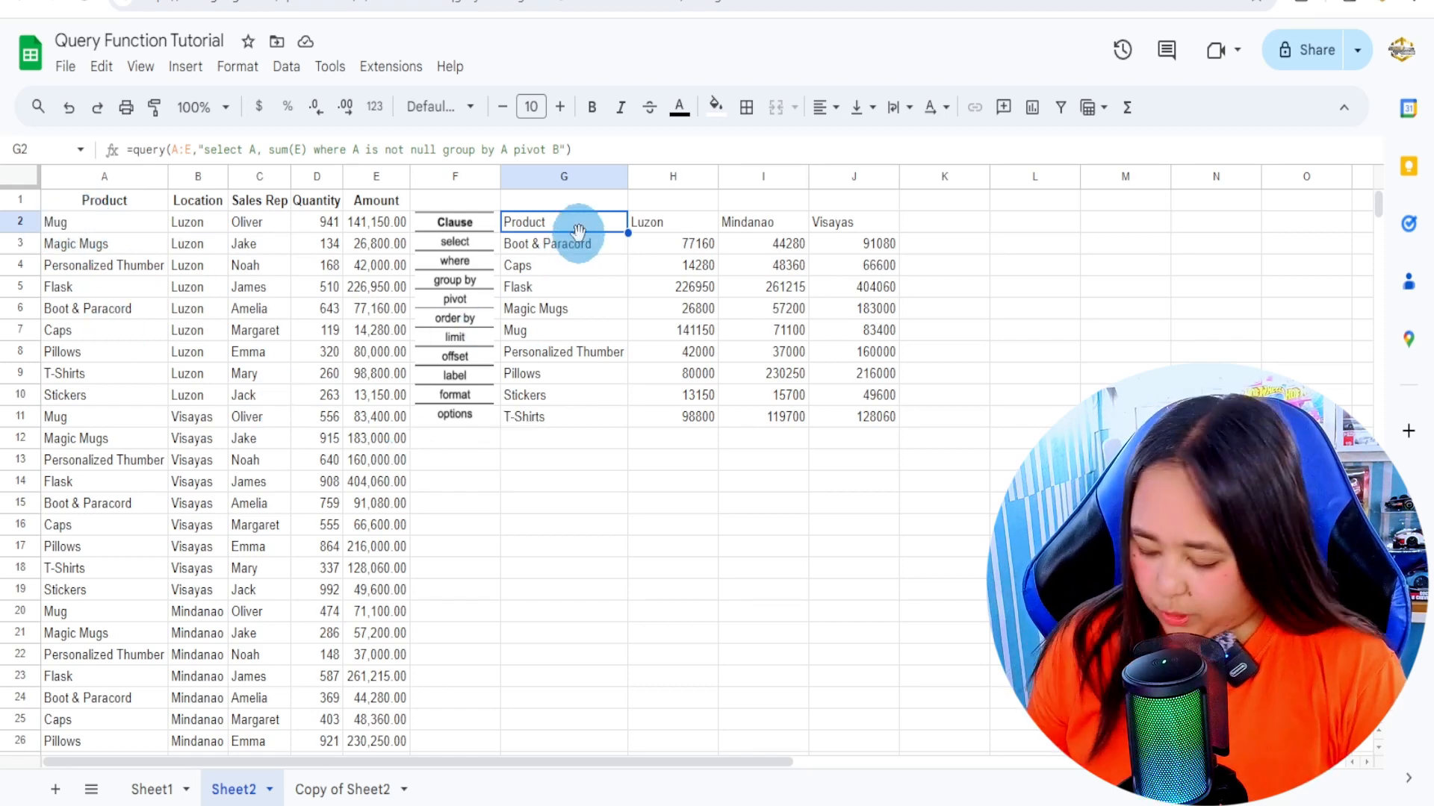
pyautogui.press('Delete')
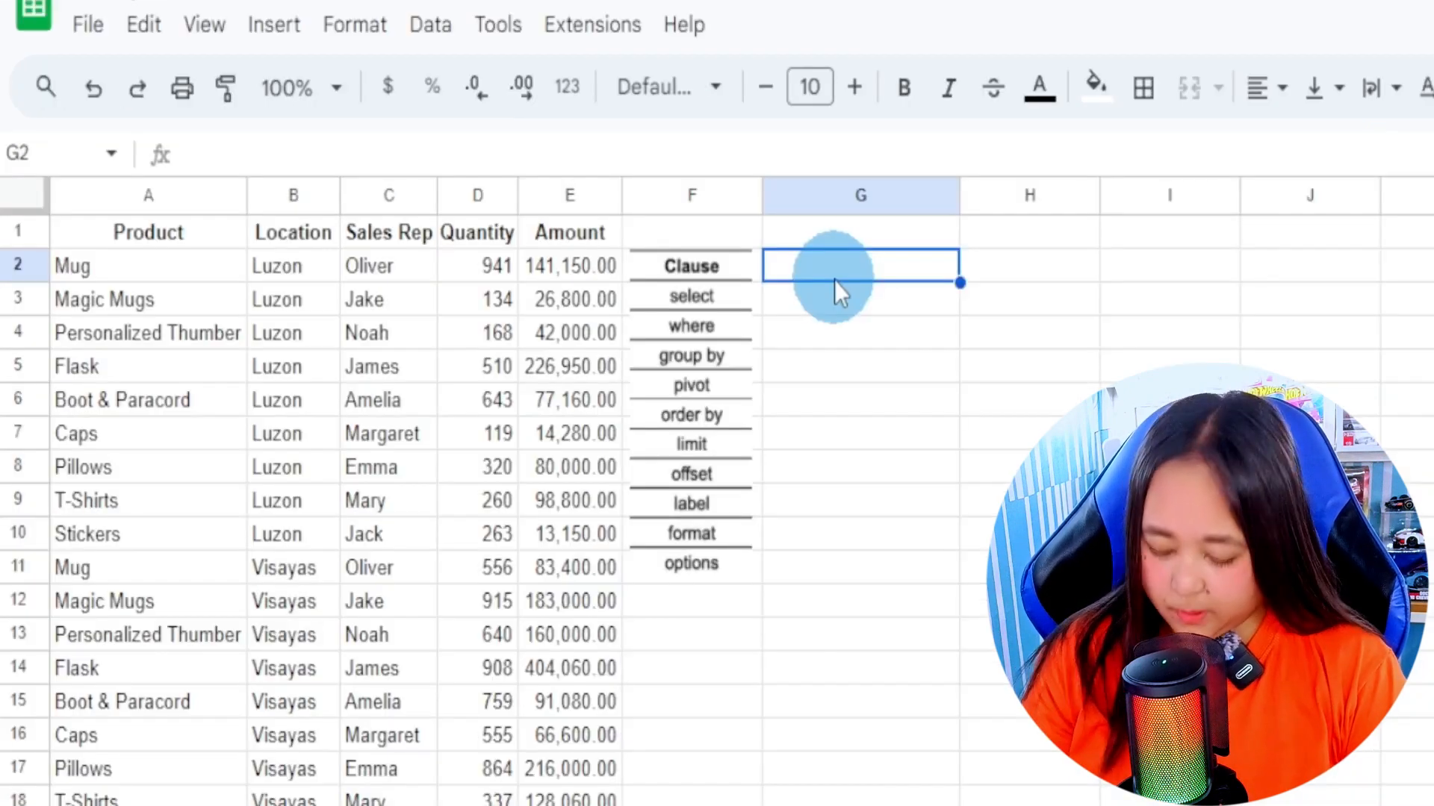
pyautogui.write('=')
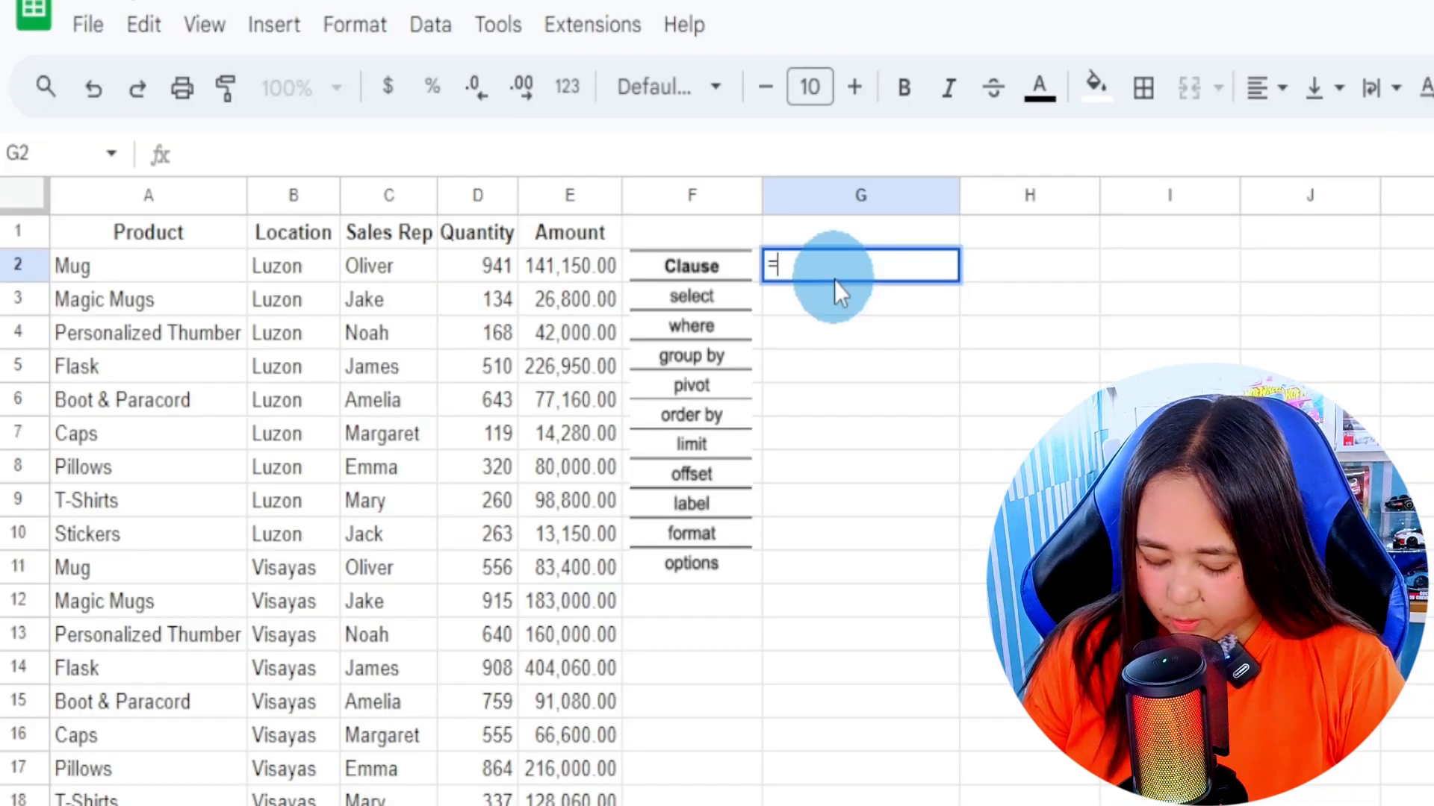
pyautogui.write('query(')
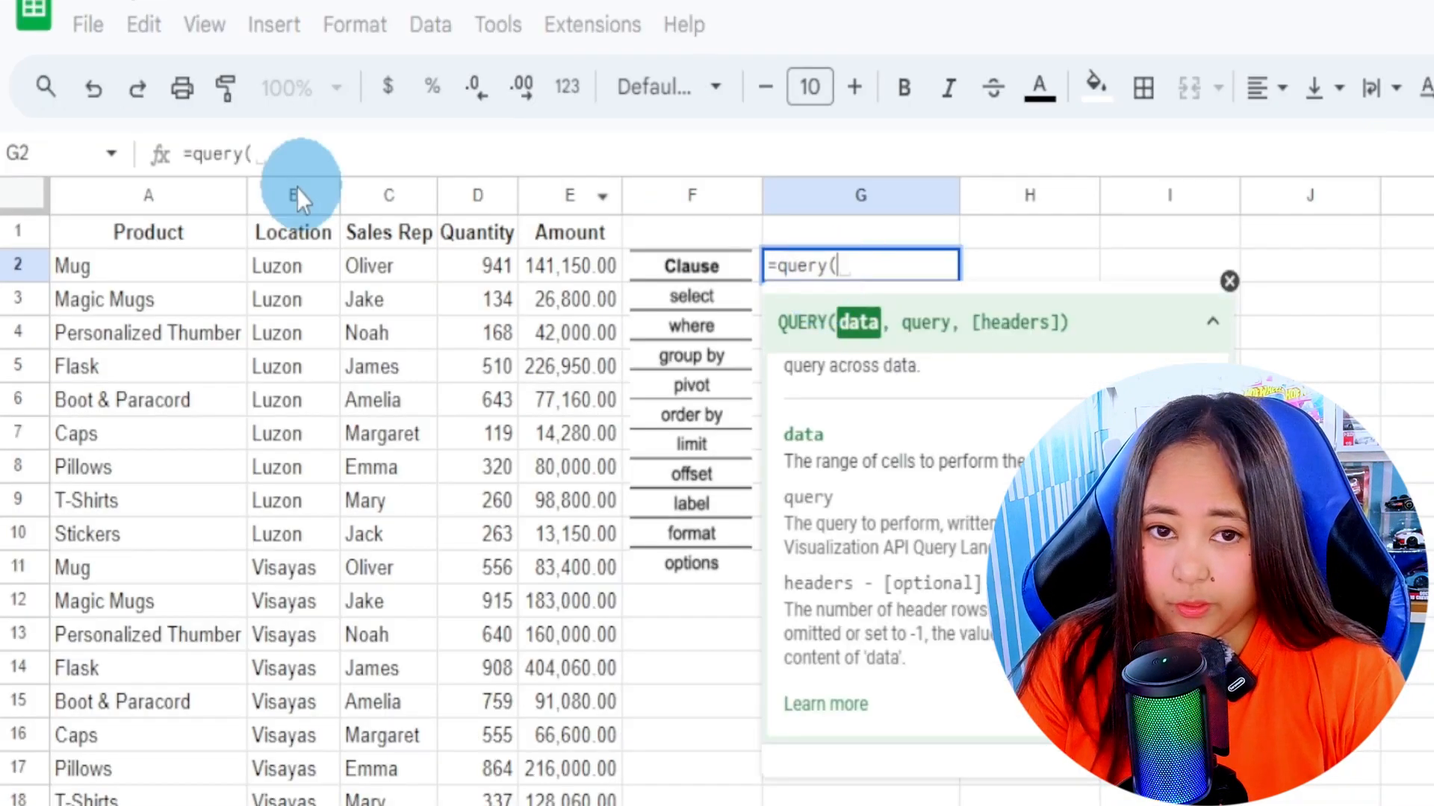
pyautogui.moveTo(202, 192); pyautogui.dragTo(560, 197)
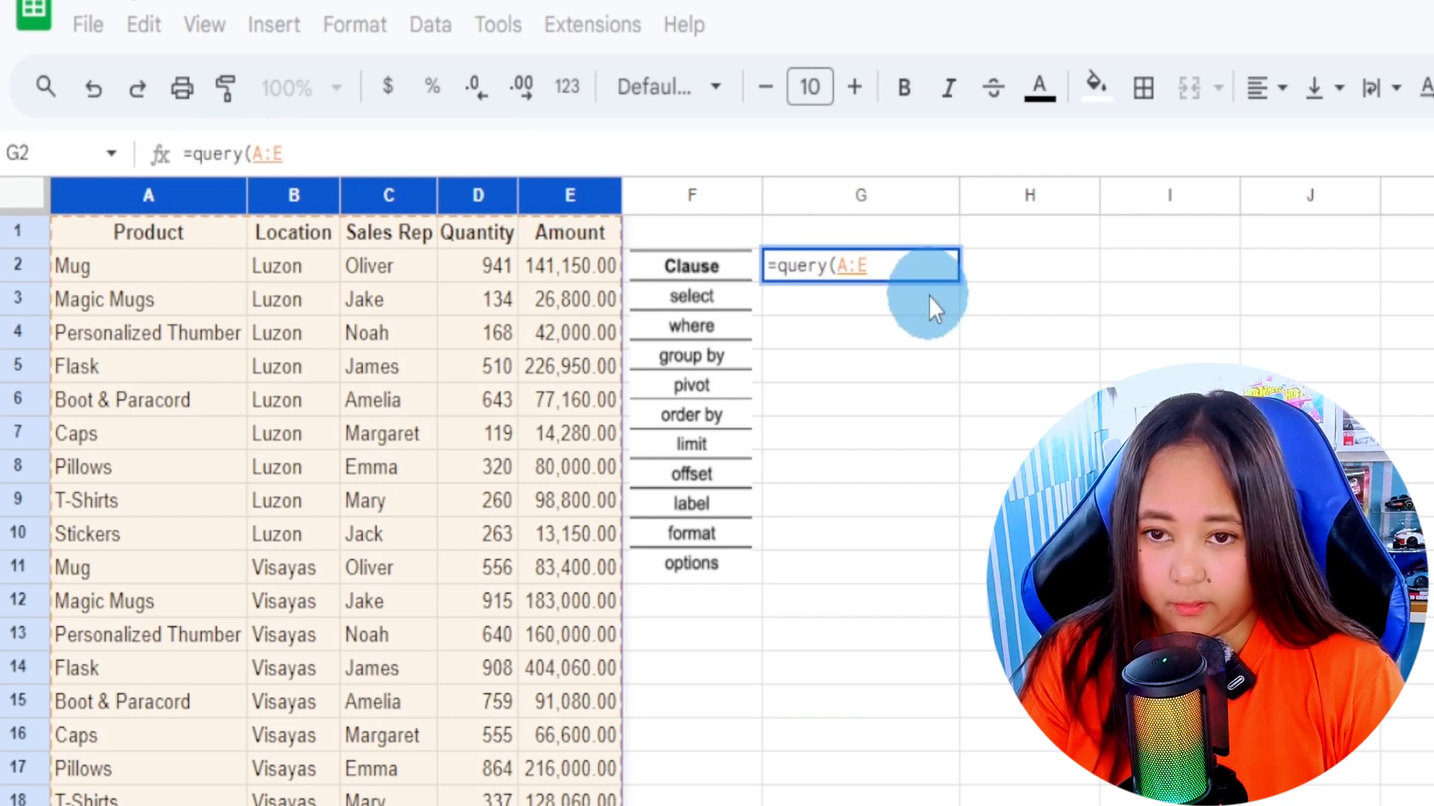
# - Begin the G2 query string with "select B, sum(E)" to return the location and the summed amount
pyautogui.write(',"select')
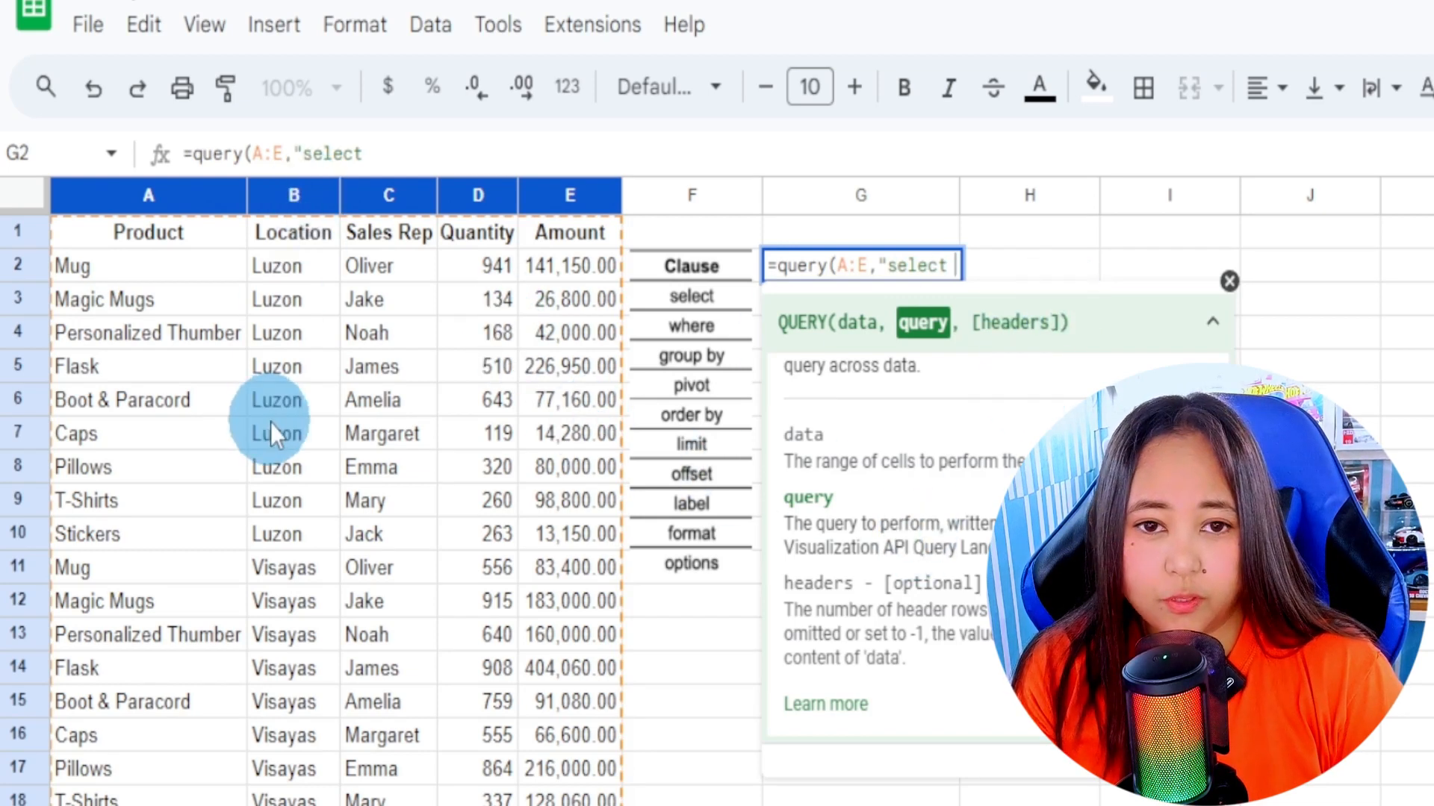
pyautogui.write('B')
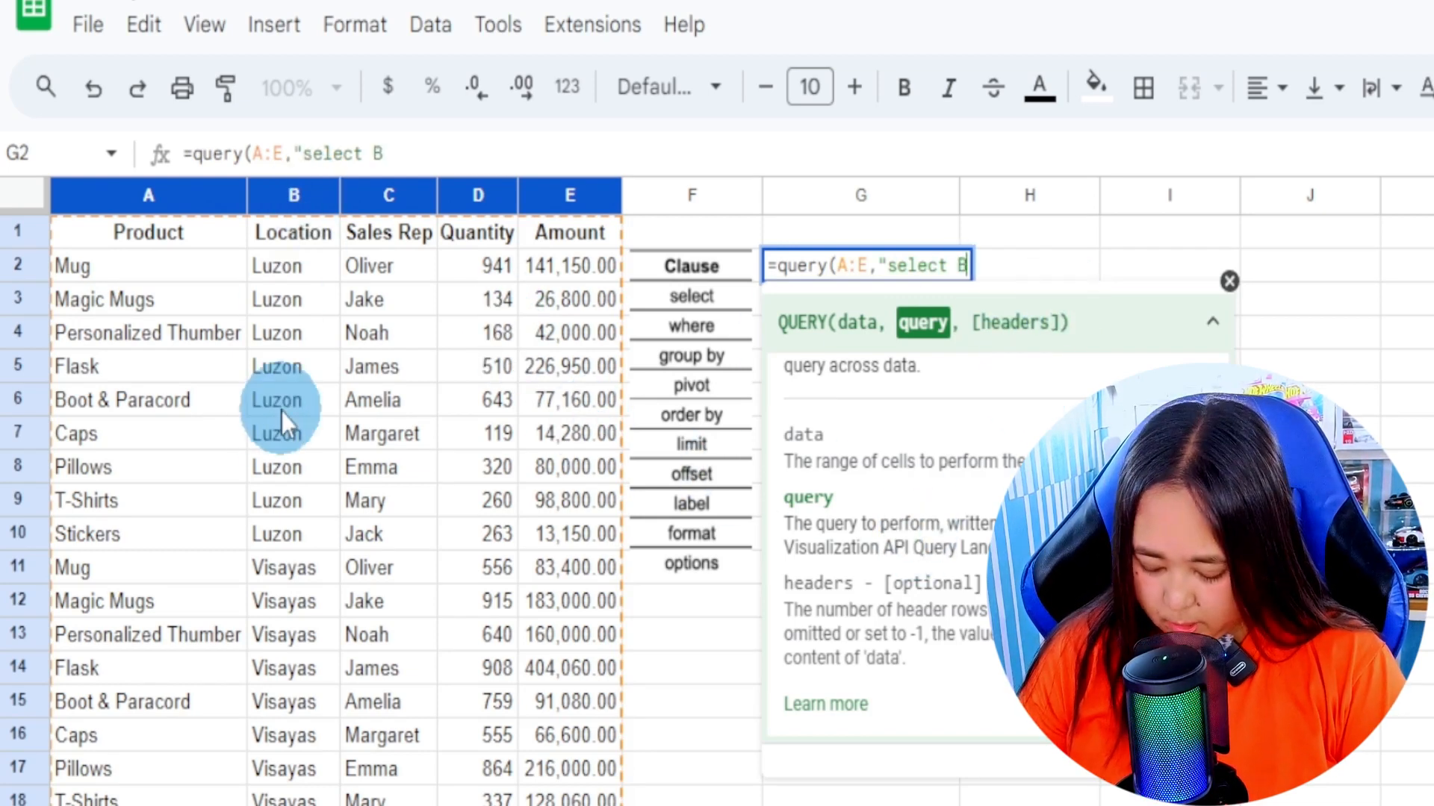
pyautogui.write(', sum')
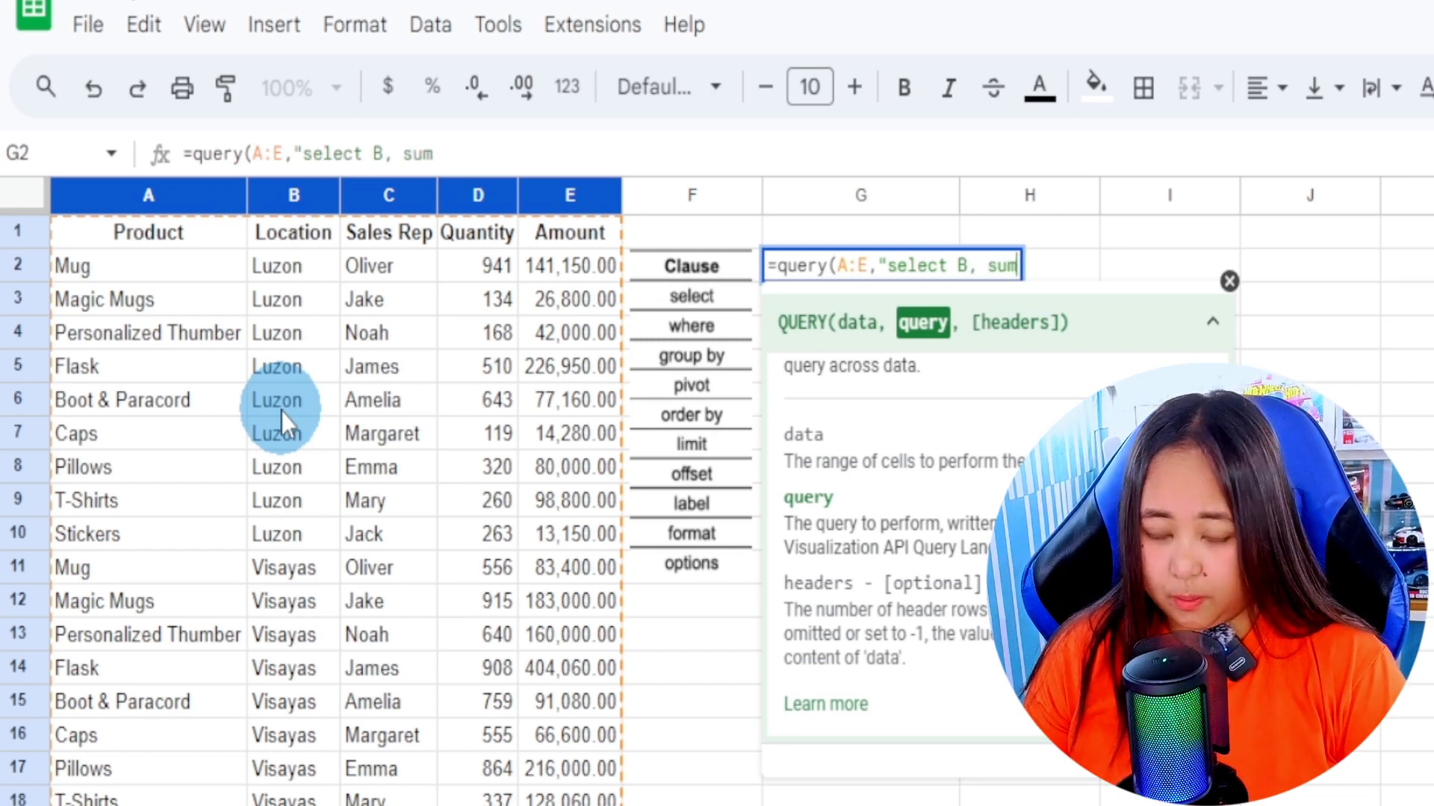
pyautogui.write('(E) ')
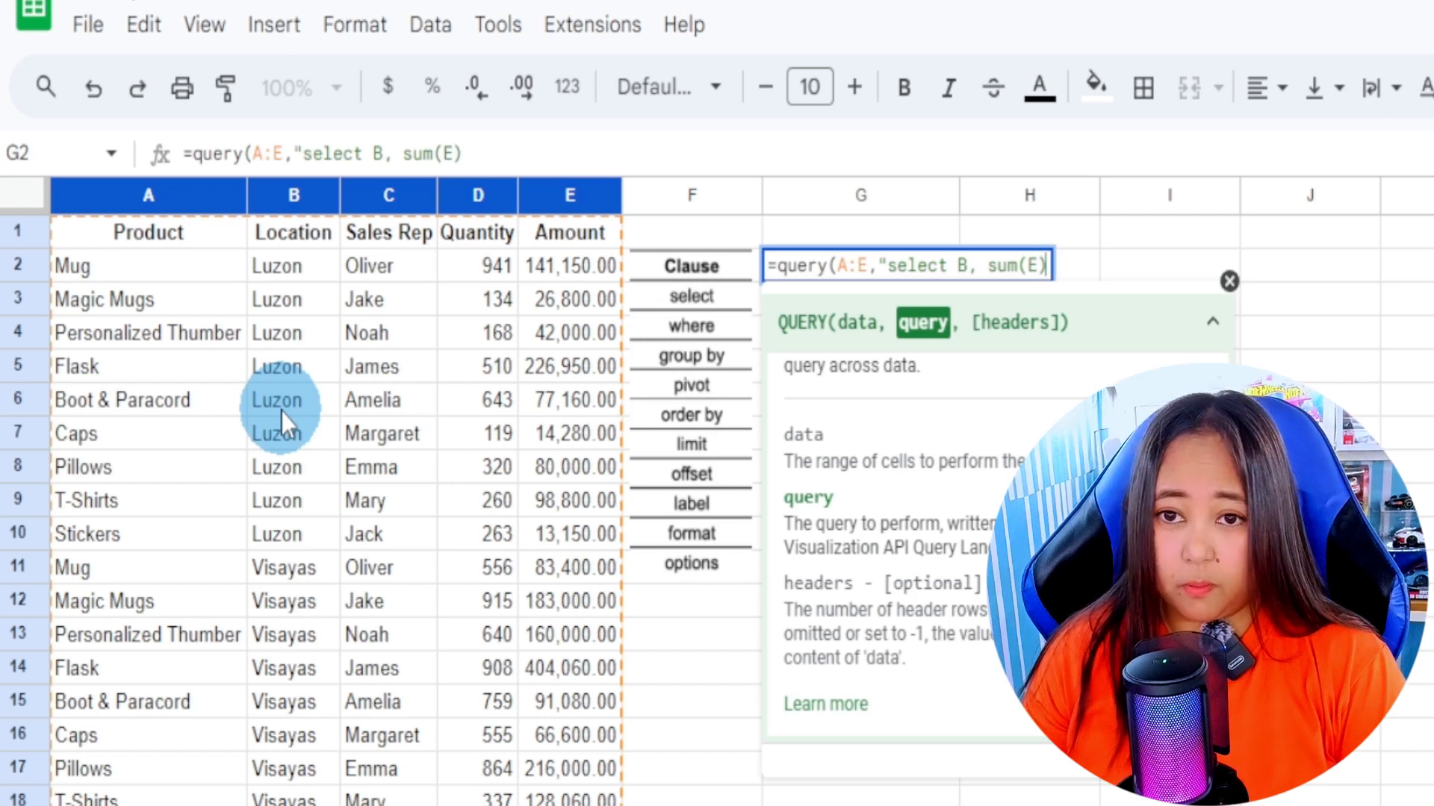
# - Add the clause where A='Mug' to the G2 query string, with Mug enclosed in single quotes
pyautogui.write('wher')
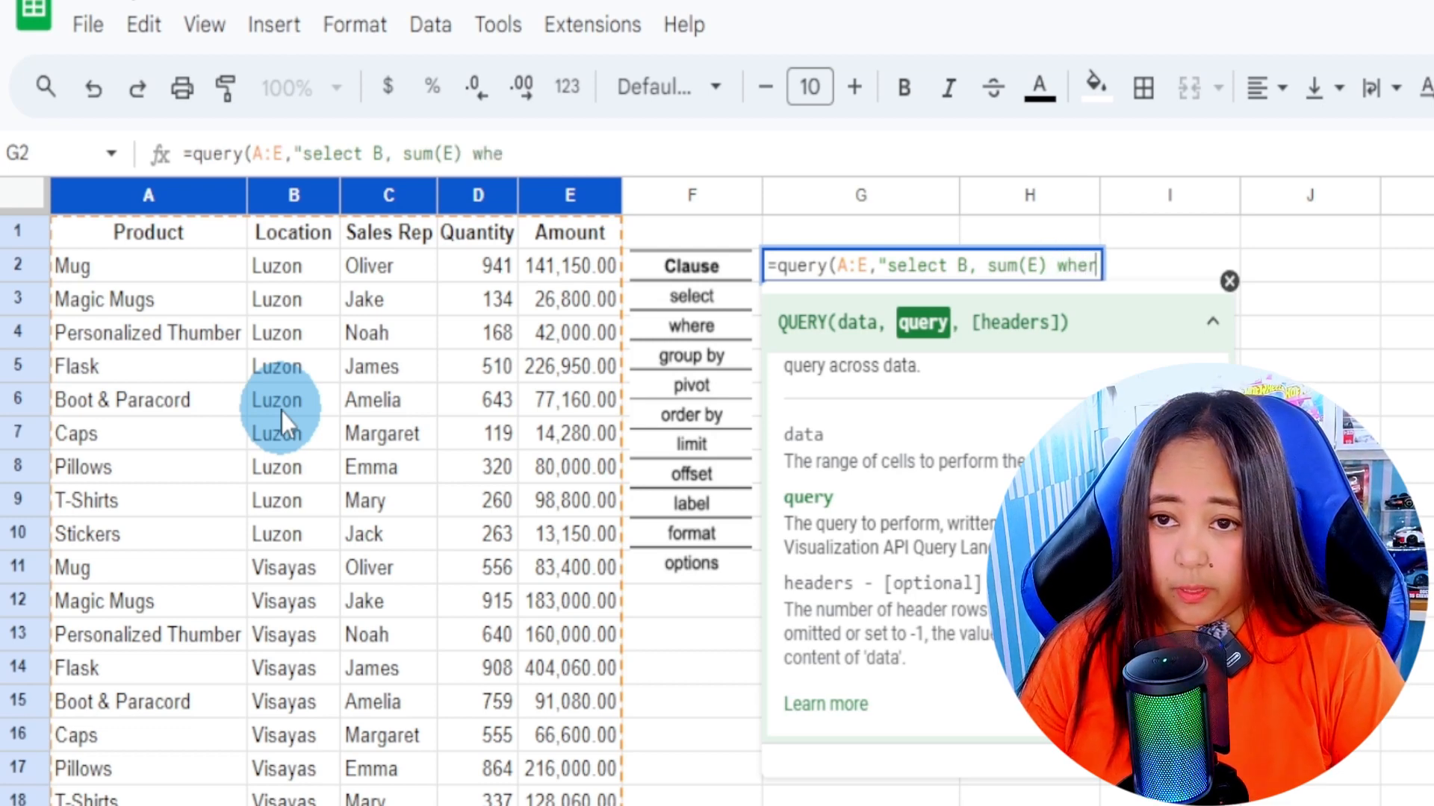
pyautogui.write('e A')
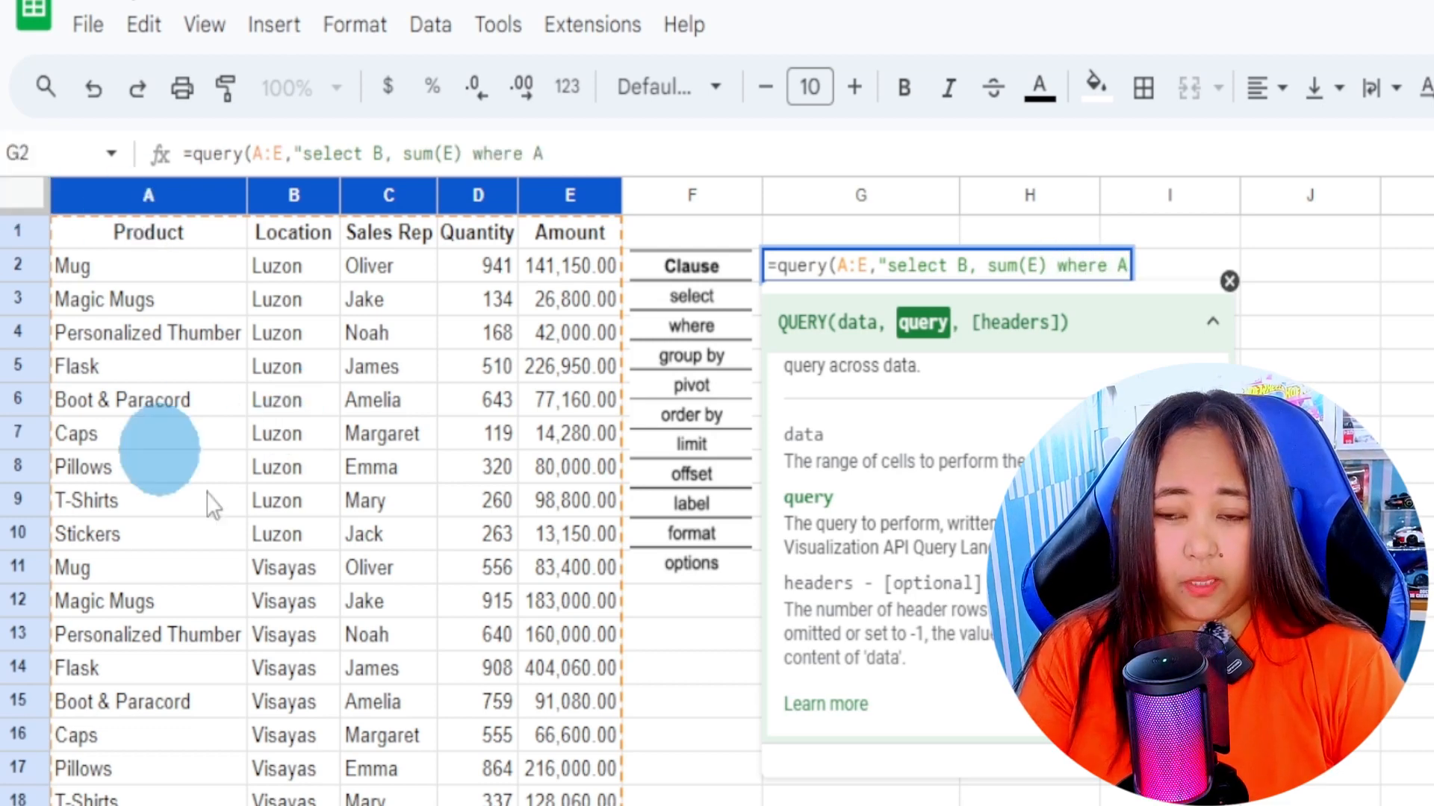
pyautogui.write('=')
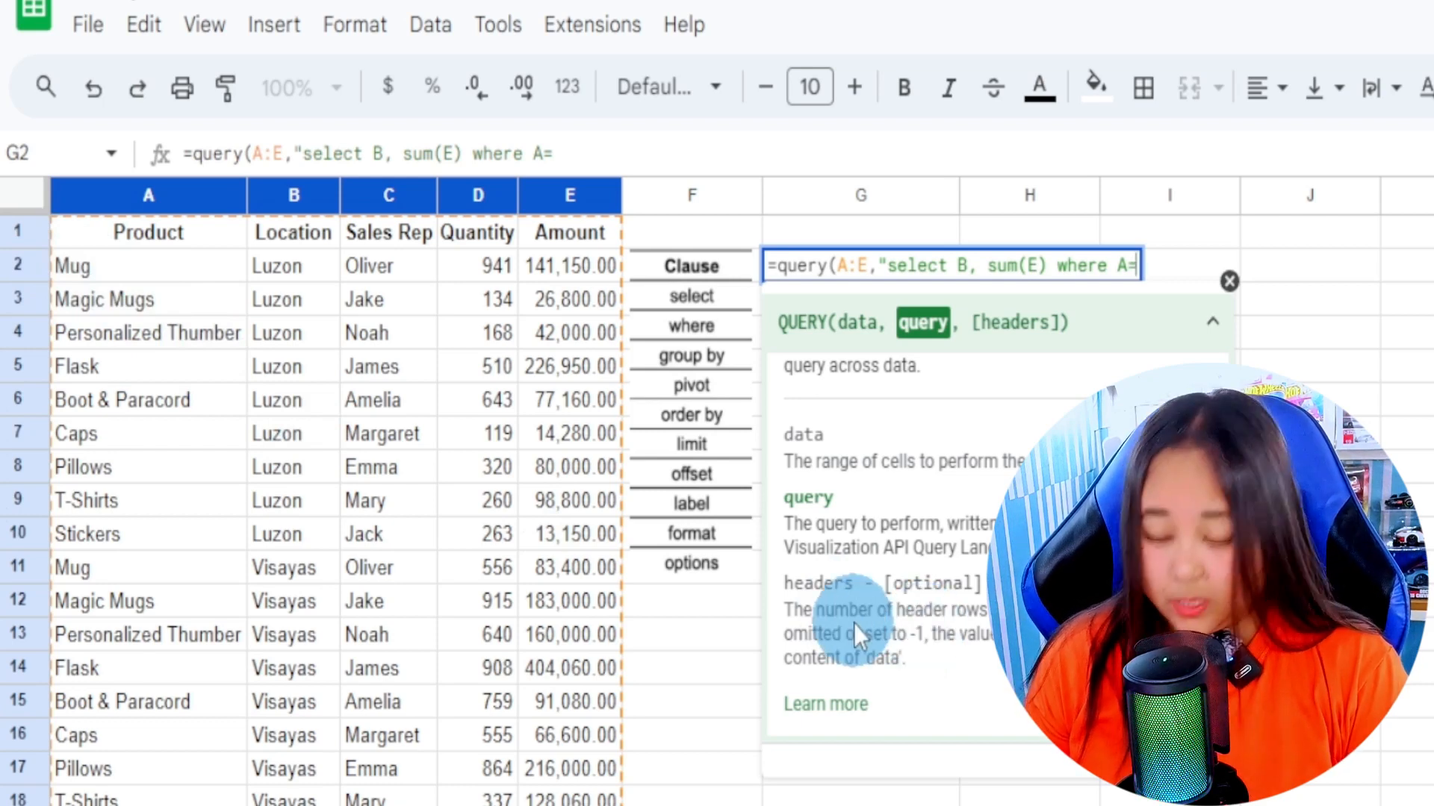
pyautogui.write("'")
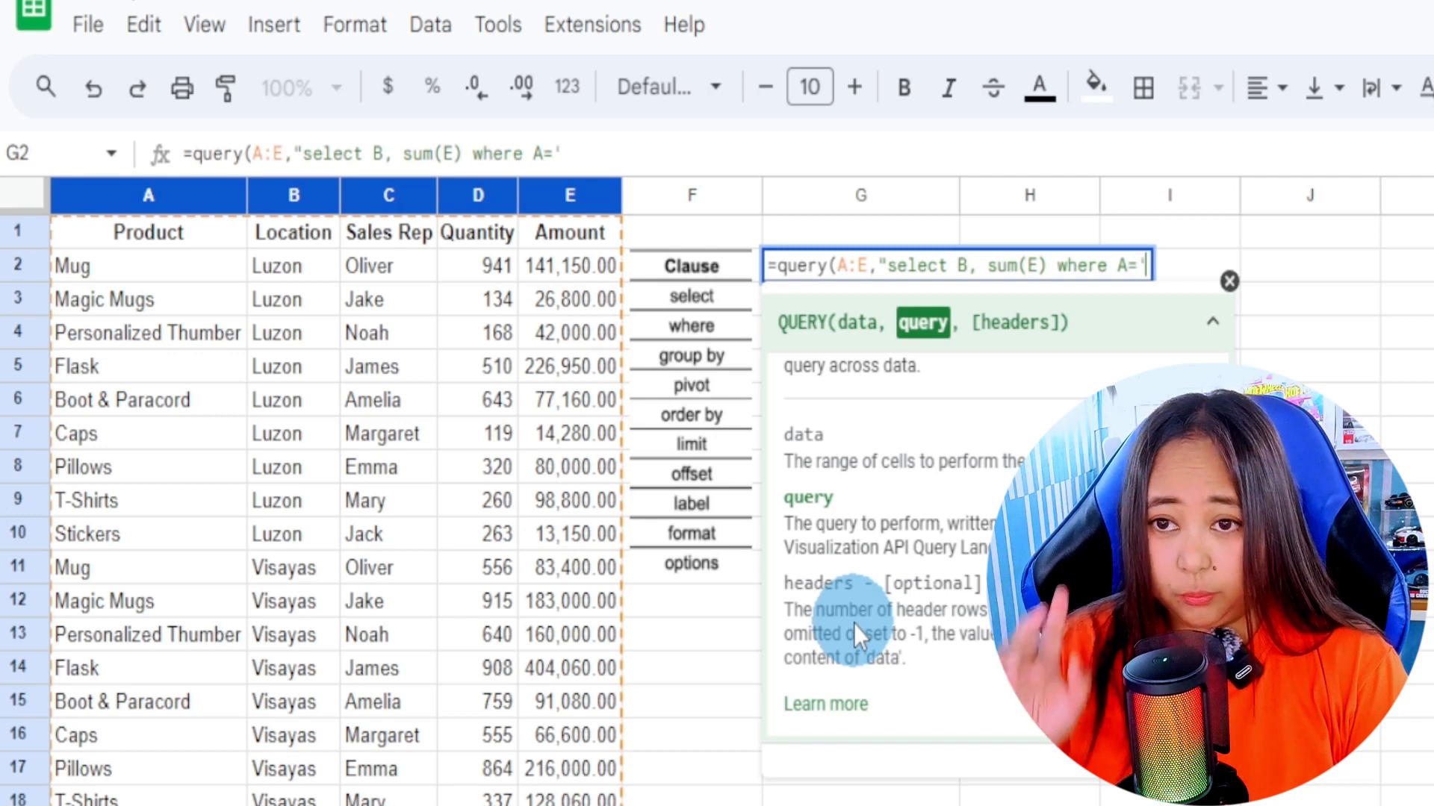
pyautogui.write('Mug"')
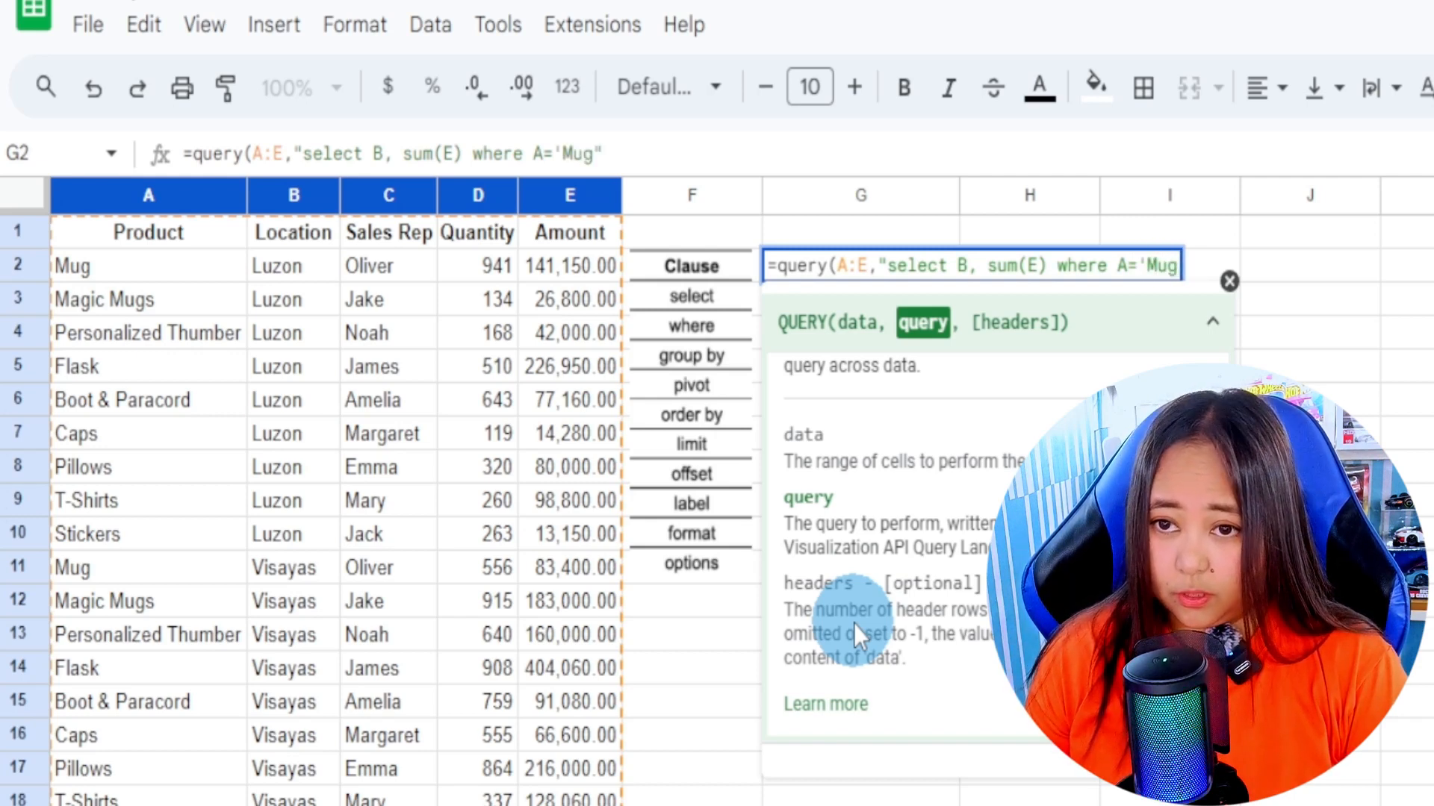
pyautogui.press('BackSpace')
pyautogui.write("' ")
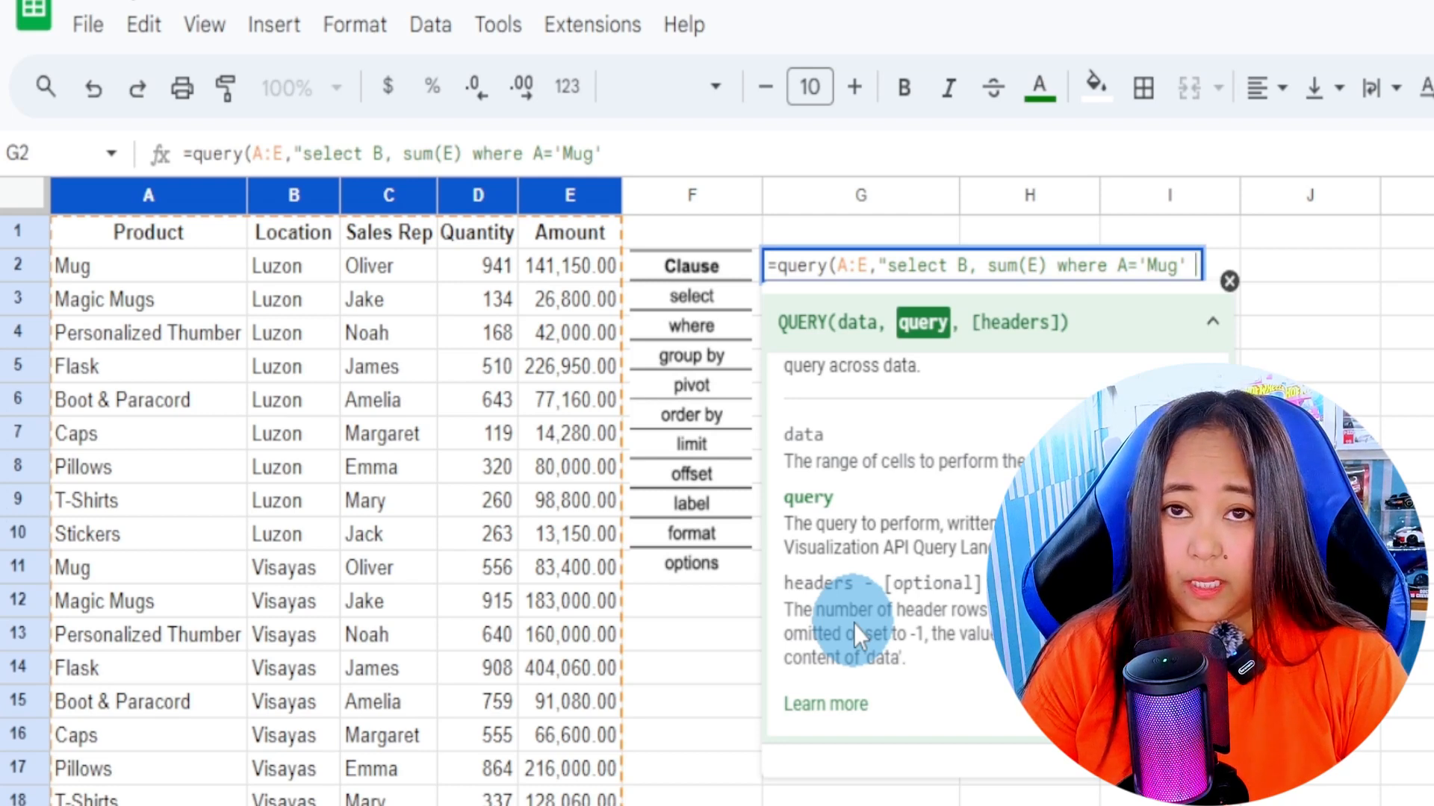
# - Finish the query string in G2 with "group by B" and enter the formula
pyautogui.write('group by')
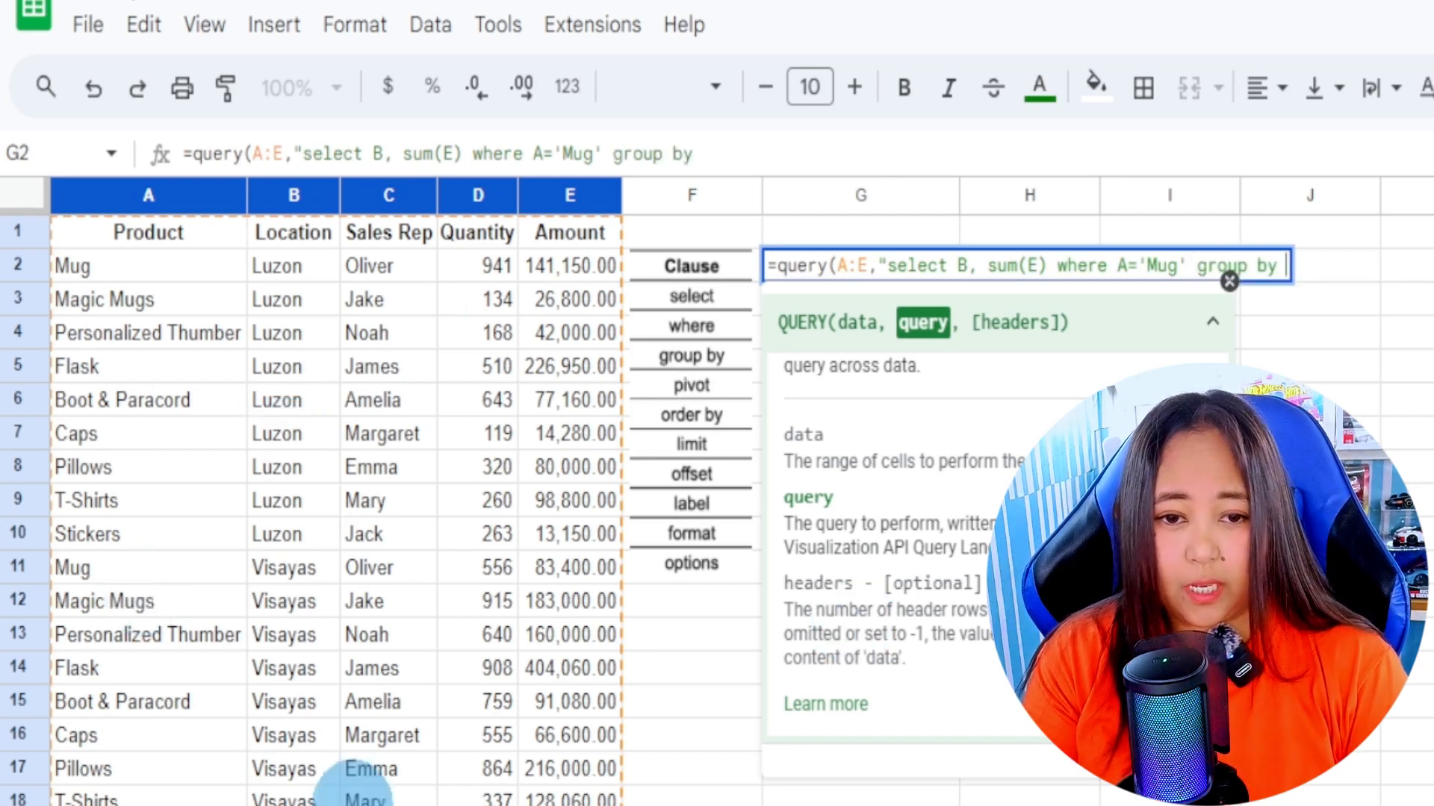
pyautogui.write(' B"')
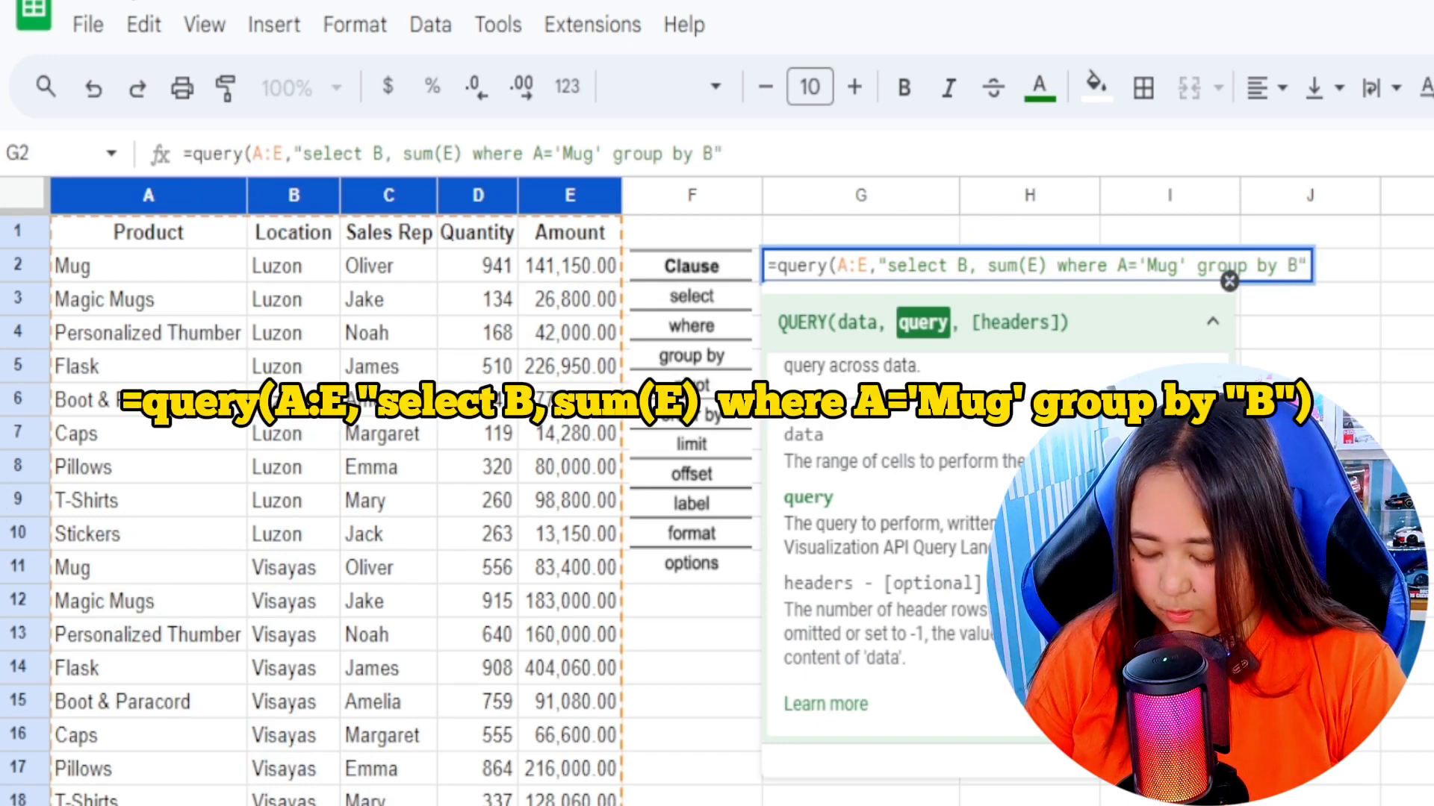
pyautogui.write(')')
pyautogui.press('Return')
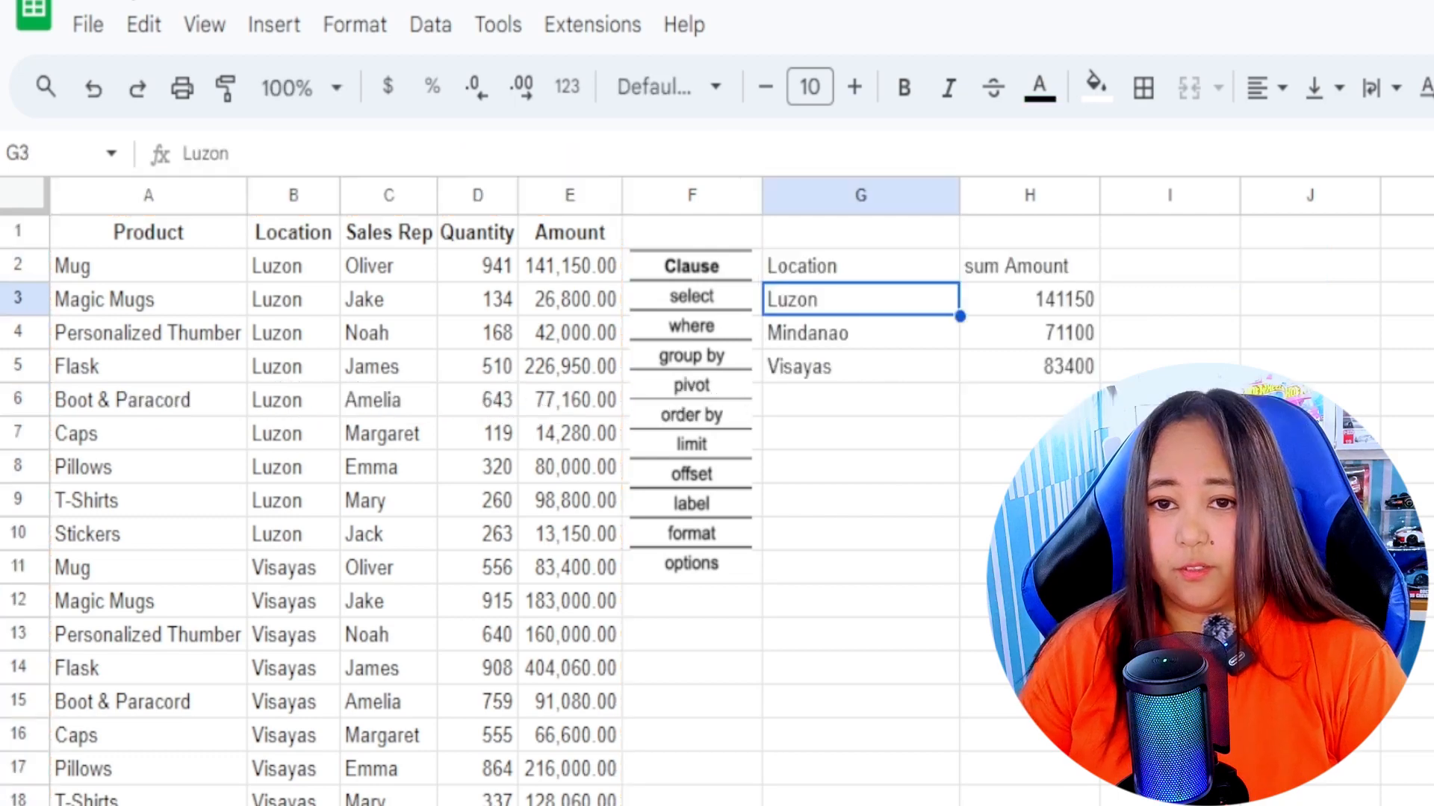
# - Compare the summed amounts per location in the result with the Mug rows for Luzon, Visayas and Mindanao in the source data
pyautogui.click(863, 267)
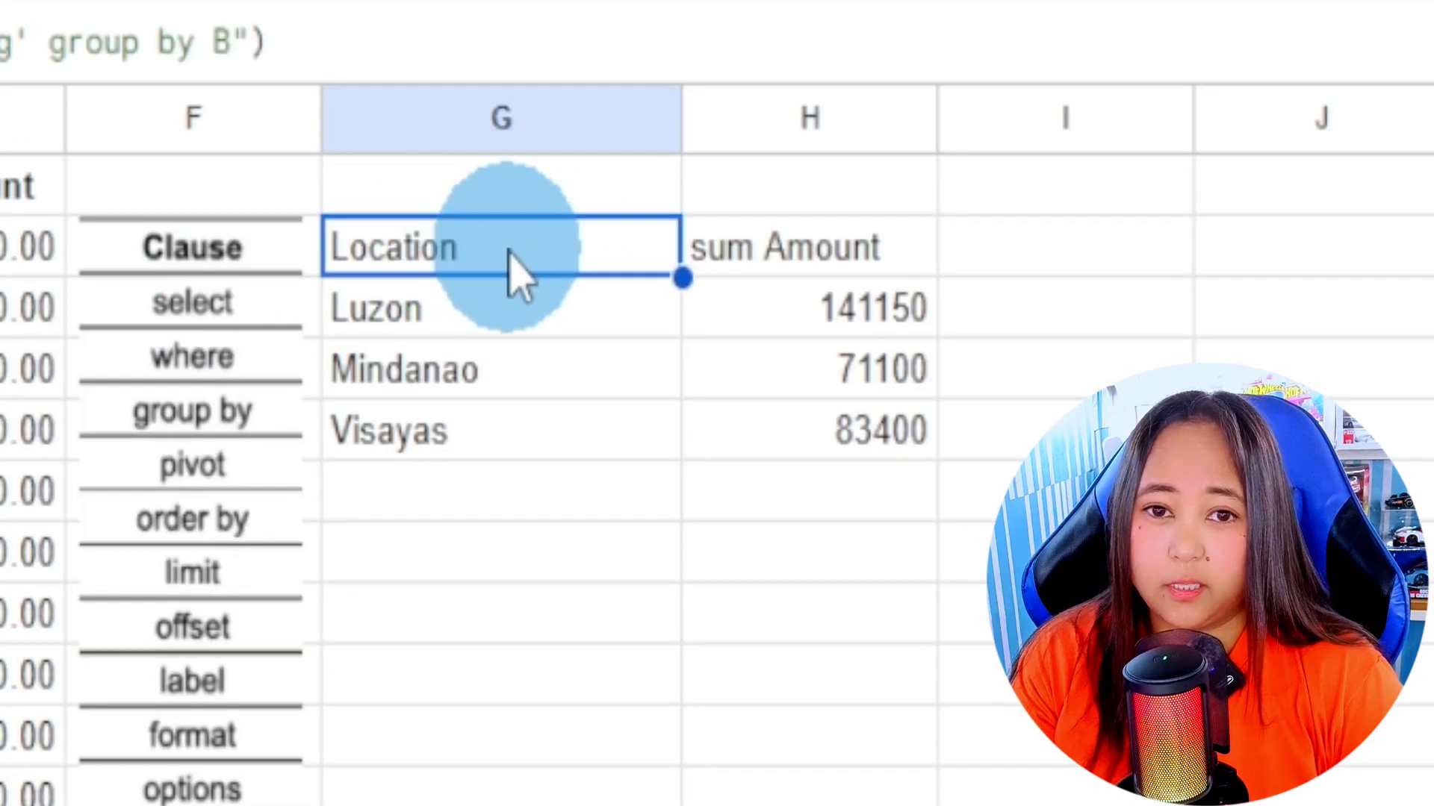
pyautogui.click(509, 308)
pyautogui.click(134, 190)
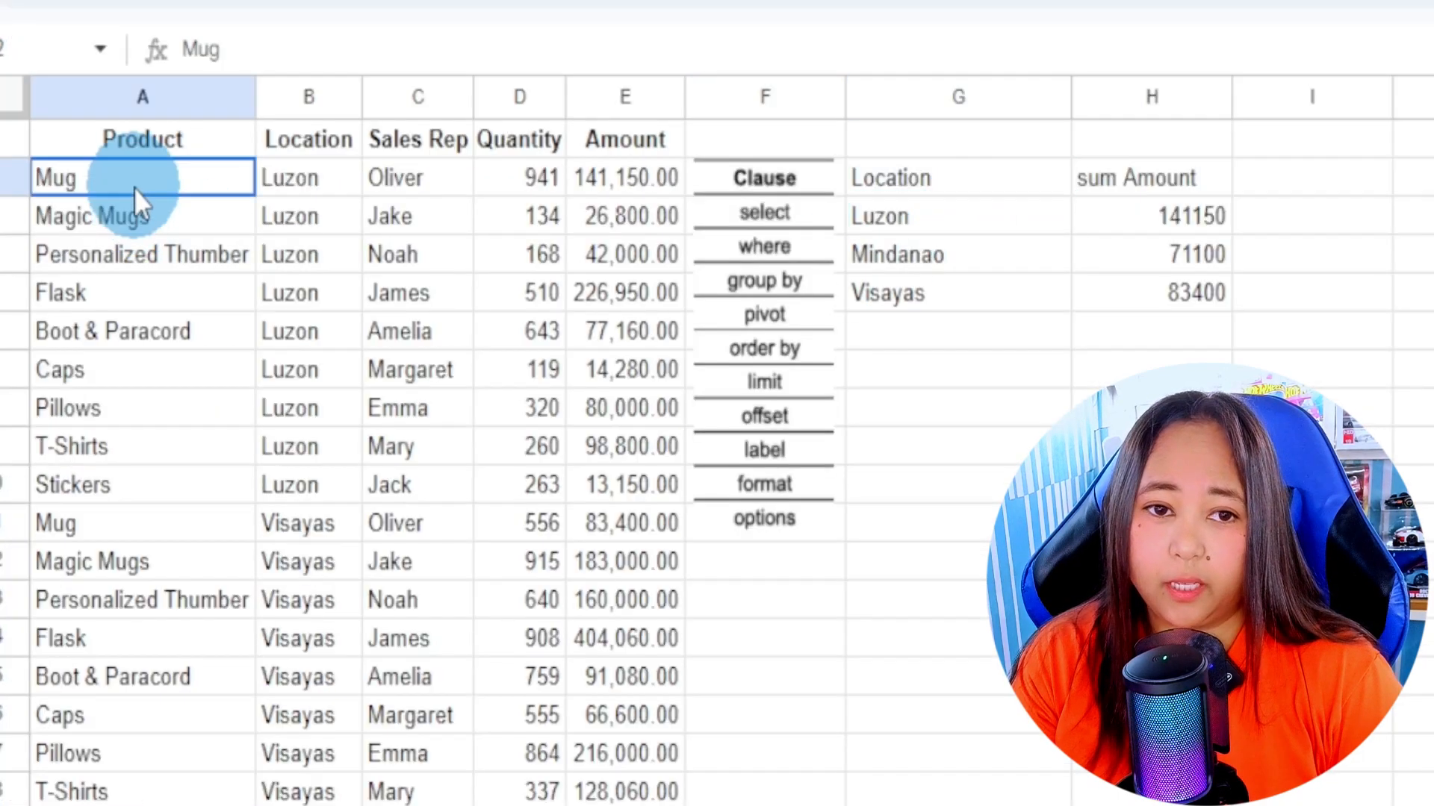
pyautogui.click(298, 183)
pyautogui.click(670, 181)
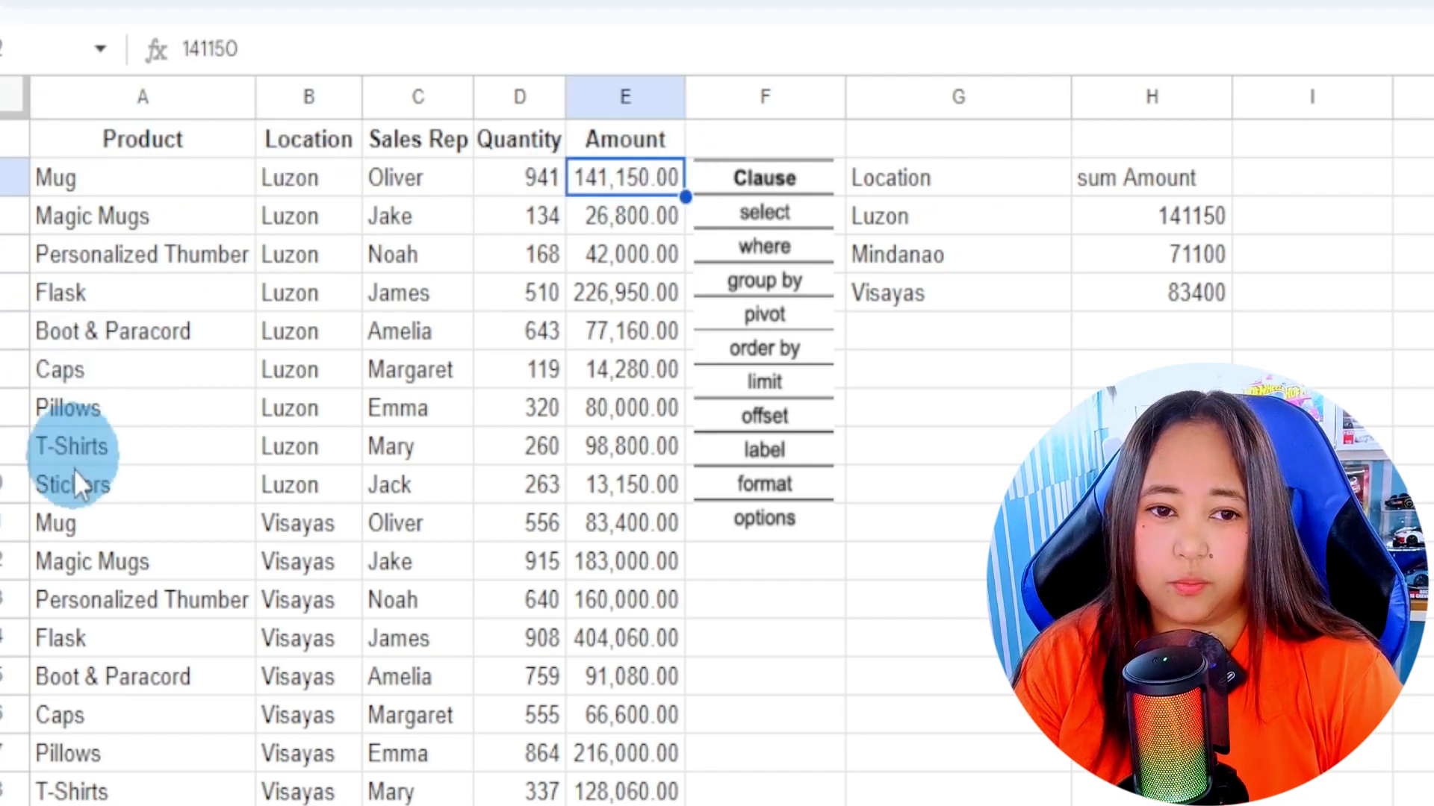
pyautogui.click(440, 533)
pyautogui.click(599, 517)
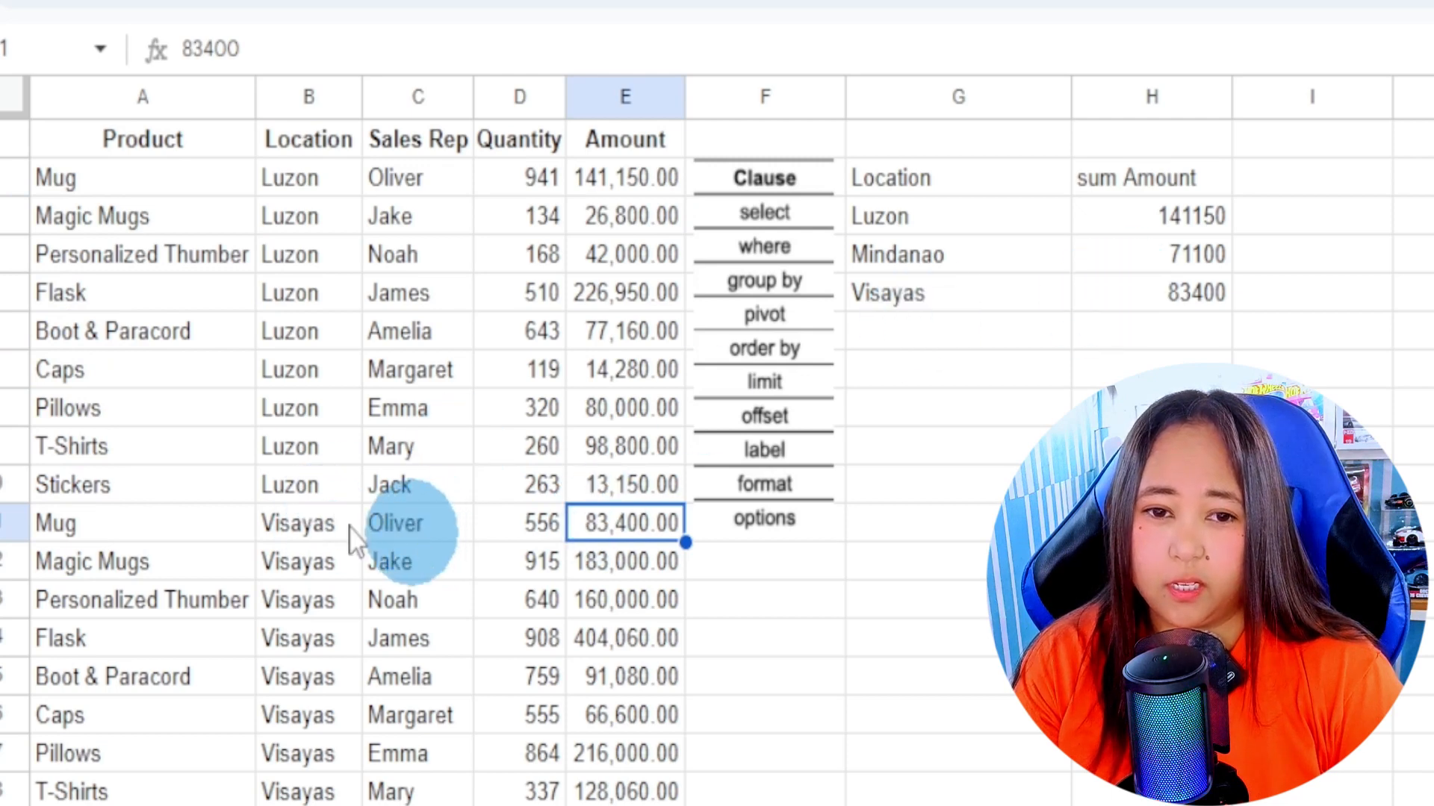
pyautogui.moveTo(186, 524); pyautogui.dragTo(665, 526)
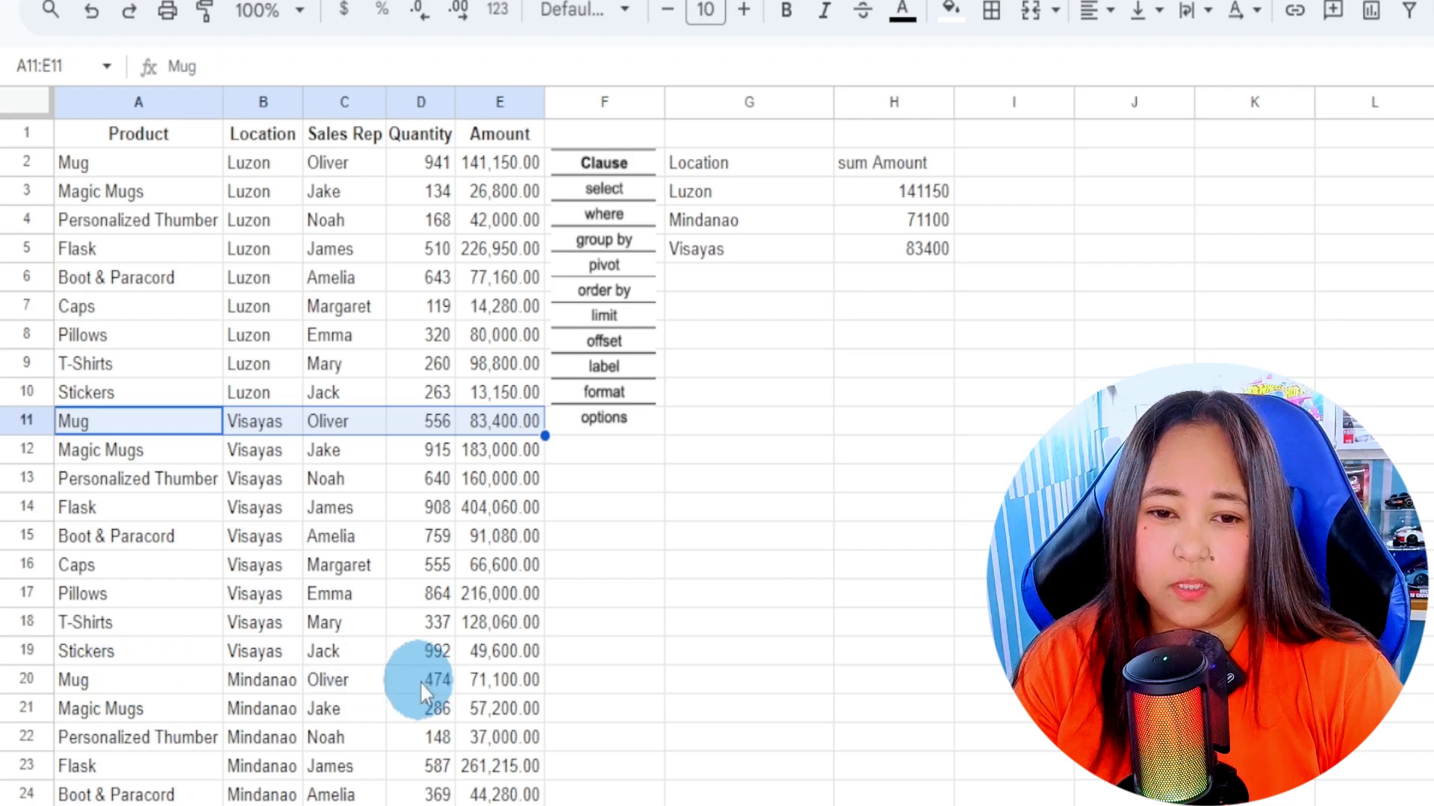
pyautogui.click(487, 683)
pyautogui.click(868, 221)
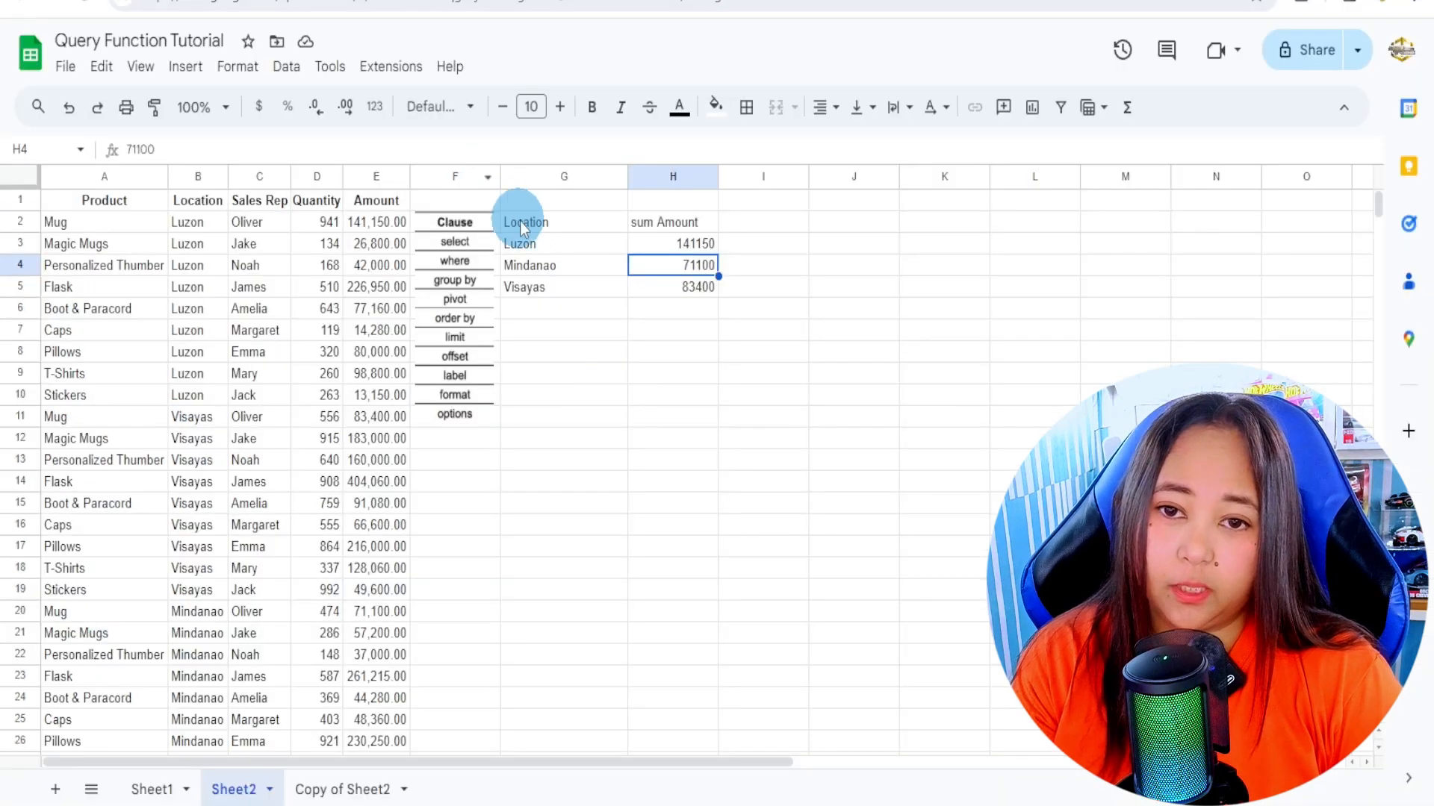
# - Examine the order in which the locations are listed in the query result's Location column
pyautogui.click(522, 222)
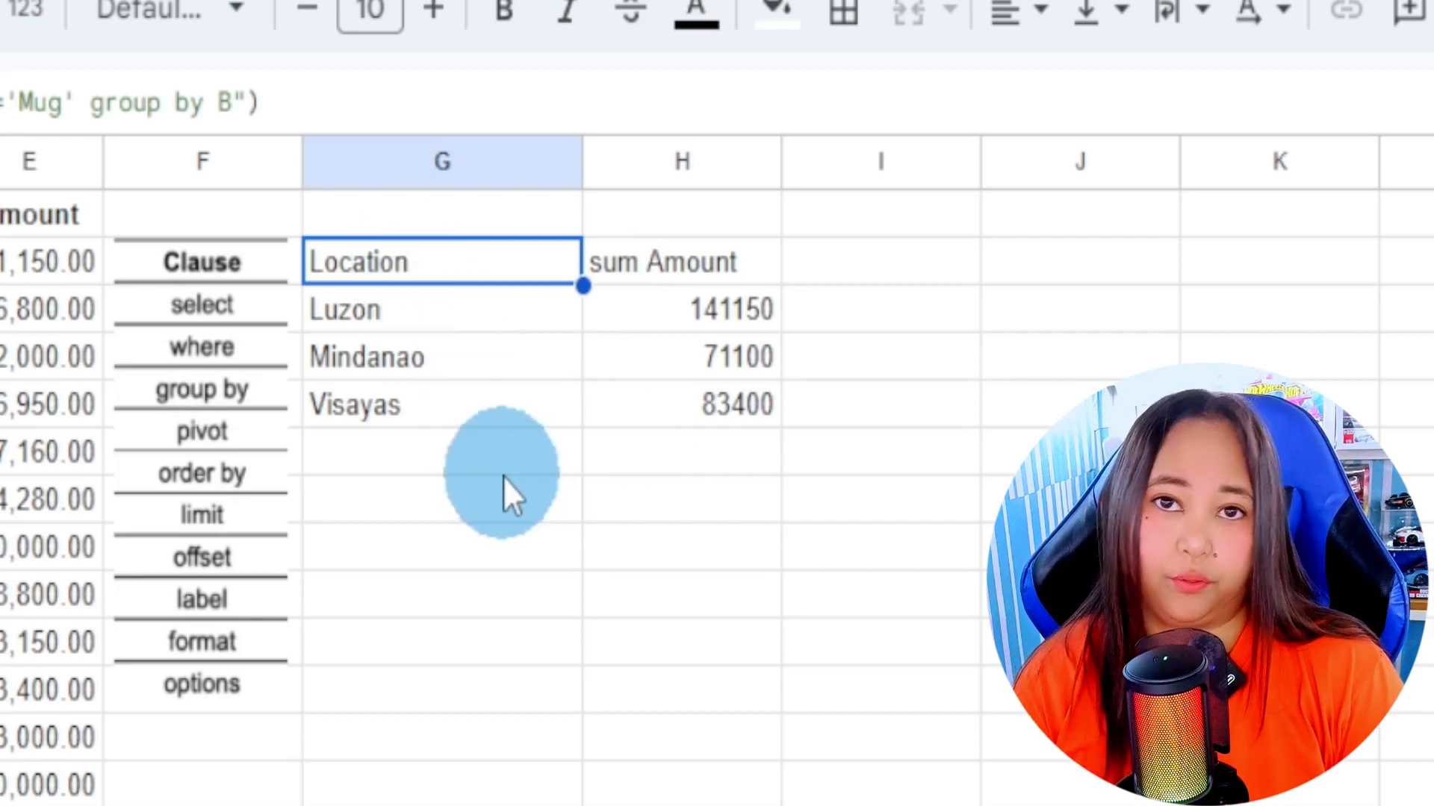
pyautogui.click(345, 310)
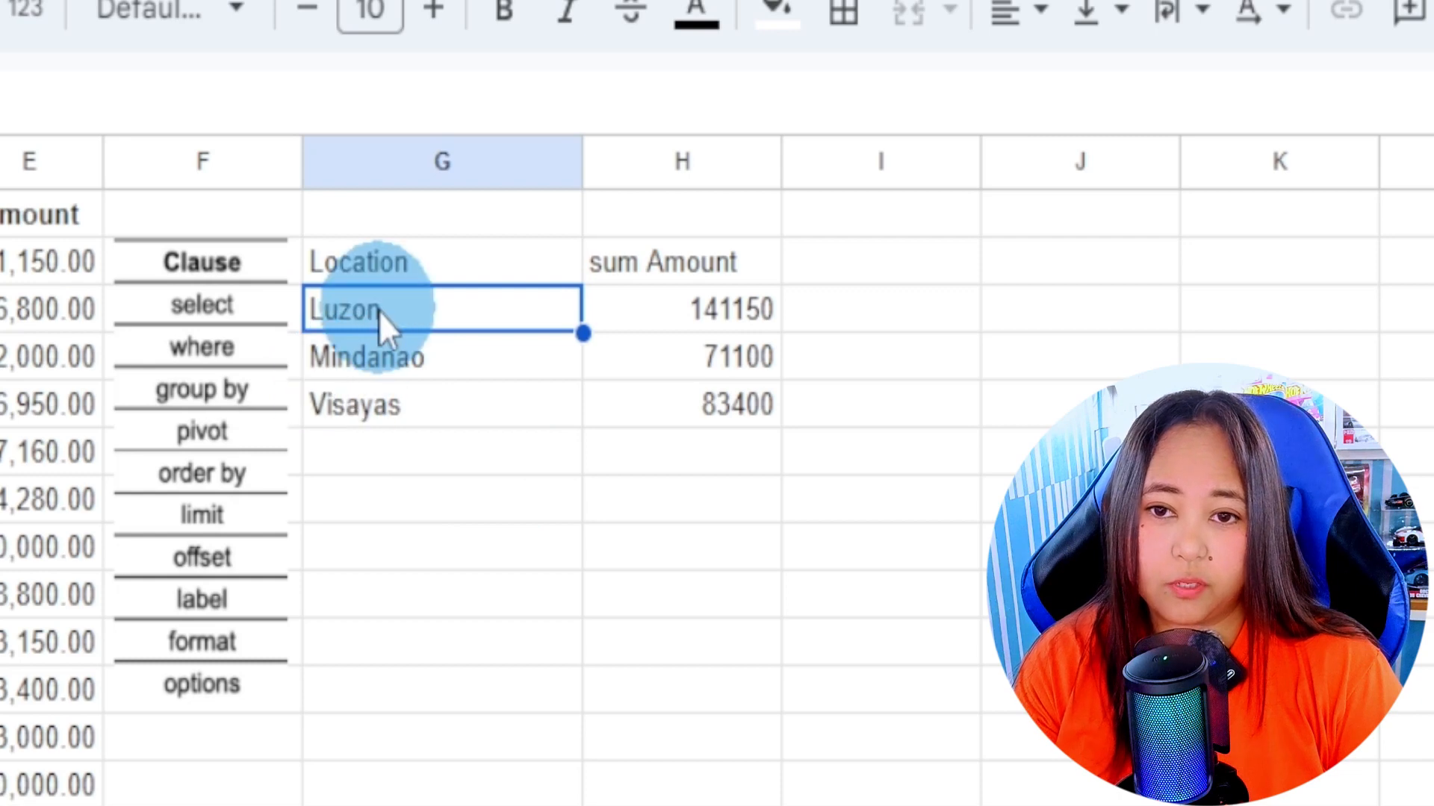
pyautogui.click(374, 407)
pyautogui.click(422, 312)
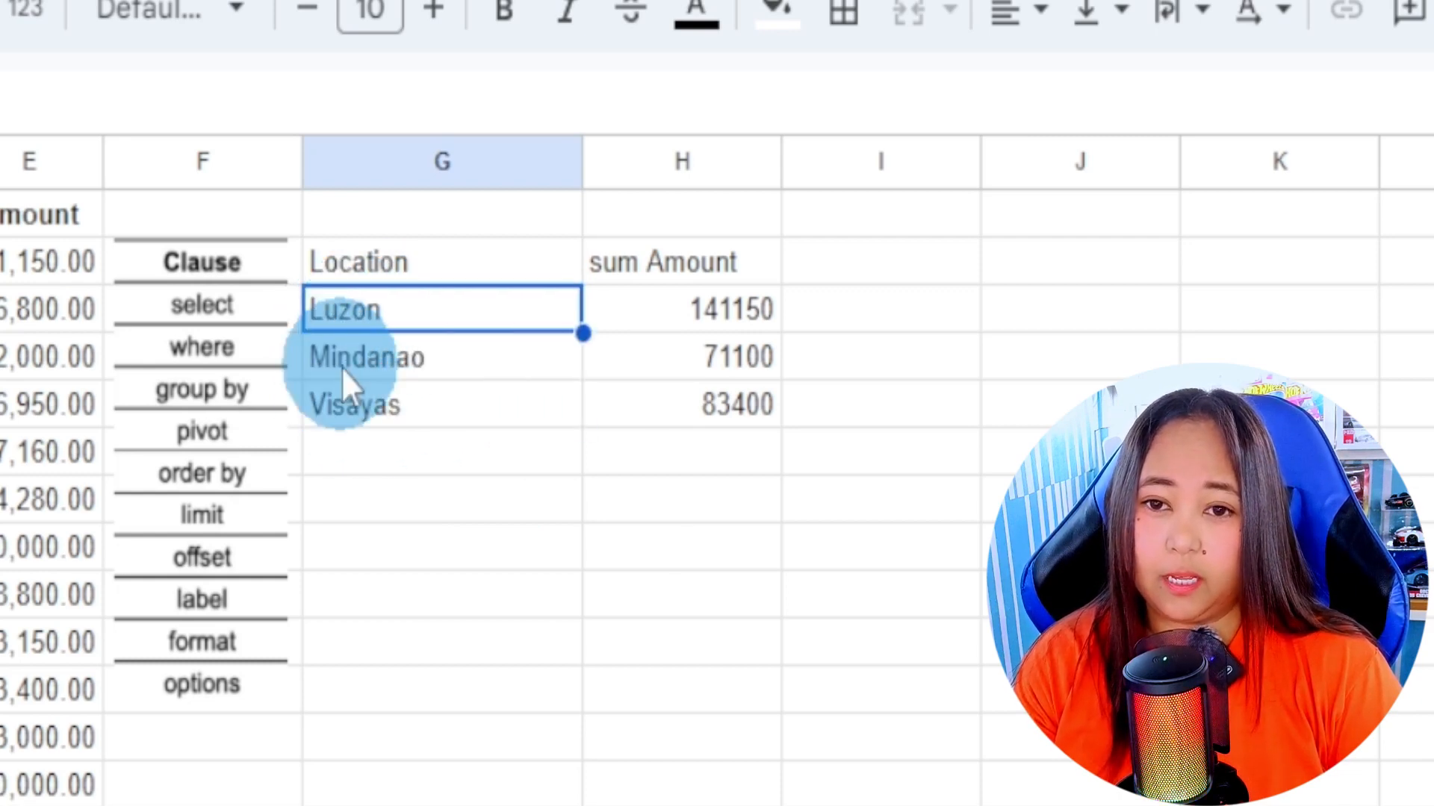
pyautogui.click(422, 502)
pyautogui.click(422, 310)
pyautogui.click(441, 401)
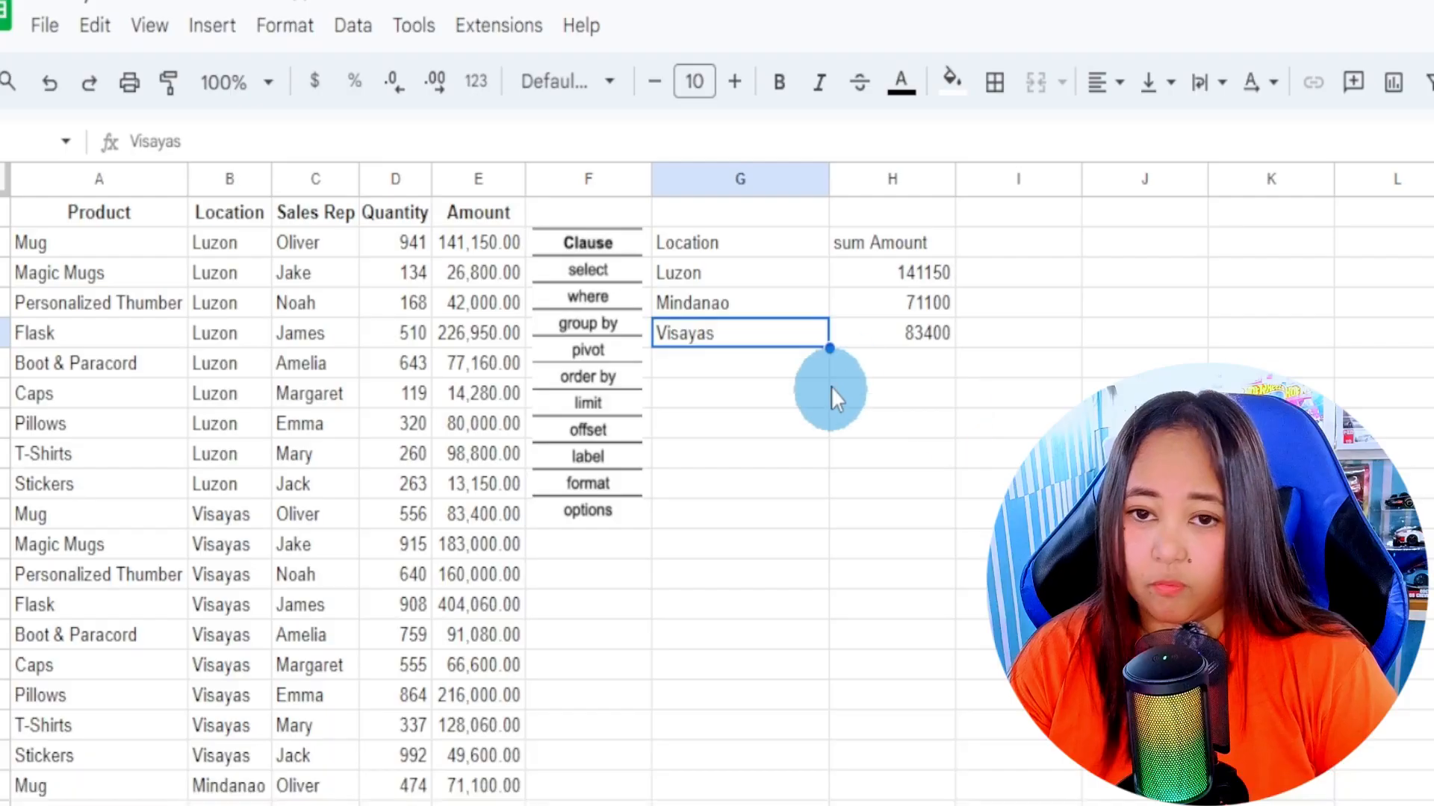
# - Append "order by sum(E) desc" after "group by B" in the G2 query string and enter the formula
pyautogui.click(760, 248)
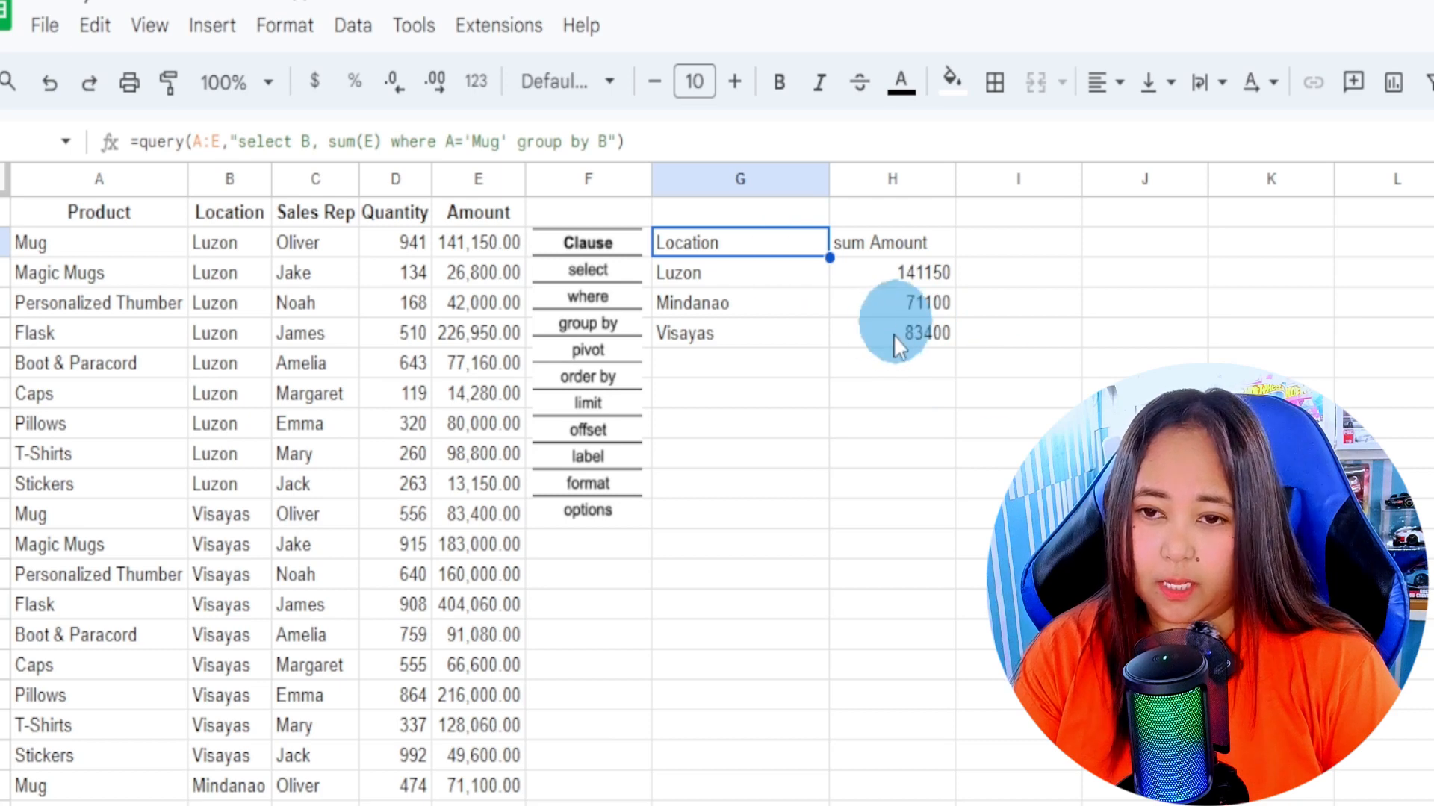
pyautogui.doubleClick(736, 241)
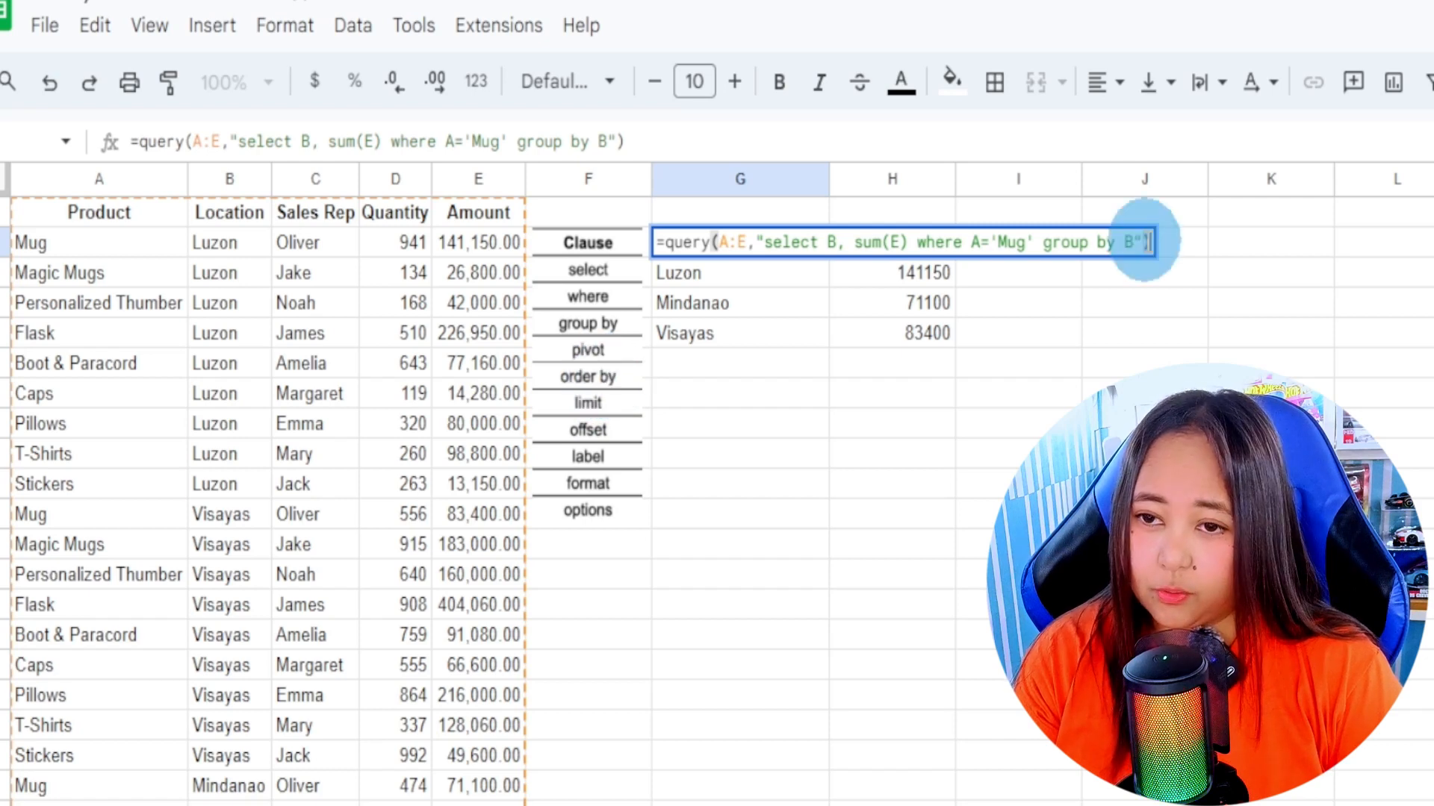
pyautogui.click(1129, 241)
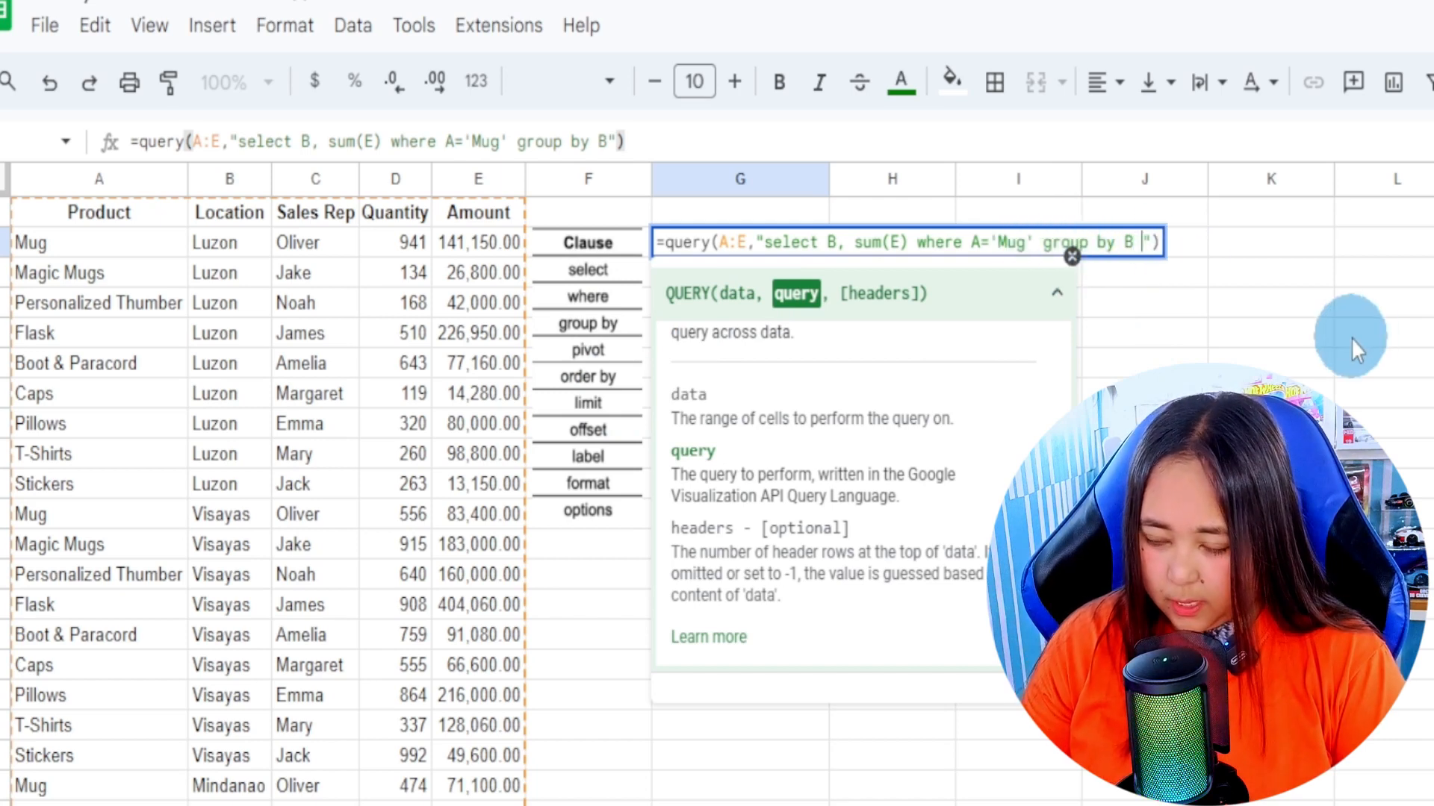
pyautogui.write('order by')
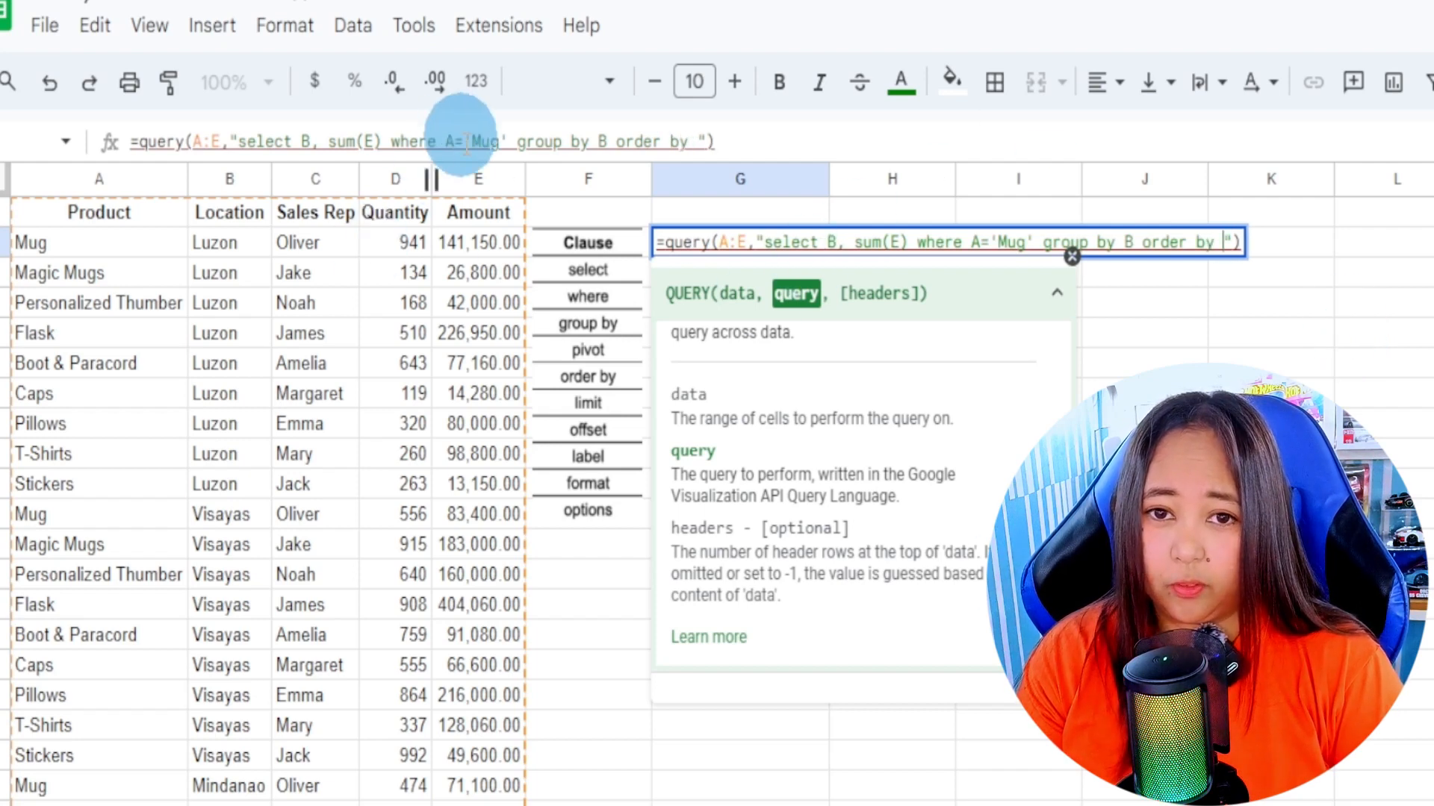
pyautogui.write(' sum(')
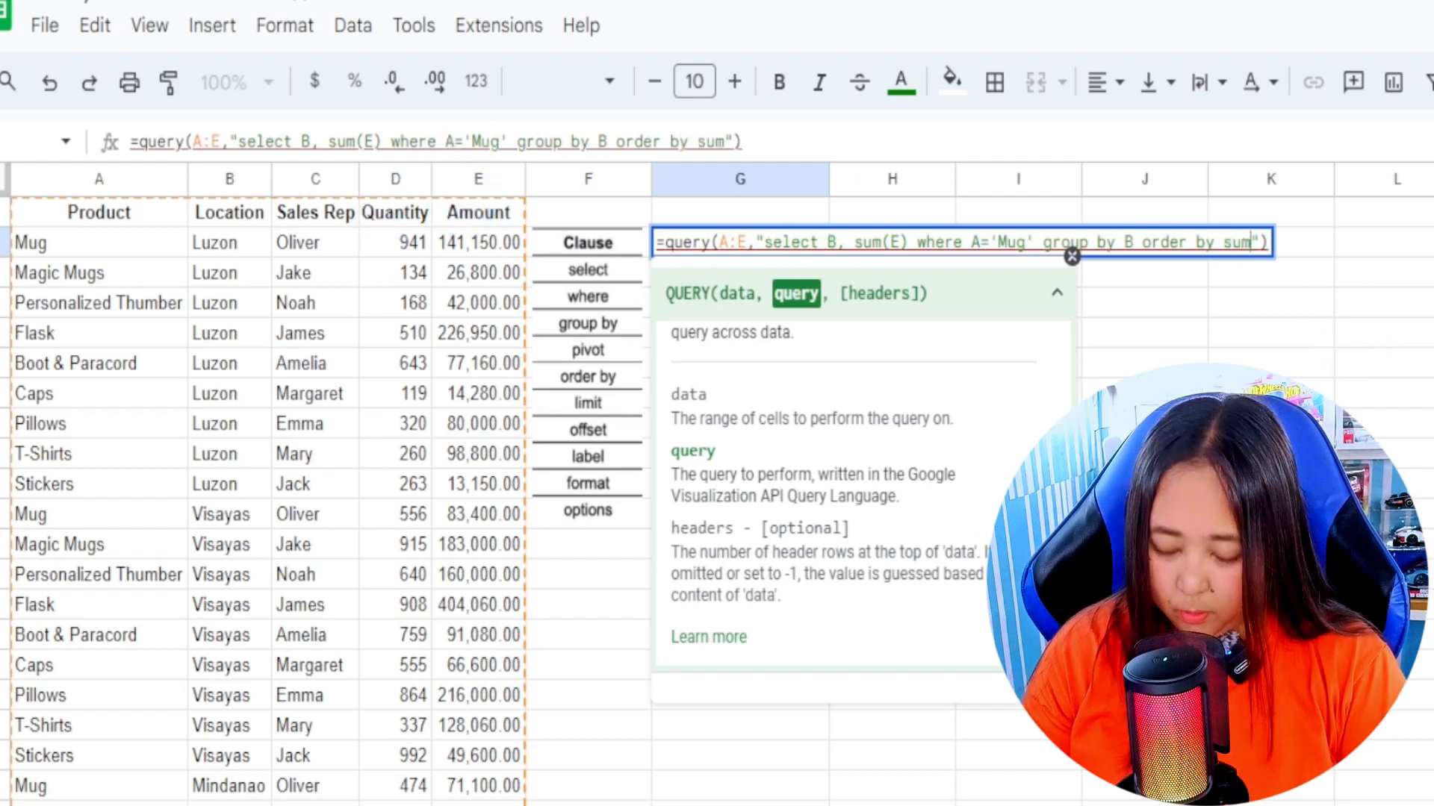
pyautogui.write('E)')
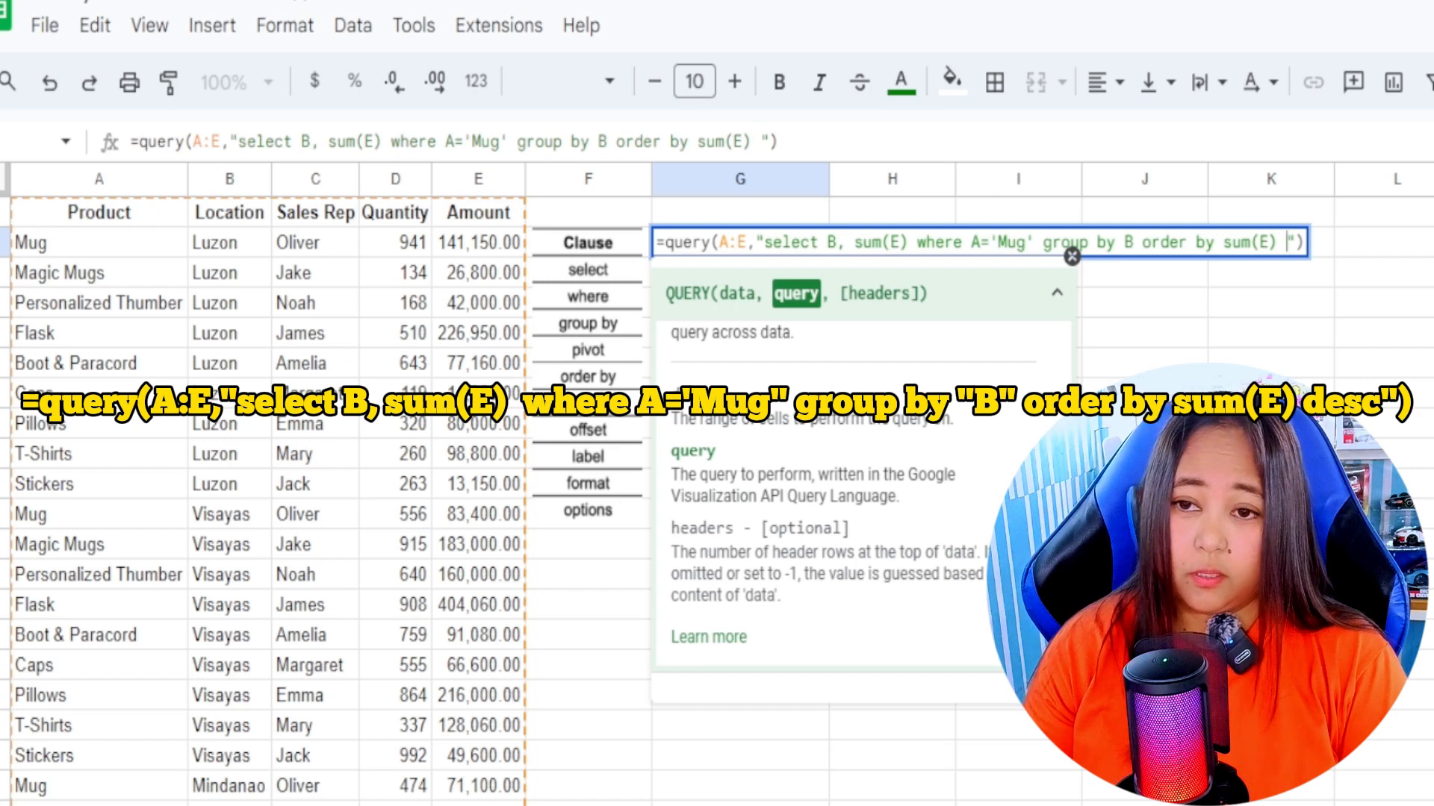
pyautogui.write(' desc')
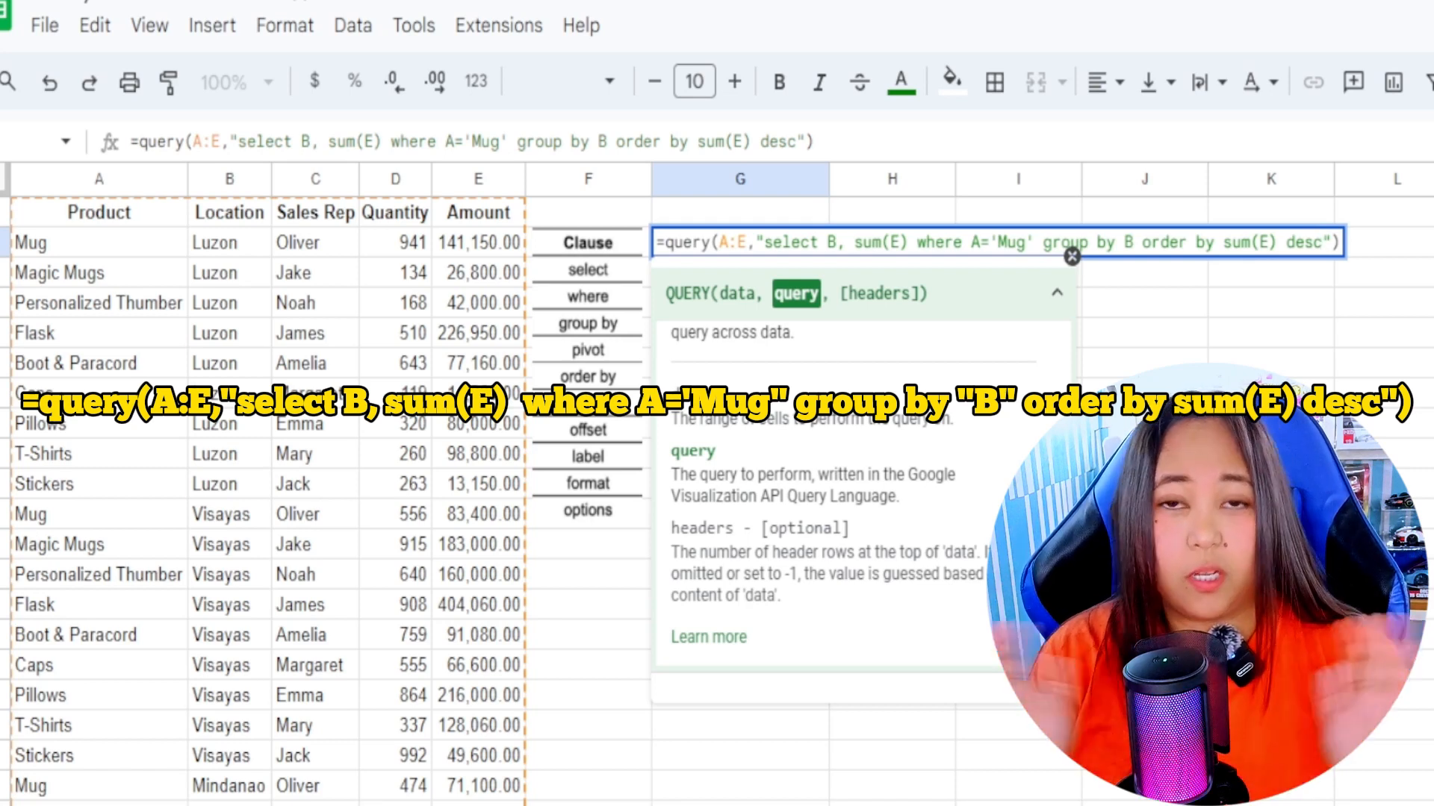
pyautogui.press('Return')
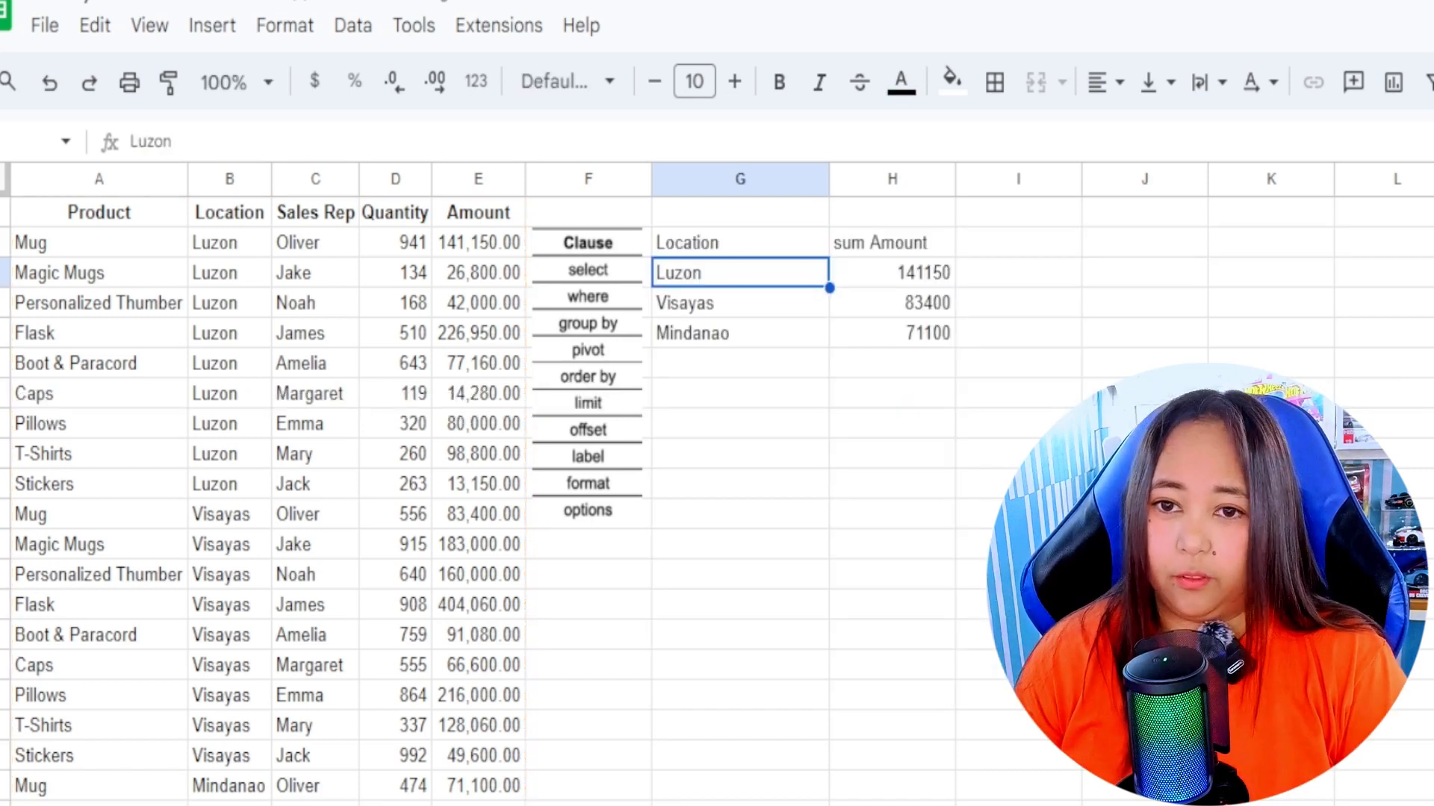
# - Examine the order of the summed amounts in the query result's sum Amount column
pyautogui.click(864, 365)
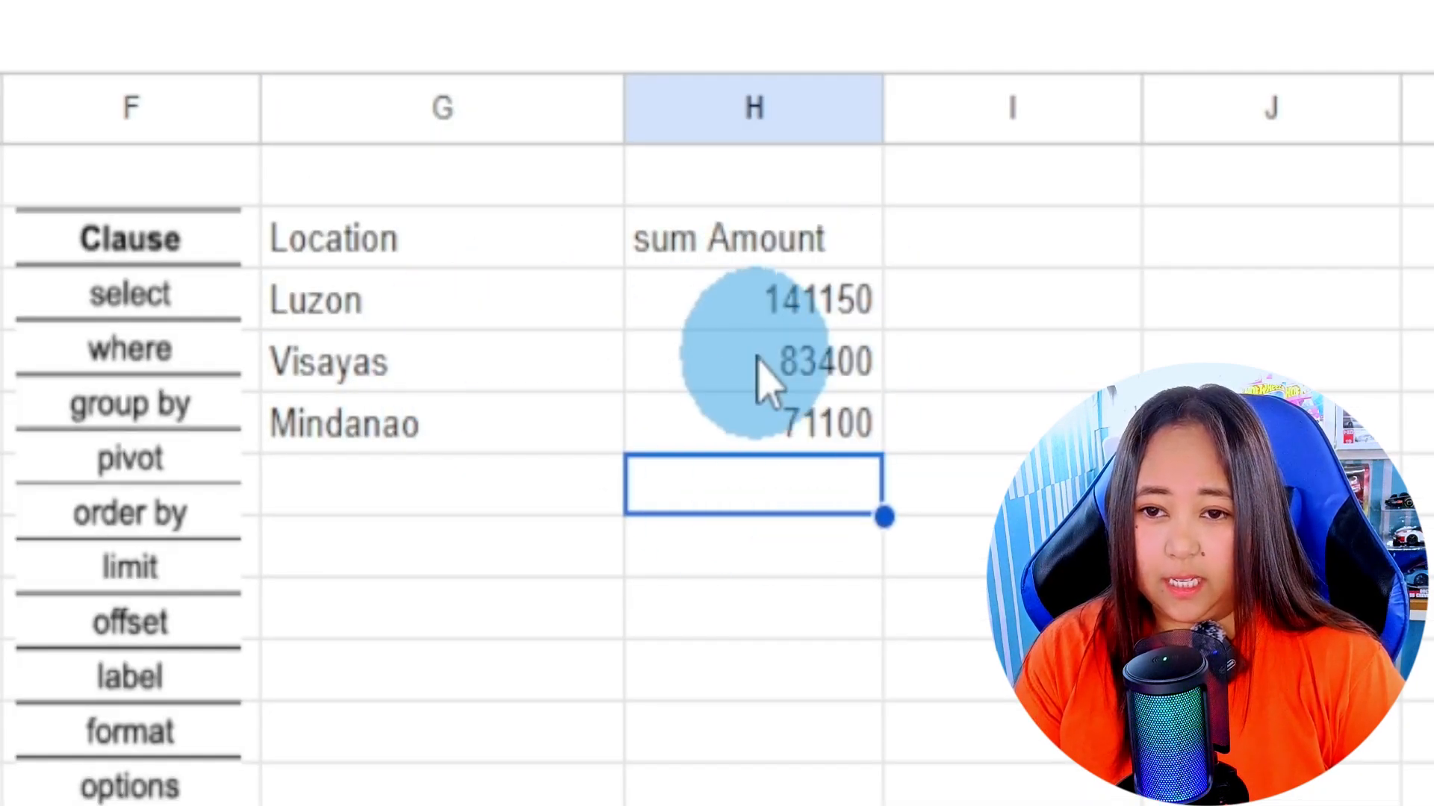
pyautogui.click(668, 437)
pyautogui.click(692, 374)
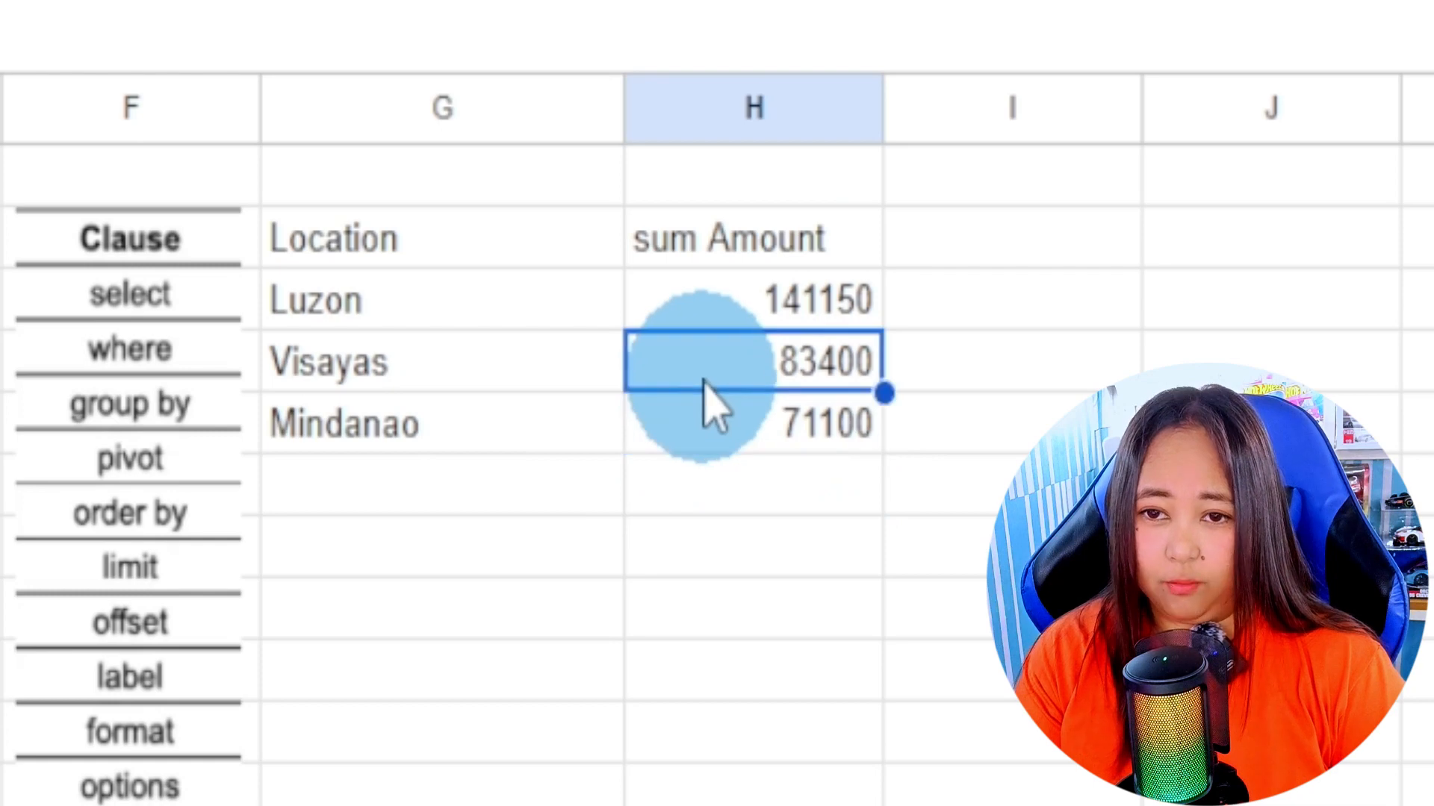
pyautogui.click(760, 427)
pyautogui.moveTo(687, 306); pyautogui.dragTo(740, 422)
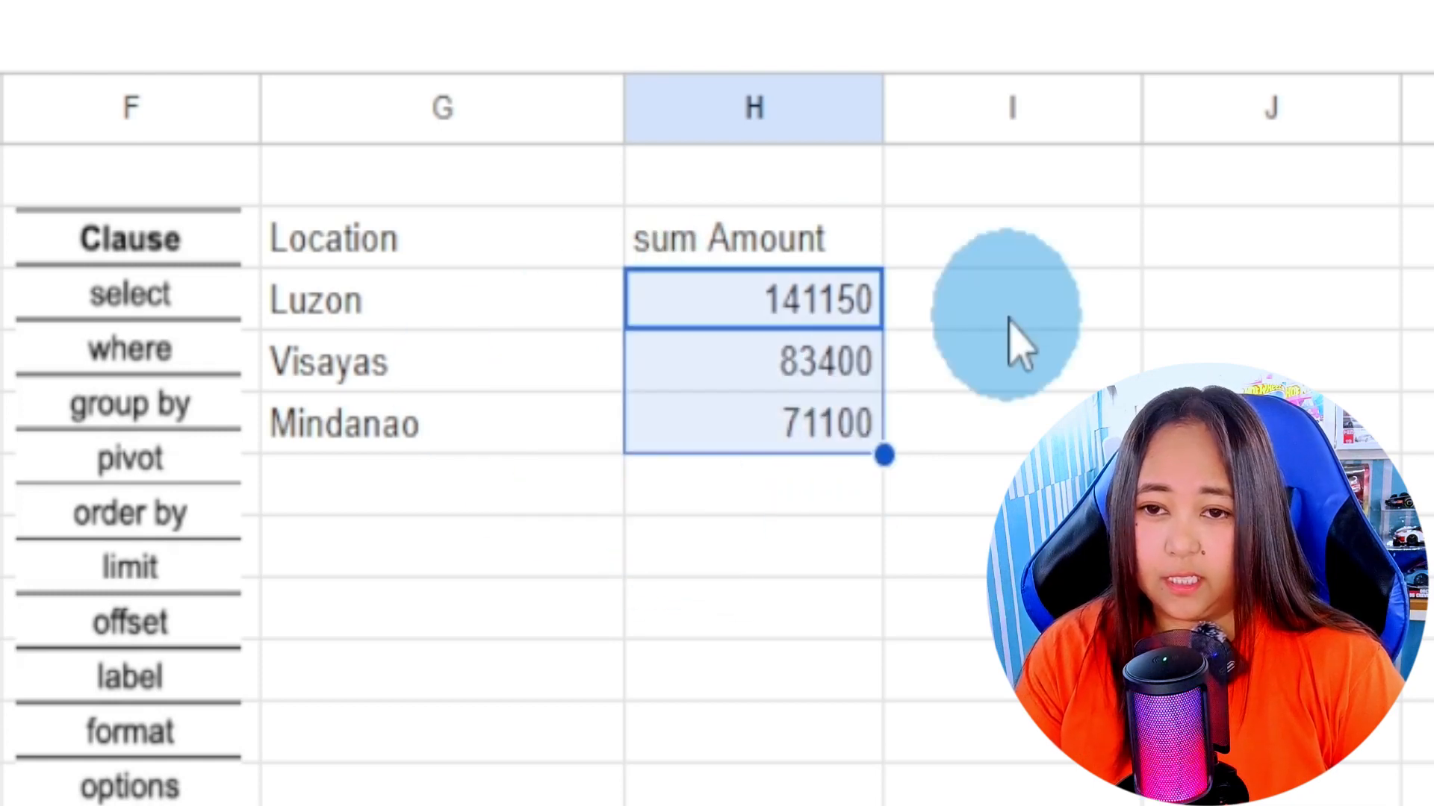
pyautogui.click(1008, 314)
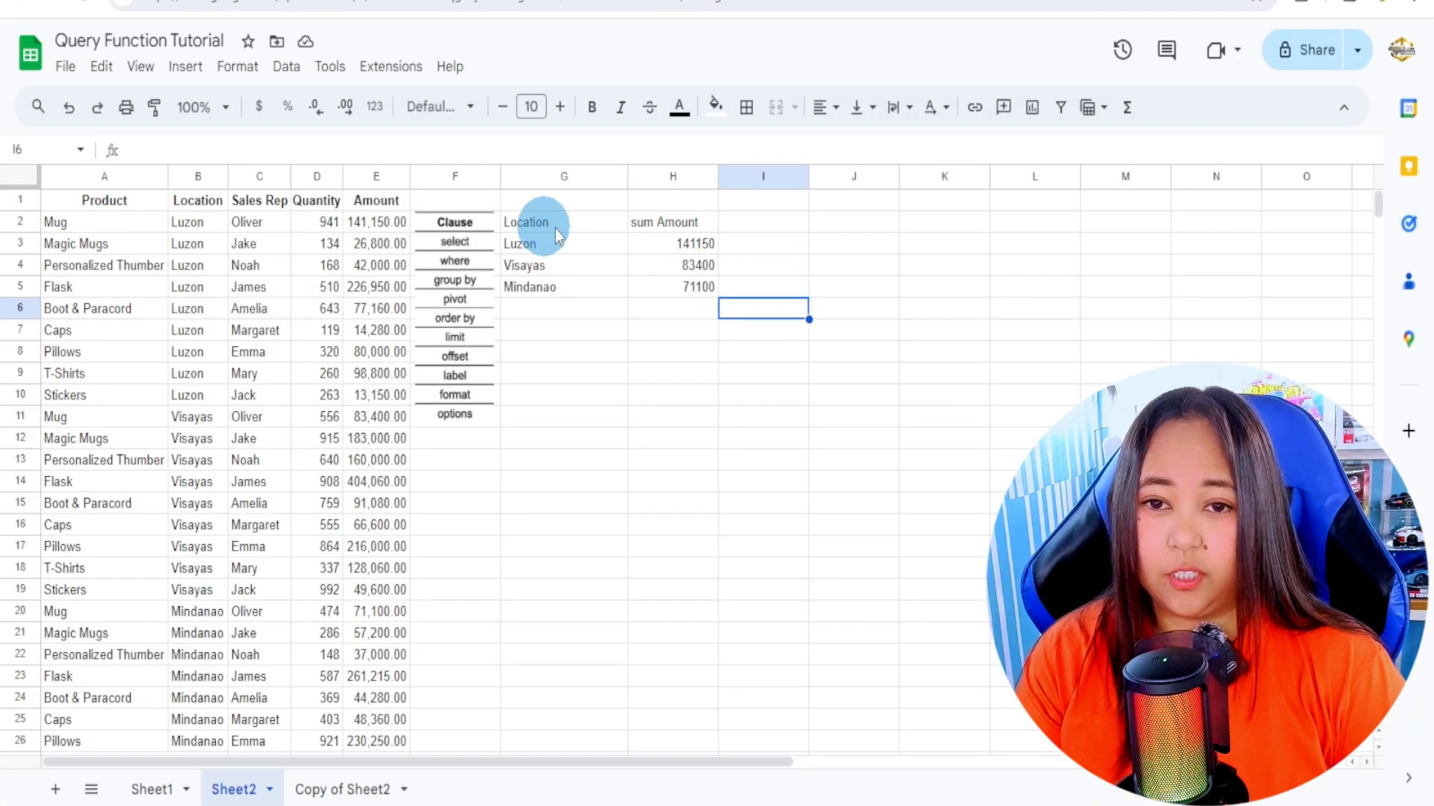
# - Compare the number format of the source Amount column with that of the sum Amount values in the query result
pyautogui.click(564, 223)
pyautogui.doubleClick(561, 219)
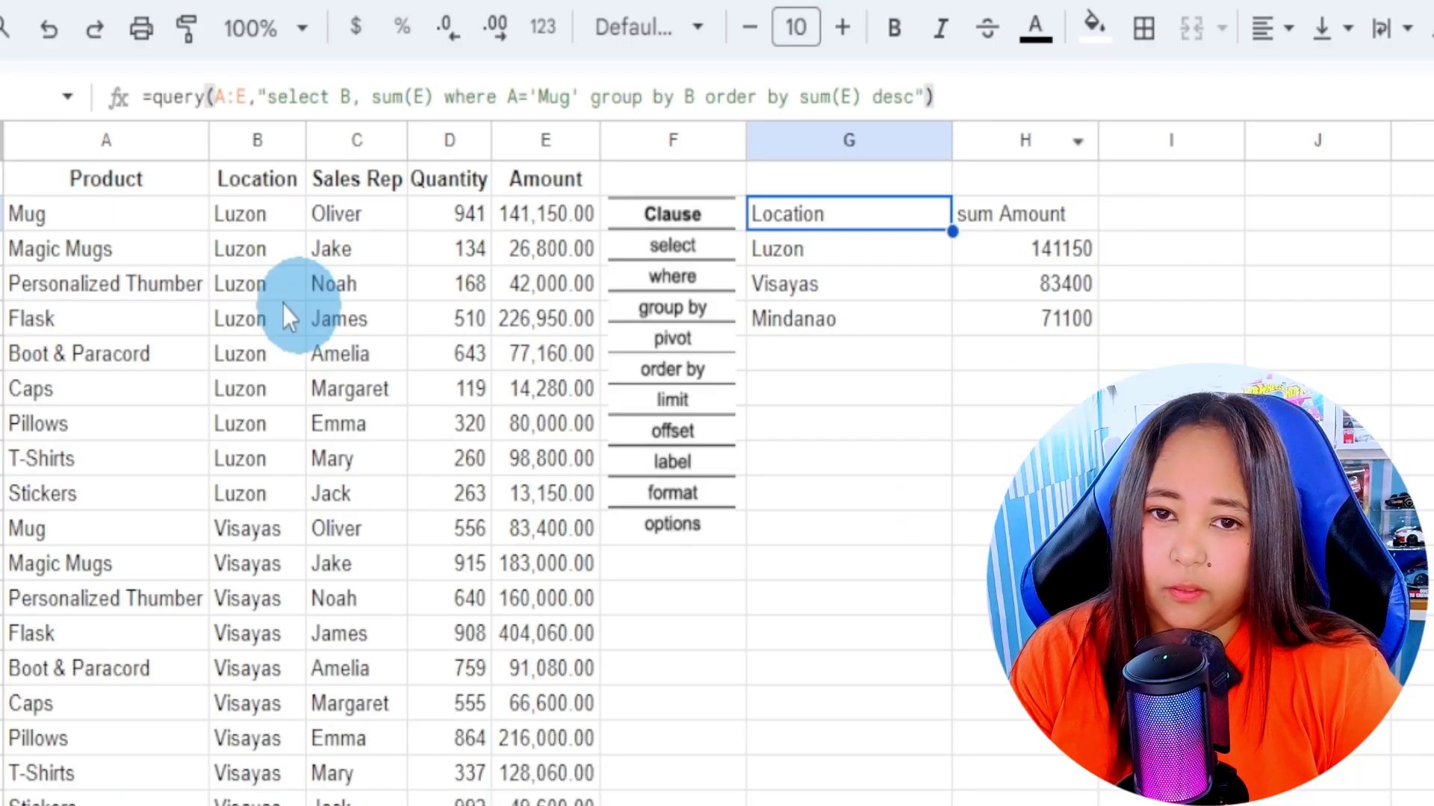
pyautogui.click(542, 218)
pyautogui.click(536, 421)
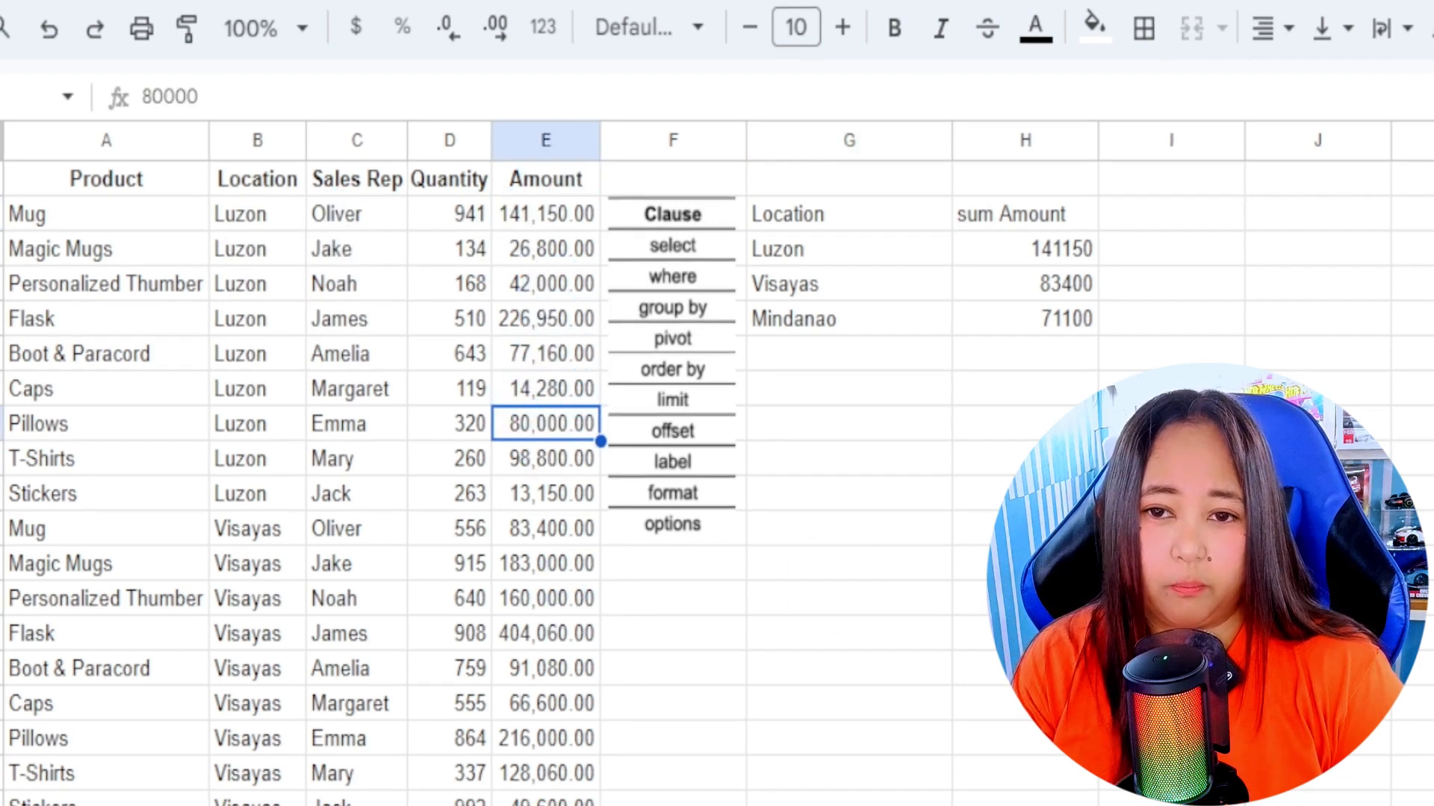
pyautogui.click(1142, 250)
pyautogui.click(1067, 250)
pyautogui.click(1049, 321)
pyautogui.moveTo(1001, 251); pyautogui.dragTo(1002, 329)
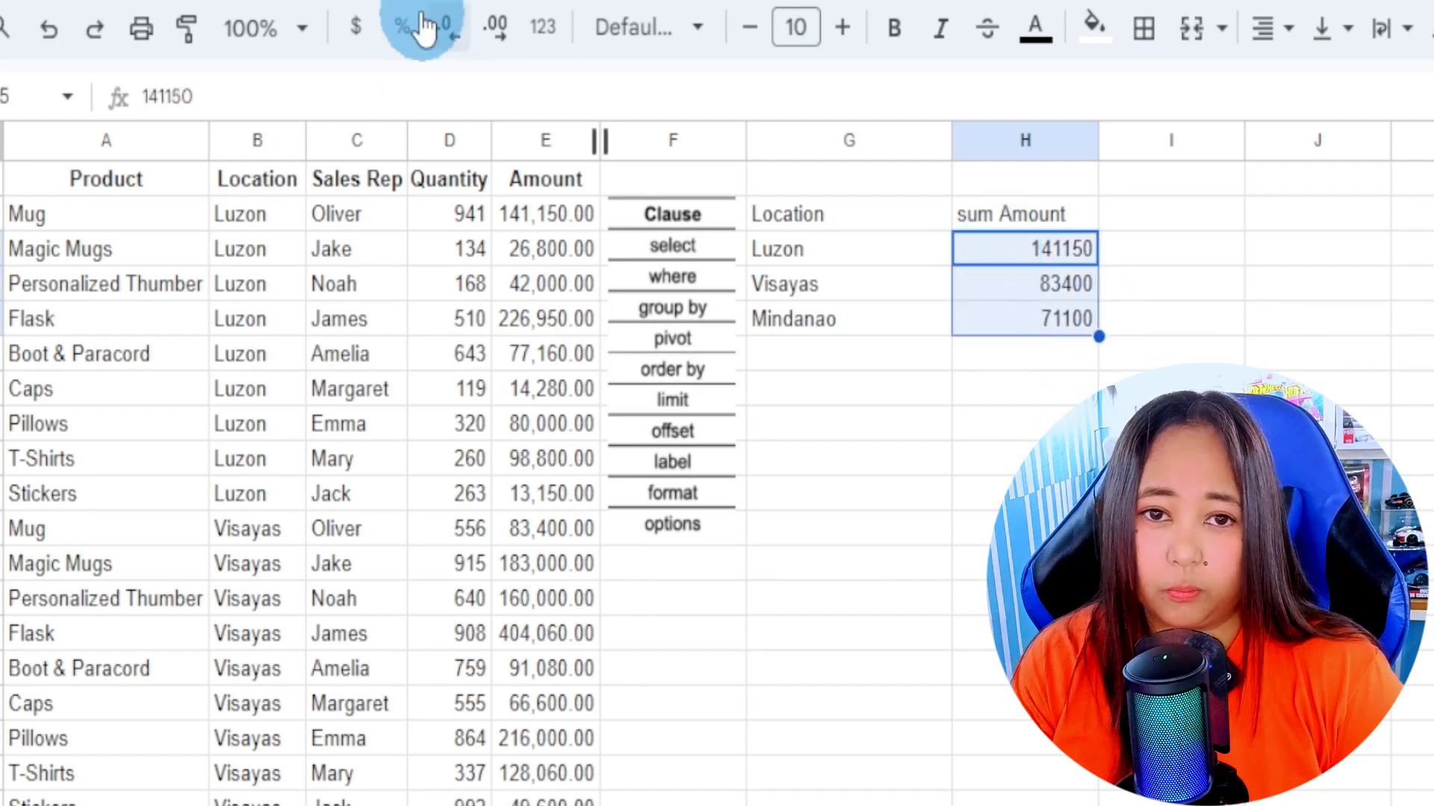
pyautogui.click(1008, 485)
# - Append the clause format sum(E) '#,###' to the end of the G2 query string and enter the formula
pyautogui.click(846, 224)
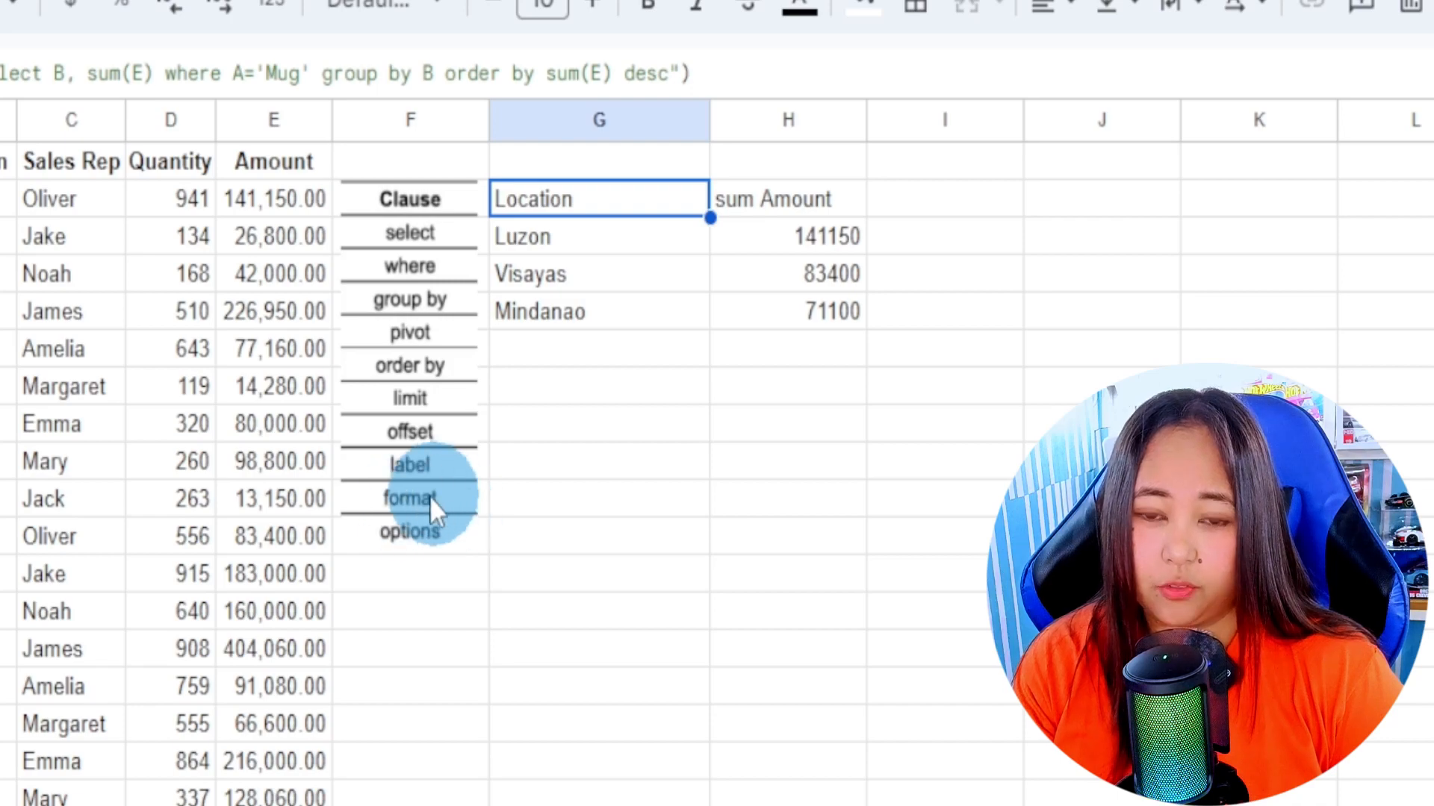
pyautogui.doubleClick(599, 203)
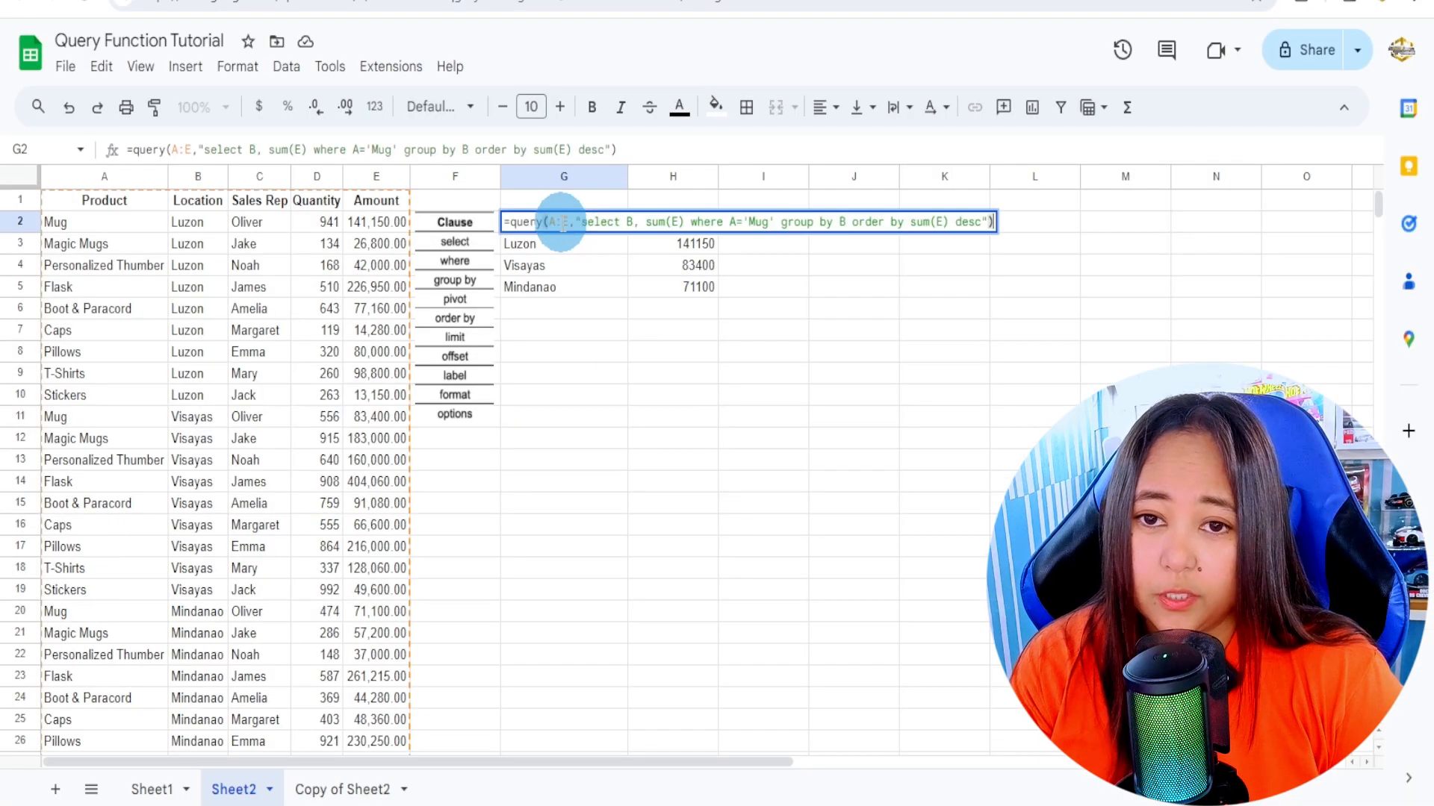
pyautogui.click(980, 218)
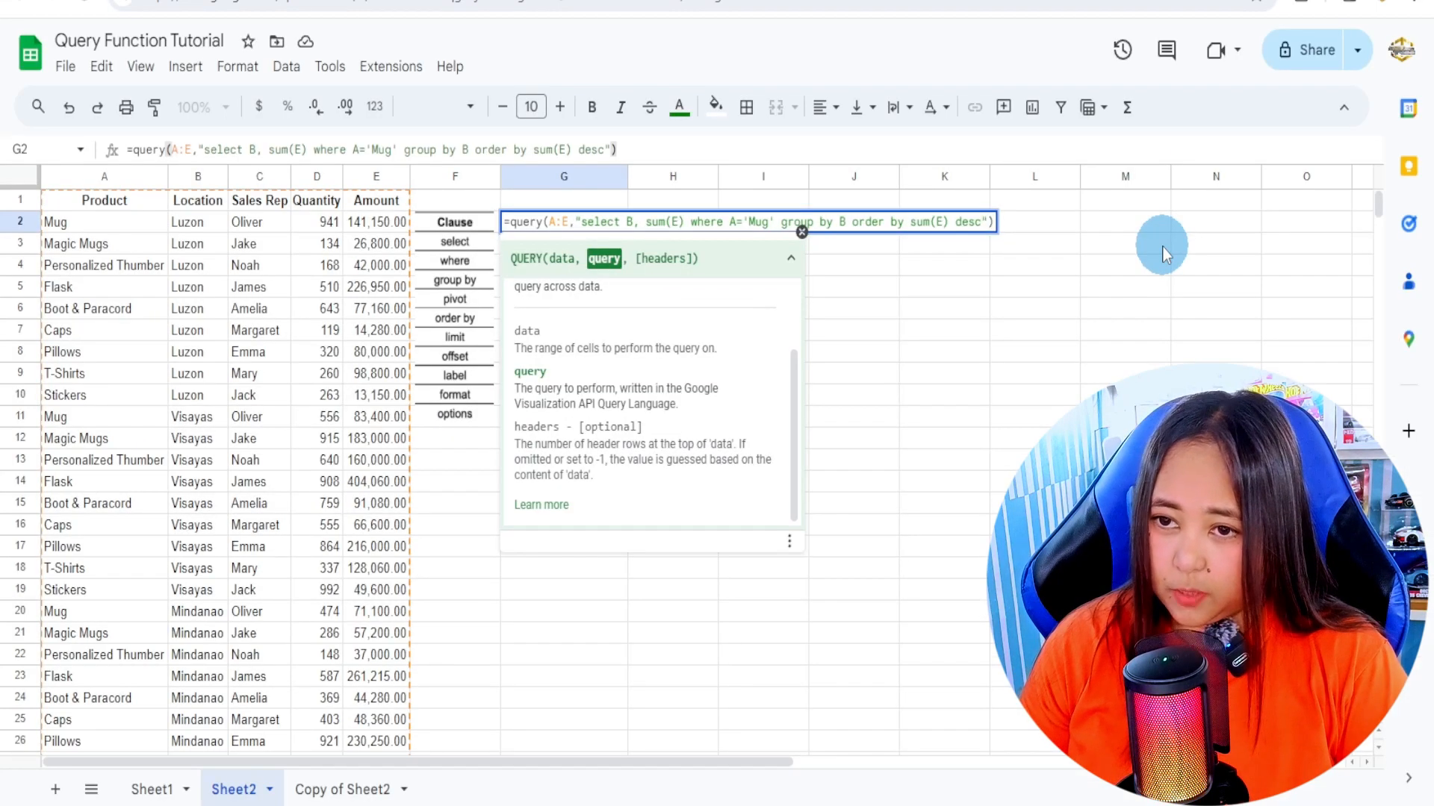
pyautogui.write('format')
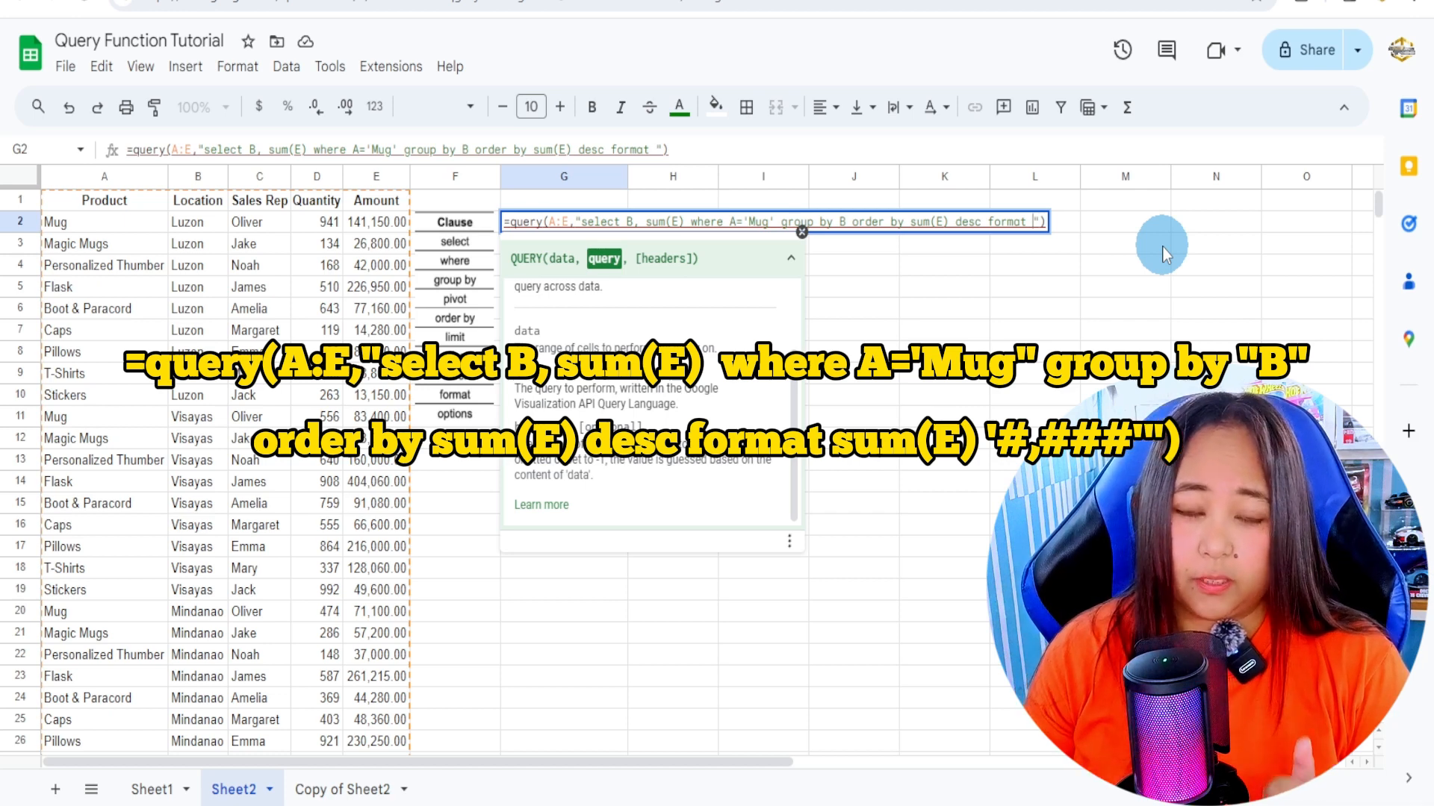
pyautogui.write('sum(E')
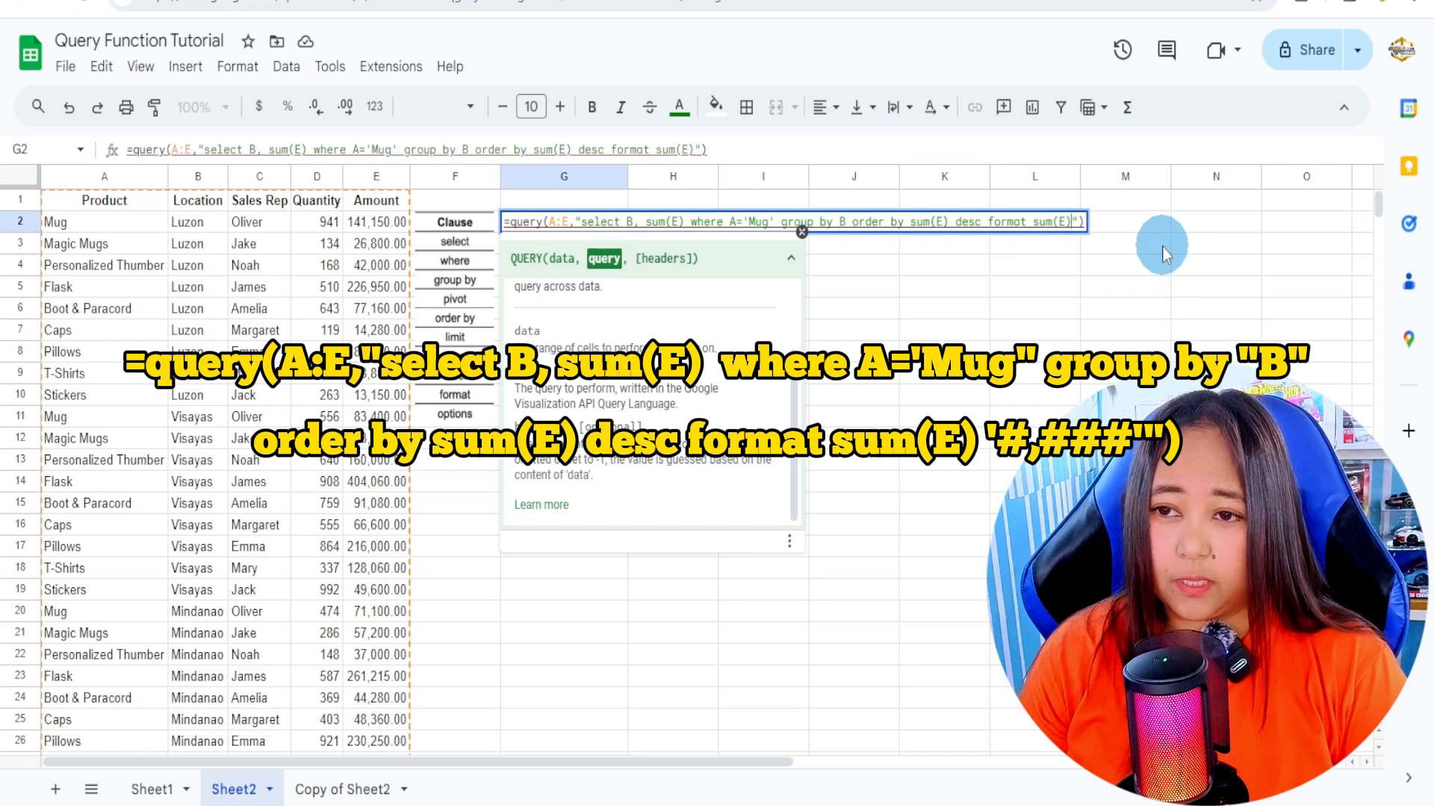
pyautogui.press('Delete')
pyautogui.press('Delete')
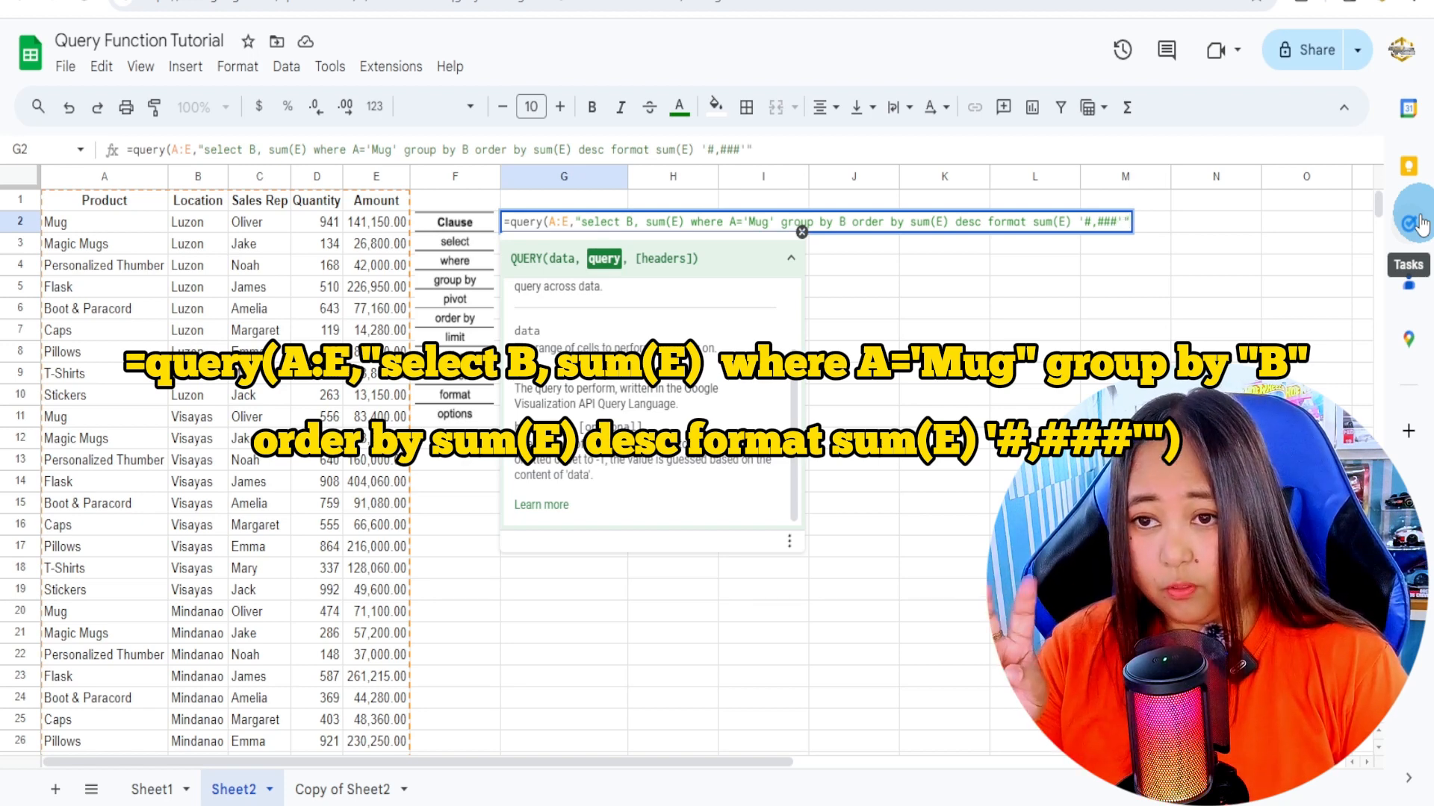
pyautogui.write(')')
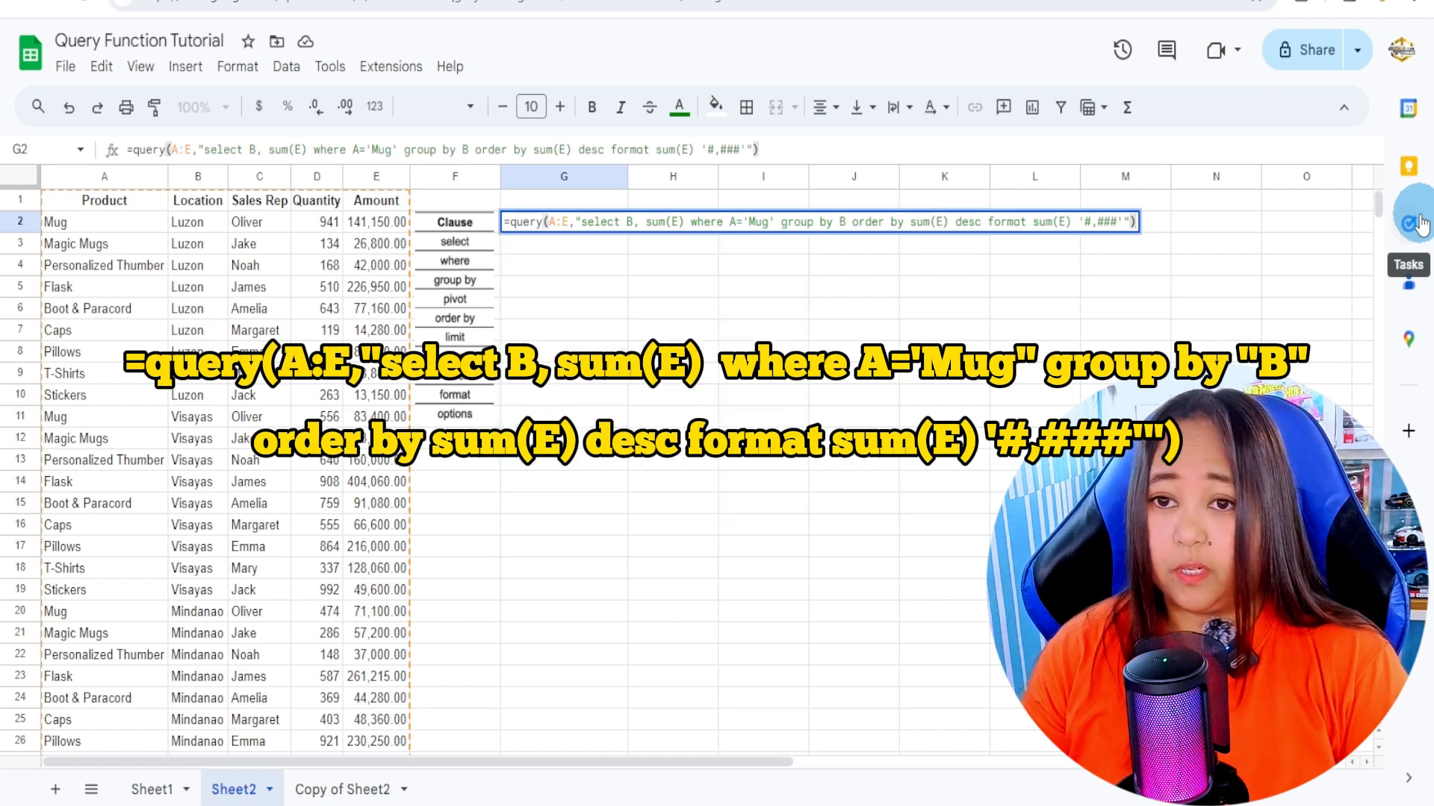
pyautogui.press('Return')
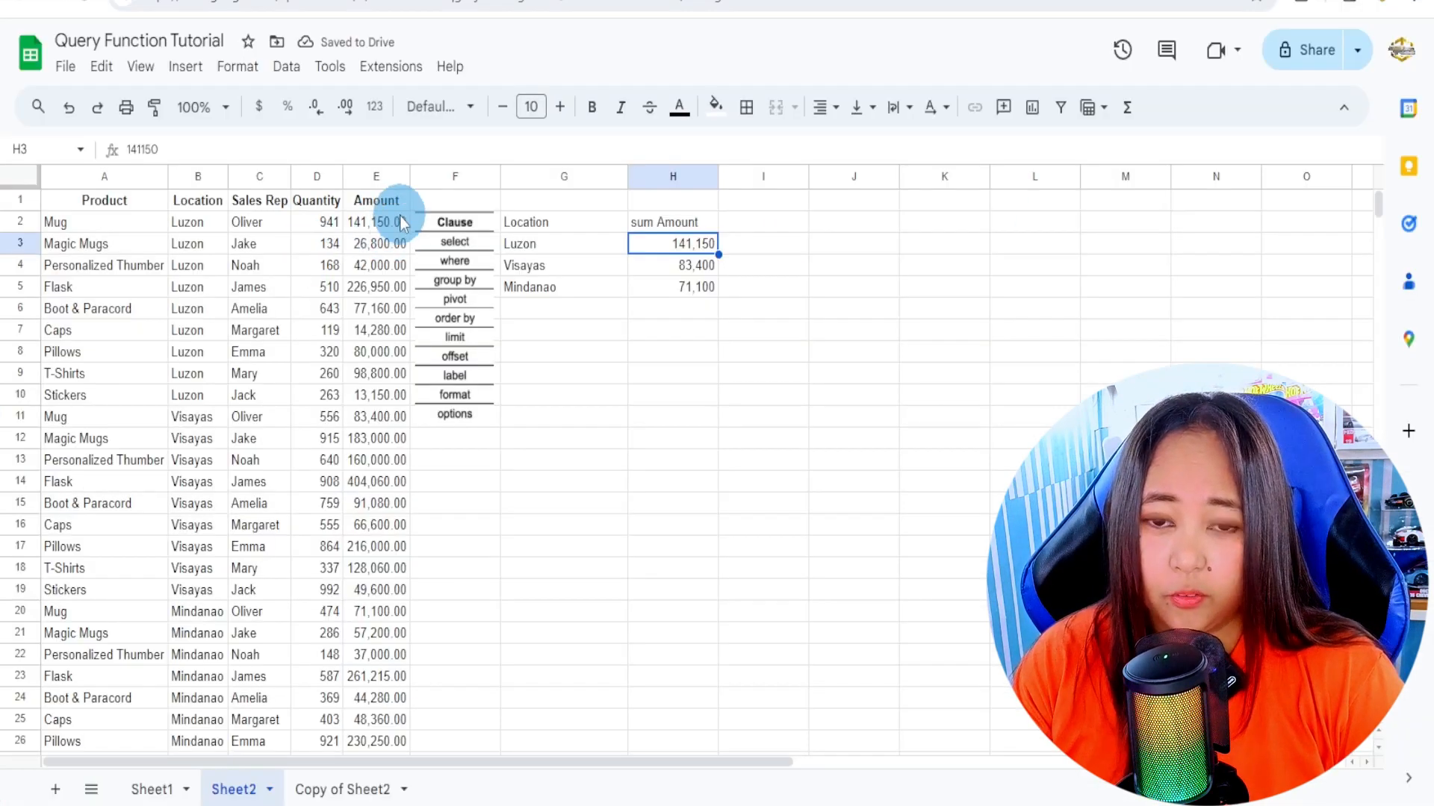
# - Change the number pattern in the G2 query's format clause to '#,###.00' and enter the formula
pyautogui.click(199, 277)
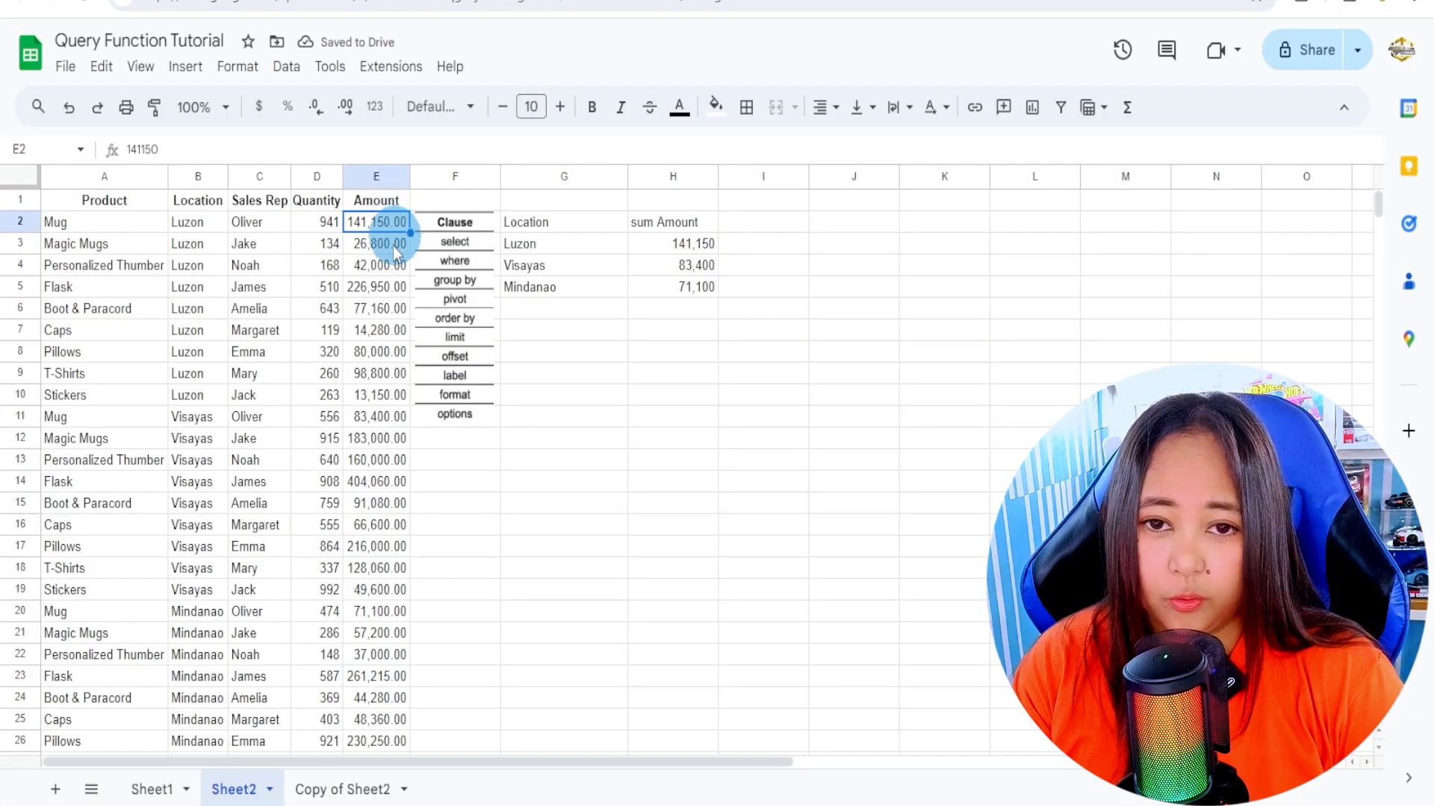
pyautogui.doubleClick(566, 222)
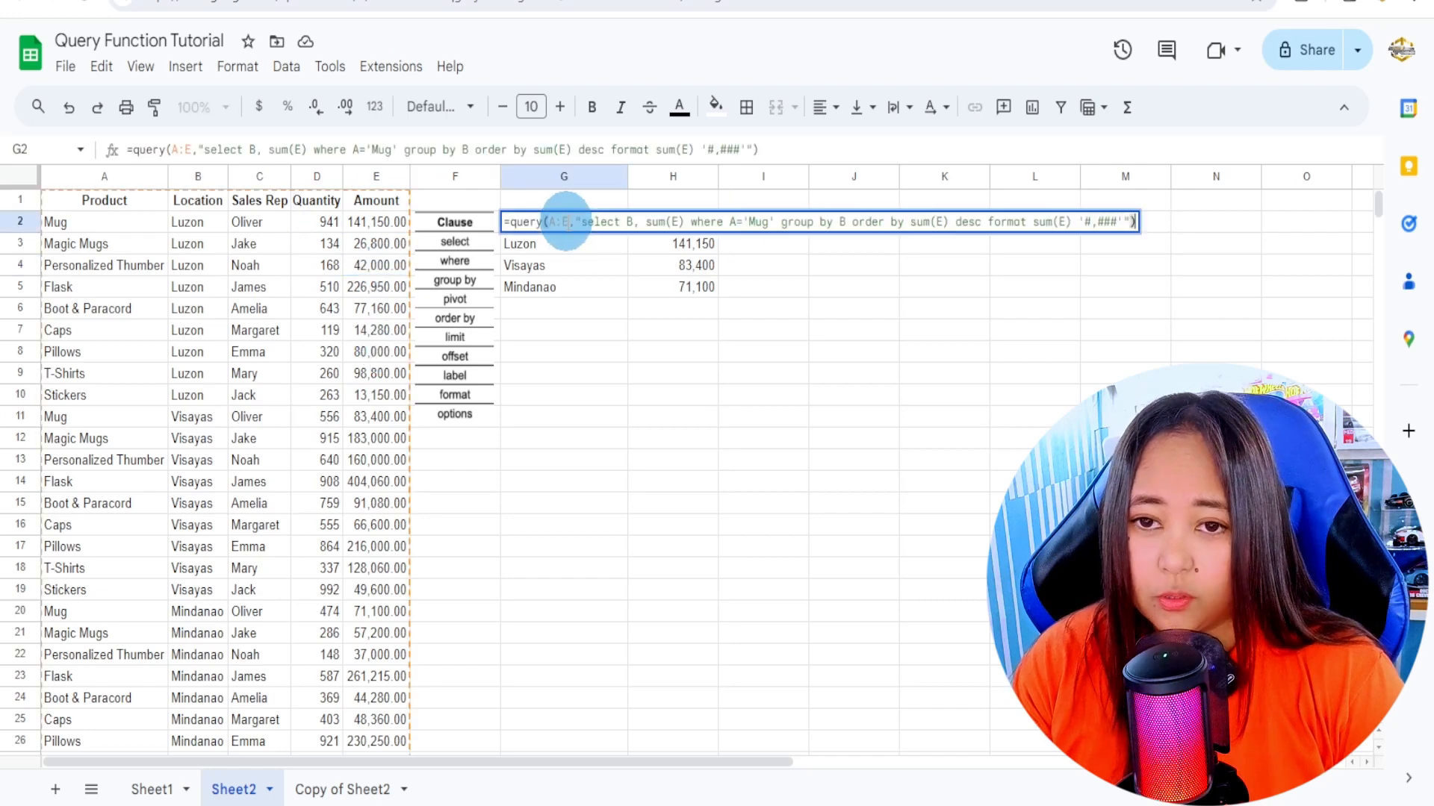
pyautogui.click(1114, 222)
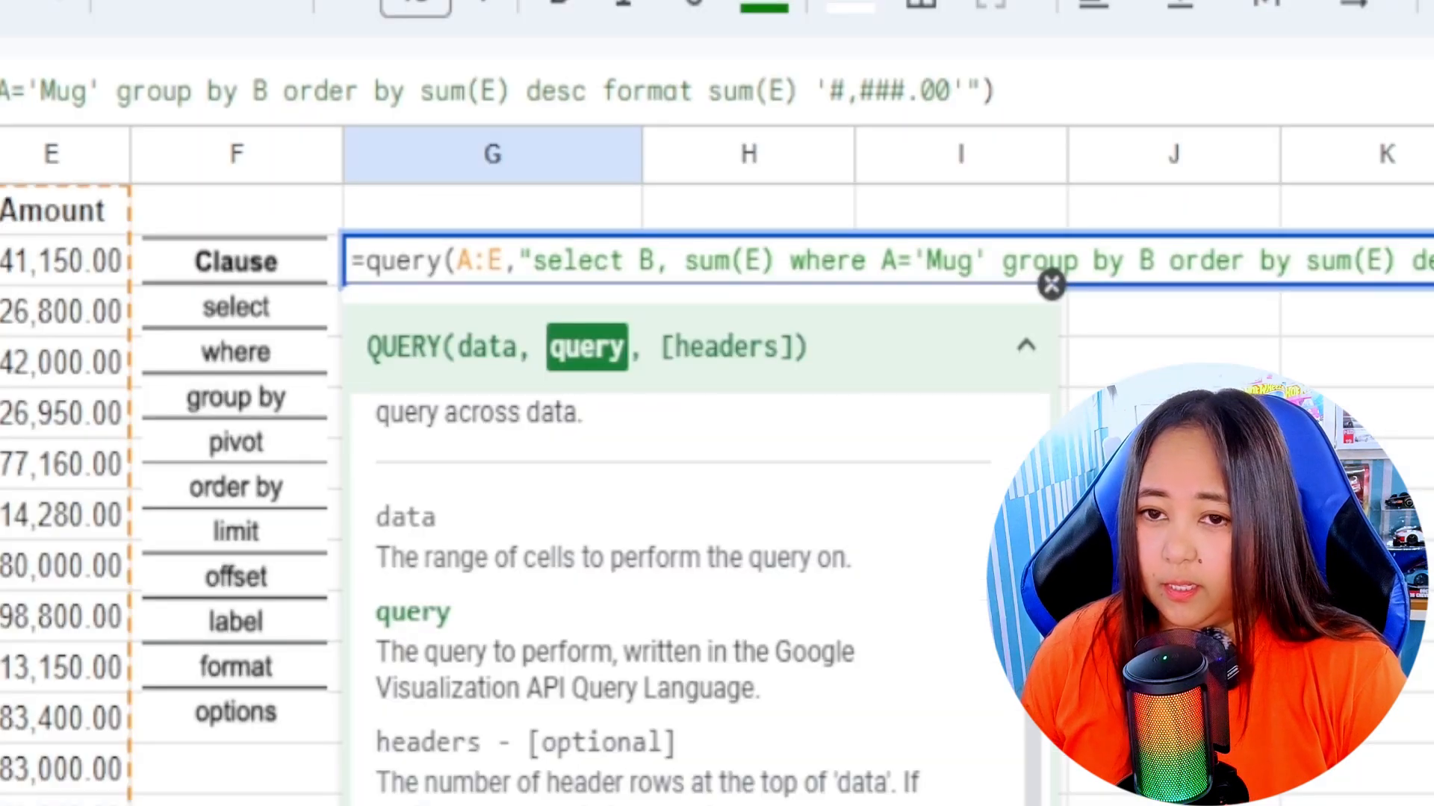
pyautogui.press('Return')
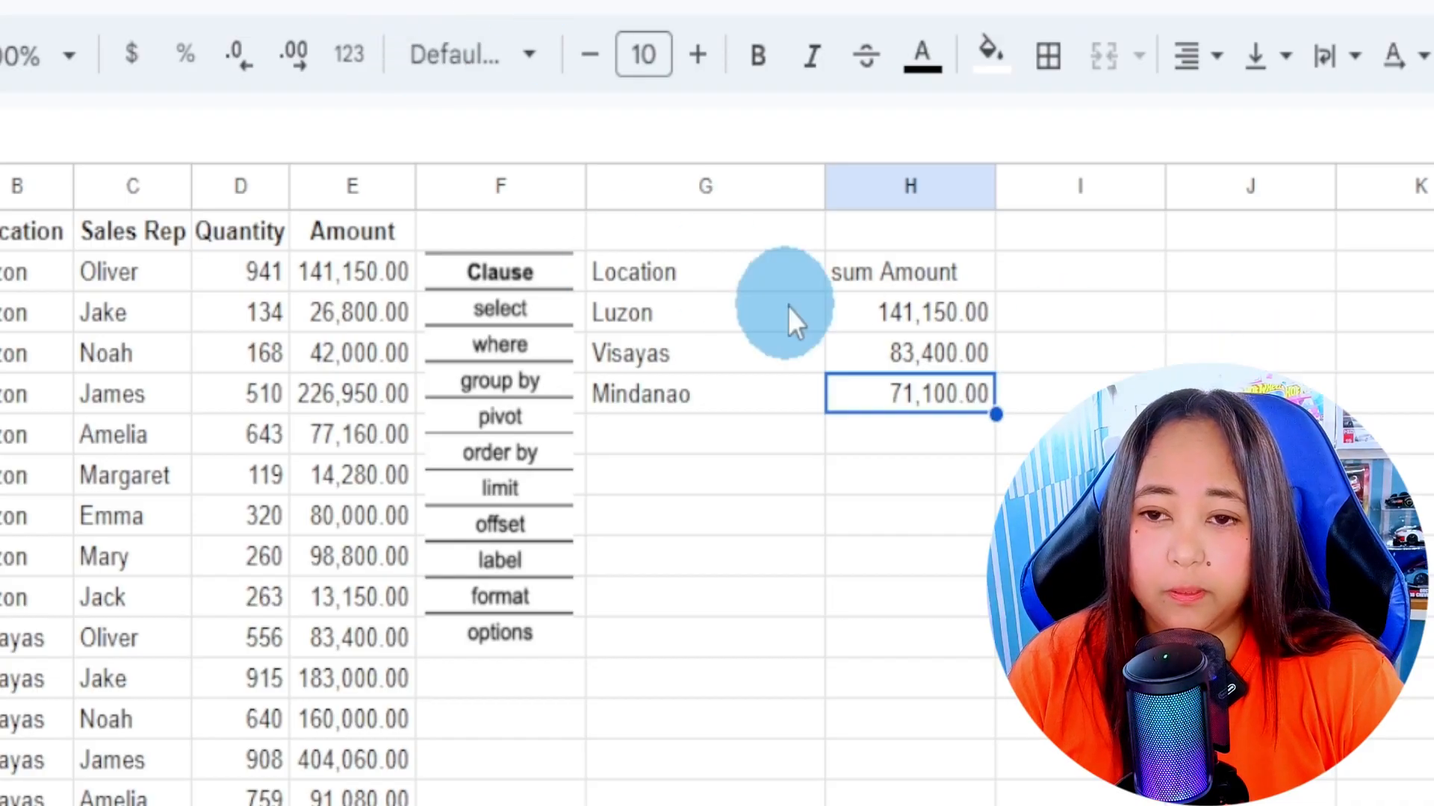
# - Examine the column headers of the query result in G2 and H2
pyautogui.click(878, 282)
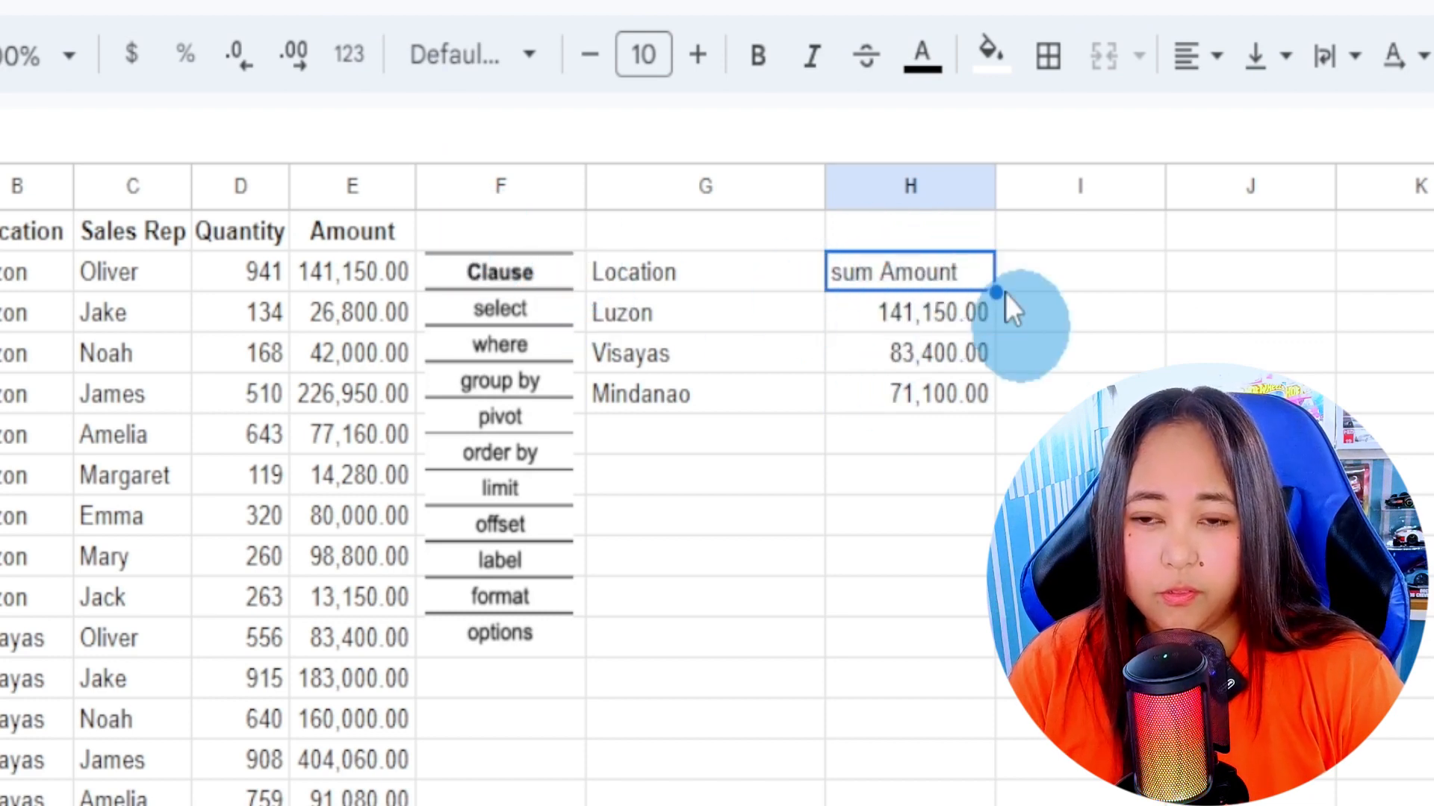
pyautogui.click(733, 273)
pyautogui.click(911, 384)
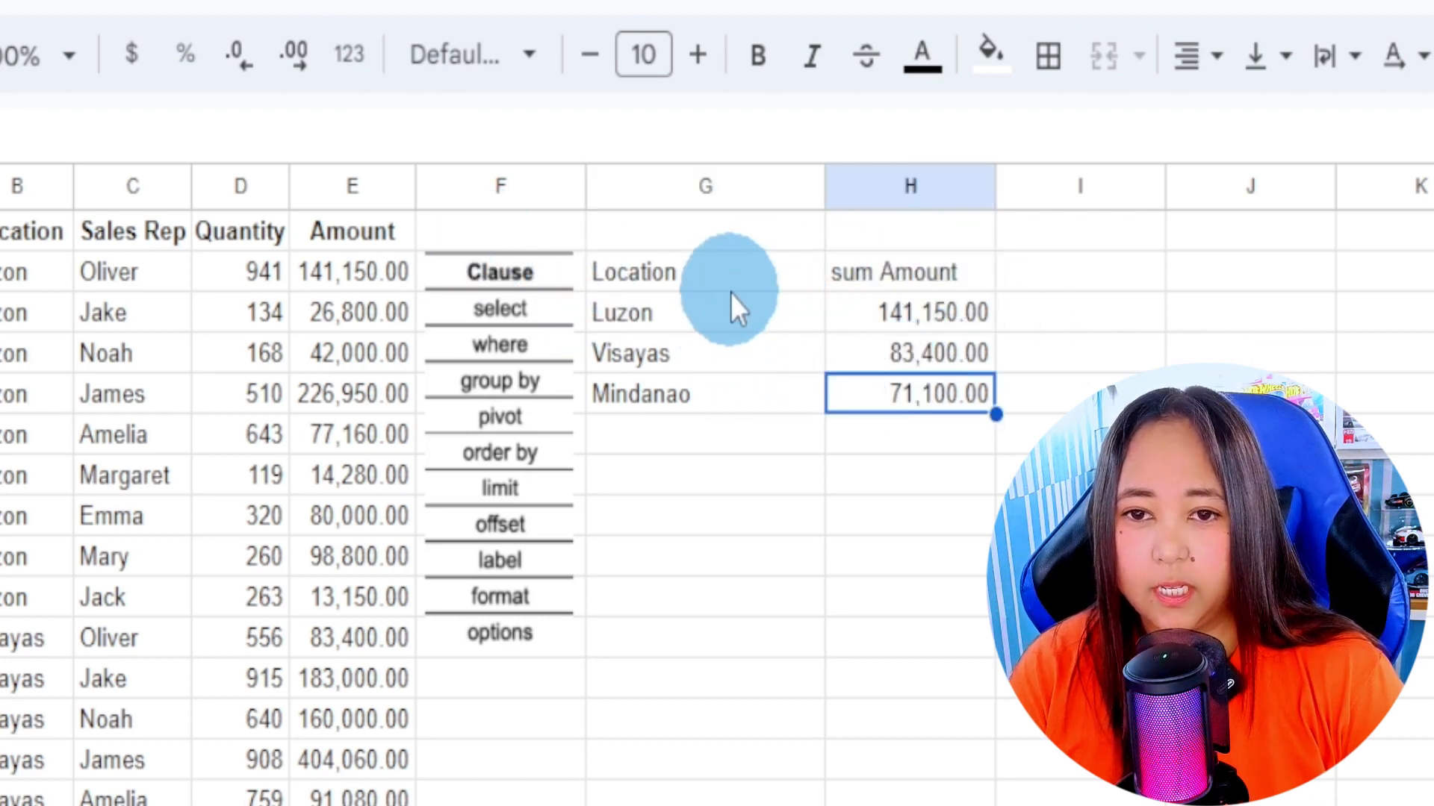
pyautogui.moveTo(730, 280); pyautogui.dragTo(900, 277)
pyautogui.click(799, 273)
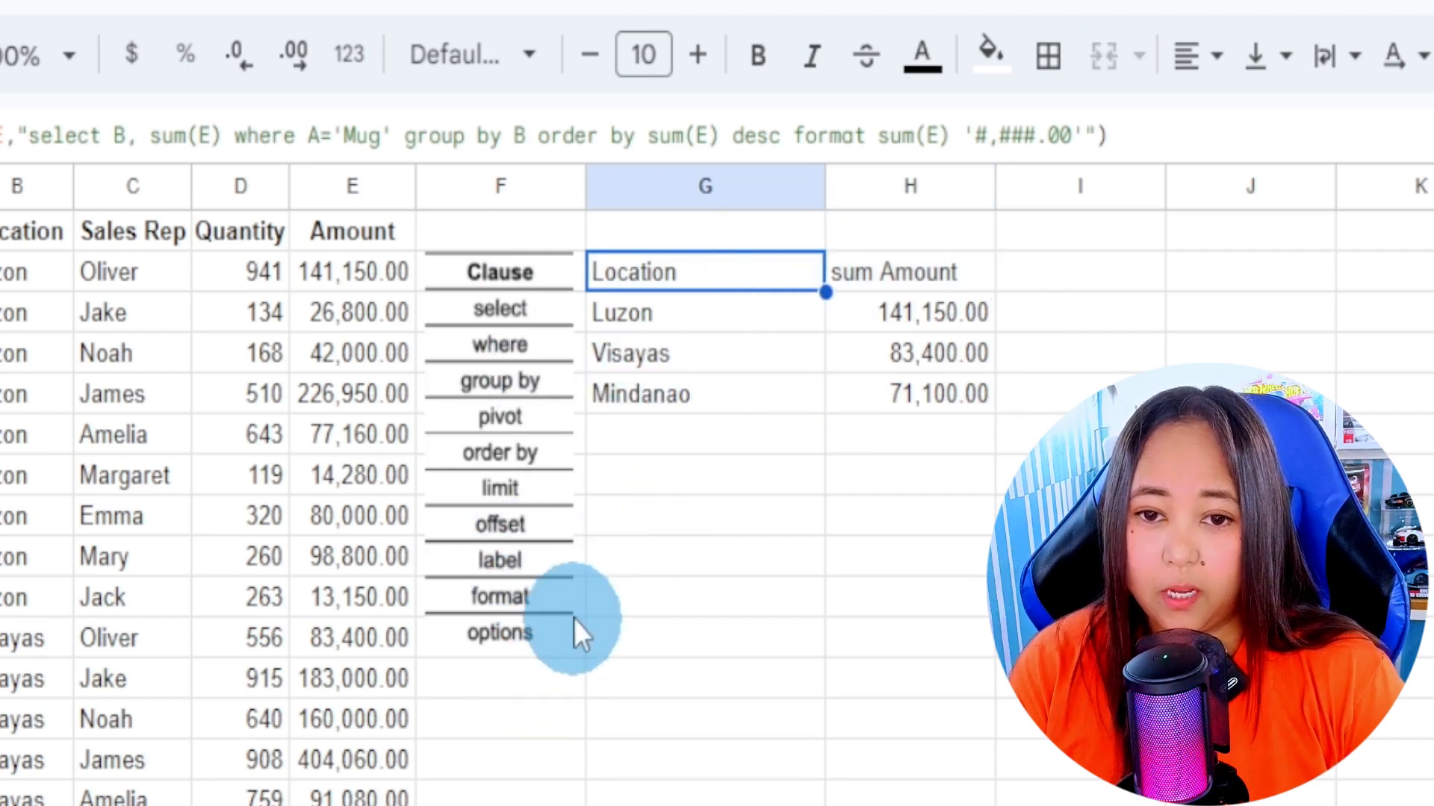
# - Insert the clause label sum(E) 'Total Sales' before the format clause in the G2 query string and enter the formula
pyautogui.doubleClick(683, 285)
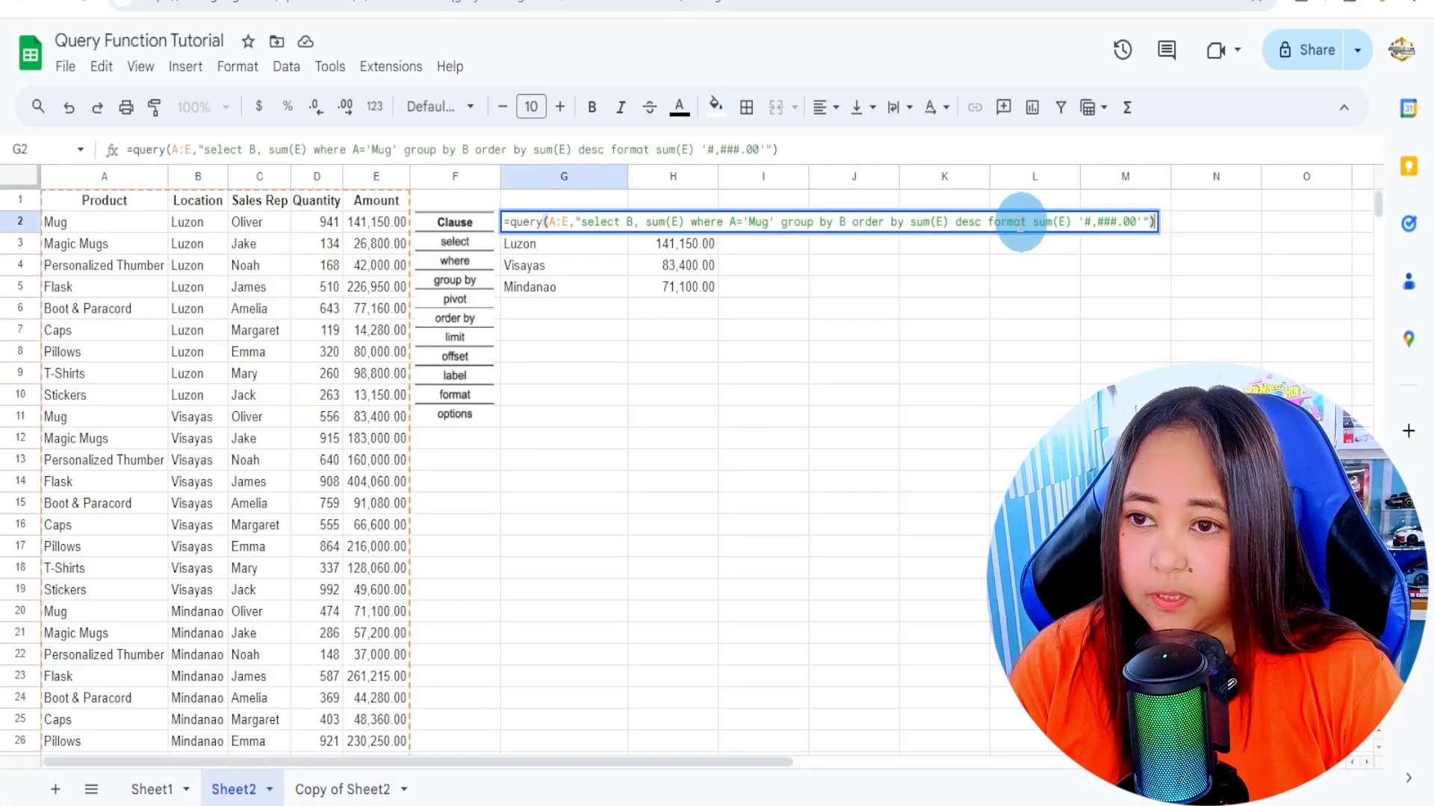
pyautogui.click(986, 224)
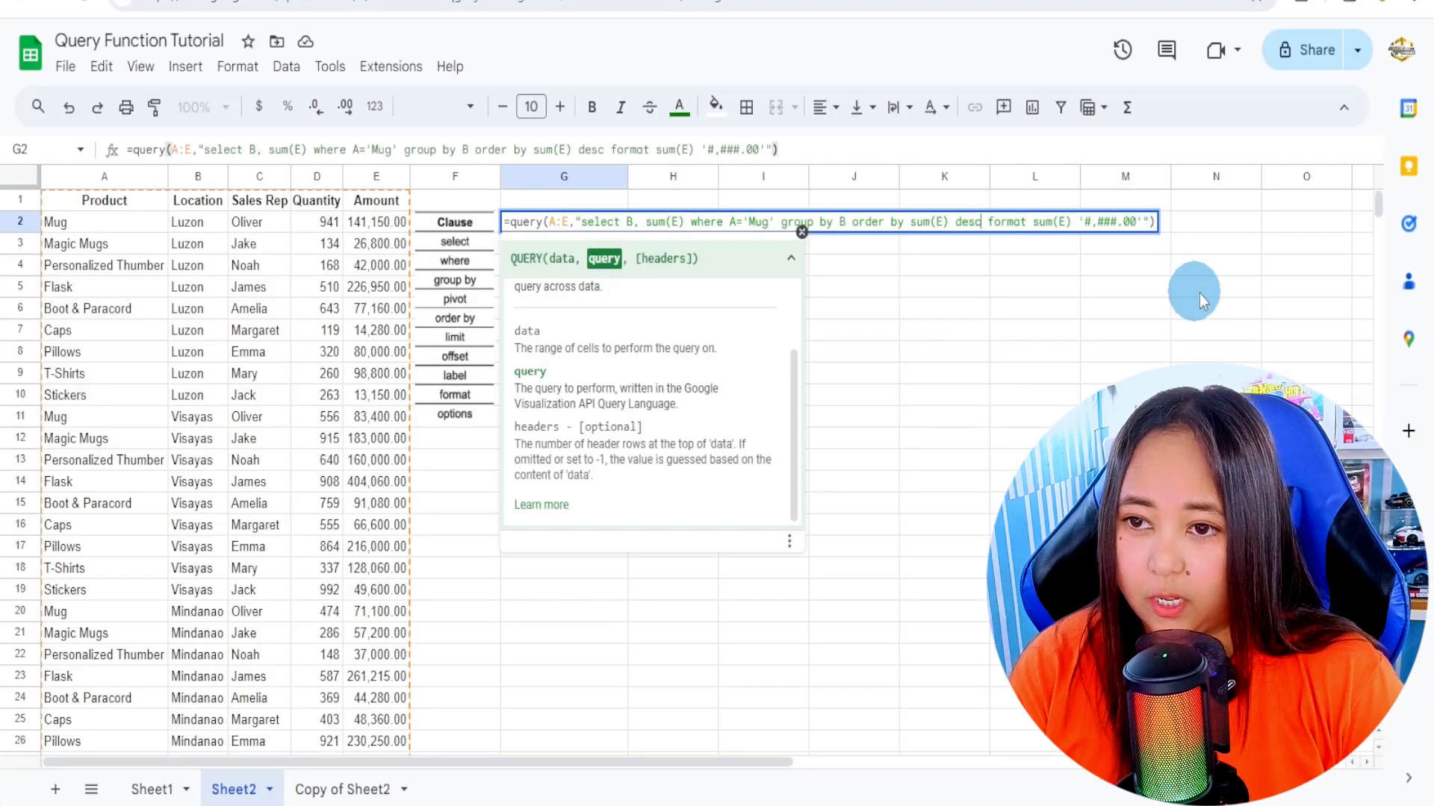
pyautogui.write('label')
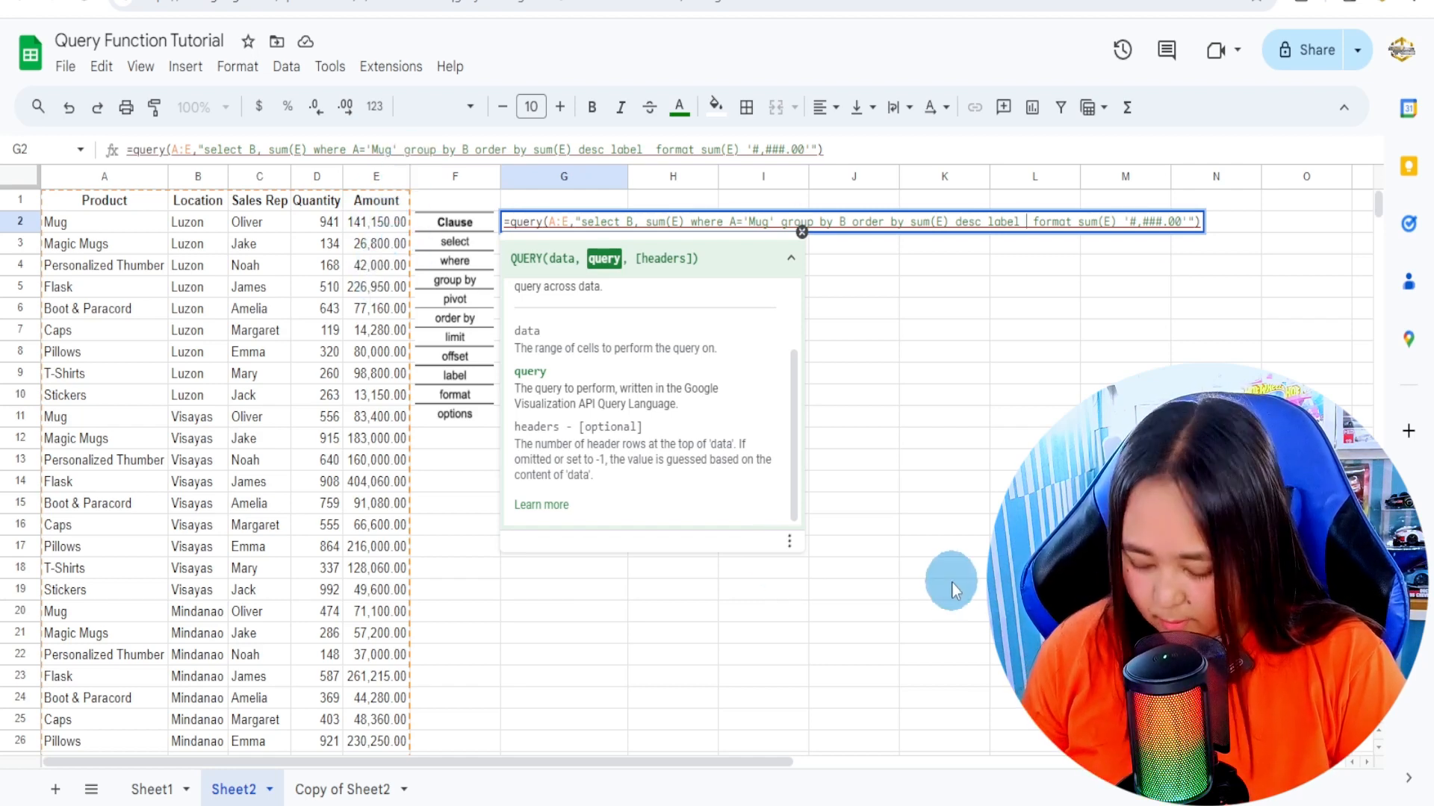
pyautogui.write('sum(E) ')
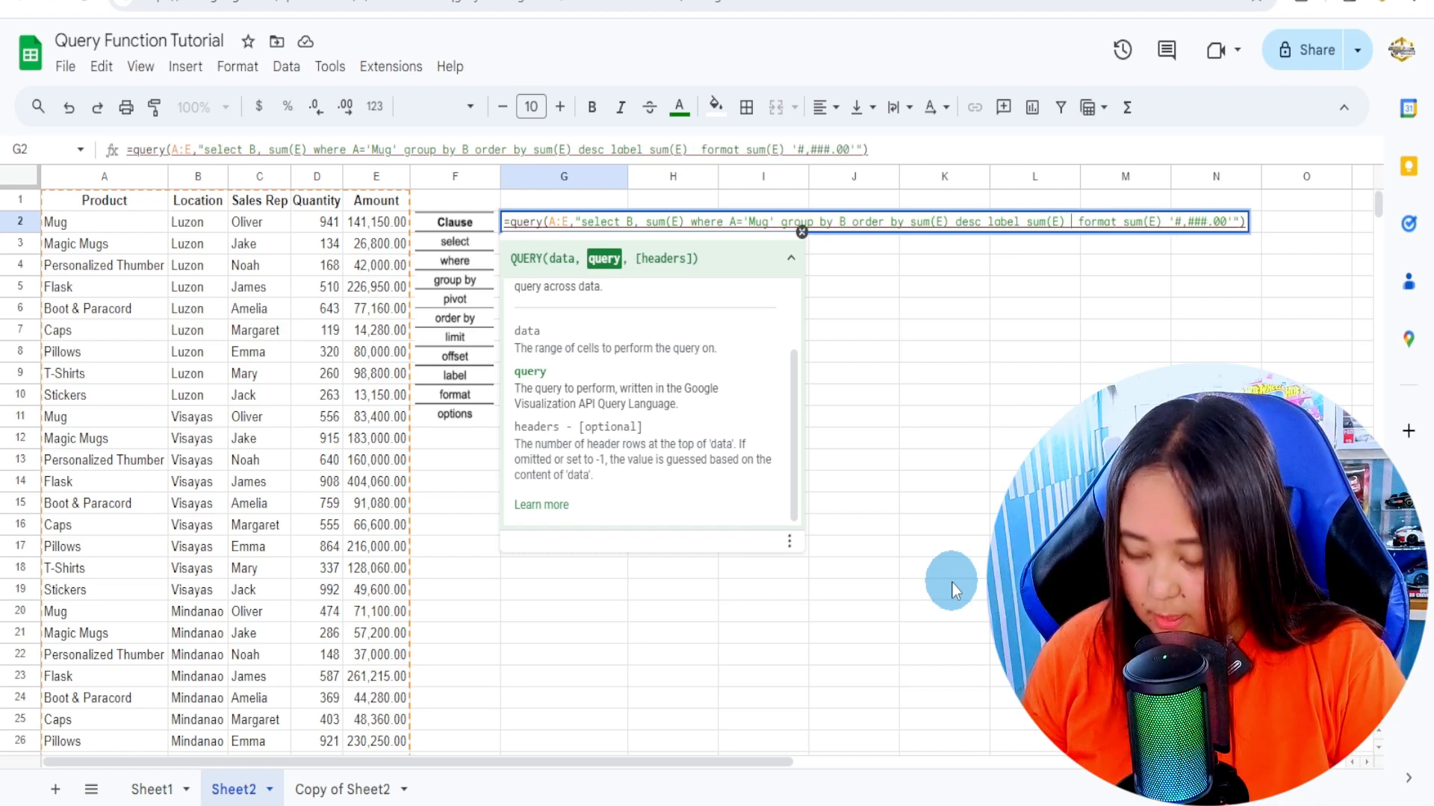
pyautogui.write("'")
pyautogui.write('Total')
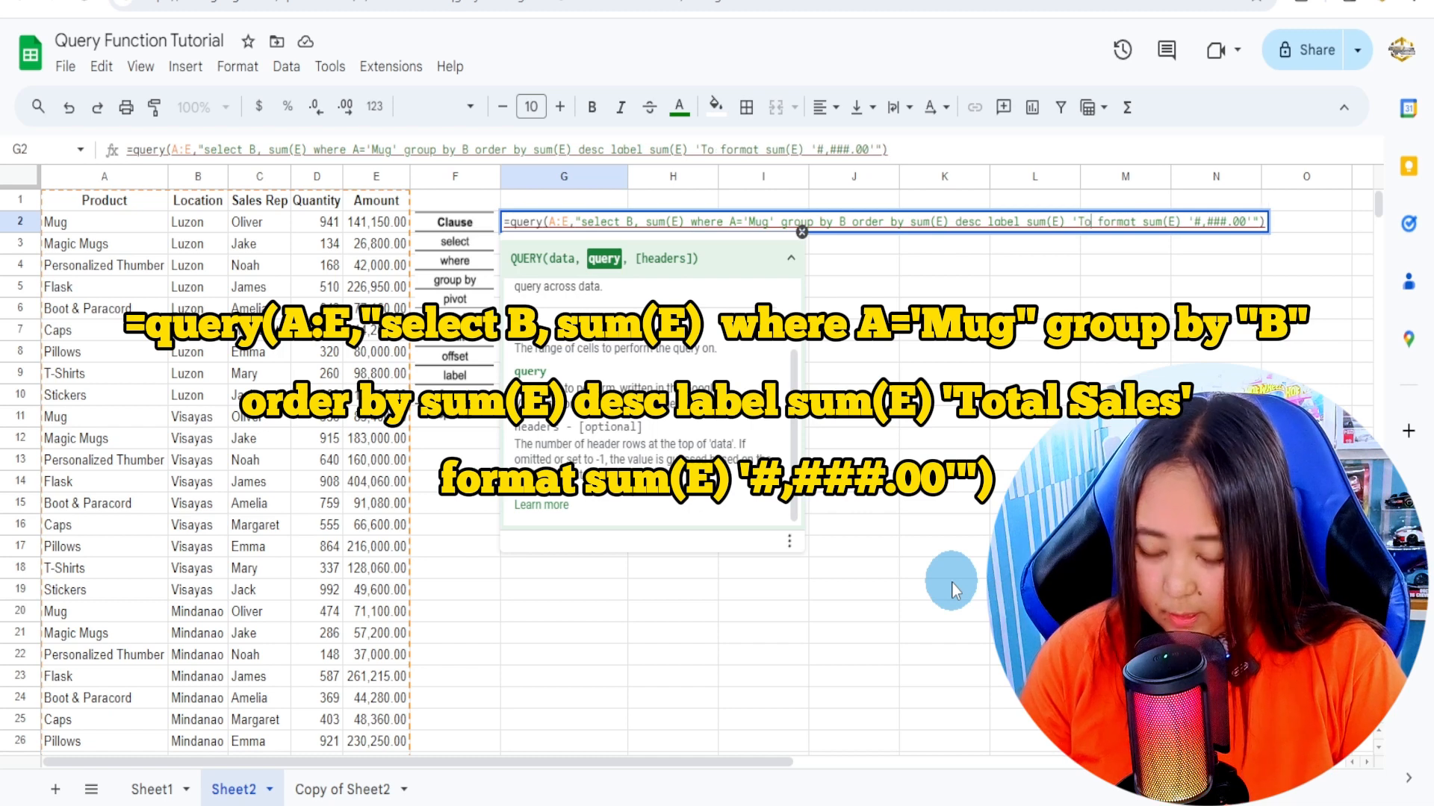
pyautogui.write(" Sales'")
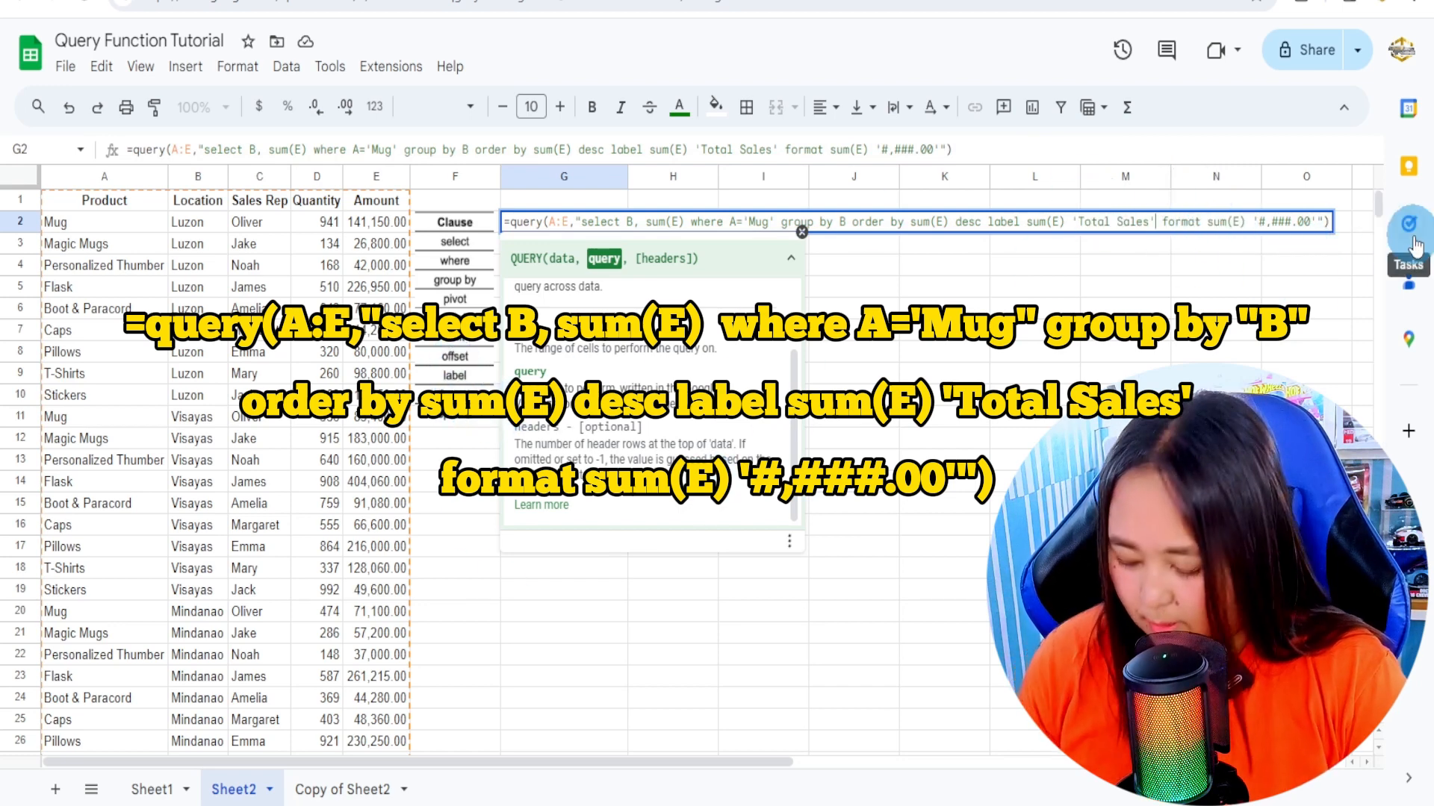
pyautogui.press('Return')
pyautogui.click(683, 225)
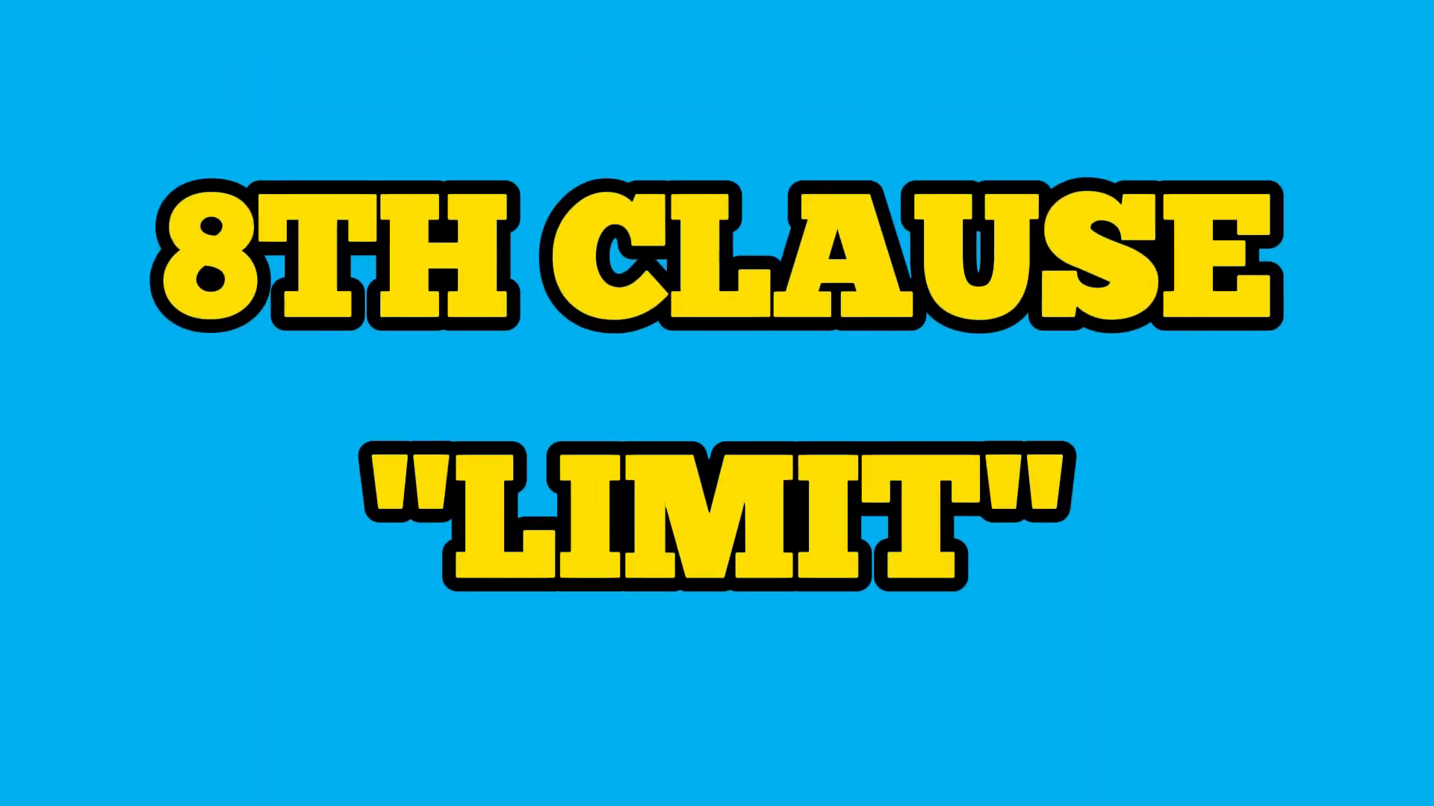
pyautogui.click(590, 234)
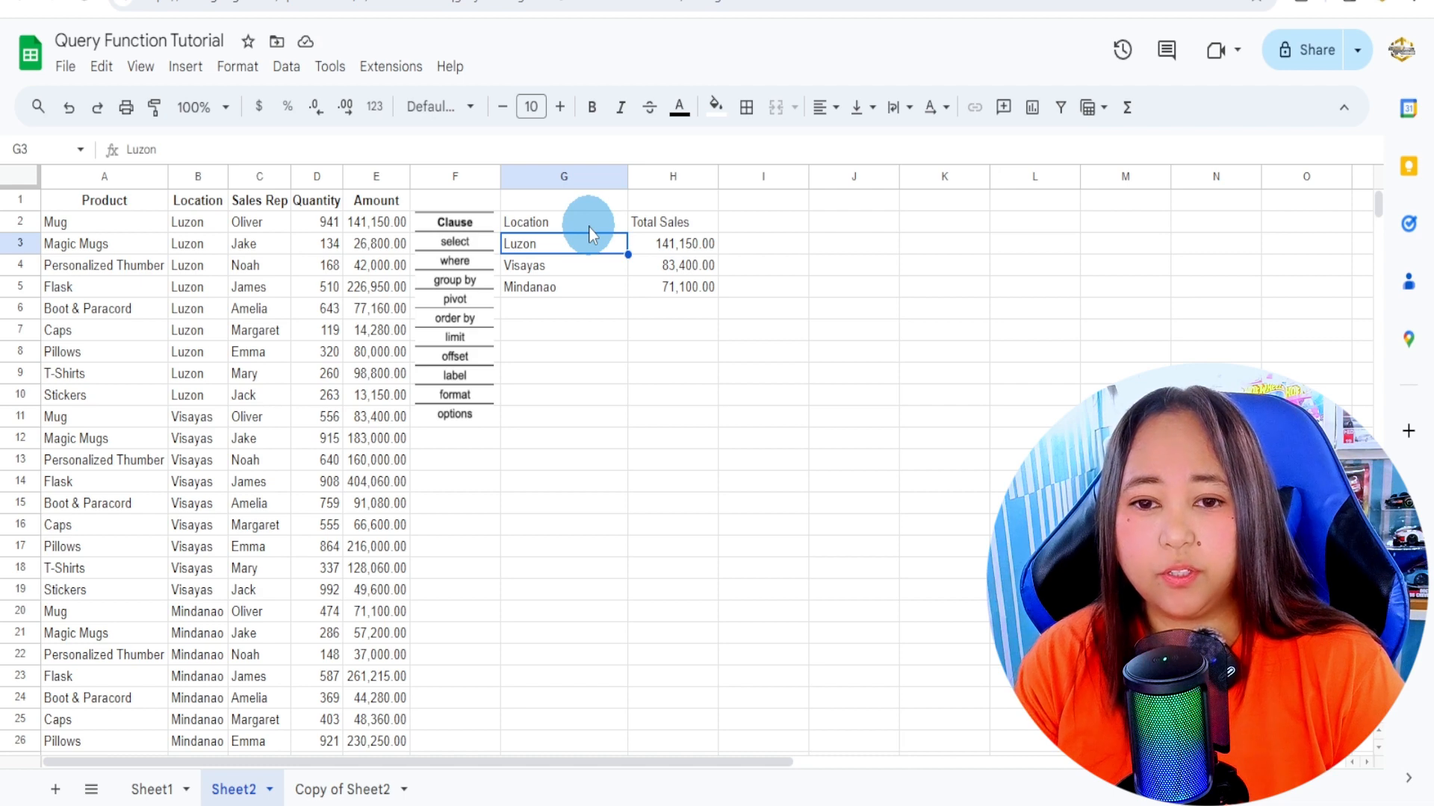
pyautogui.press('Up')
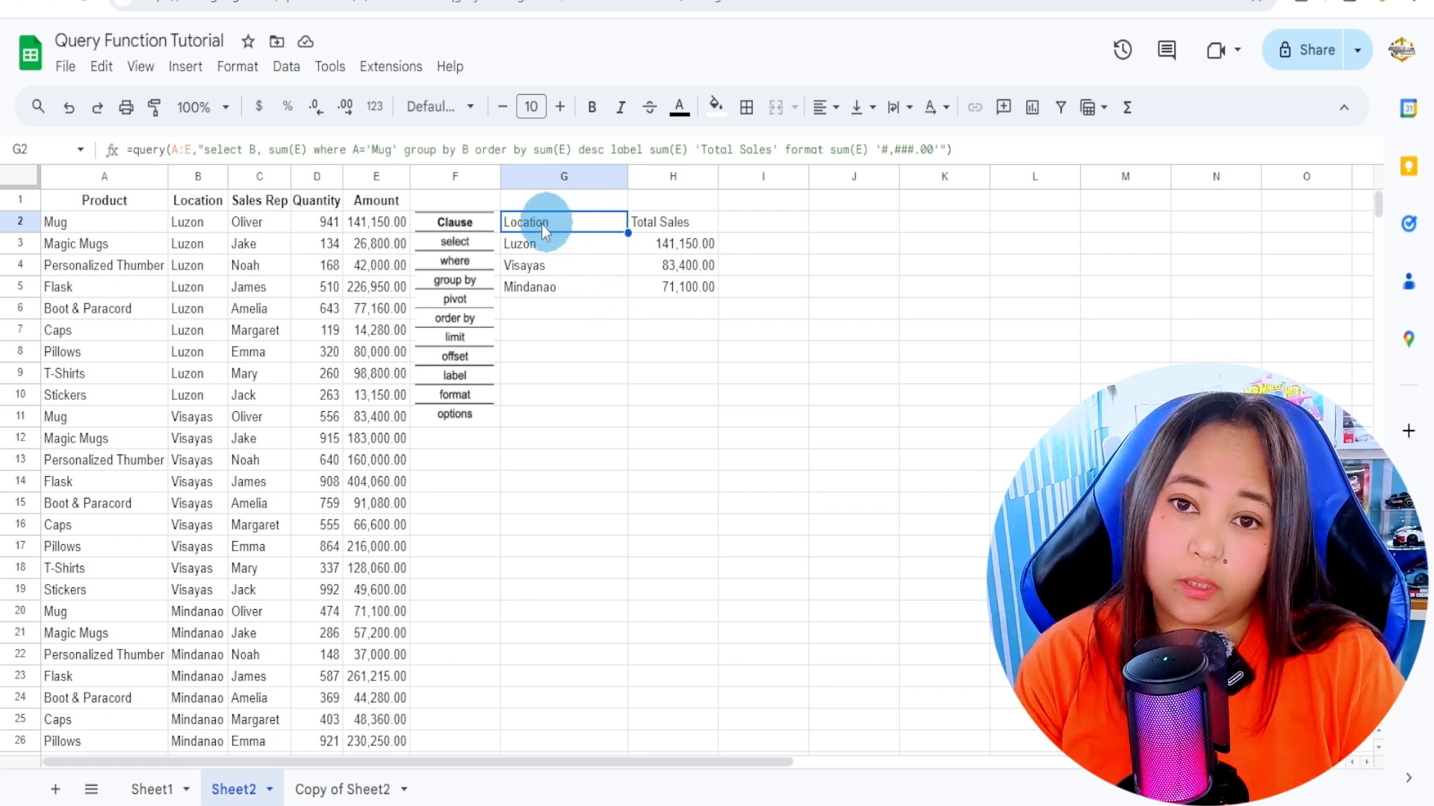
# - Insert limit 2 between desc and the label clause in the G2 query string and enter the formula
pyautogui.doubleClick(583, 227)
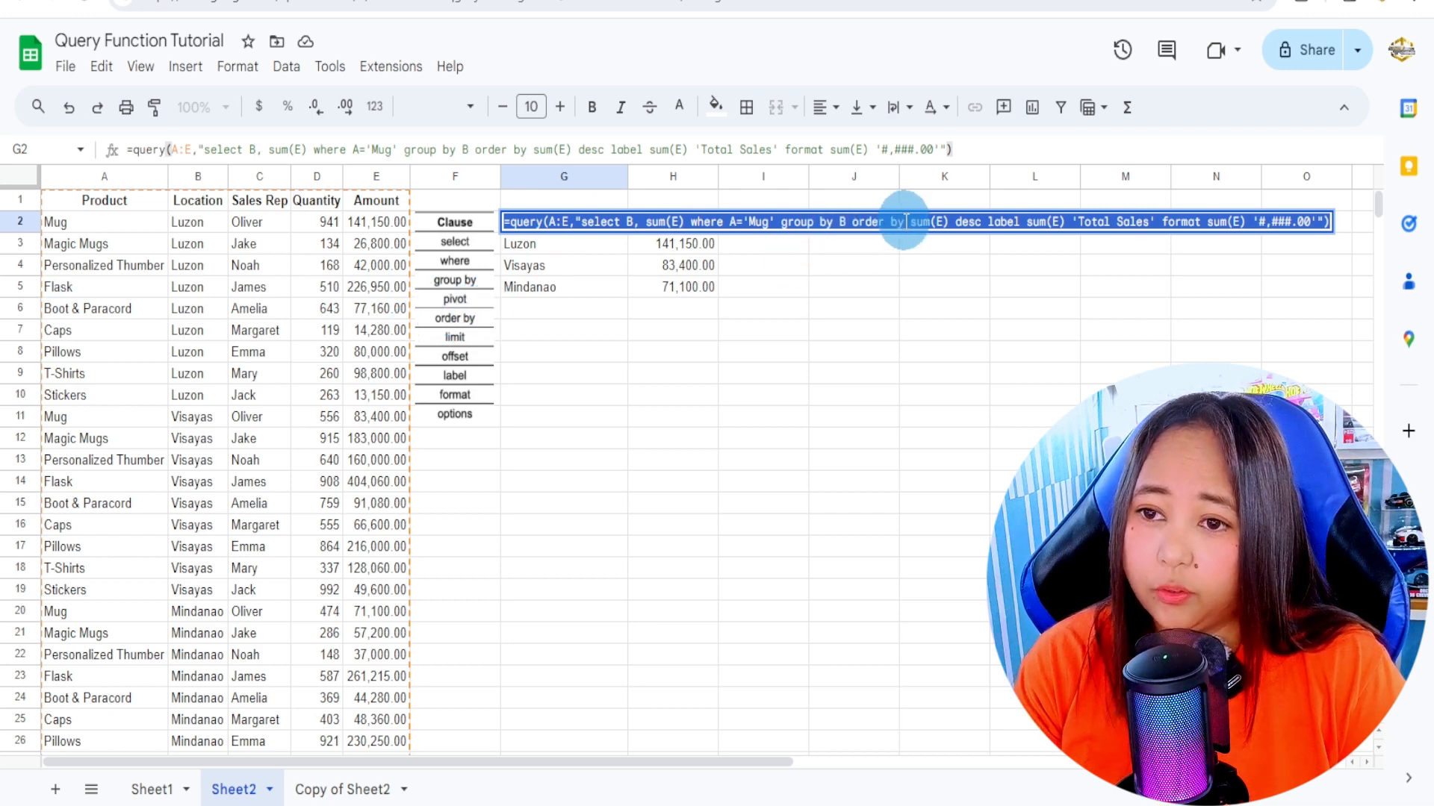
pyautogui.click(982, 221)
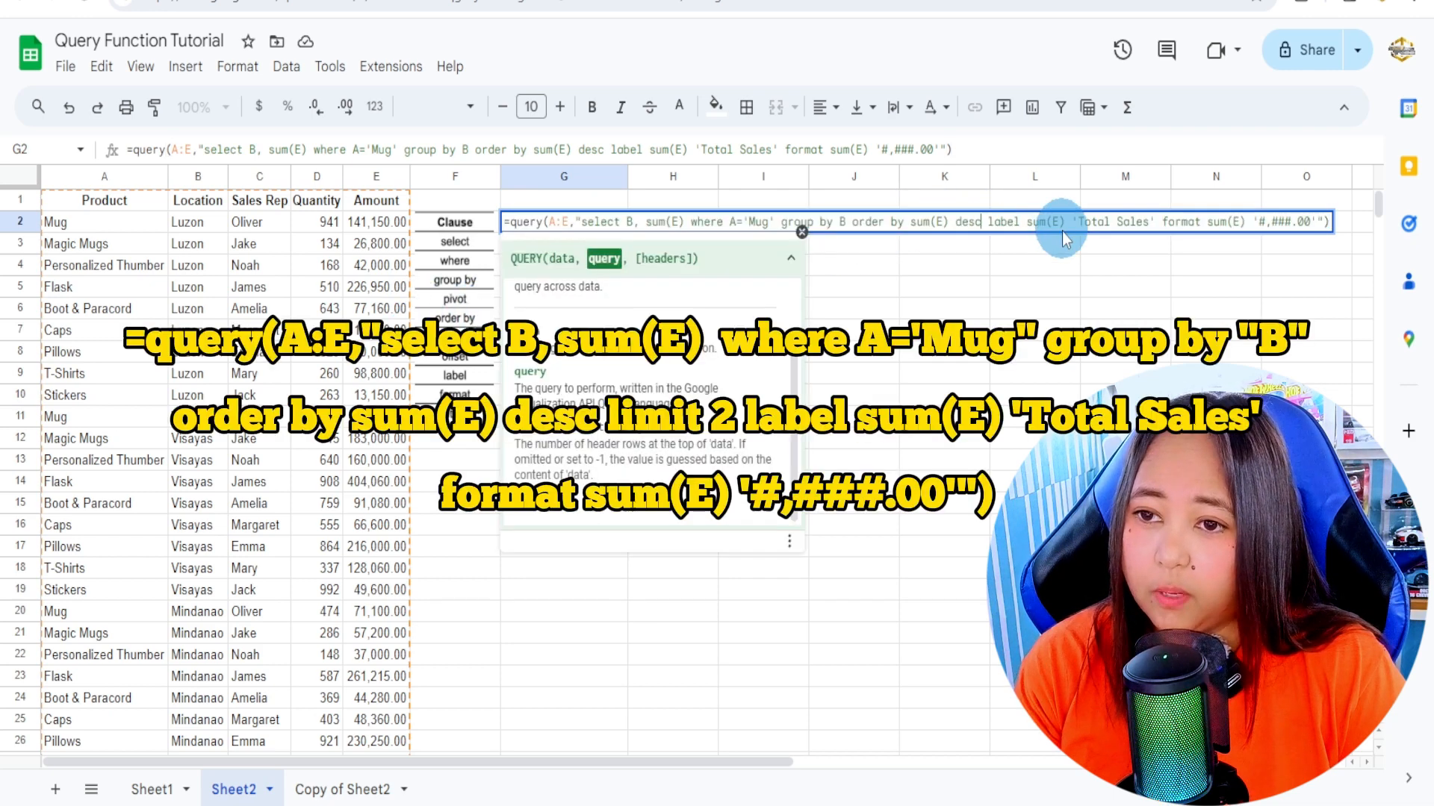
pyautogui.write('limit')
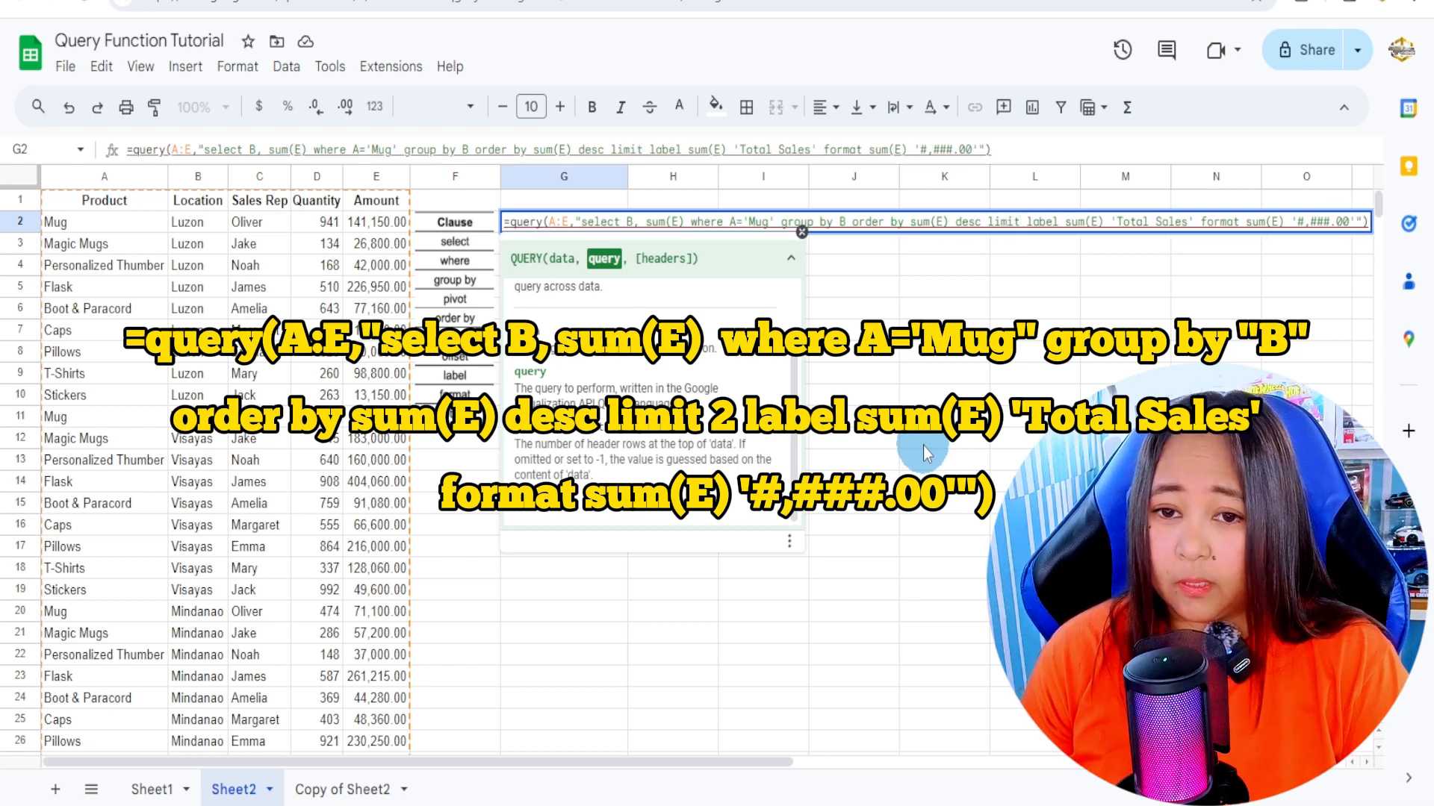
pyautogui.write(' 2')
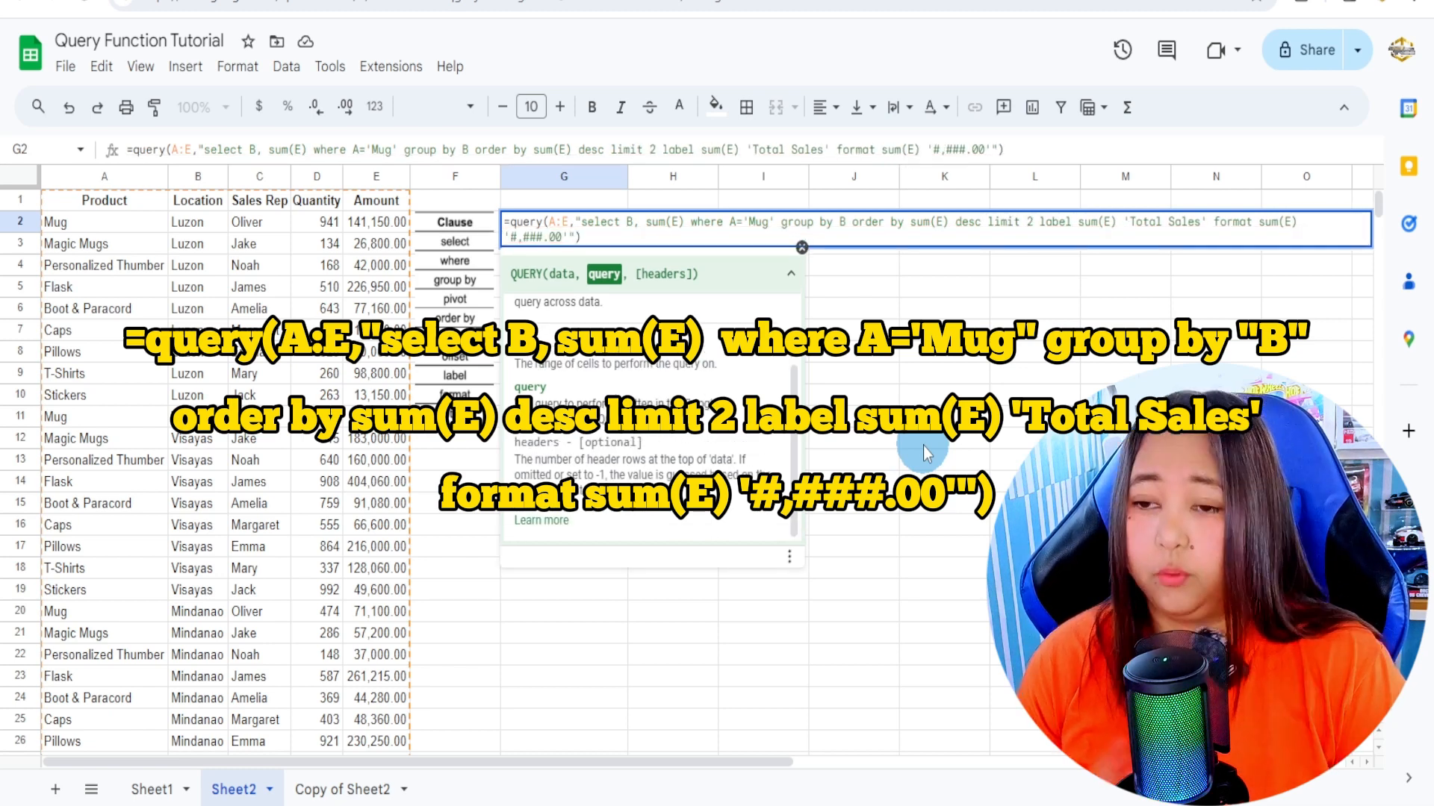
pyautogui.press('Return')
pyautogui.click(592, 267)
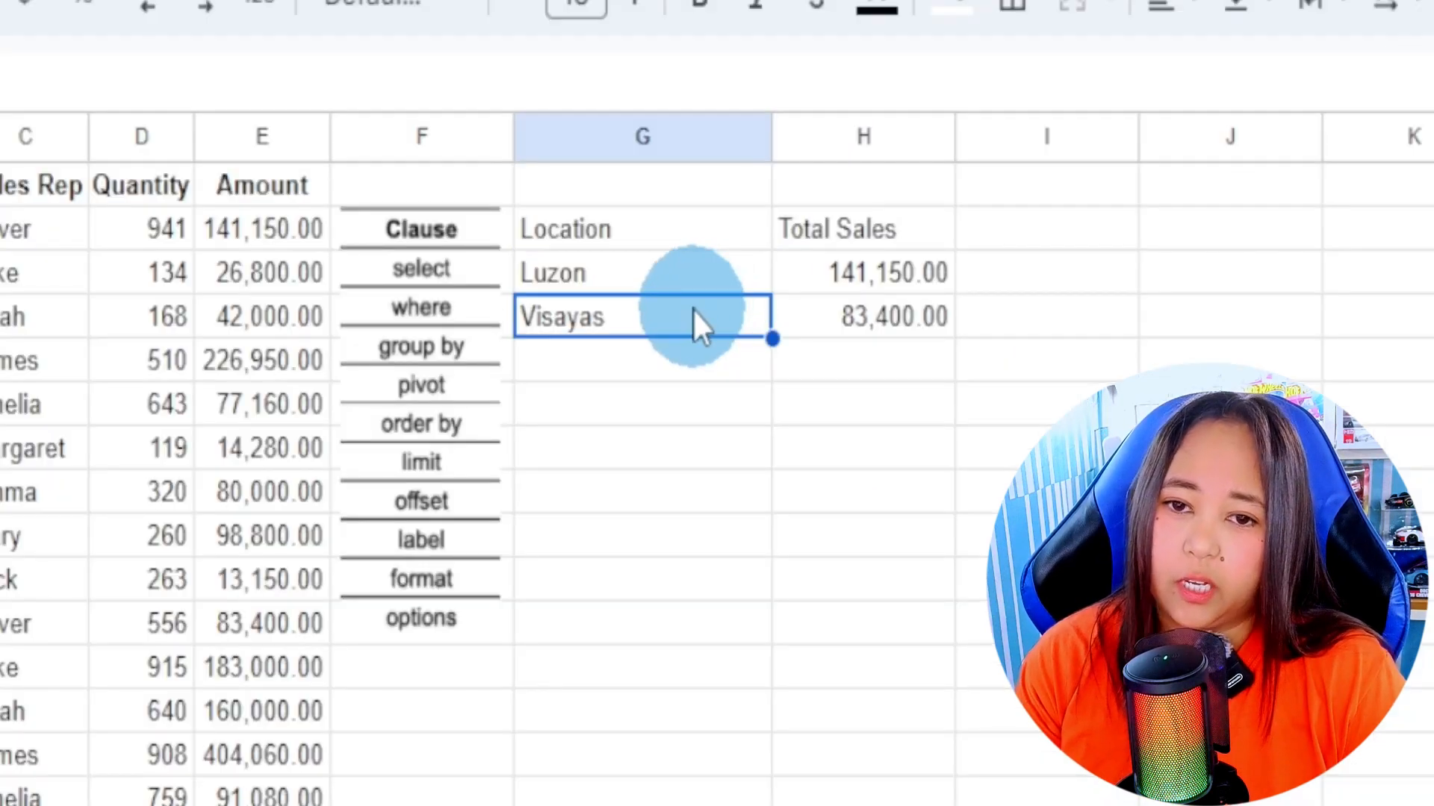
pyautogui.click(576, 291)
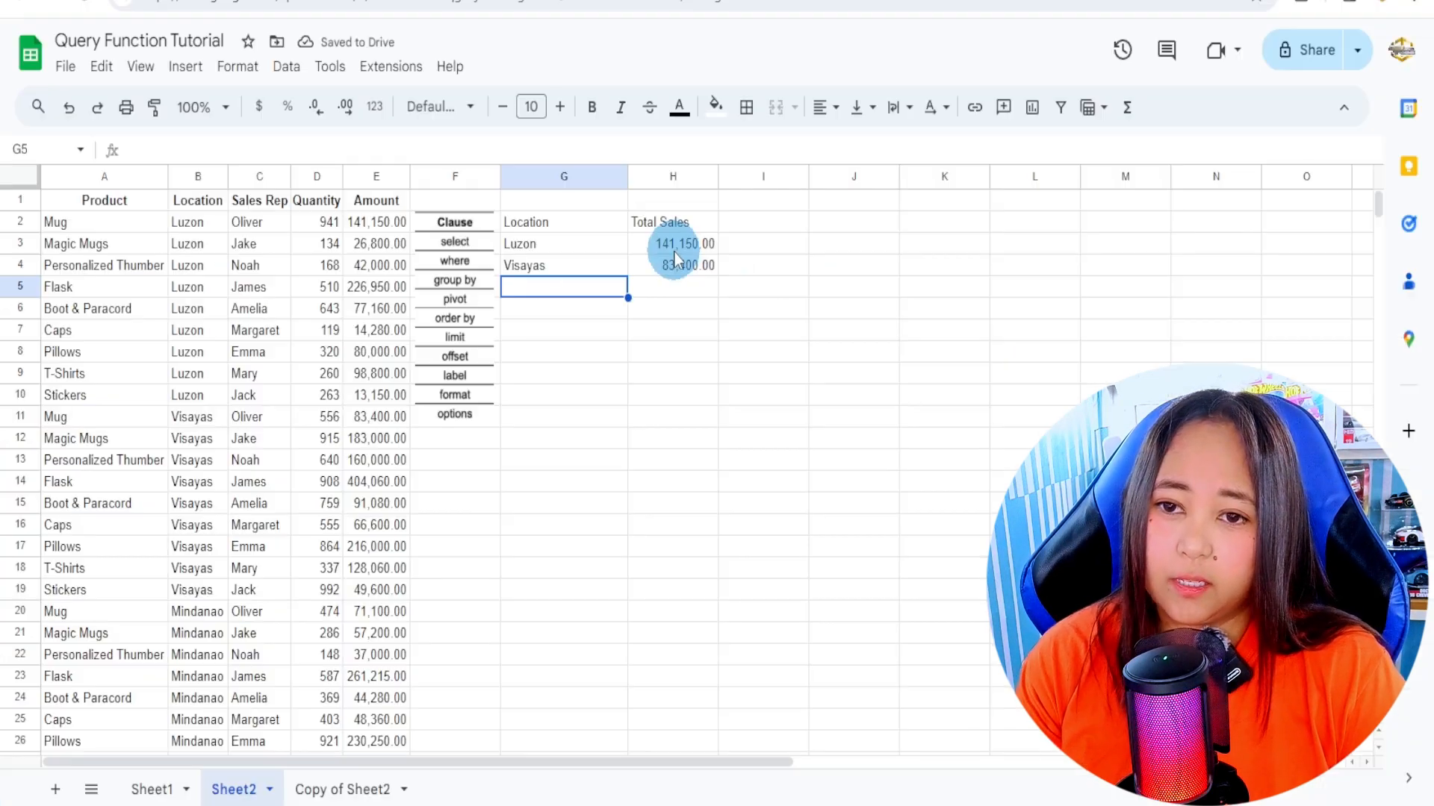
pyautogui.click(674, 246)
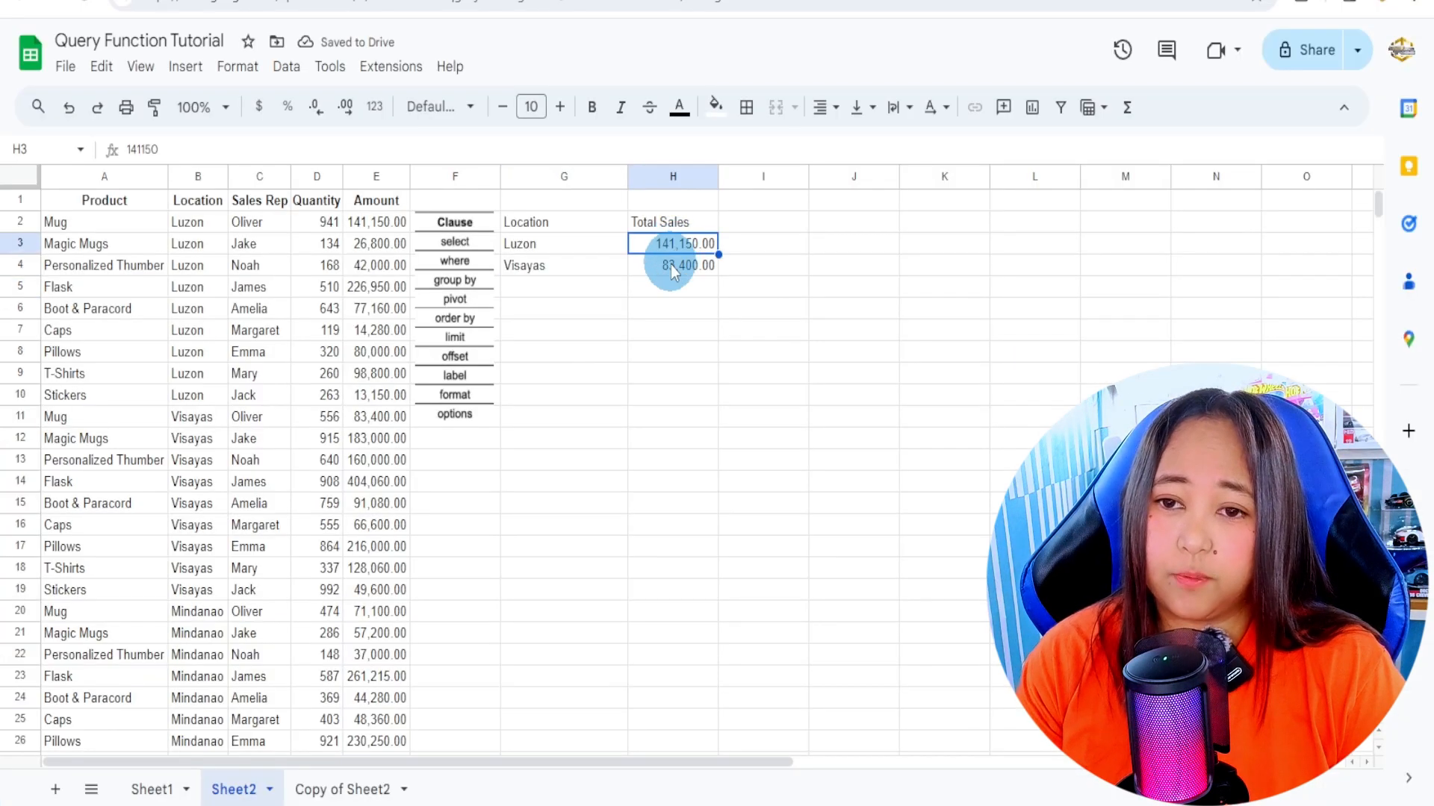
pyautogui.click(671, 262)
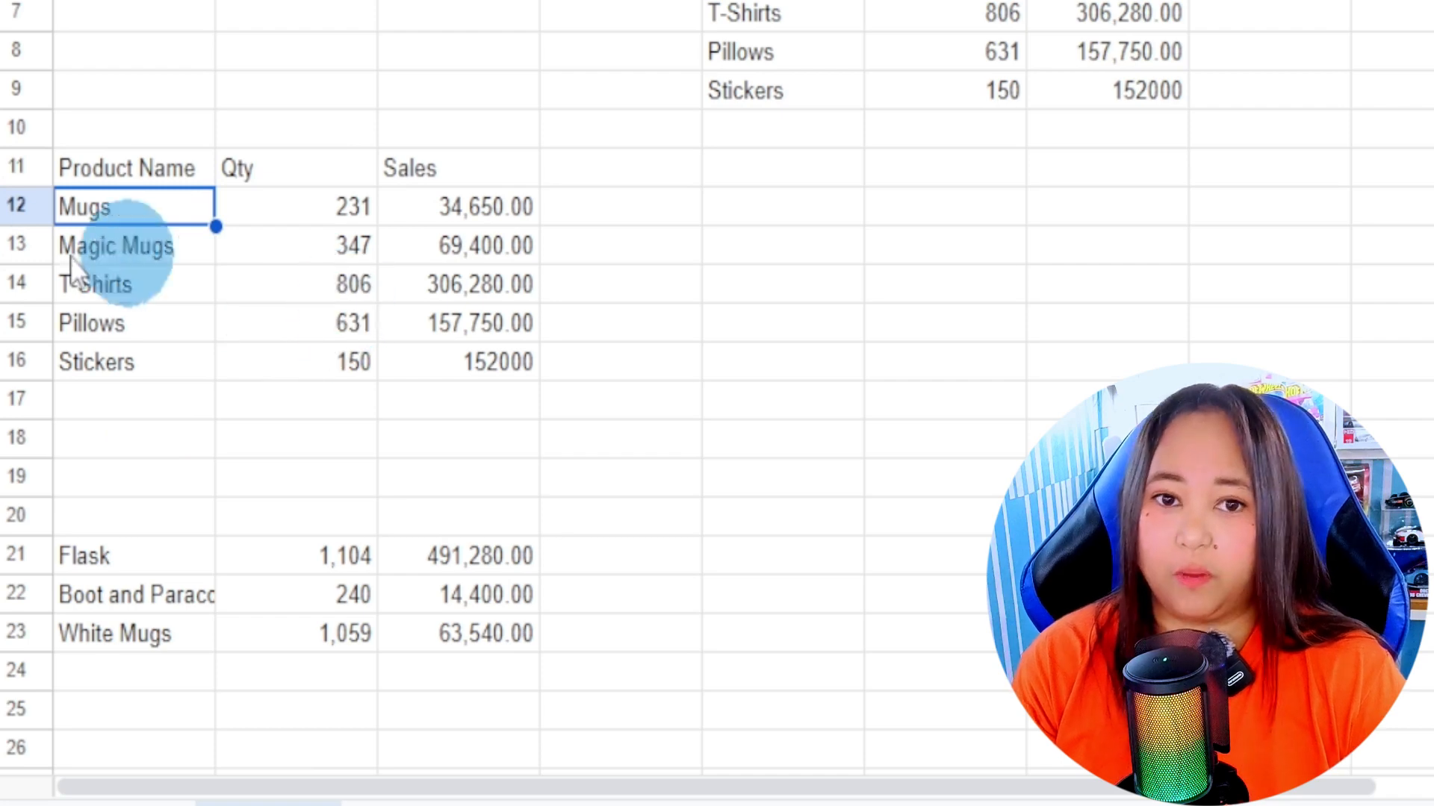
# - Examine the imported product table starting at A11 and the blank rows 17 to 20 between its two parts
pyautogui.click(148, 165)
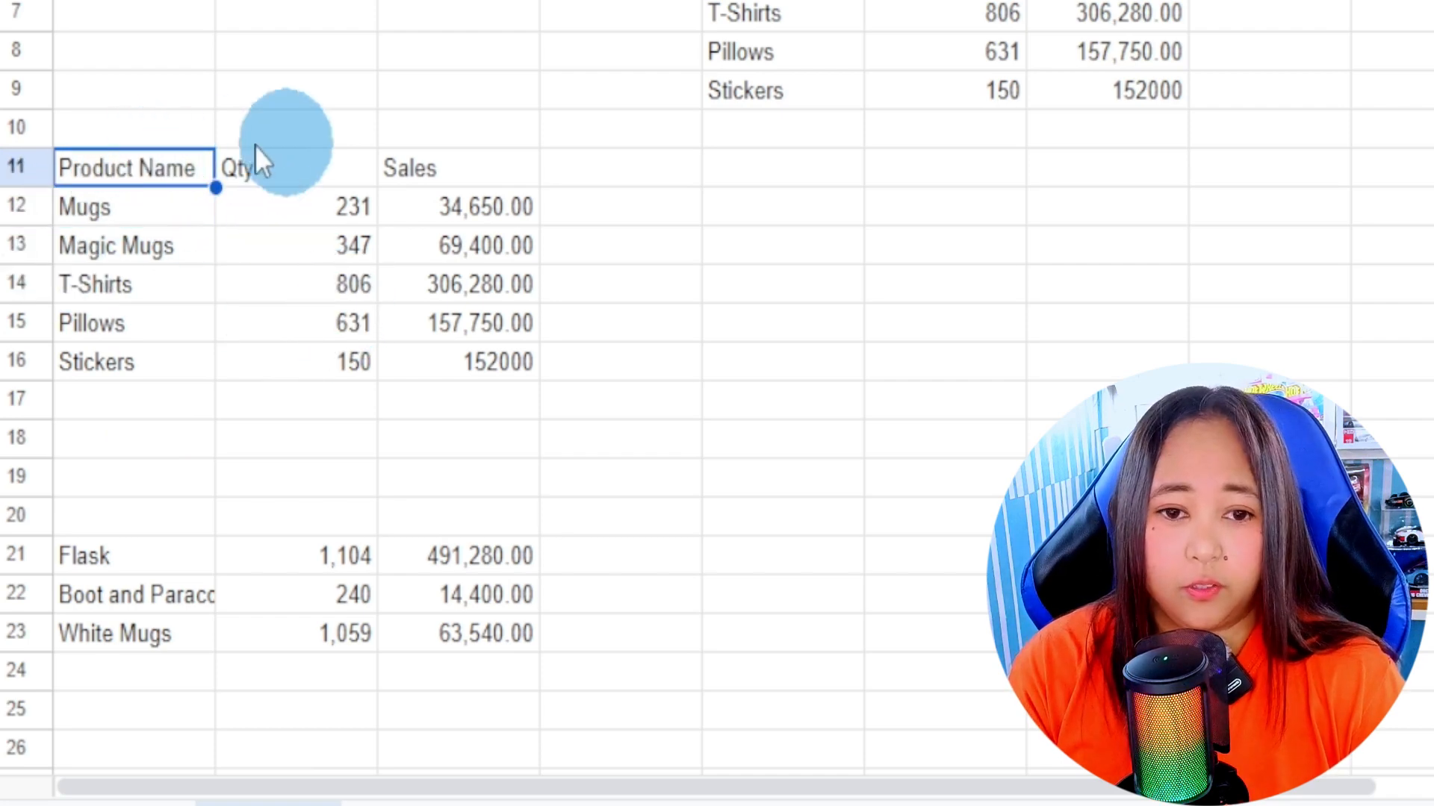
pyautogui.click(144, 464)
pyautogui.click(160, 432)
pyautogui.moveTo(204, 403); pyautogui.dragTo(509, 522)
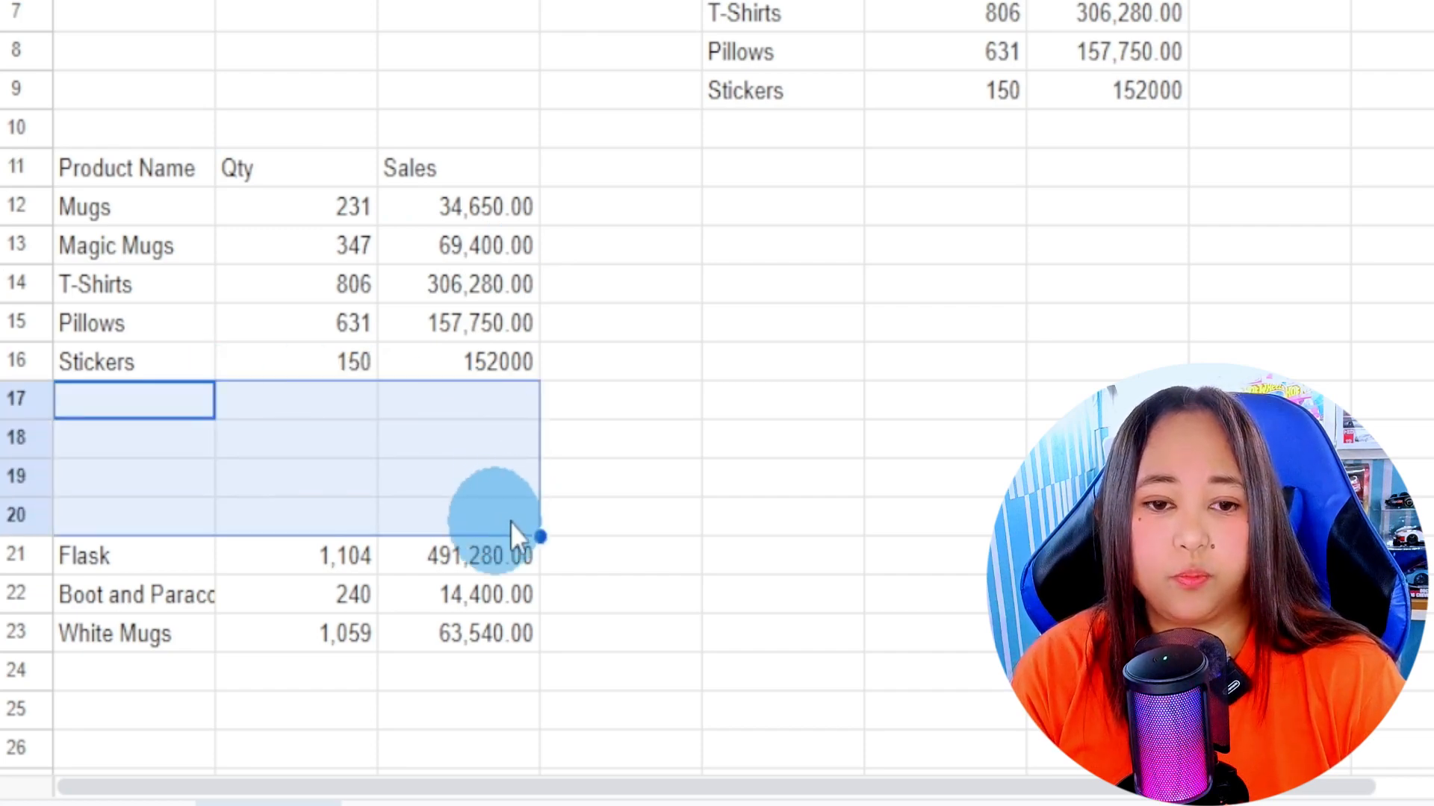
pyautogui.click(719, 491)
pyautogui.click(173, 436)
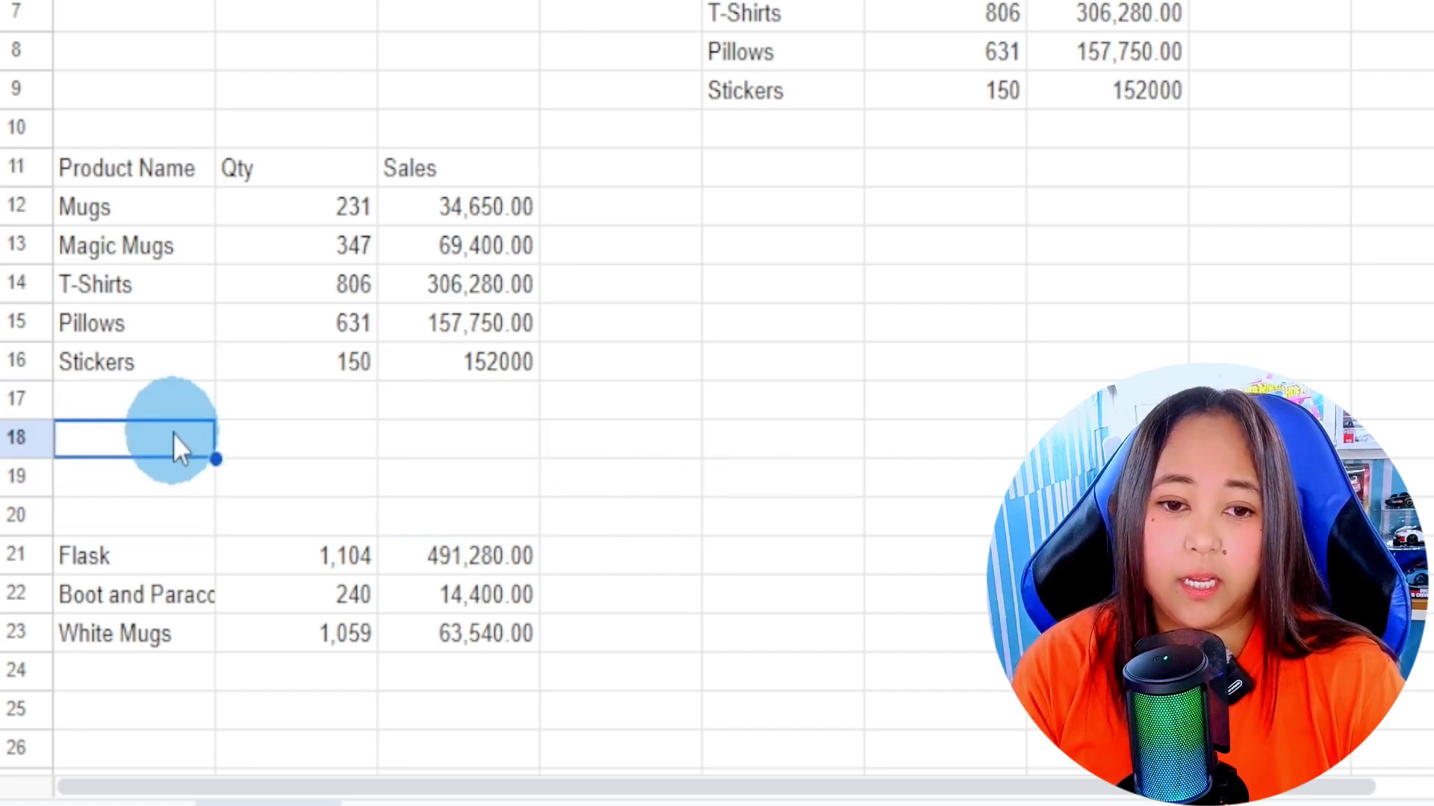
# - Begin wrapping the IMPORTRANGE array formula in A11 in a QUERY function by inserting query( before the opening brace
pyautogui.click(188, 178)
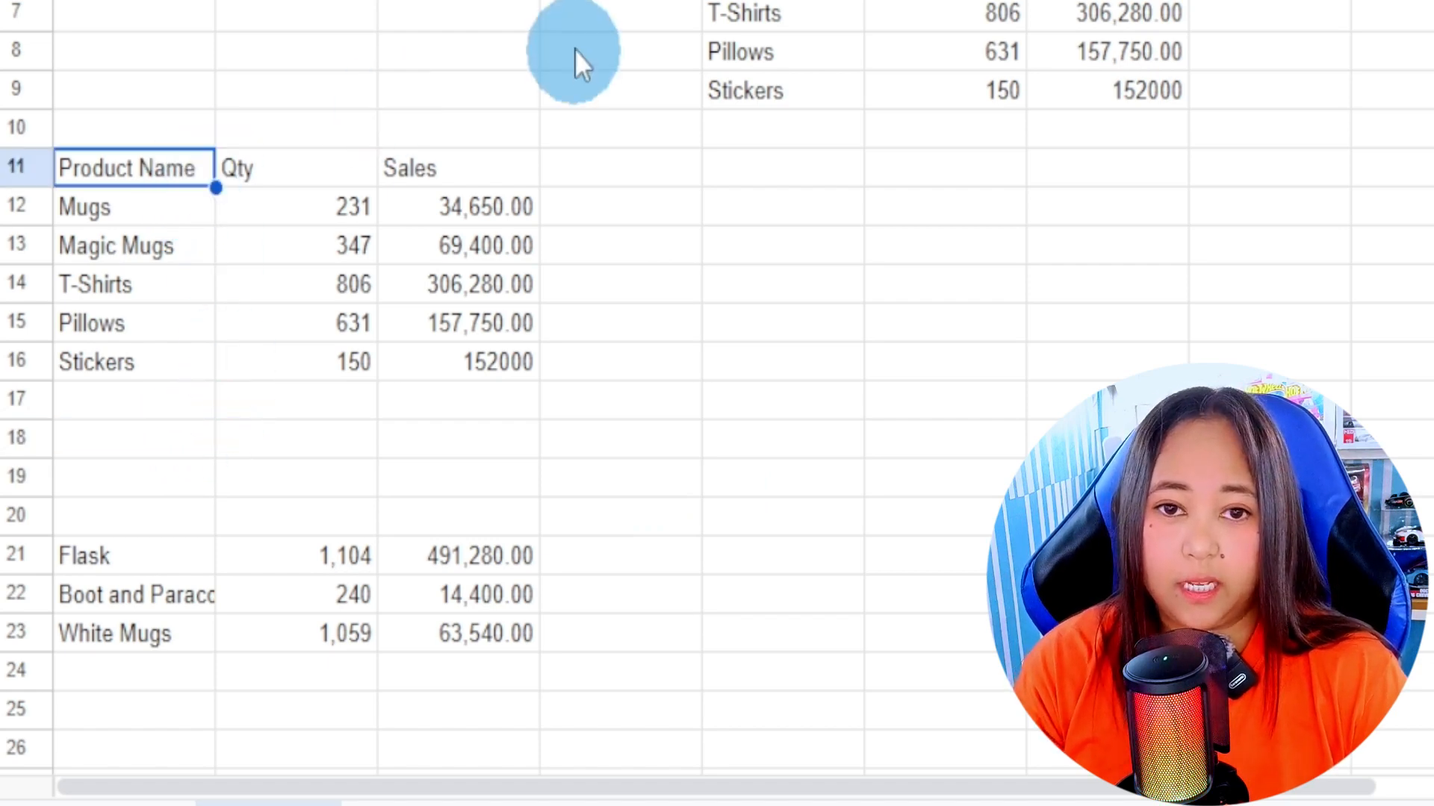
pyautogui.write('={IMPORTRANGE(E1,"2018!A1:C10");IMPORTRANGE(E1,"2023!A2:C10")}')
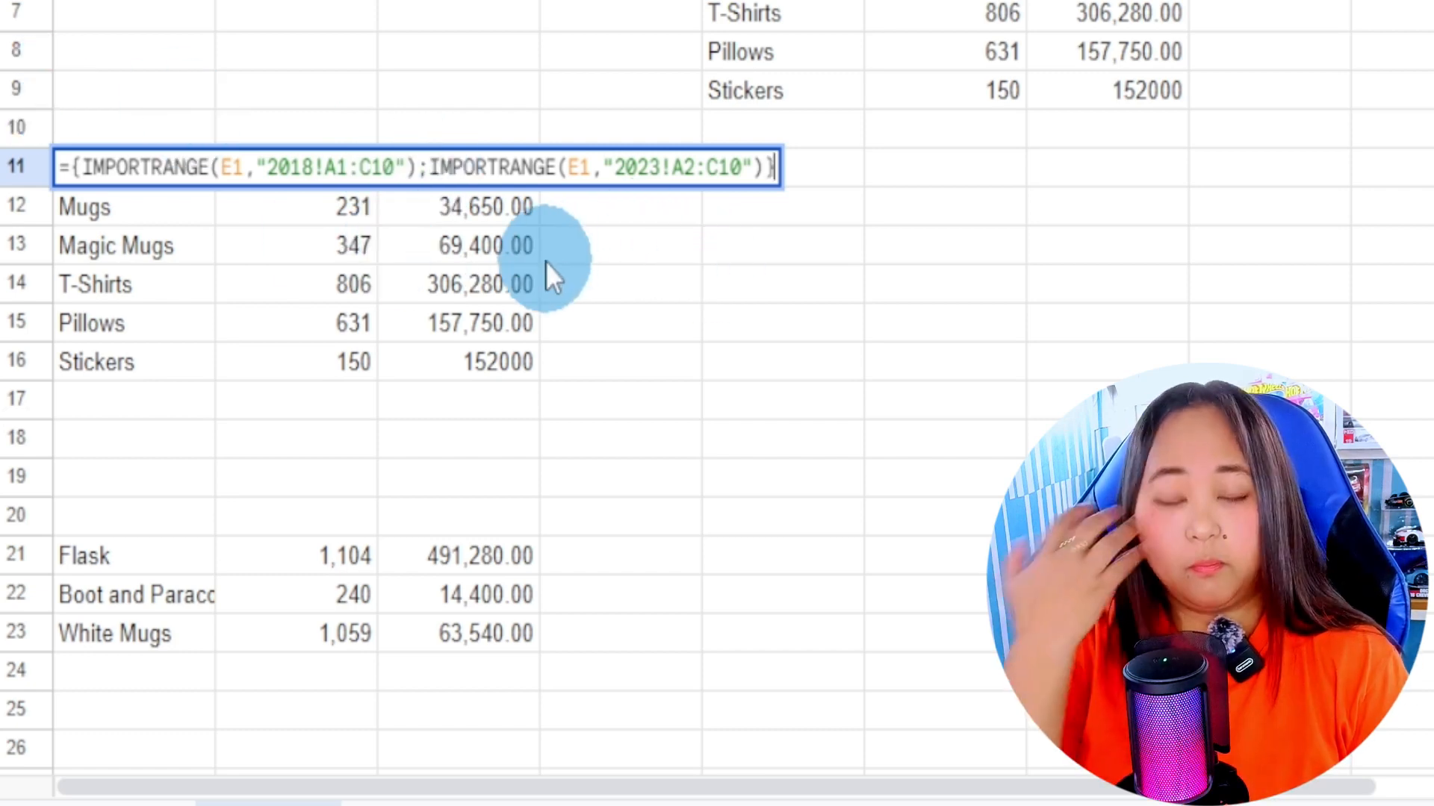
pyautogui.click(69, 168)
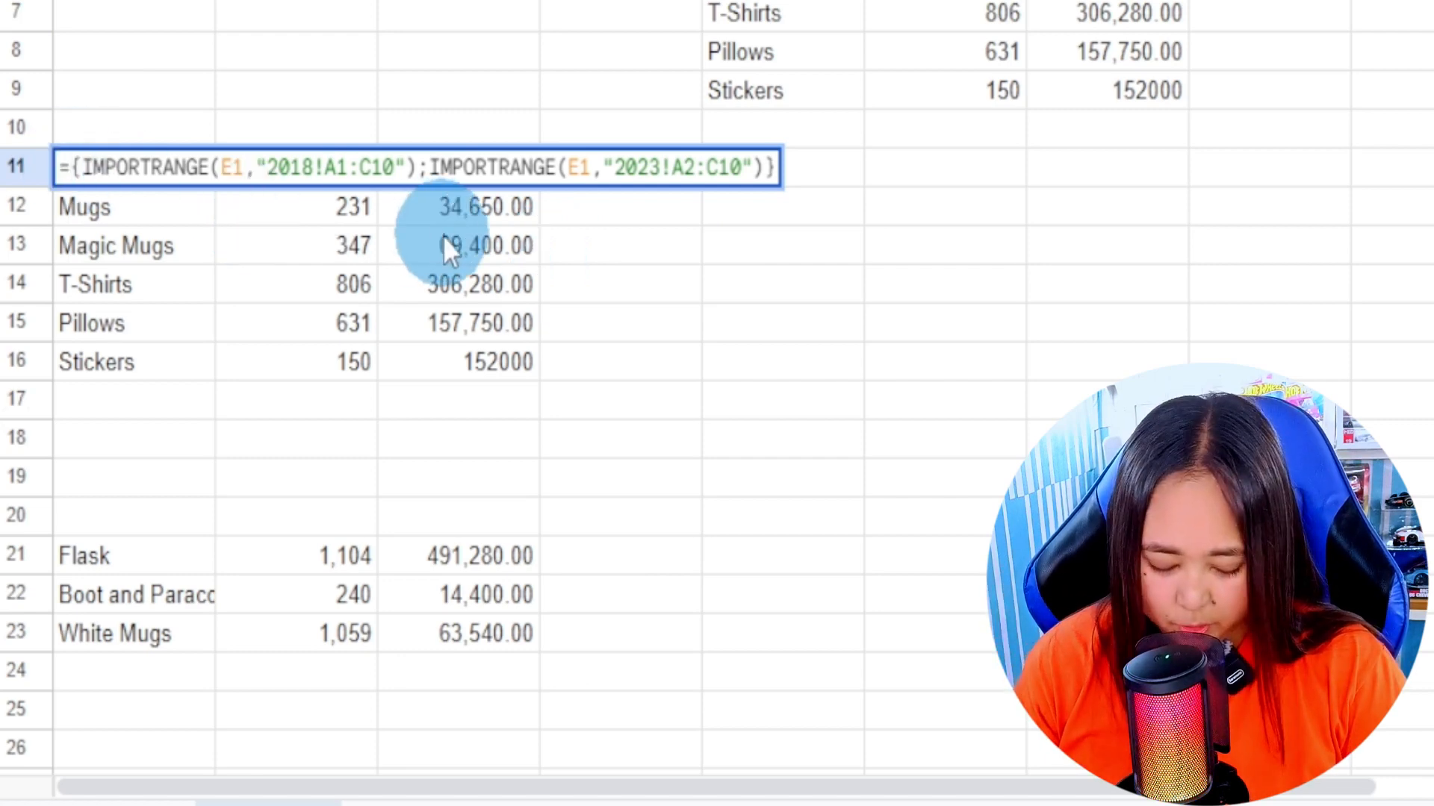
pyautogui.write('query')
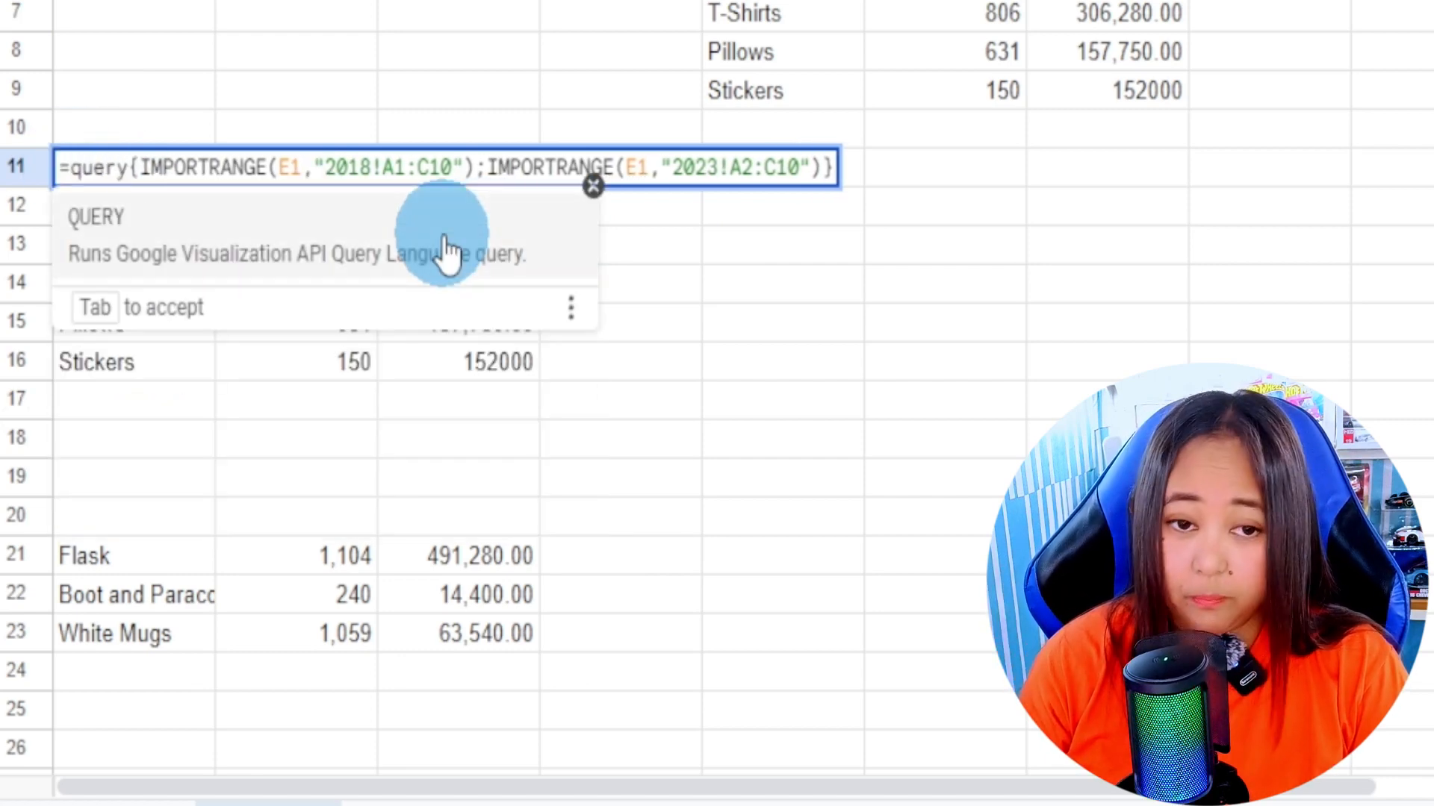
pyautogui.write('(')
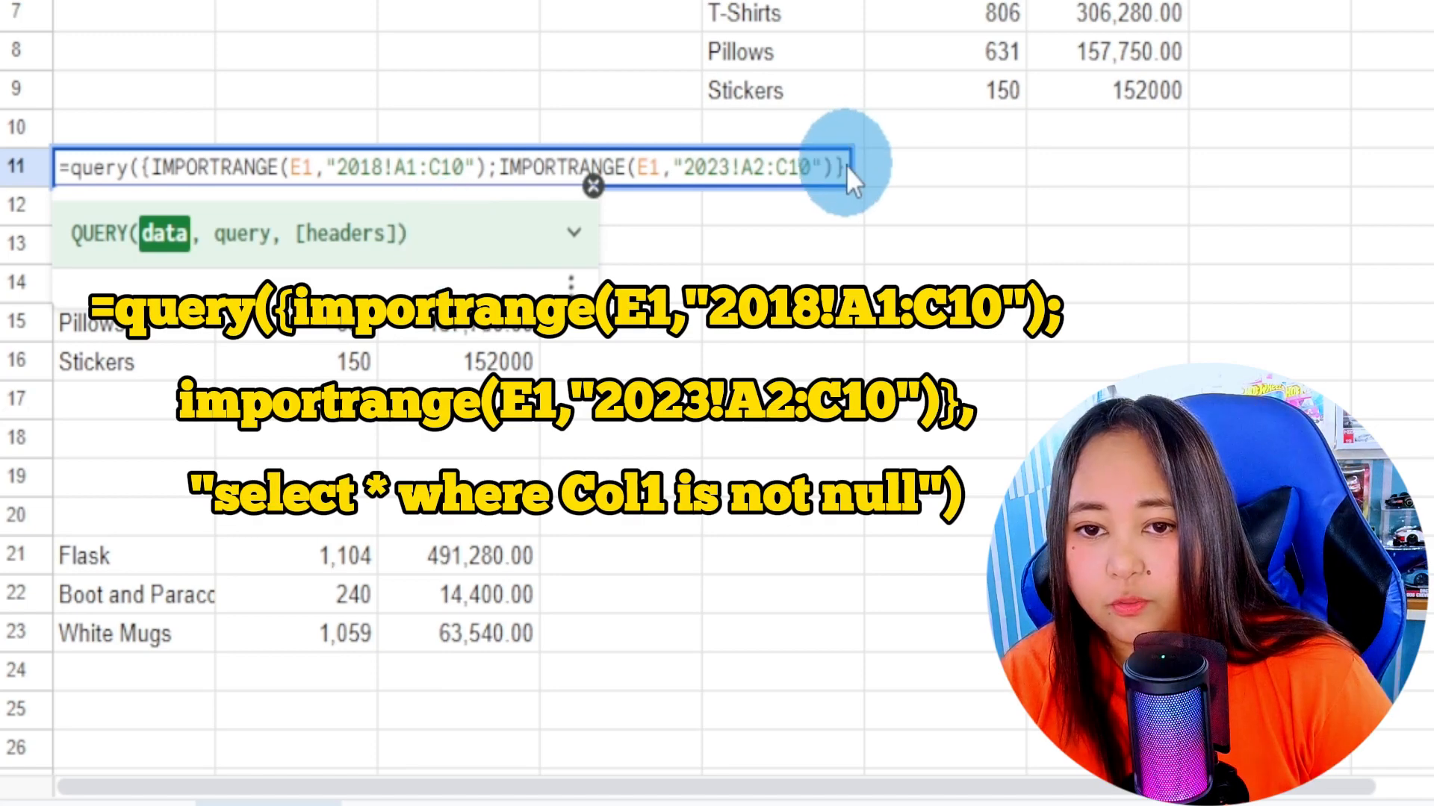
pyautogui.click(845, 164)
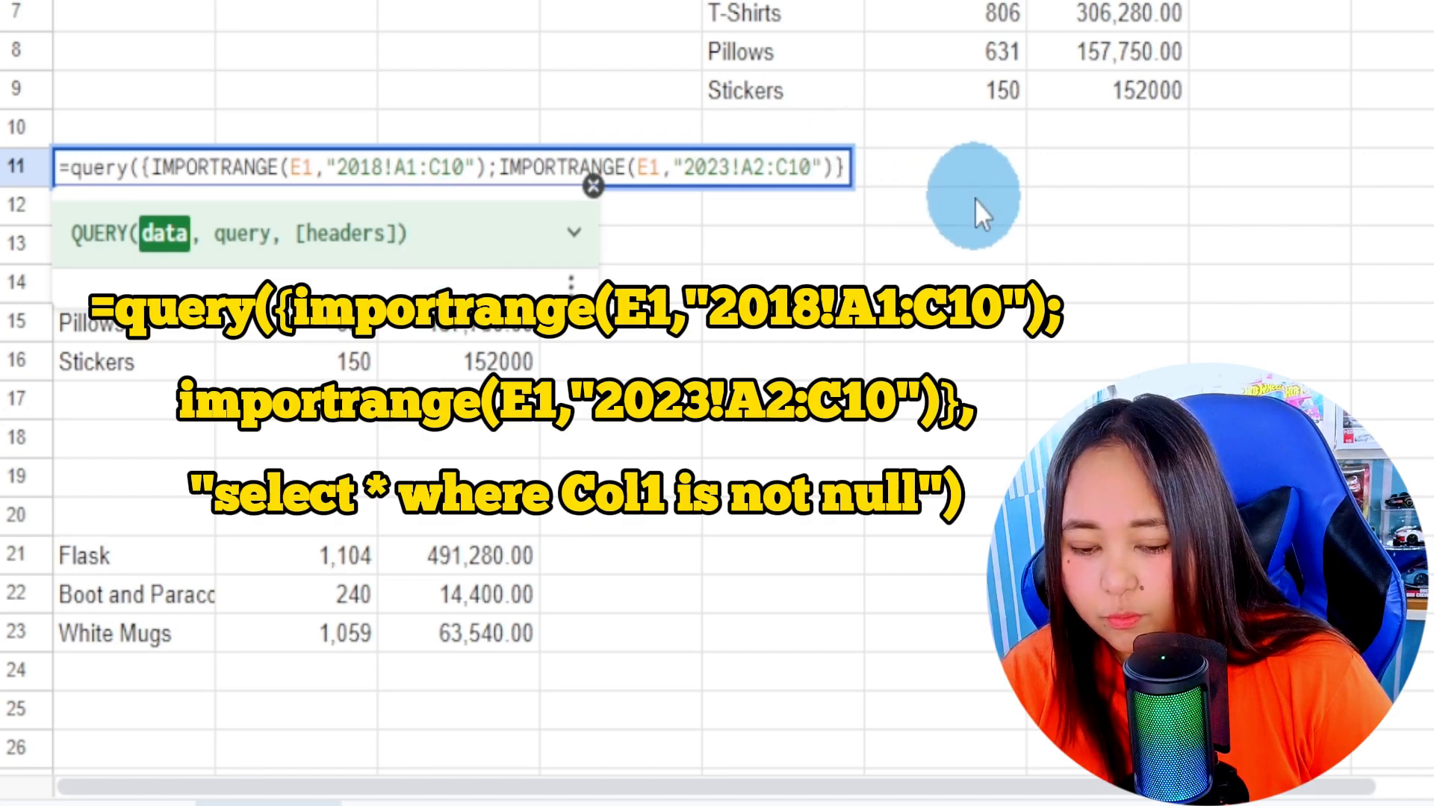
# - Complete the A11 formula with the query string "select * where Col1 is not null" and a closing parenthesis, and enter it
pyautogui.write(',"')
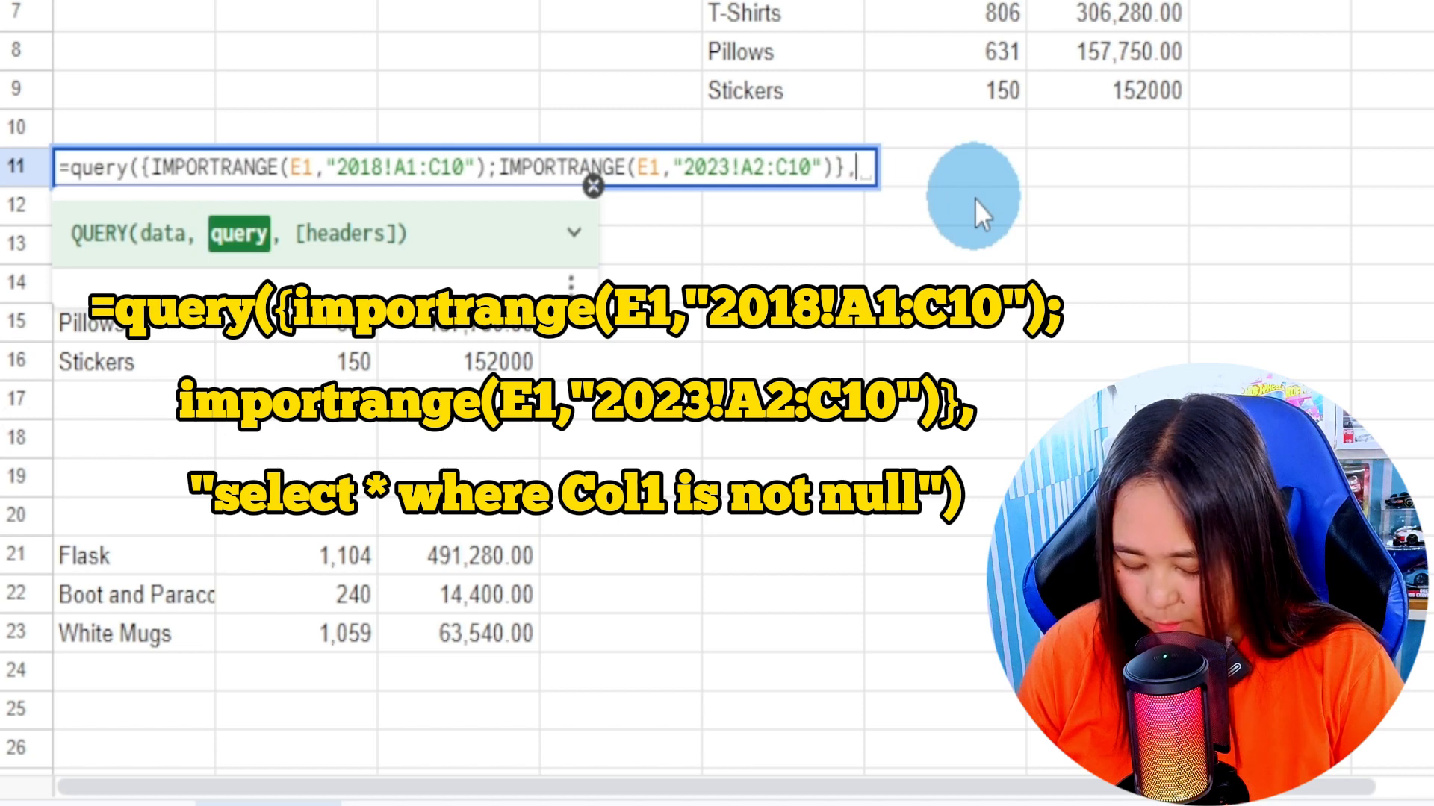
pyautogui.write('select ')
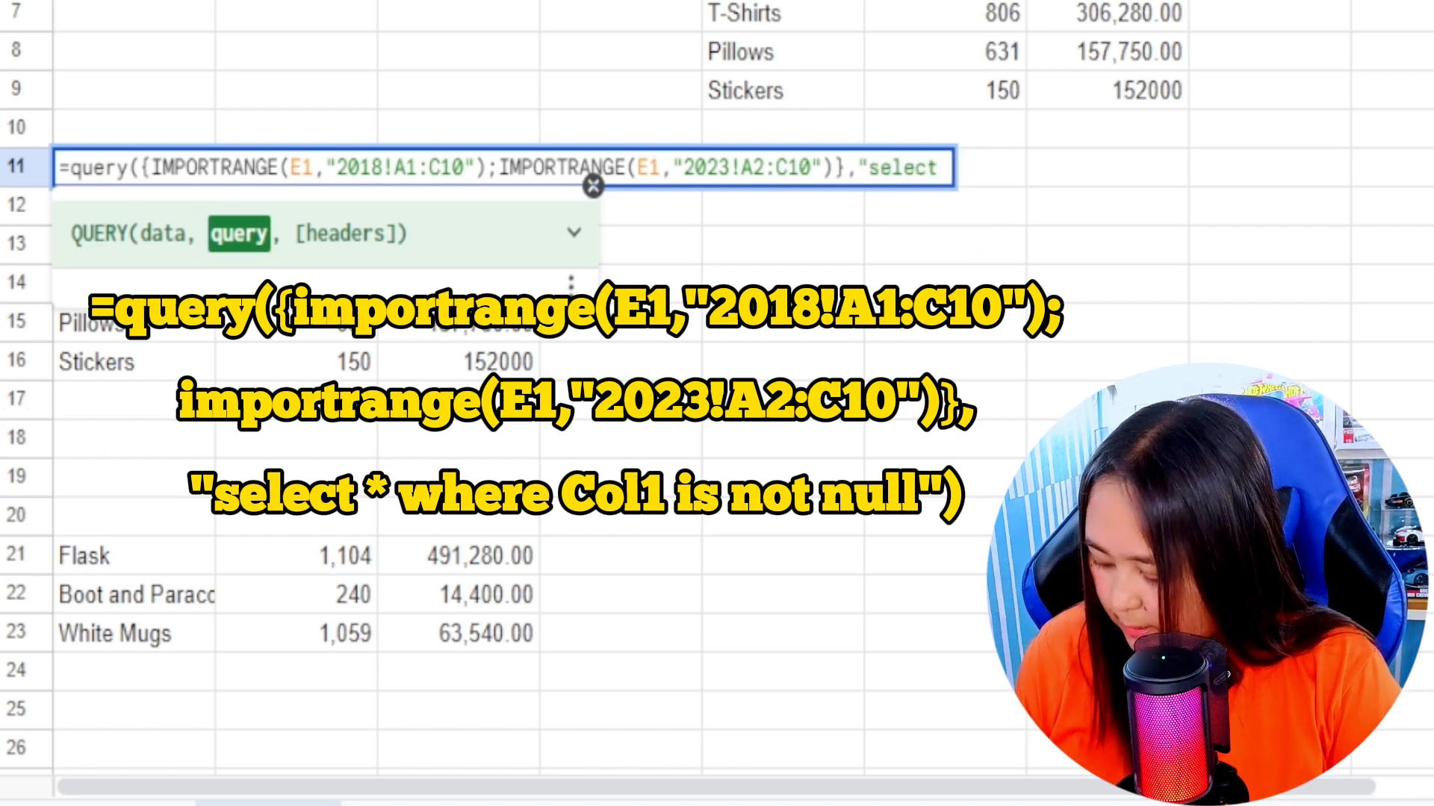
pyautogui.write('* where Col')
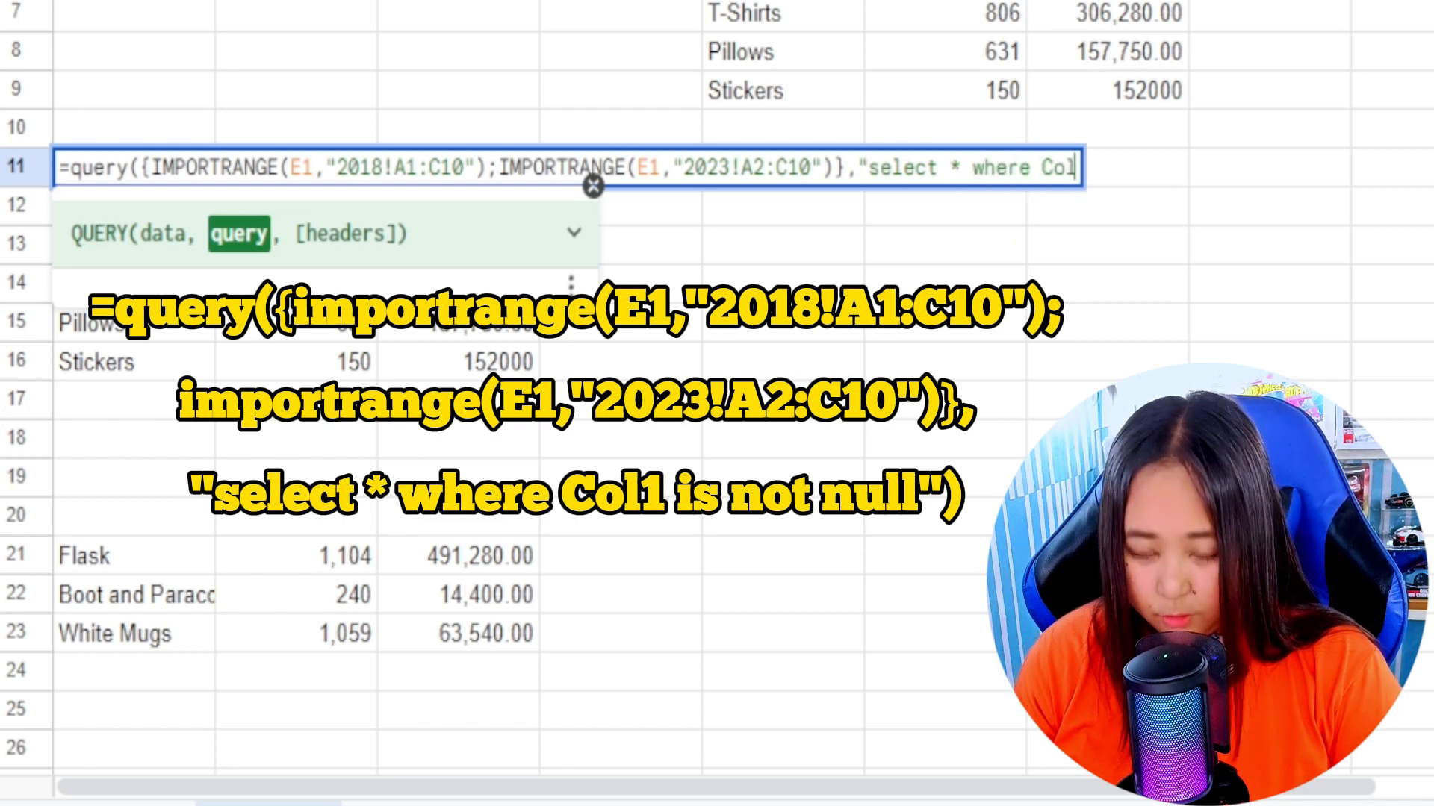
pyautogui.write('1 is')
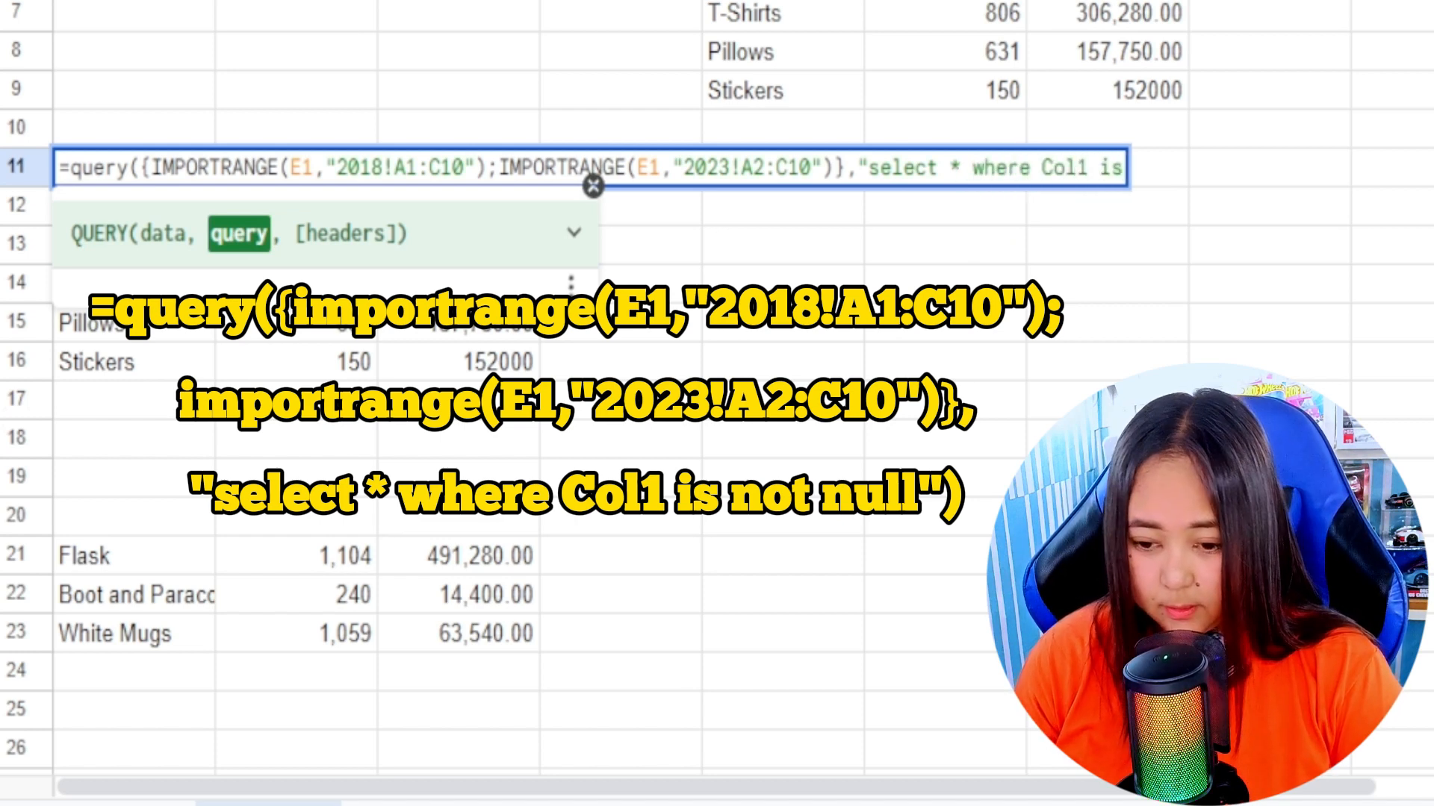
pyautogui.write(' not nu')
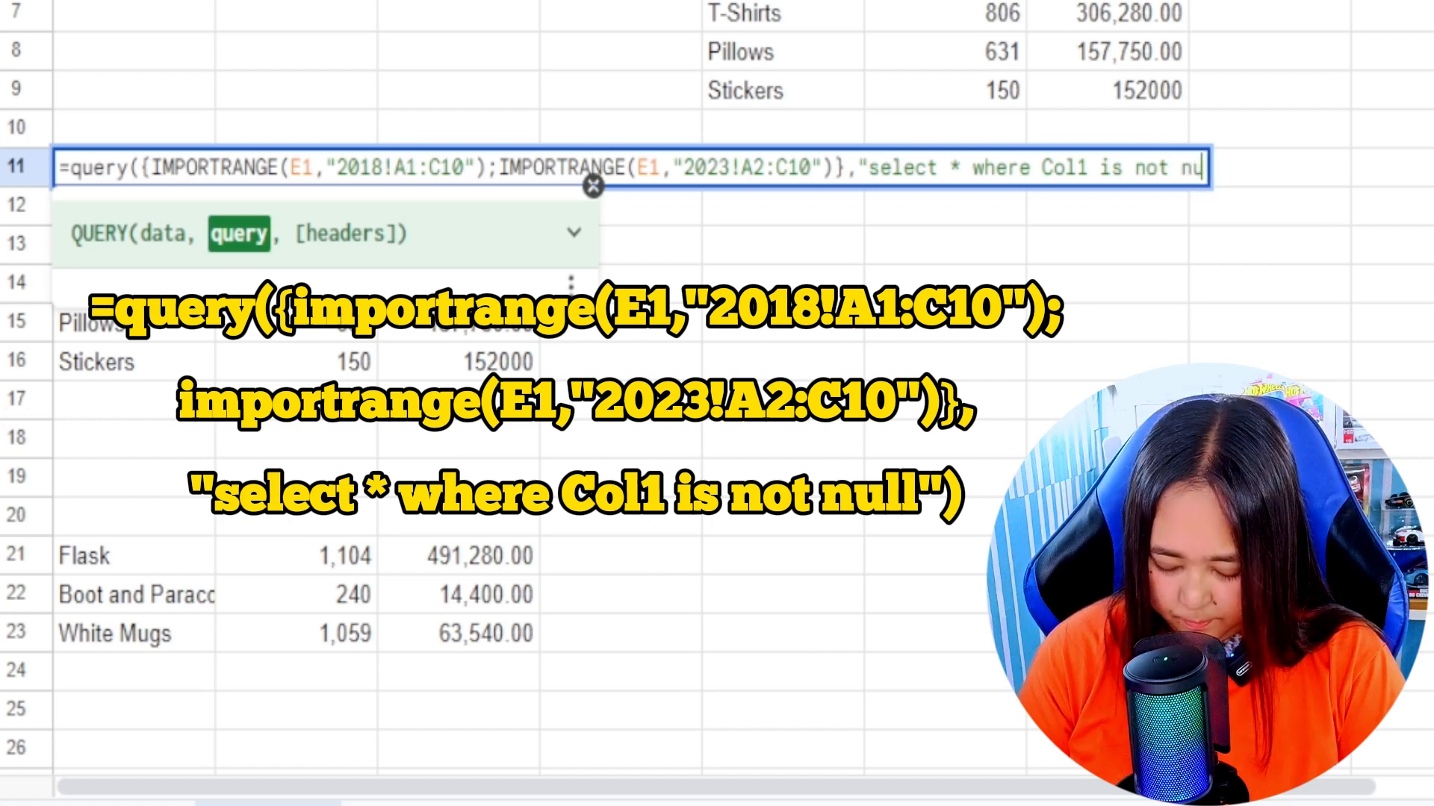
pyautogui.write('ll')
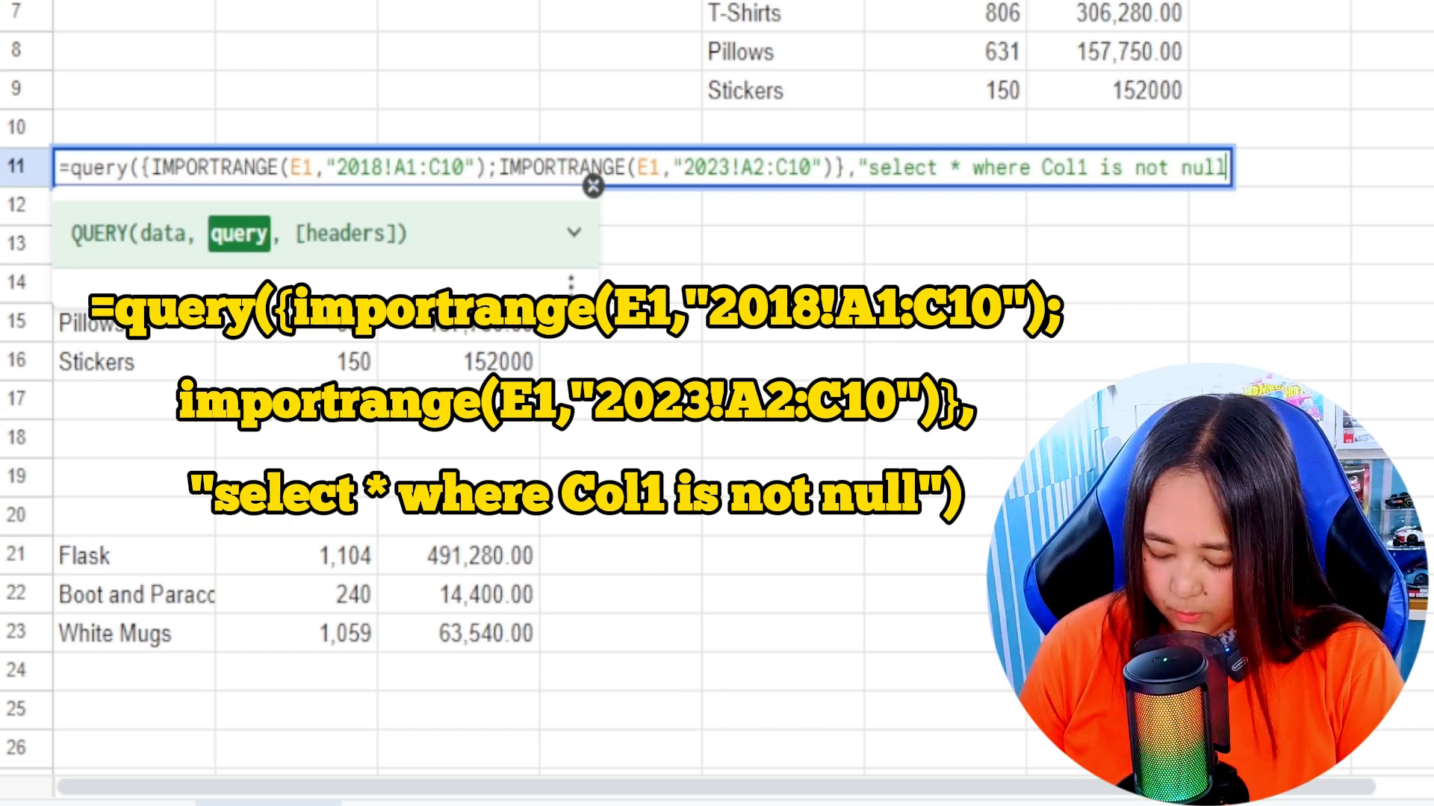
pyautogui.write('")')
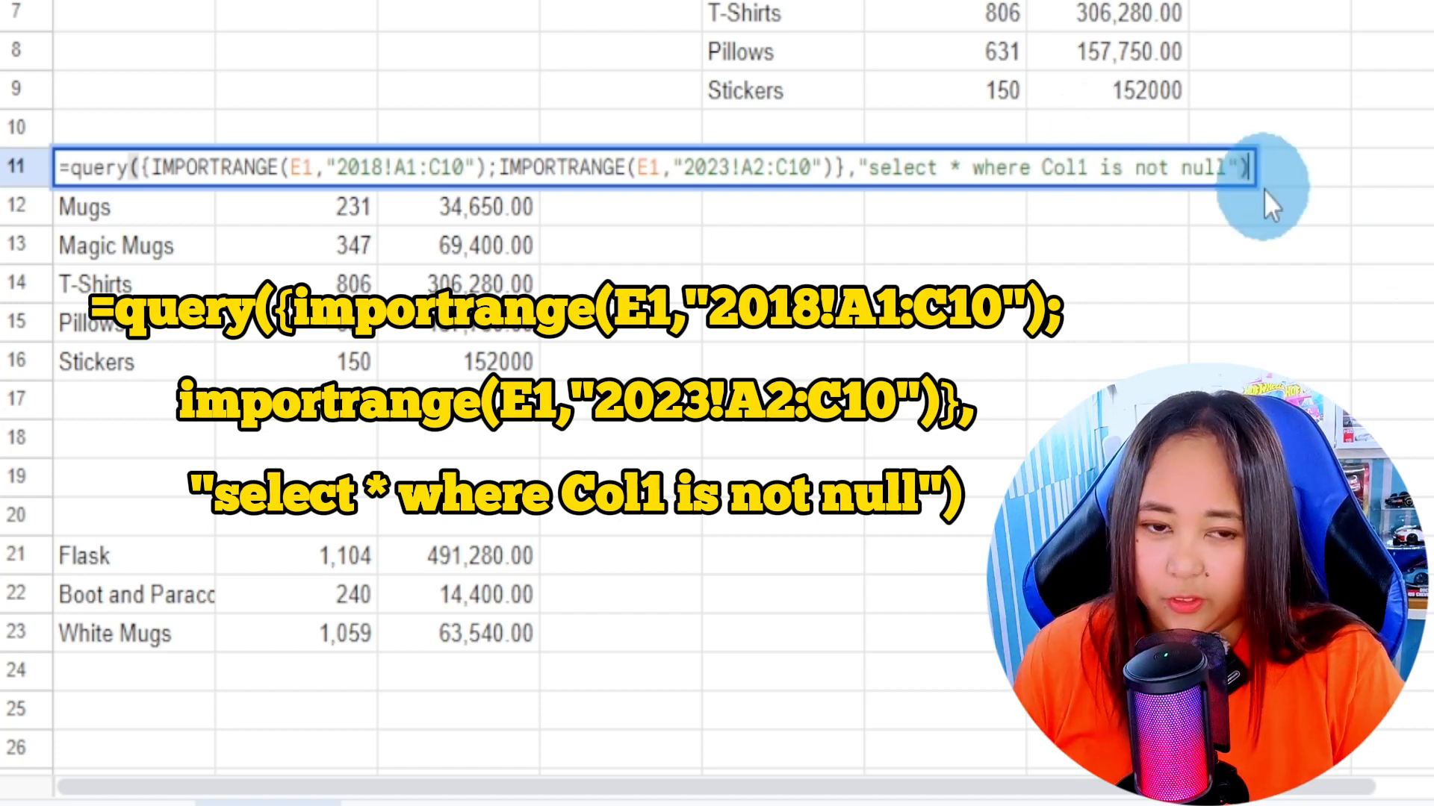
pyautogui.press('Return')
pyautogui.click(116, 363)
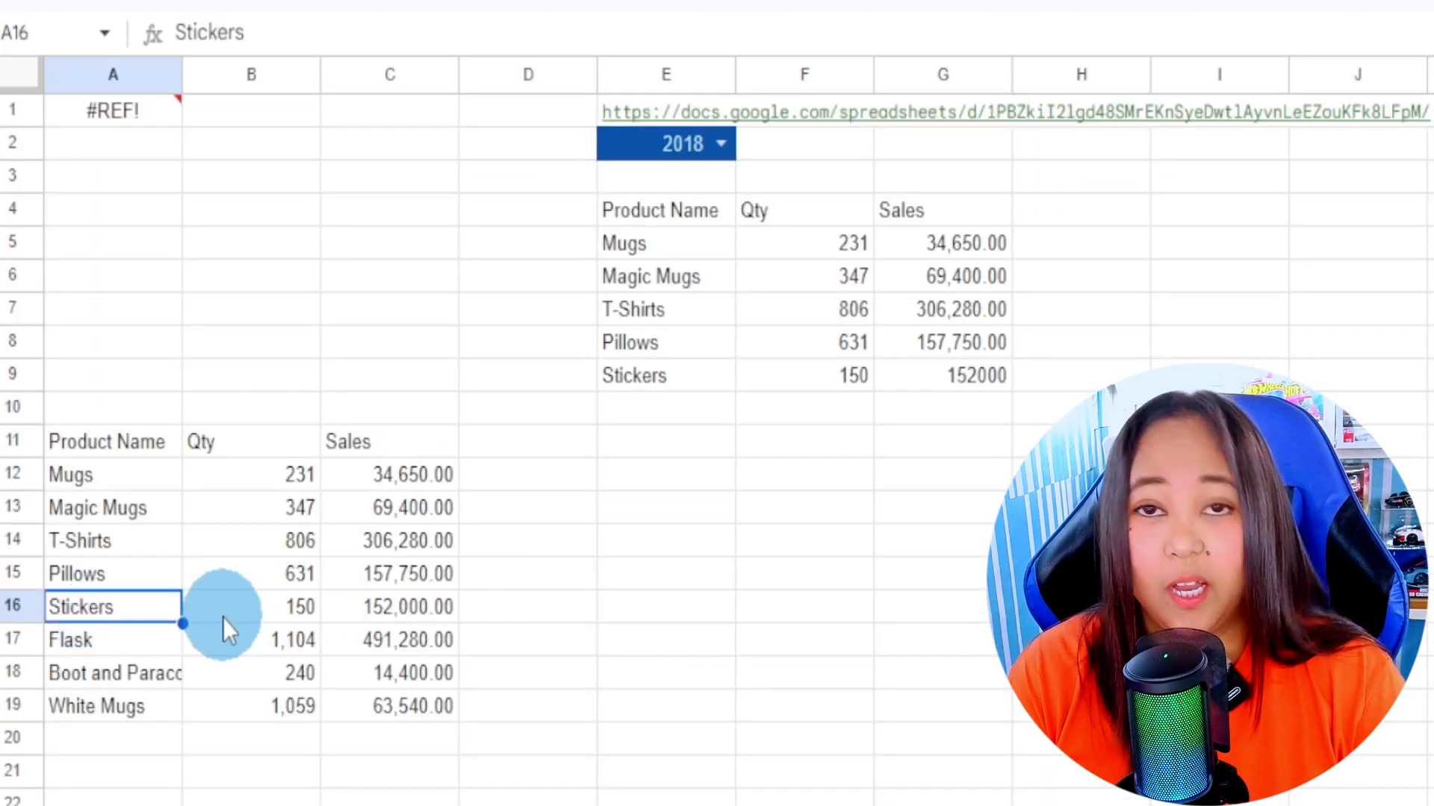
pyautogui.click(167, 451)
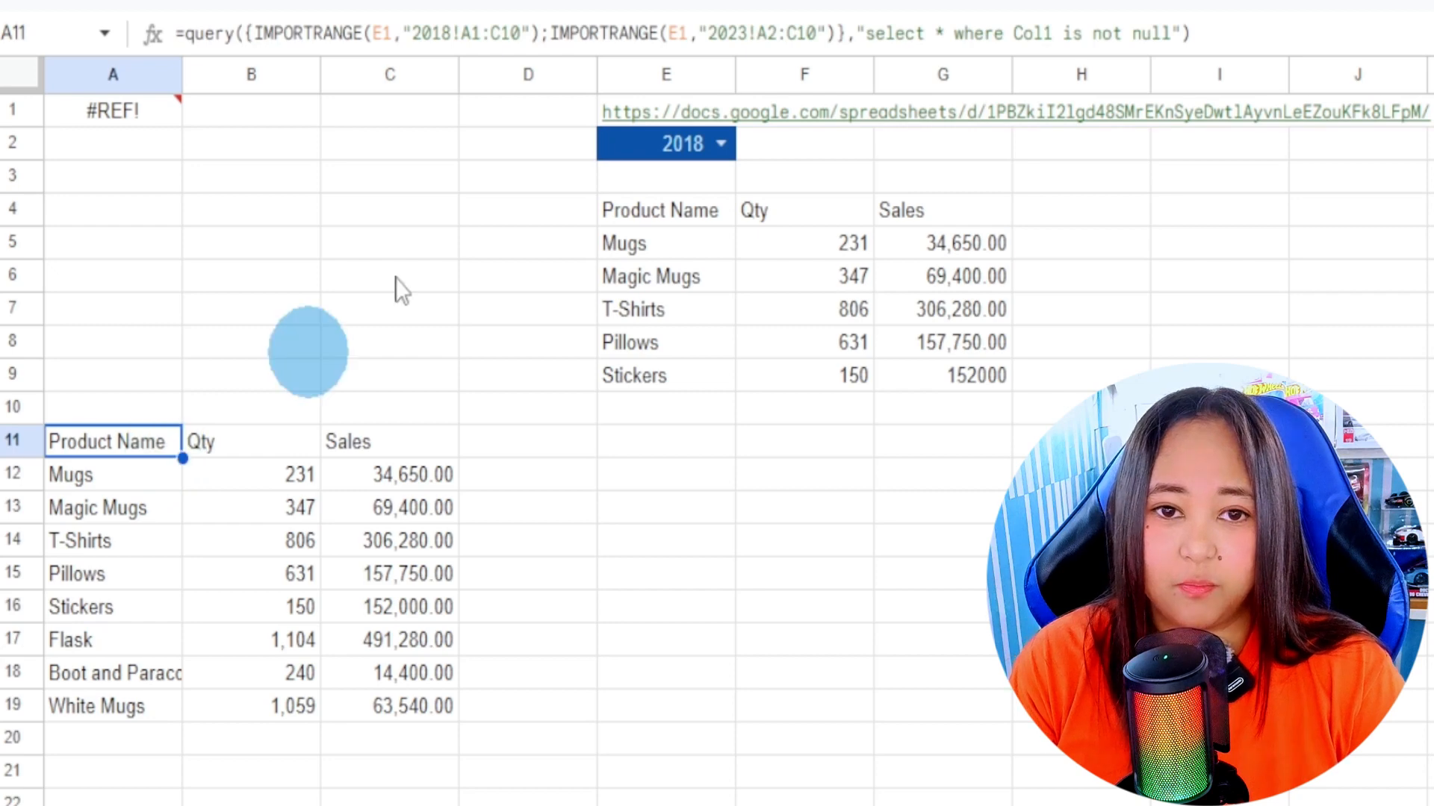